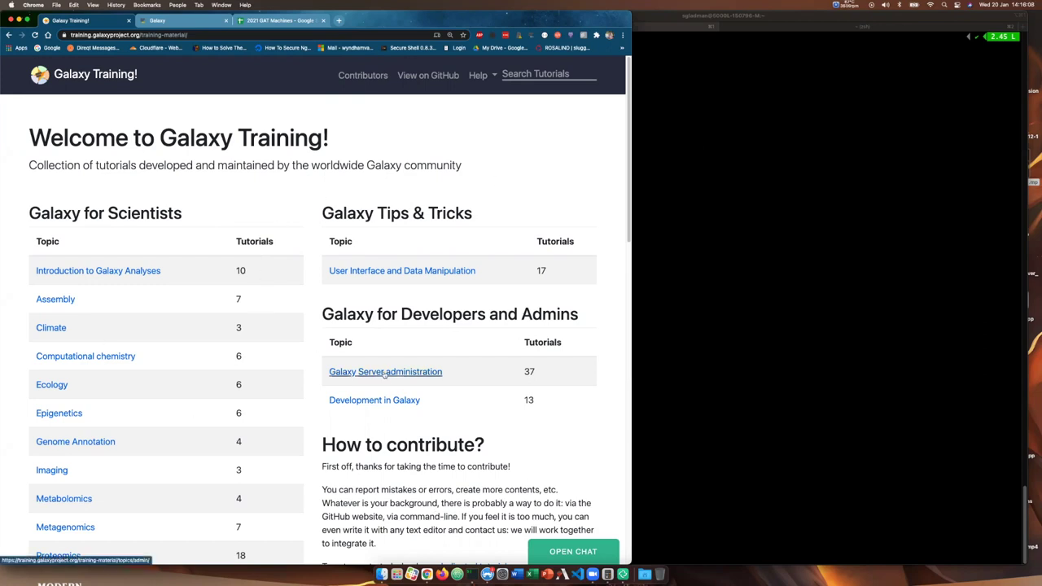
- Open the hands-on Galaxy Monitoring with Telegraf and Grafana tutorial from the Galaxy Server administration topic
click(385, 372)
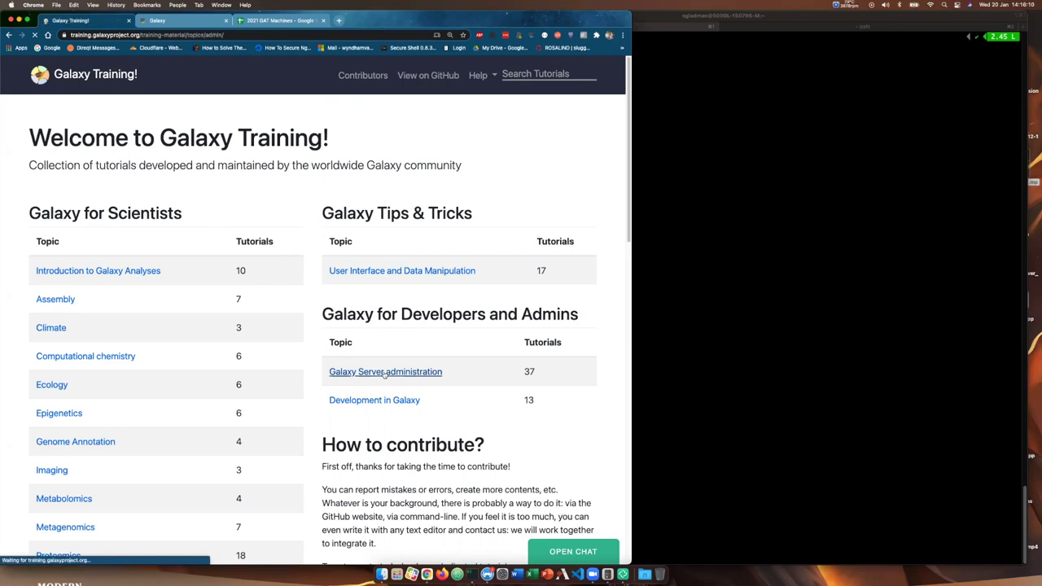
scroll(288, 325, down, 5)
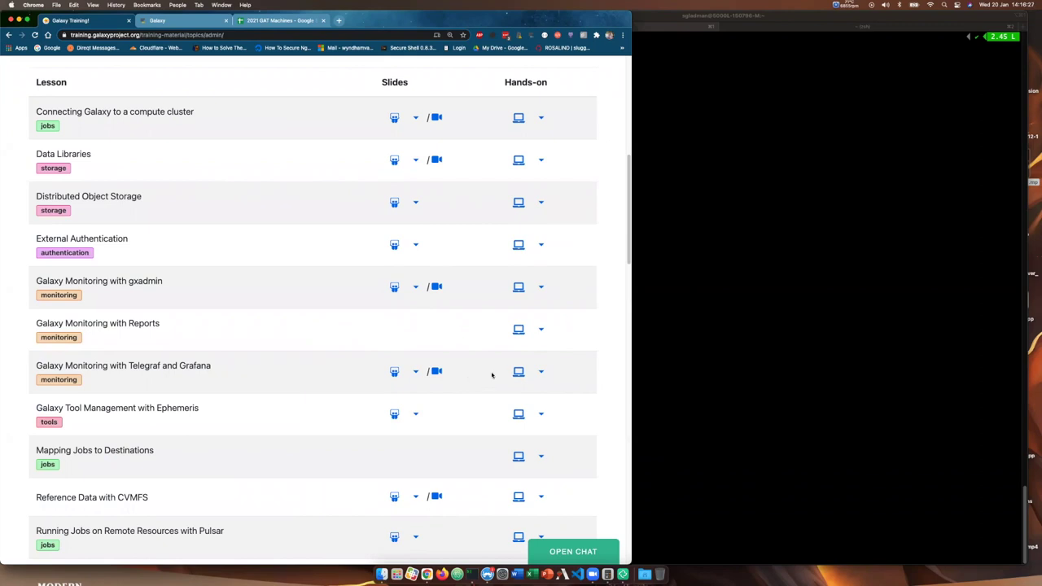
click(520, 372)
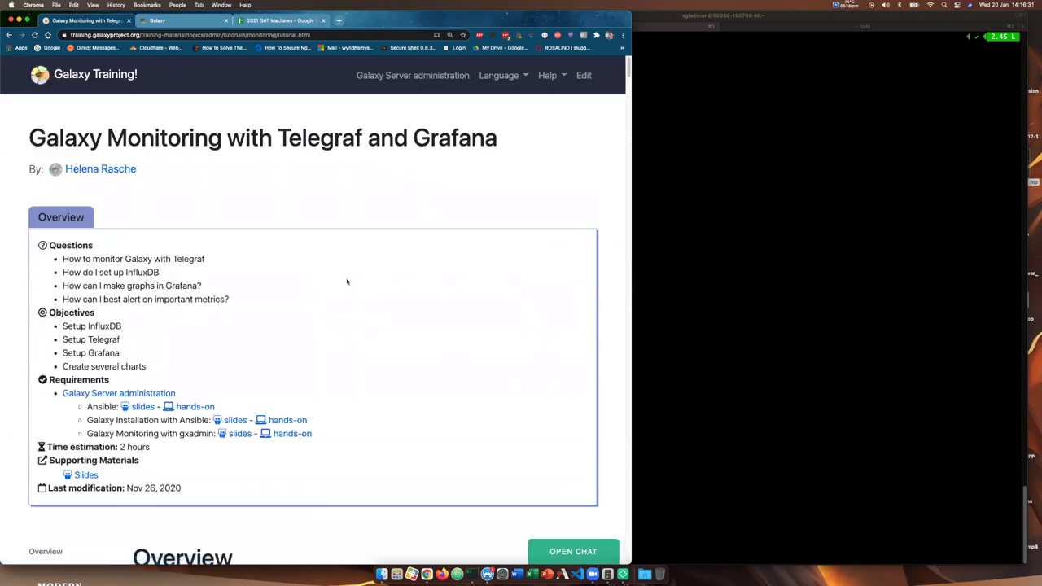
scroll(261, 262, down, 2)
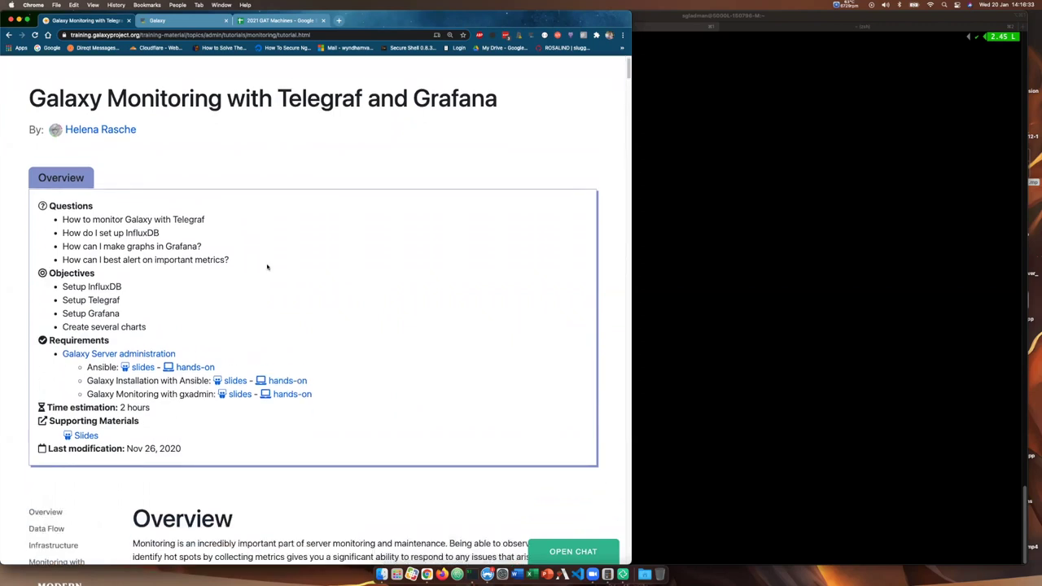
scroll(267, 266, down, 1)
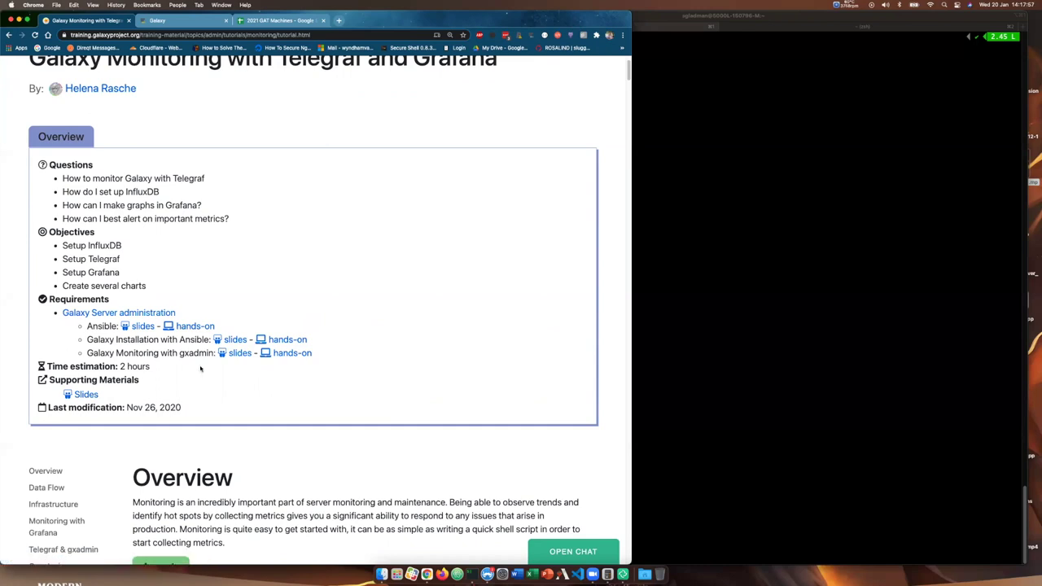
- Bring the Agenda with Data Flow, Infrastructure, Monitoring, Telegraf & gxadmin and Conclusion into view
scroll(200, 369, down, 10)
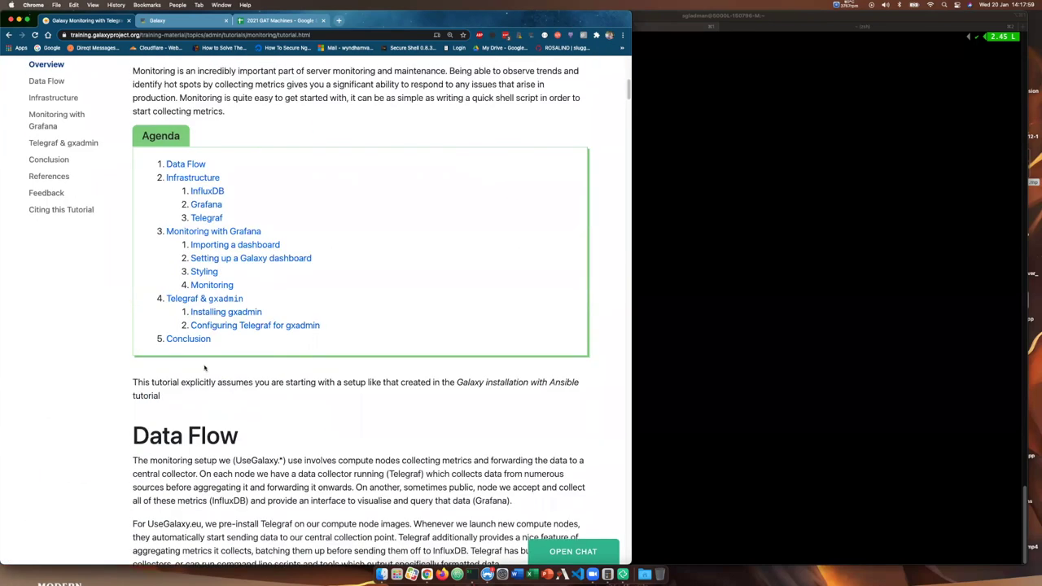
scroll(204, 367, up, 1)
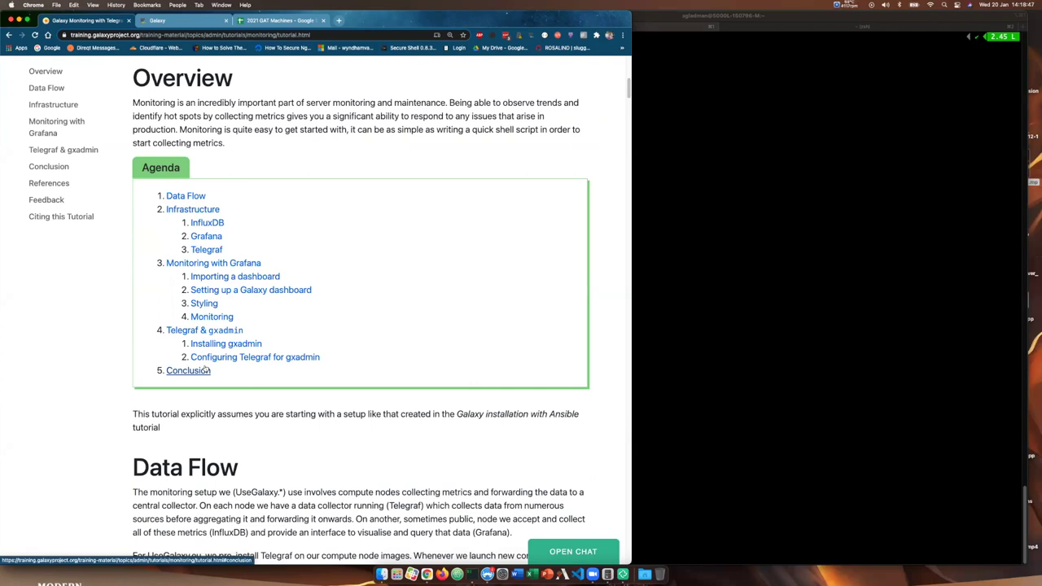
- Scroll past the Agenda to the Data Flow and Infrastructure sections describing Telegraf, InfluxDB and Grafana
scroll(206, 370, down, 3)
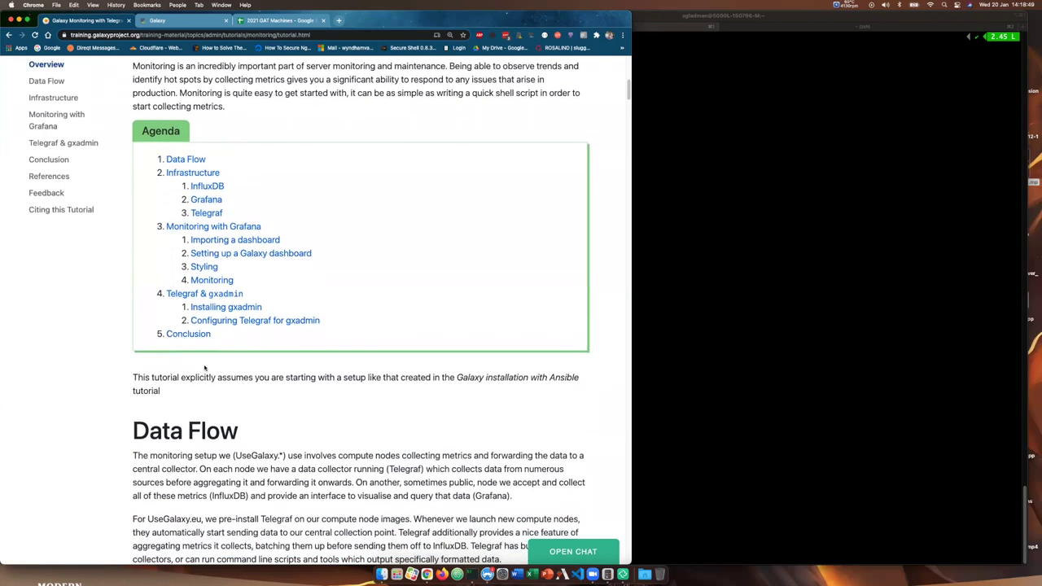
scroll(206, 367, down, 10)
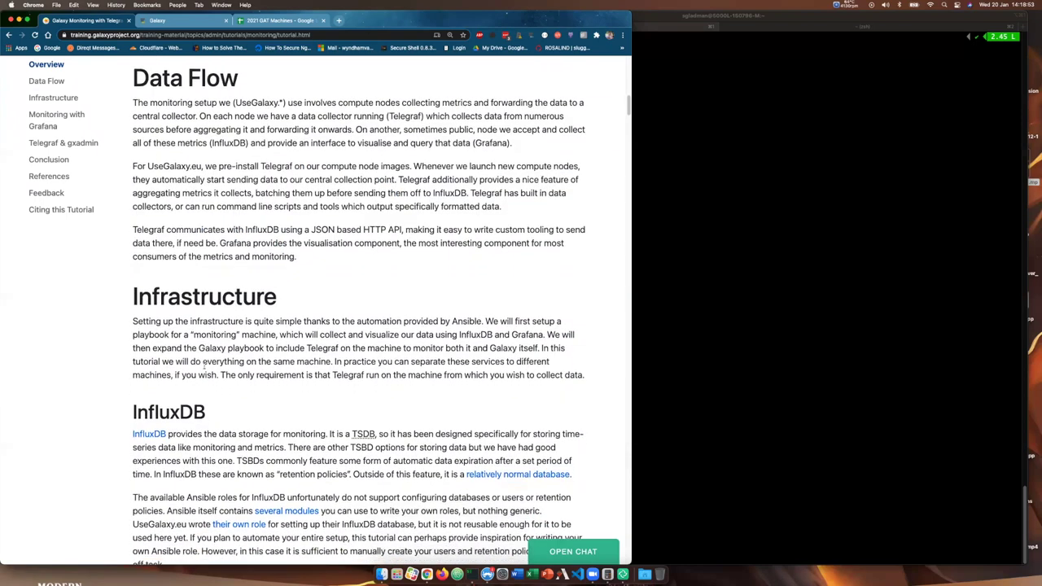
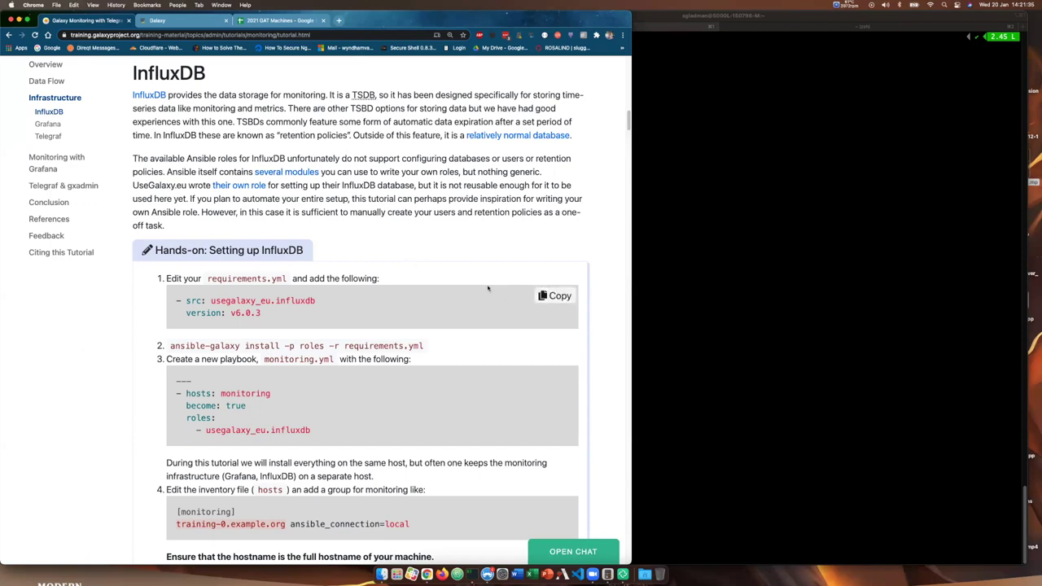
- Begin an ssh ubuntu@ login in iTerm2, then bring up the 2021 GAT Machines spreadsheet
scroll(441, 296, down, 3)
scroll(440, 296, down, 2)
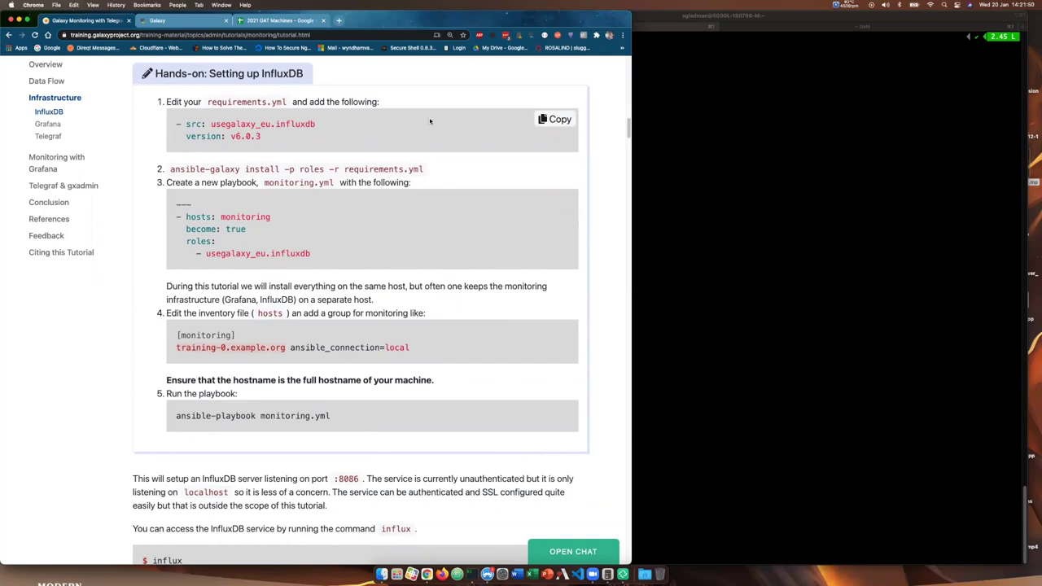
click(543, 121)
click(670, 127)
text(ssh ubuntu@115.146.84.151)
key(BackSpace)
key(BackSpace)
key(BackSpace)
key(BackSpace)
key(BackSpace)
key(BackSpace)
key(BackSpace)
key(BackSpace)
key(BackSpace)
key(BackSpace)
key(BackSpace)
key(BackSpace)
key(BackSpace)
key(BackSpace)
click(275, 22)
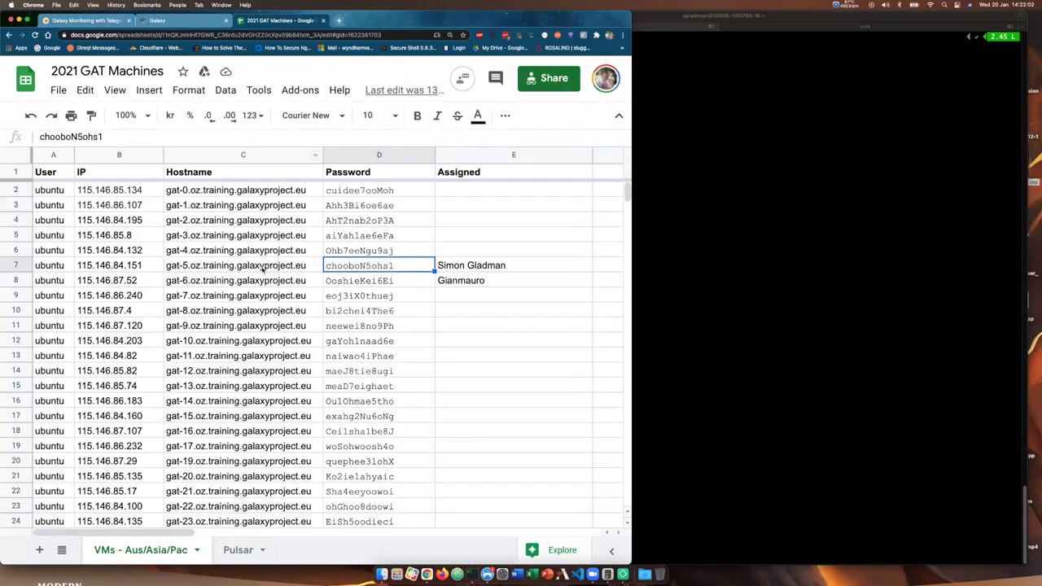
- SSH as ubuntu to the gat-5 hostname copied from cell C7, accepting the host fingerprint
click(263, 268)
key(super+c)
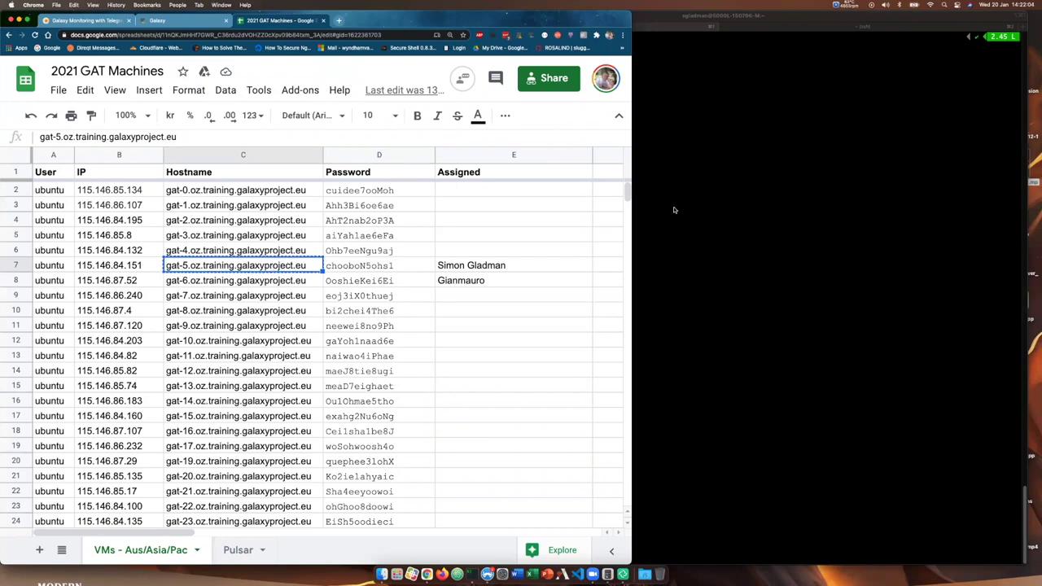
click(699, 201)
key(super+v)
key(Return)
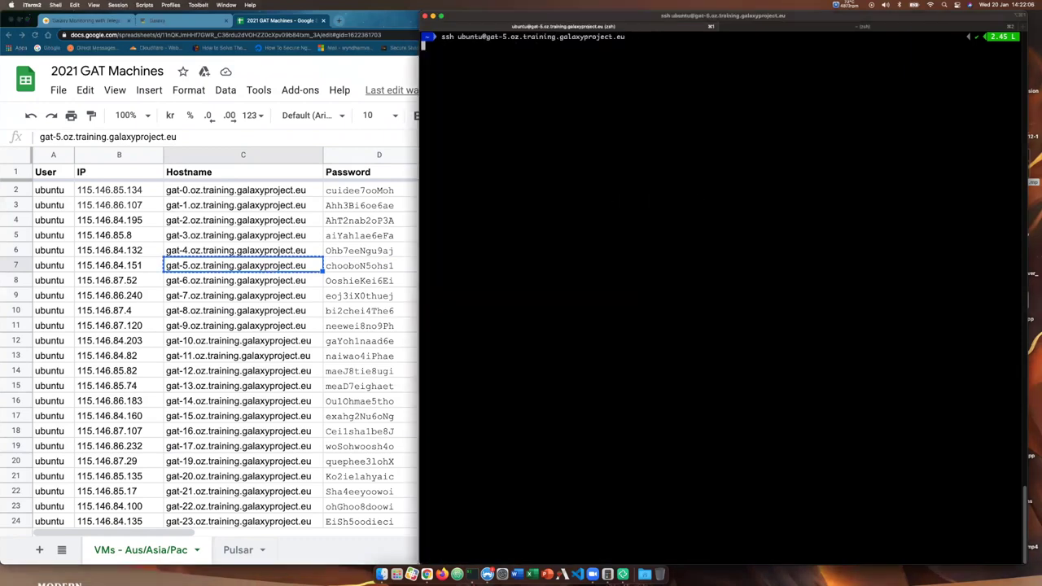
text(yes)
key(Return)
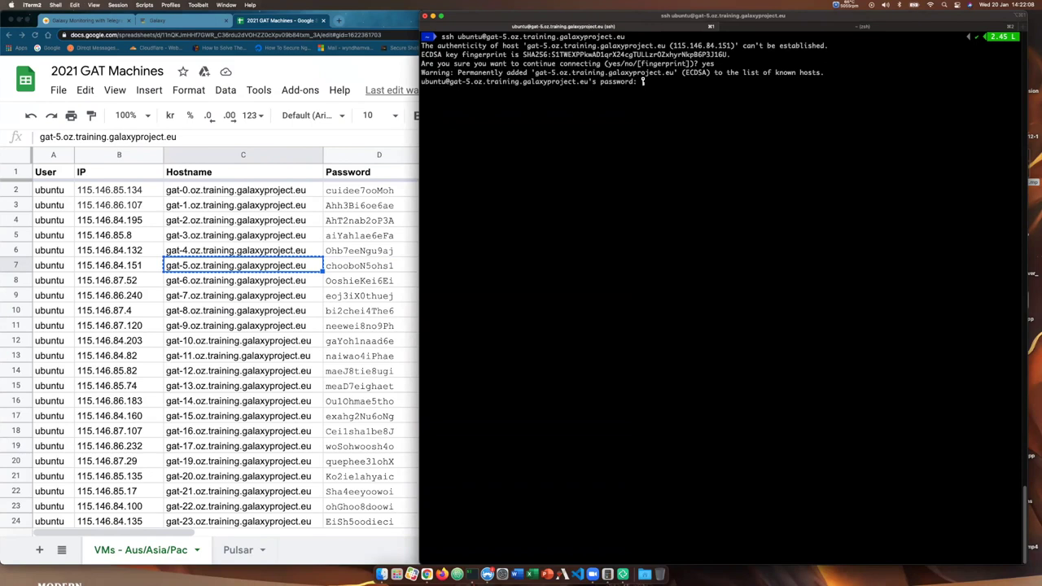
click(369, 266)
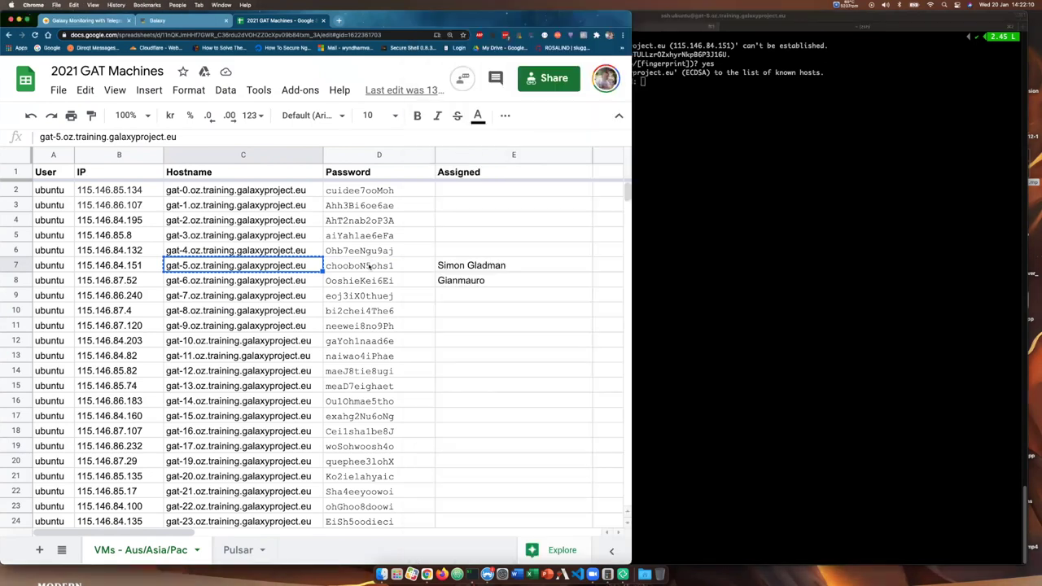
click(368, 266)
key(super+c)
click(755, 204)
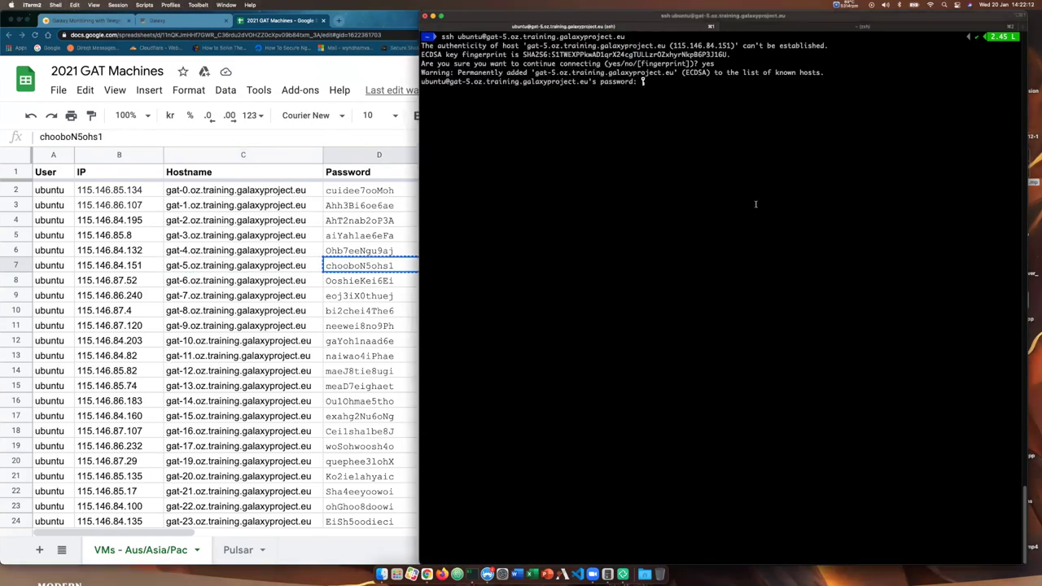
key(super+v)
key(Return)
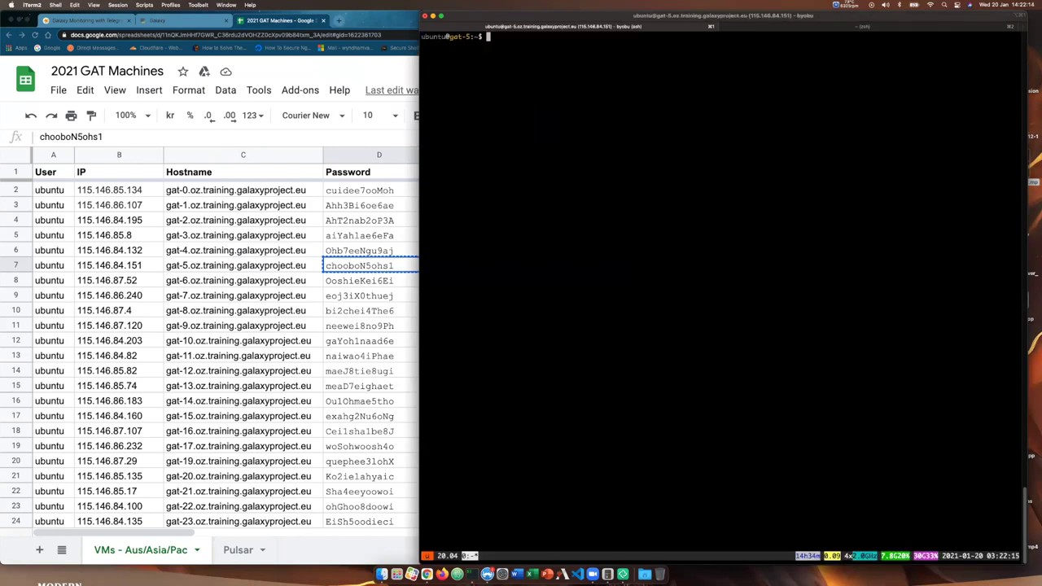
- List the home directory, cd into galaxy/ and list its files
text(ll)
key(Return)
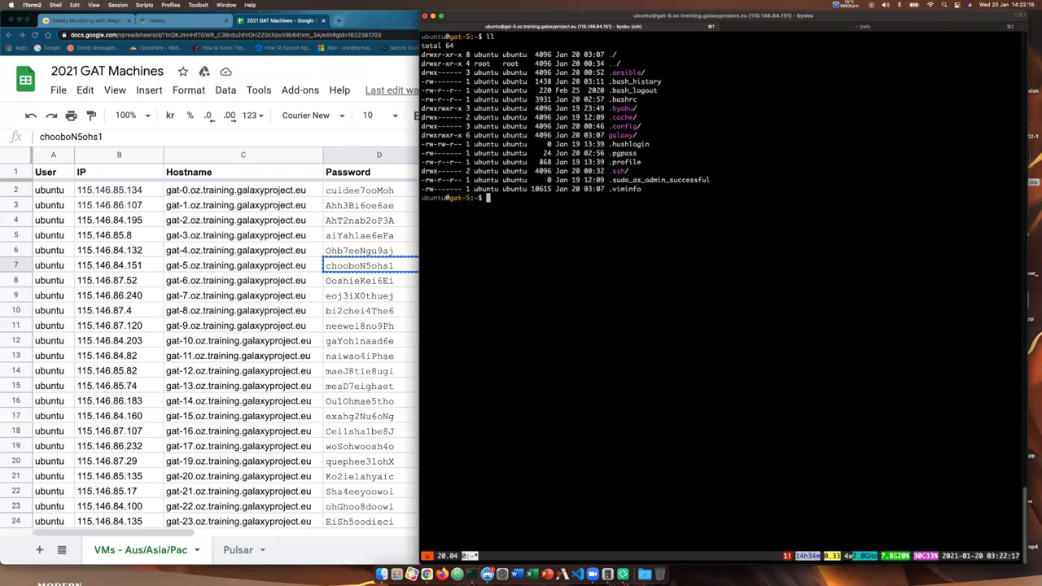
text(cd galaxy/)
key(Return)
text(ll)
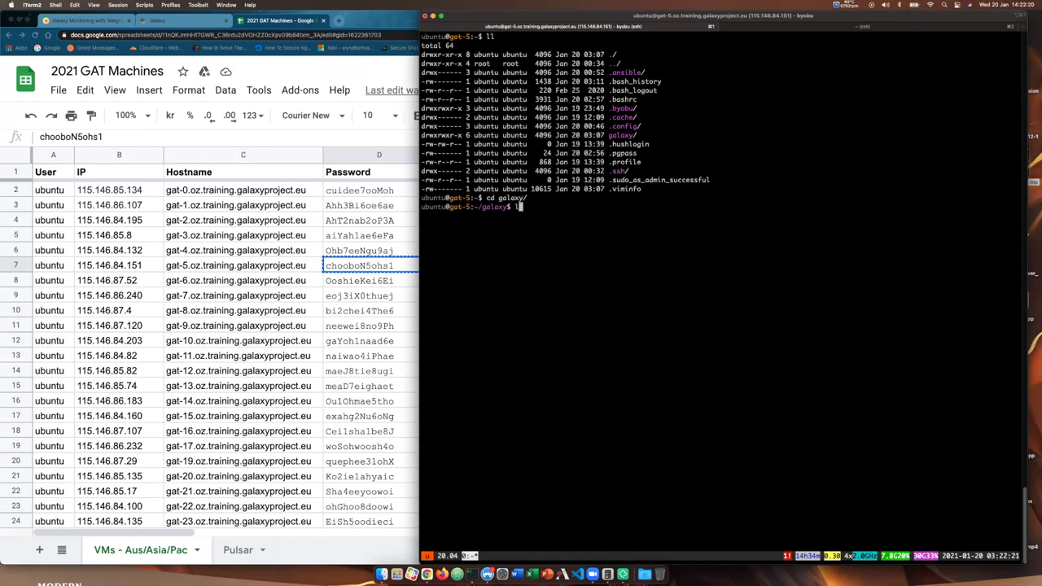
key(Return)
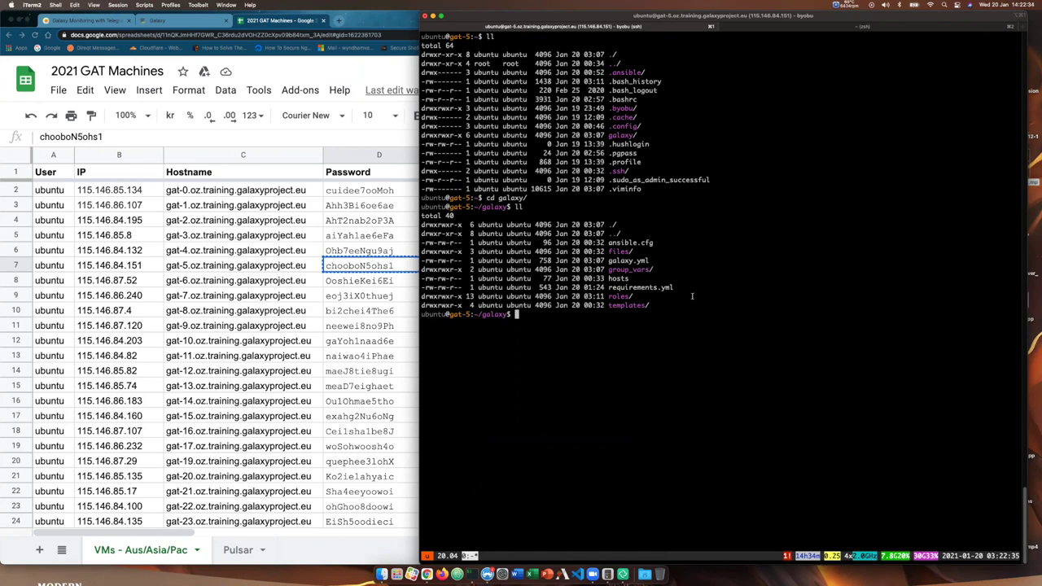
click(123, 25)
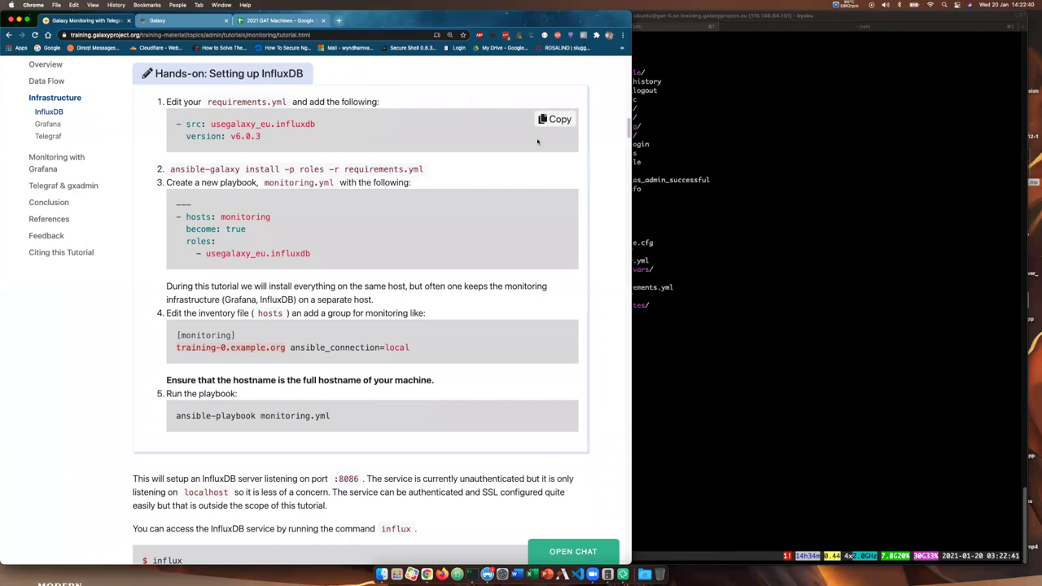
- Append the copied usegalaxy_eu.influxdb v6.0.3 role to requirements.yml in vim and save
click(556, 118)
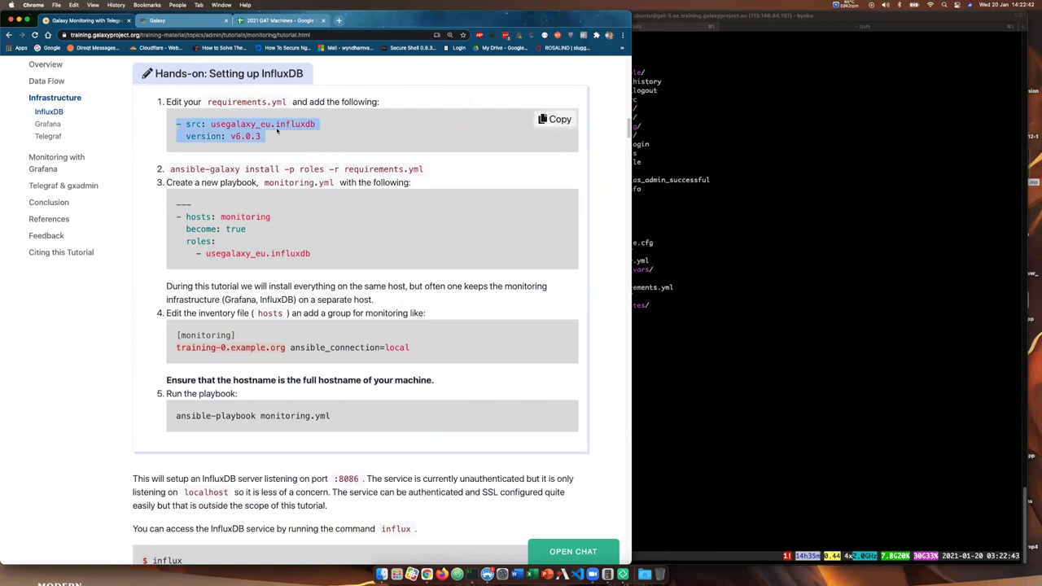
click(695, 275)
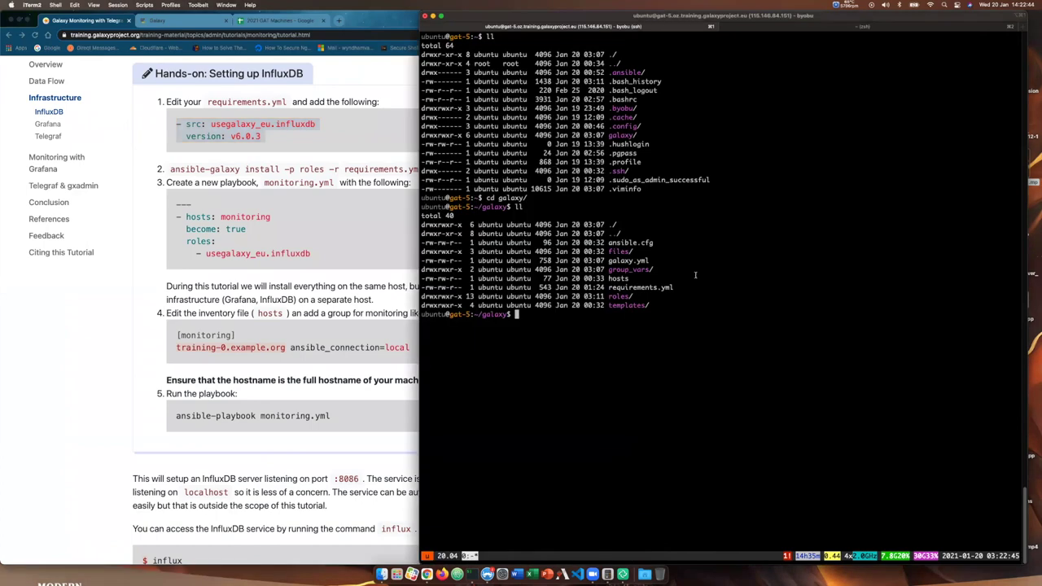
text(vim re)
key(Tab)
key(Return)
key(A)
key(Return)
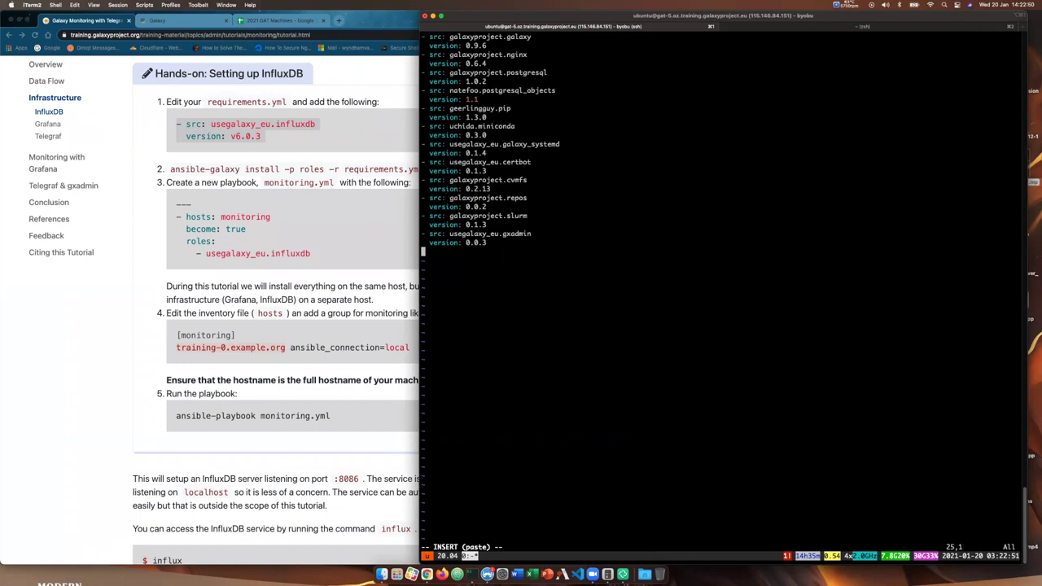
key(super+v)
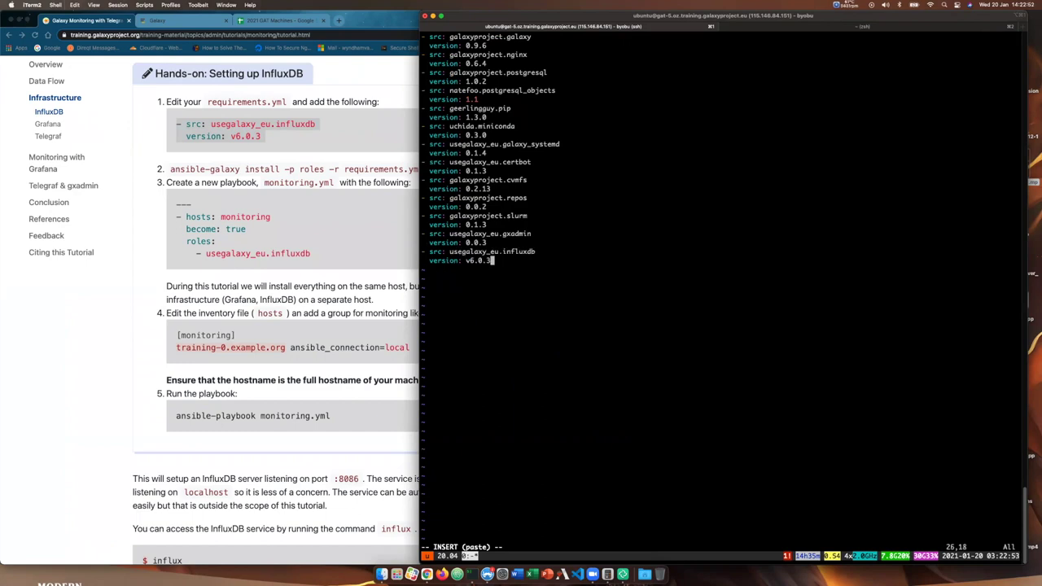
key(Escape)
text(:wq)
key(Return)
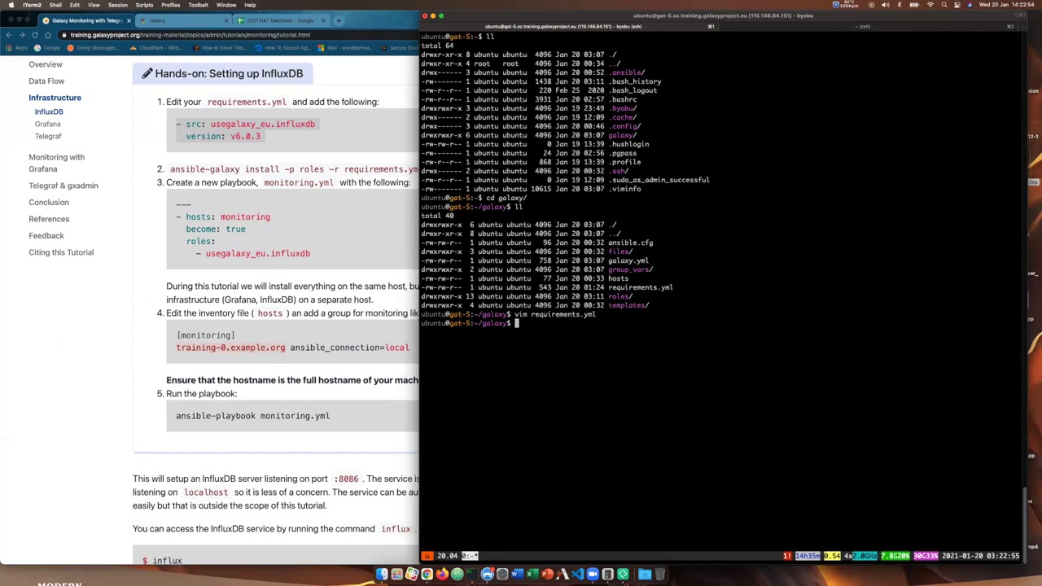
- Copy the tutorial's ansible-galaxy install command into the terminal
key(super+Tab)
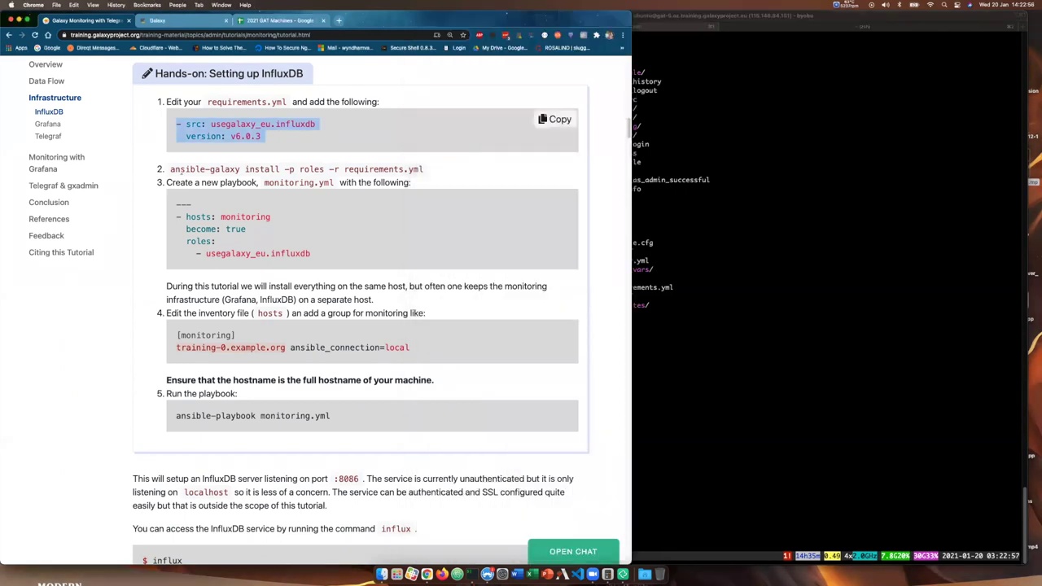
drag(171, 169, 437, 172)
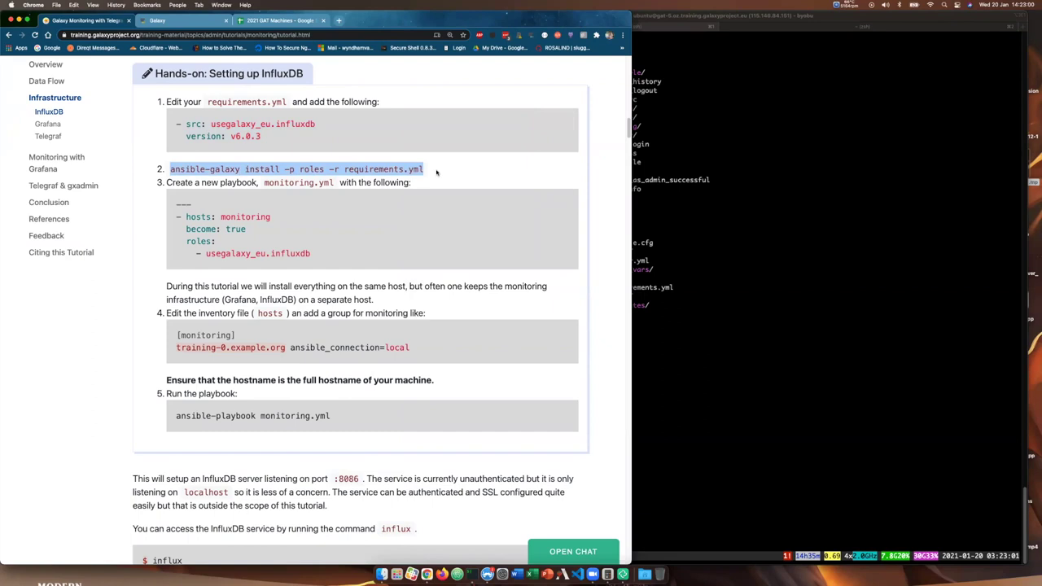
click(725, 336)
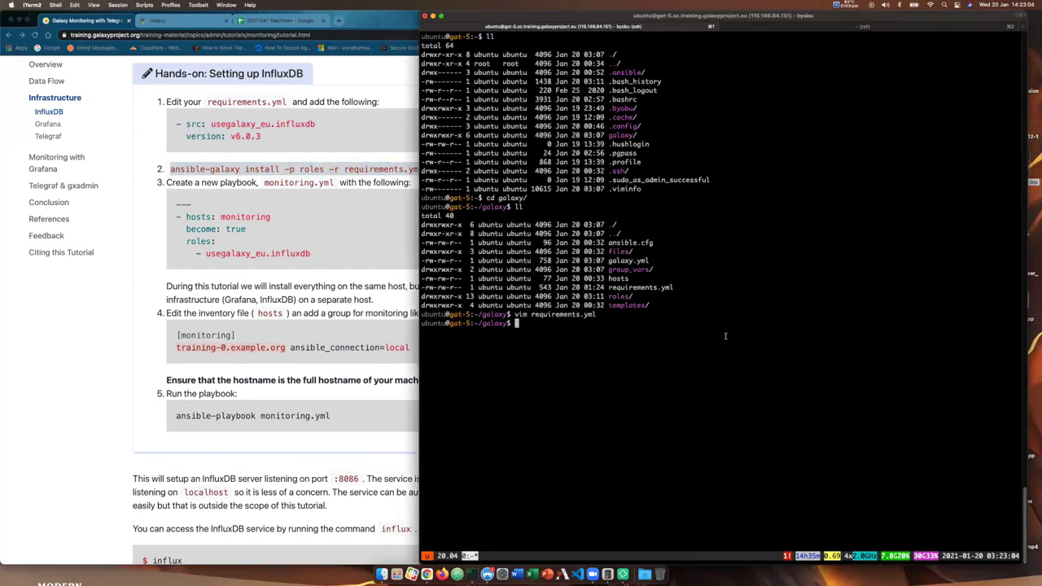
key(super+v)
- Install the roles into roles/ and confirm the usegalaxy_eu.influxdb folder is listed
key(Return)
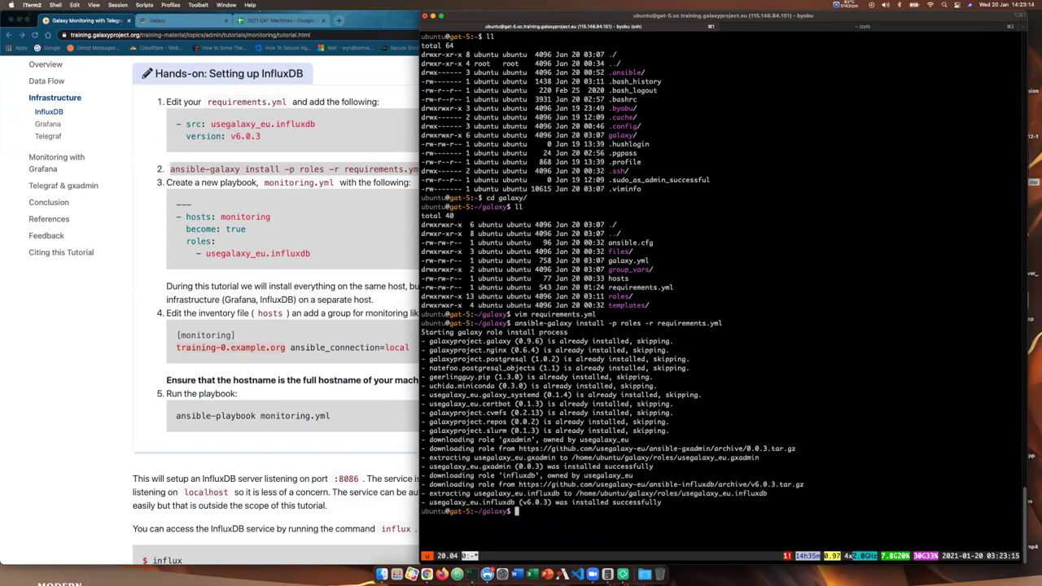
text(cd roles)
key(Return)
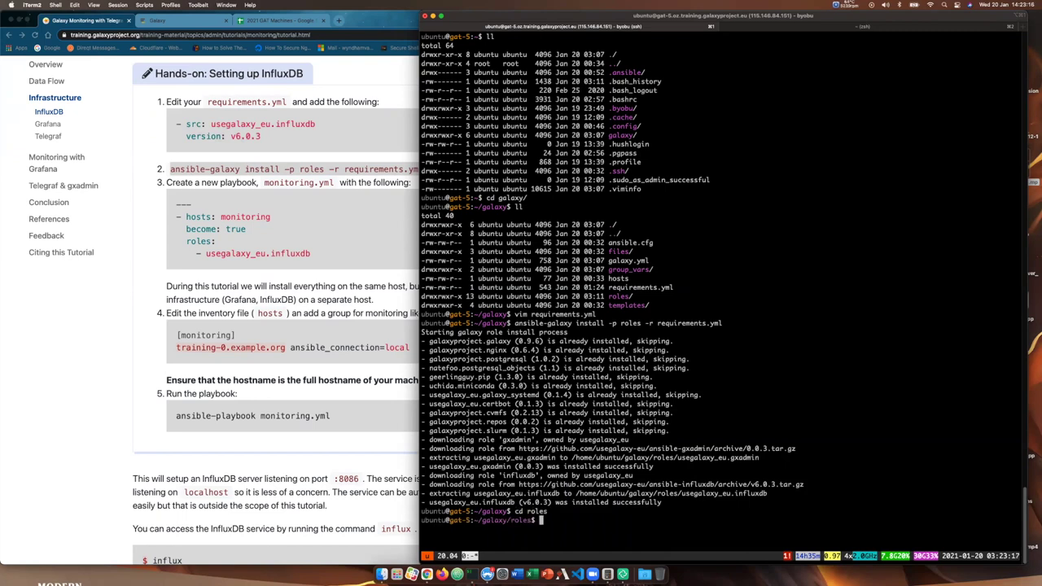
text(ll)
key(Return)
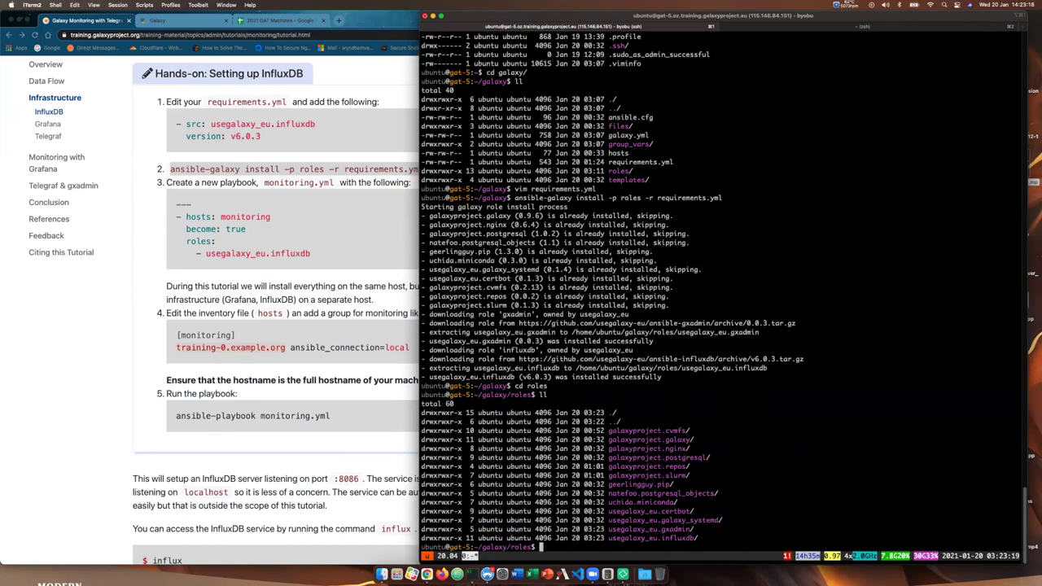
drag(607, 538, 694, 538)
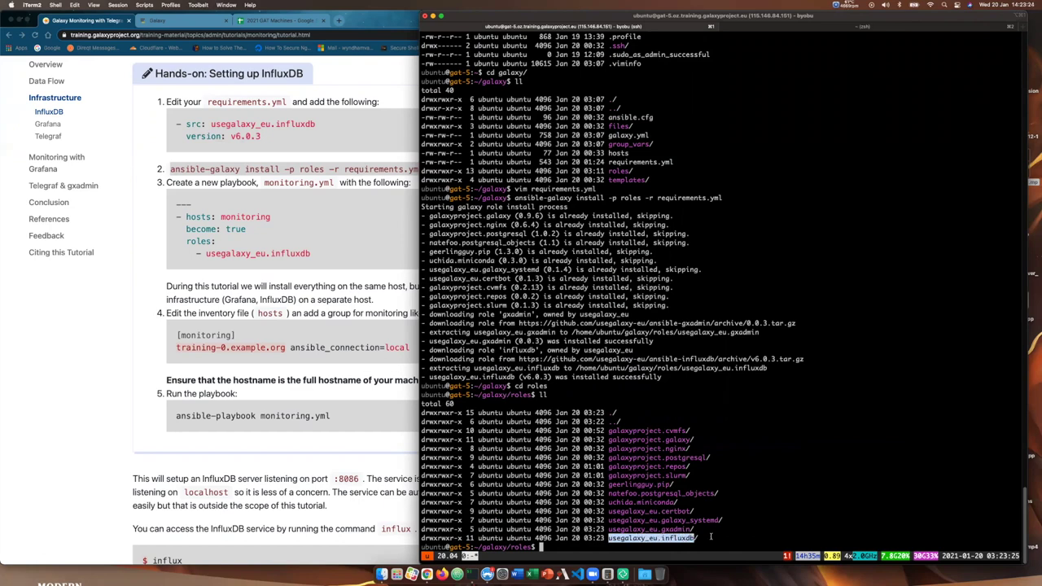
- Return to the galaxy directory and clear the terminal screen
text(cd ..)
key(Return)
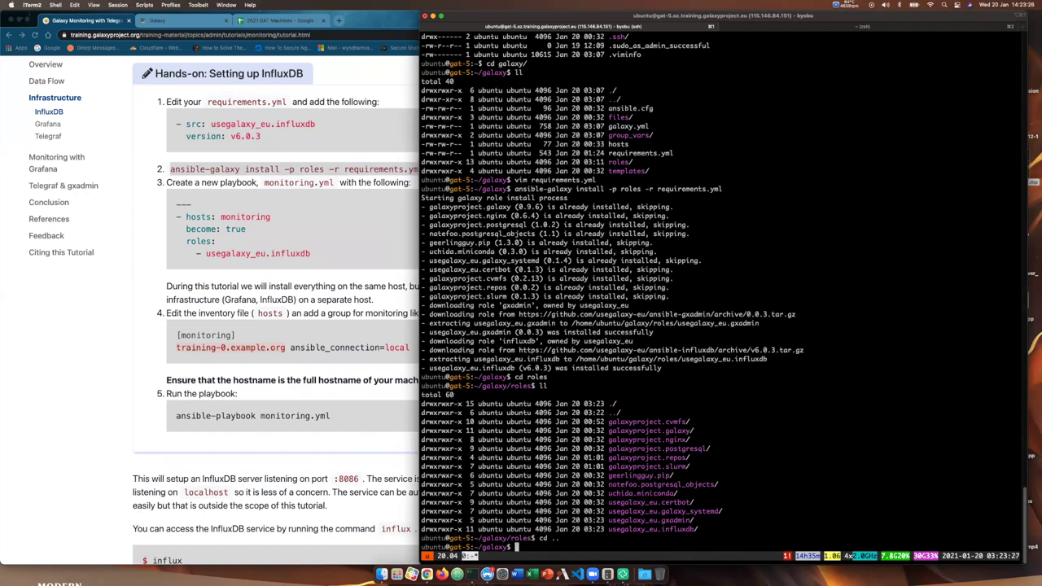
key(ctrl+l)
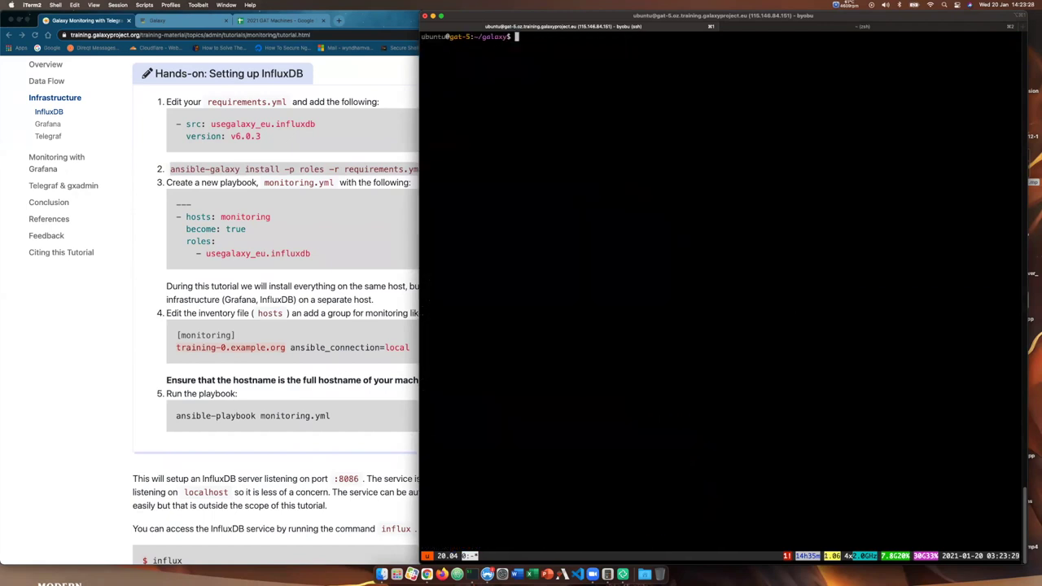
- Switch to the Galaxy Monitoring tutorial in Chrome
key(super+Tab)
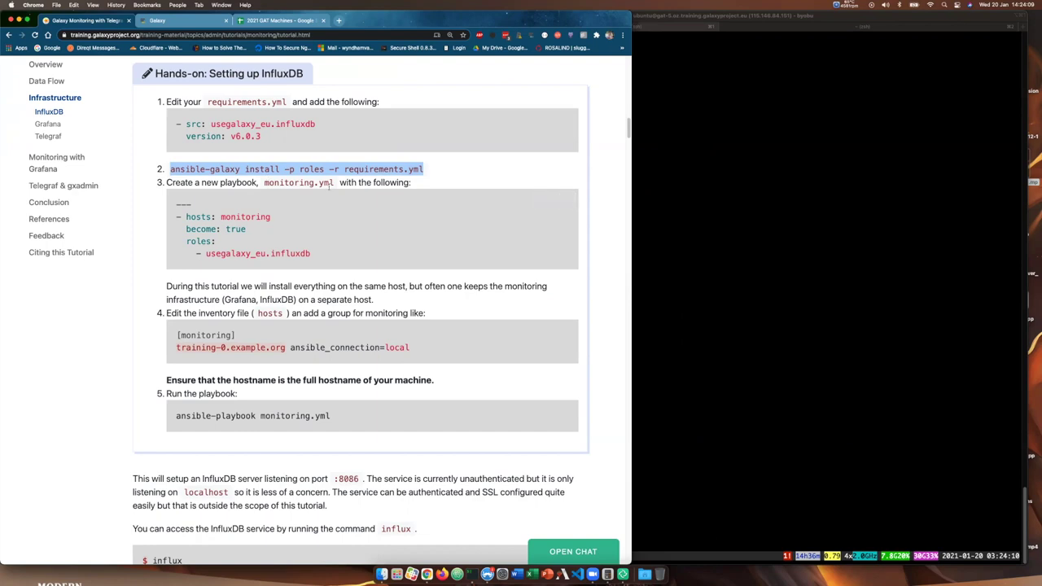
- Start a new monitoring.yml in vim with '---' and '- hosts: monitoring'
click(725, 188)
text(vim mono)
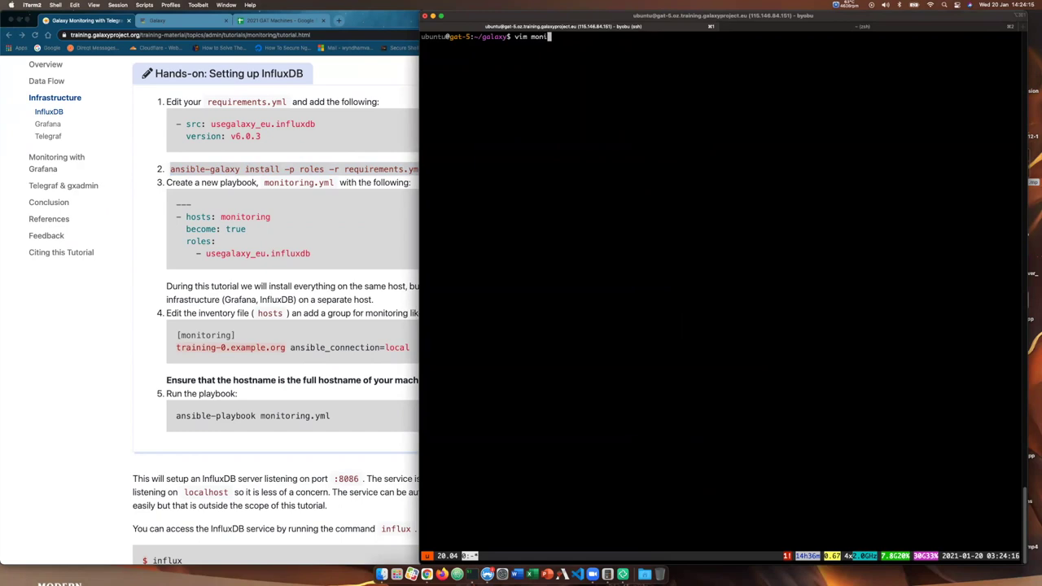
text(toring.yml)
key(Return)
text(i)
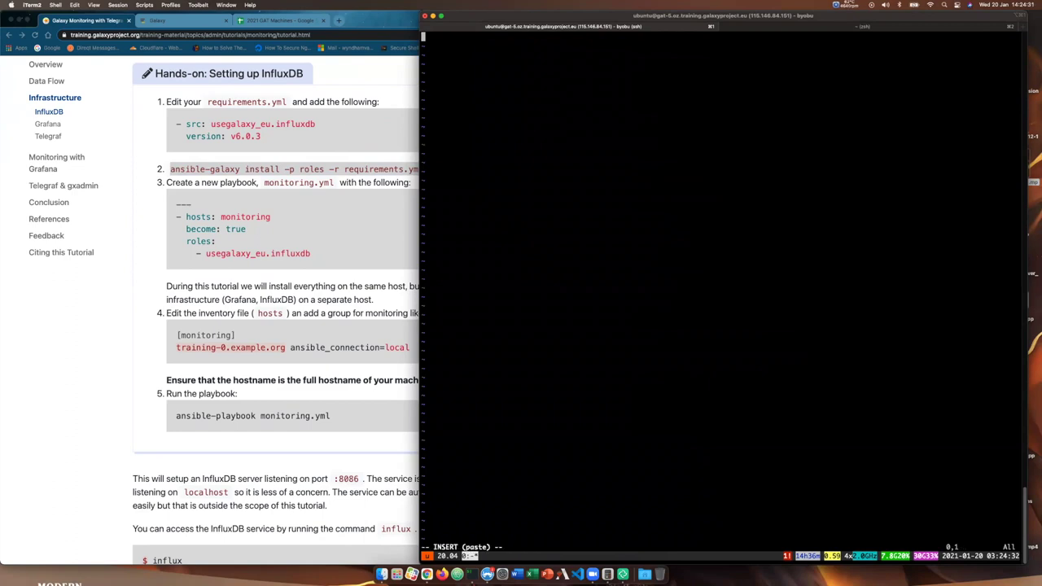
text(---)
key(Return)
text(- hosts: monitoring)
key(Return)
- Add 'become: true' and a roles list containing usegalaxy_eu.influxdb
text(become: true)
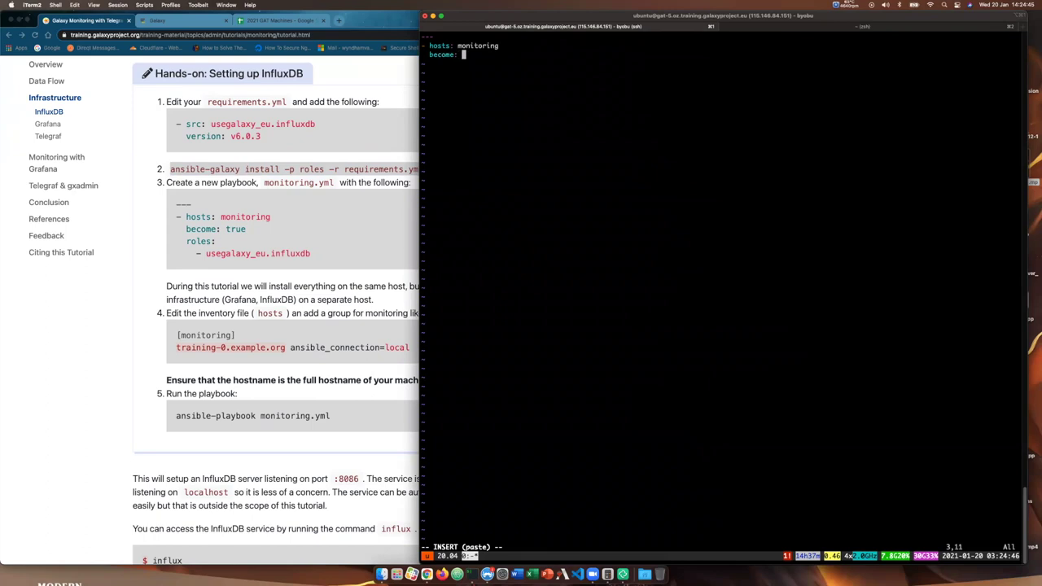
key(Return)
text(roles:)
key(Return)
key(BackSpace)
key(BackSpace)
key(BackSpace)
key(BackSpace)
text(- usegalaxy))
key(BackSpace)
text(_eu.influxdb)
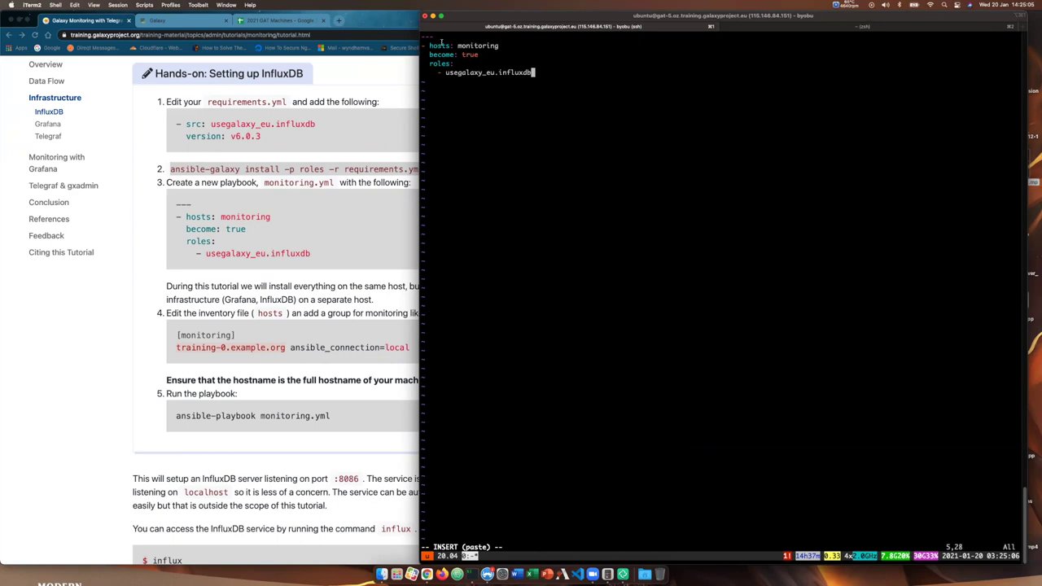
- Highlight the host group, become and role lines, then save and quit with :wq
drag(457, 45, 499, 46)
drag(428, 55, 484, 56)
drag(446, 72, 534, 73)
click(551, 73)
key(Escape)
text(:wq)
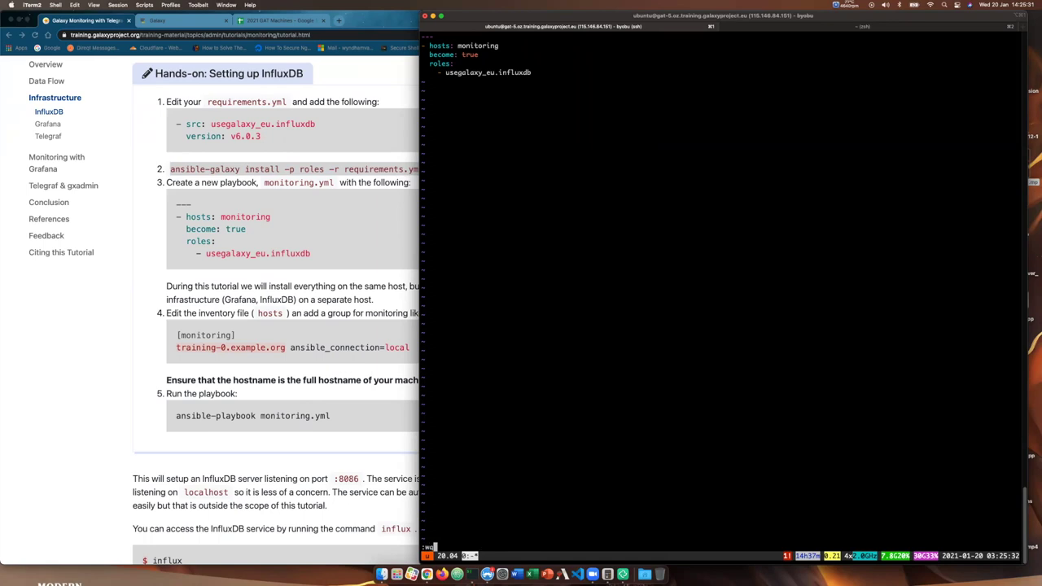
key(Return)
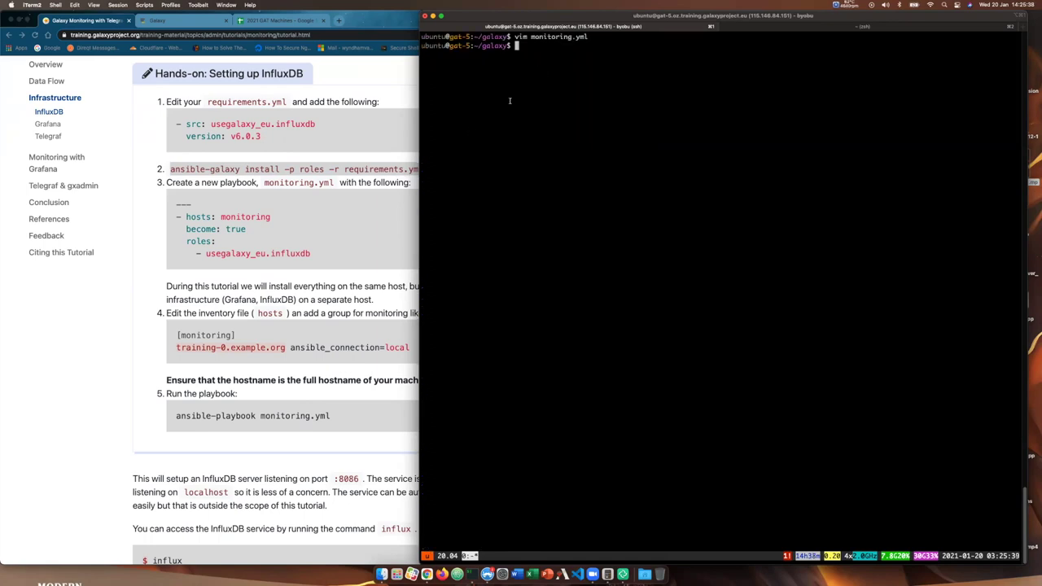
- List the galaxy directory and view the hosts inventory with less
text(ll)
key(Return)
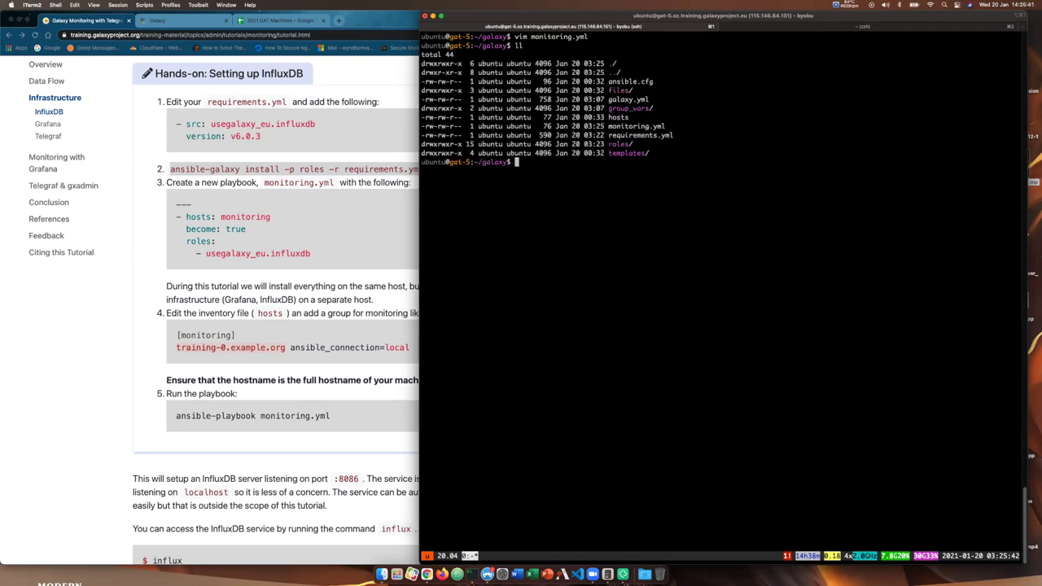
text(less hosts)
key(Return)
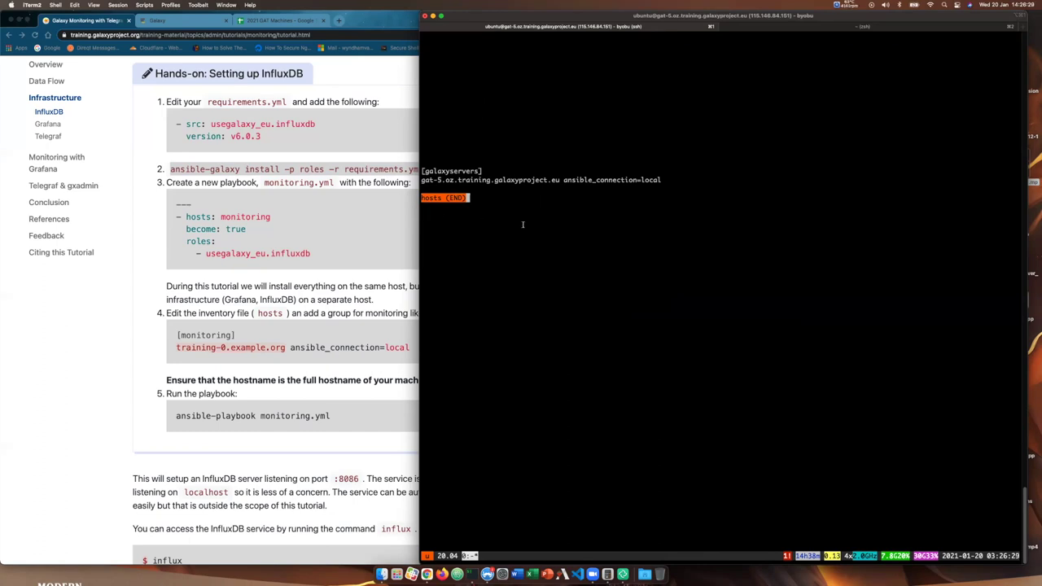
- Open hosts in vim and add a [monitoring] group header below the existing group
text(qvim hosts)
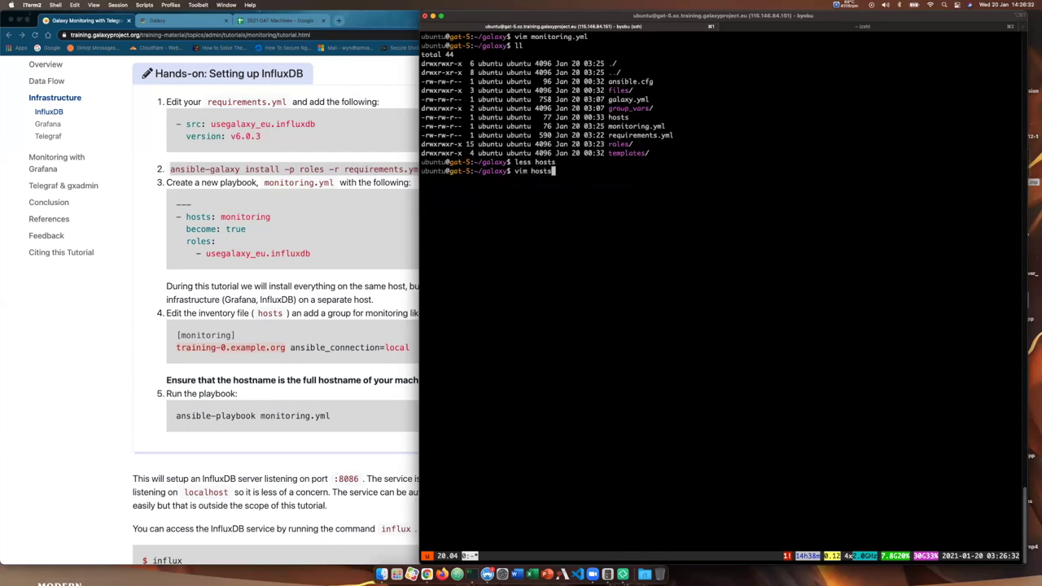
key(Return)
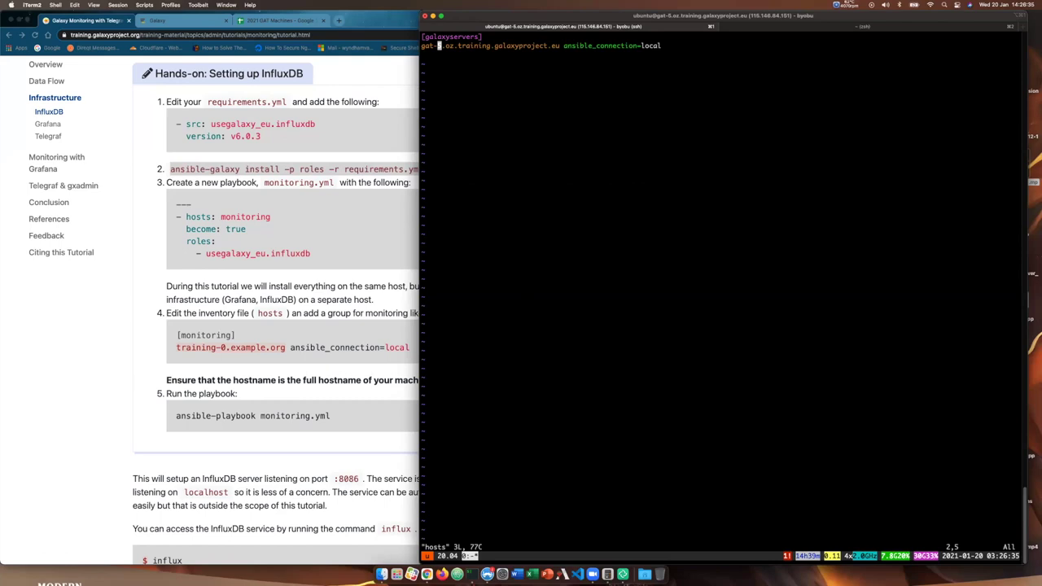
key(dollar)
key(a)
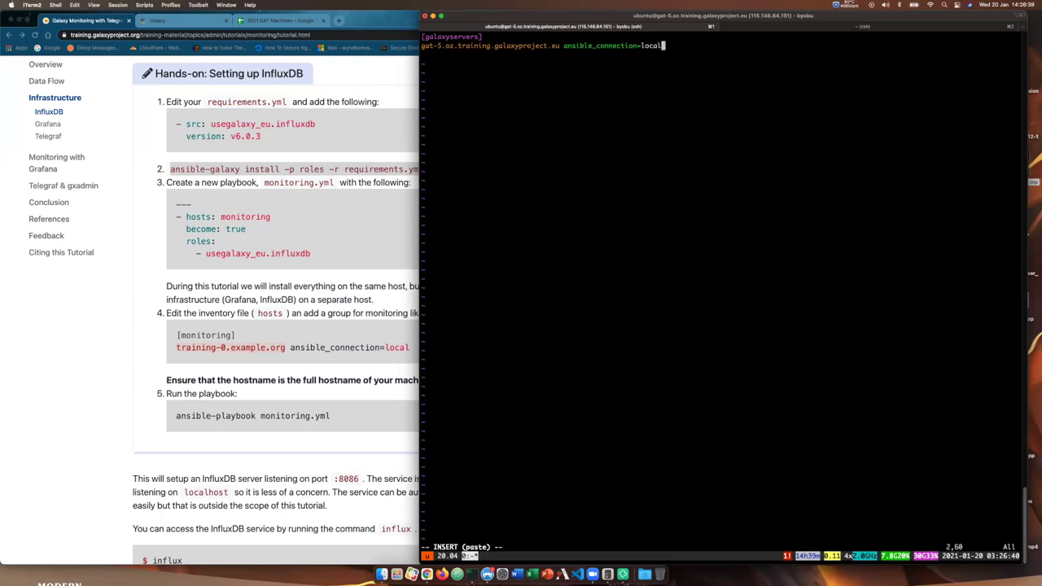
key(Return)
key(Return)
text([monitoring])
key(Return)
- List the gat-5 hostname with ansible_connection=local under [monitoring] and save the file
drag(421, 45, 559, 45)
key(super+v)
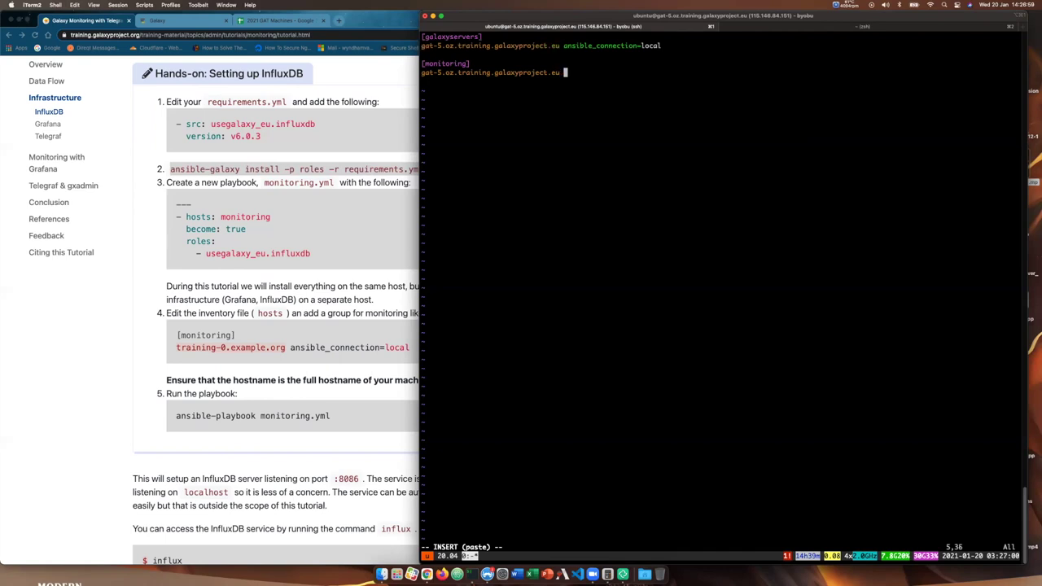
text(ansible_connection=local)
key(super+Tab)
key(super+Tab)
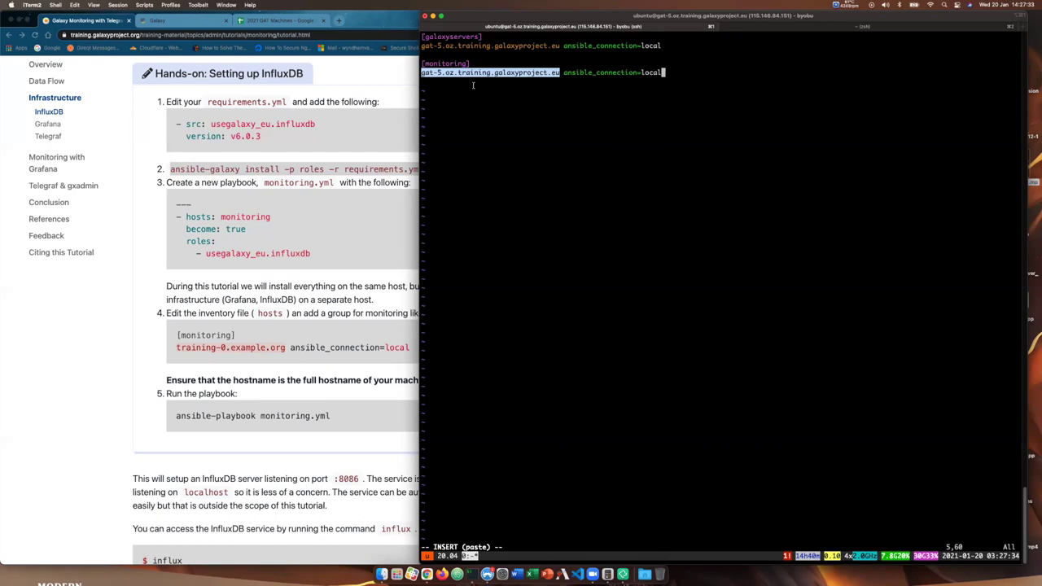
key(Escape)
text(:wq)
key(Return)
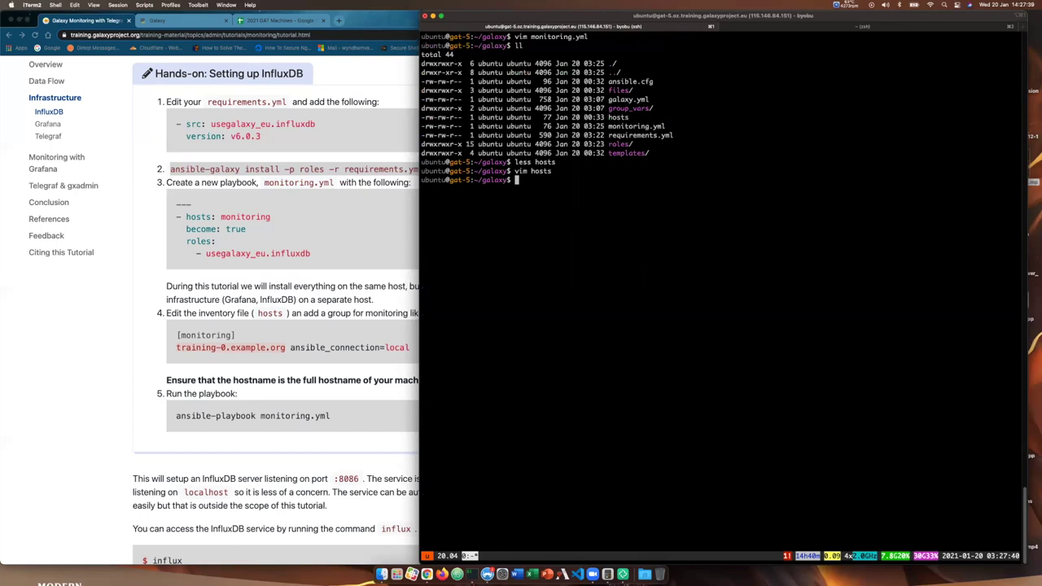
- Run 'ansible-playbook monitoring.yml -u ubuntu' and scroll through its output
text(ansible-playbook mo)
key(Tab)
text(-u ubu)
text(u)
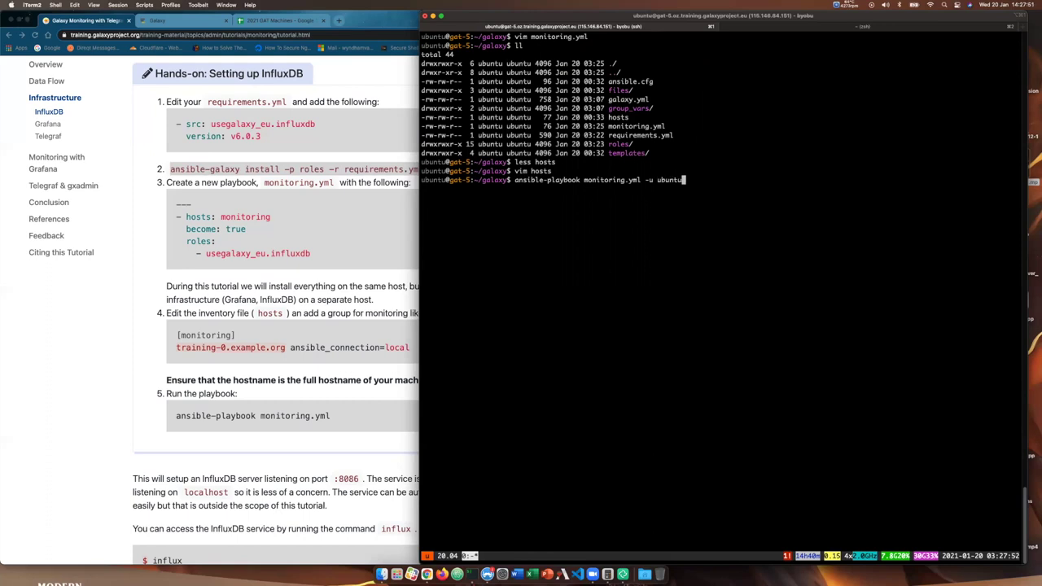
key(Return)
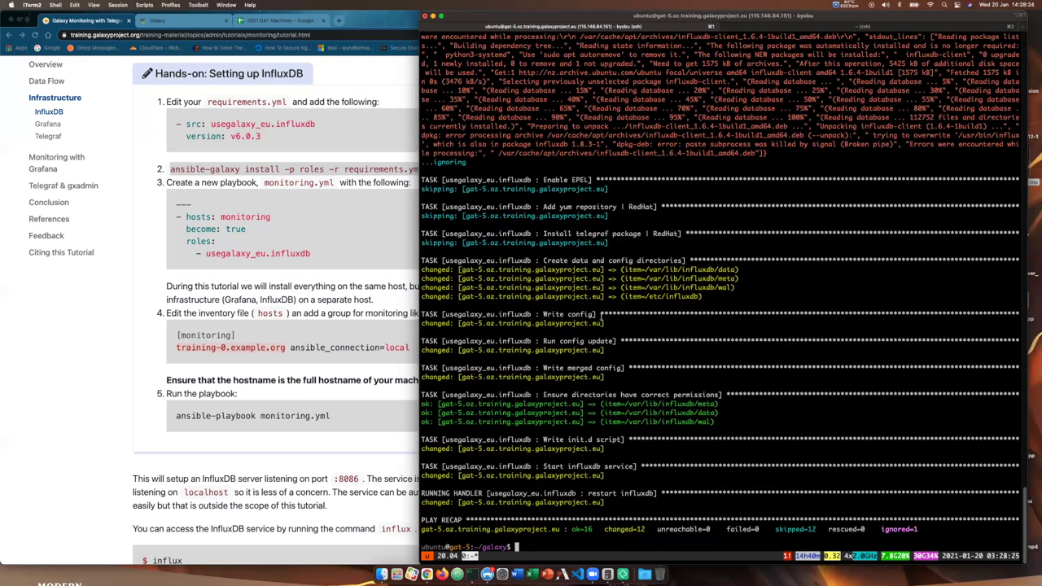
scroll(720, 293, up, 5)
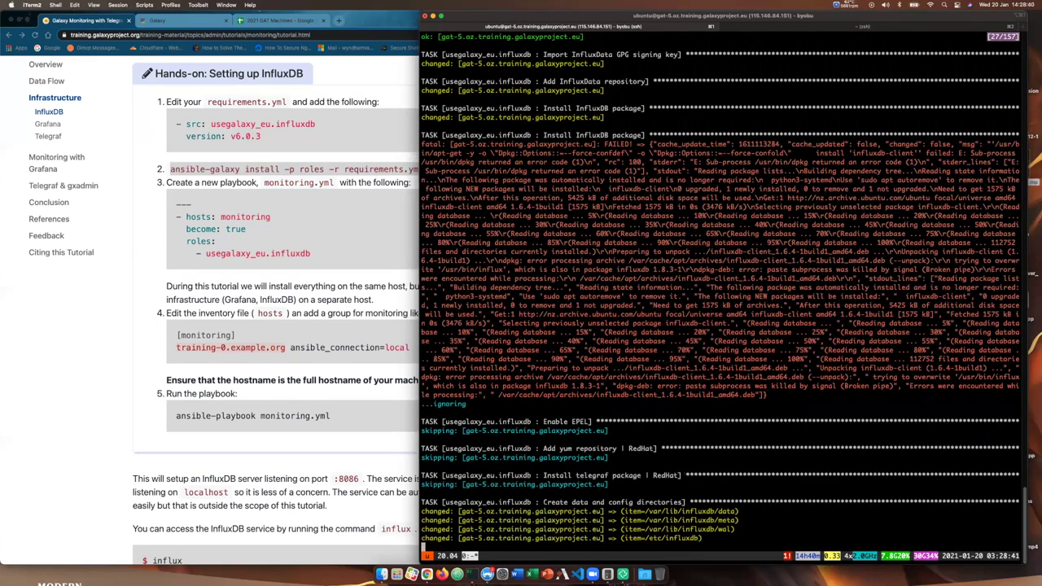
scroll(720, 293, down, 5)
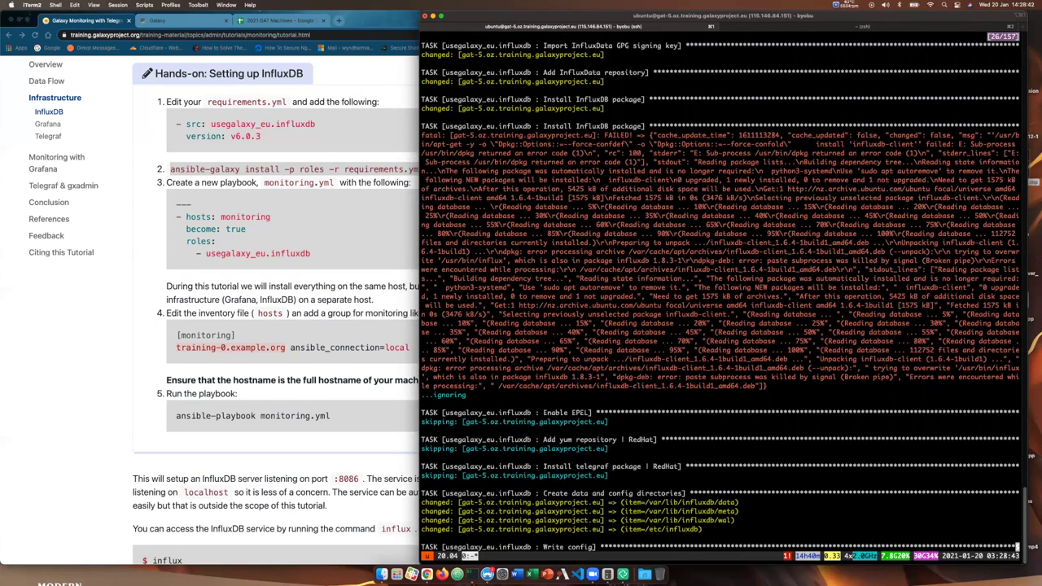
- Scroll the tutorial to the influx section, highlighting 'InfluxDB server' and ':8086'
click(222, 336)
scroll(223, 342, down, 3)
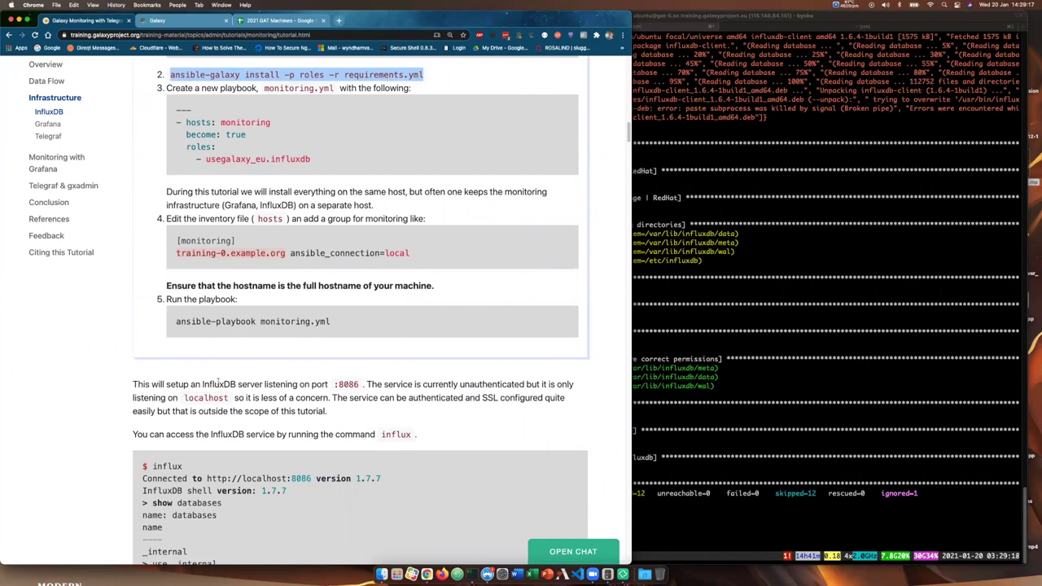
drag(202, 385, 262, 384)
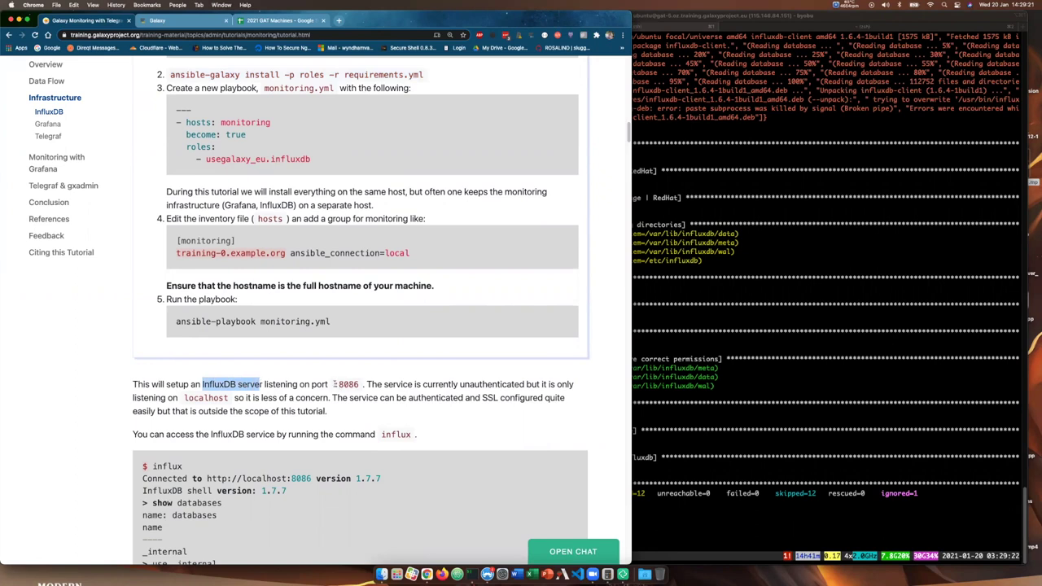
drag(333, 384, 360, 387)
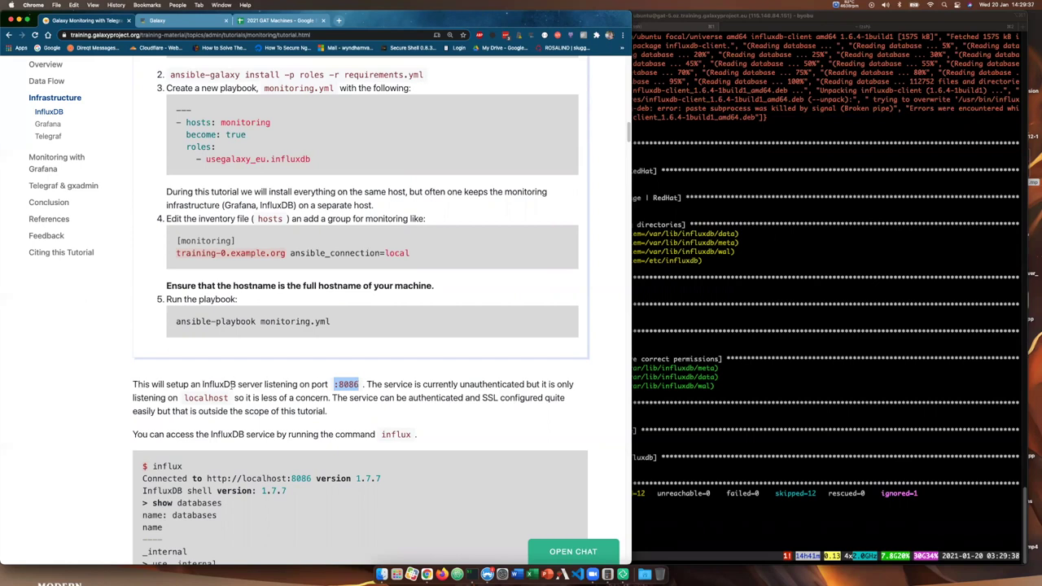
scroll(260, 377, down, 2)
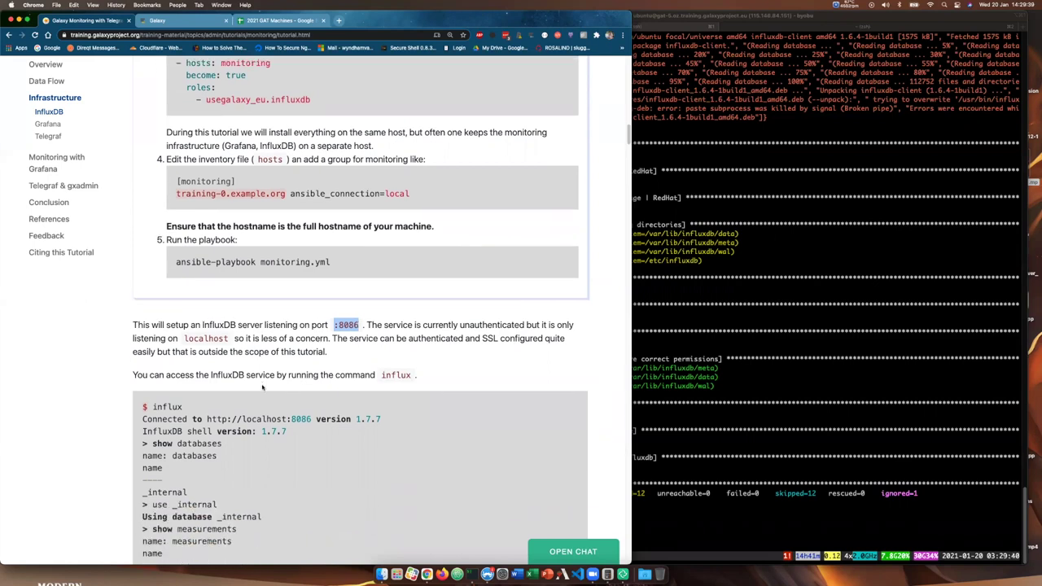
scroll(262, 387, down, 3)
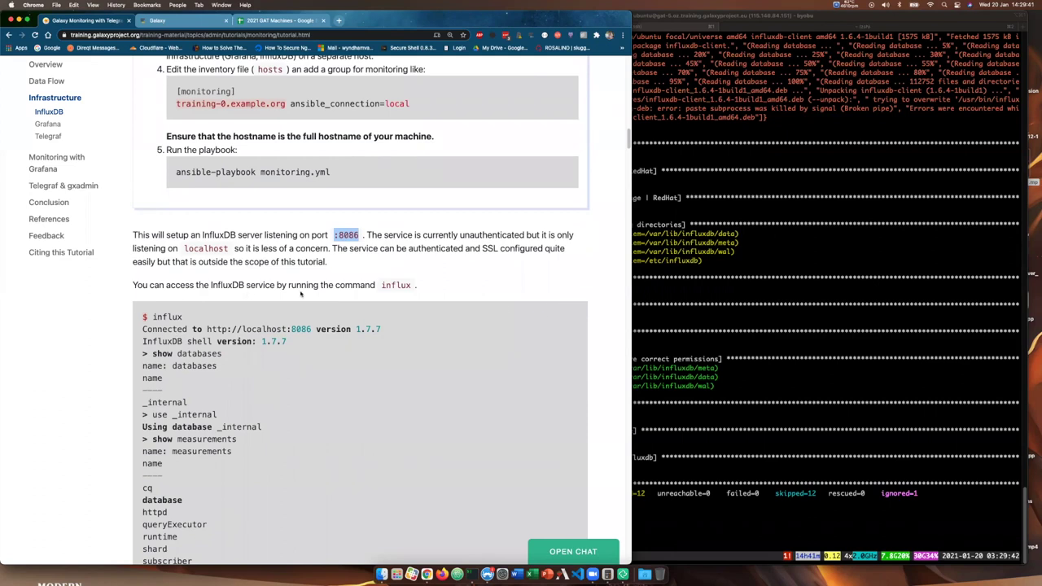
- Start the influx shell and list its databases with show databases
click(708, 383)
text(influx)
key(Return)
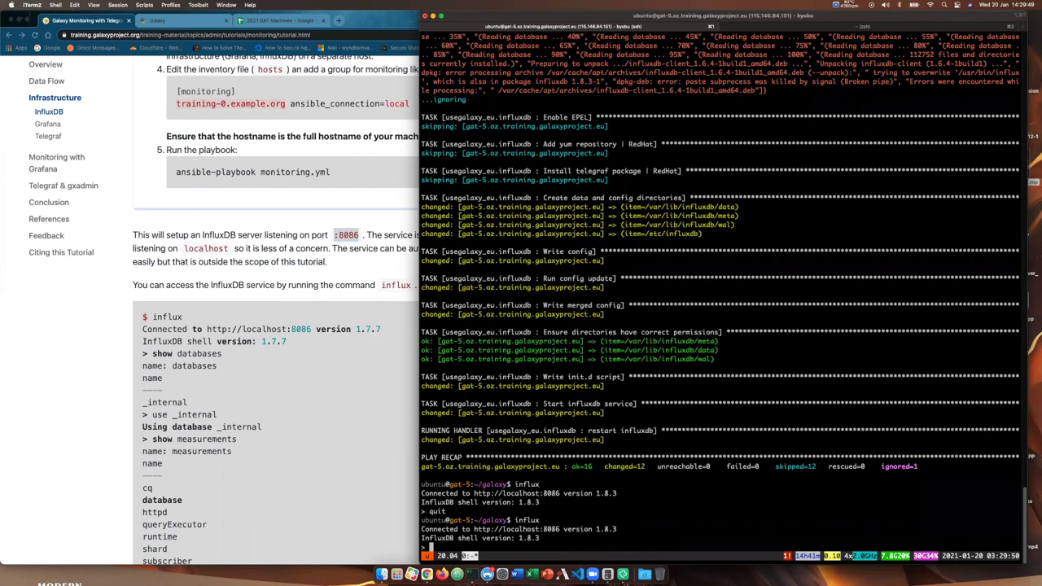
text(show databases)
key(Return)
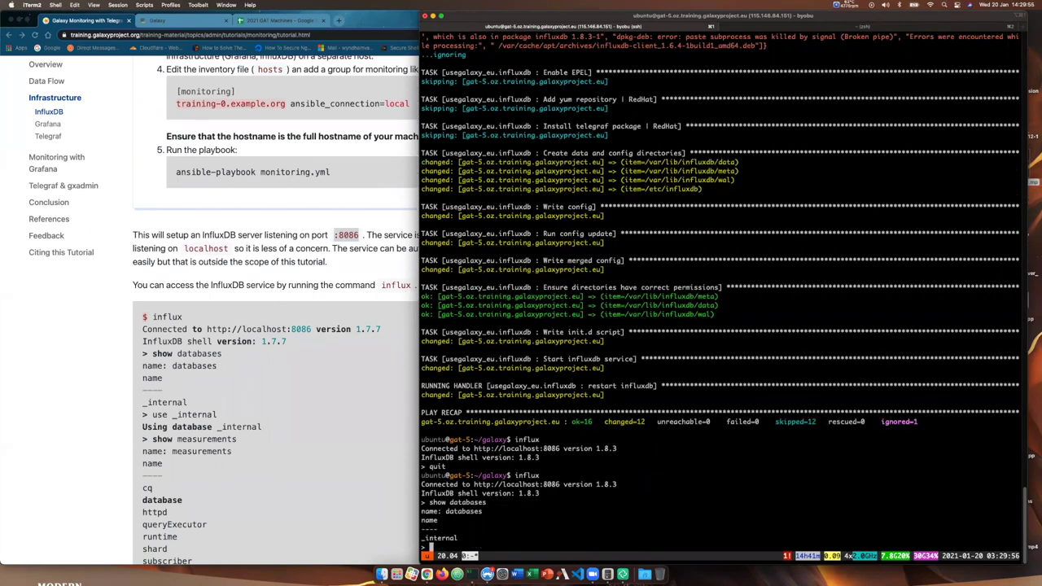
text(use _internal)
key(Return)
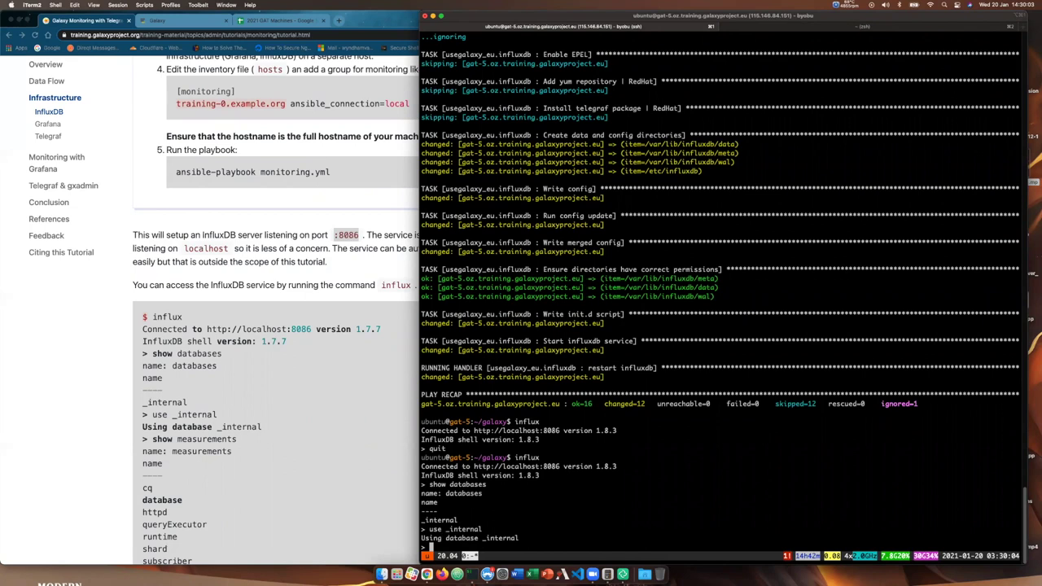
text(show measurements)
key(Return)
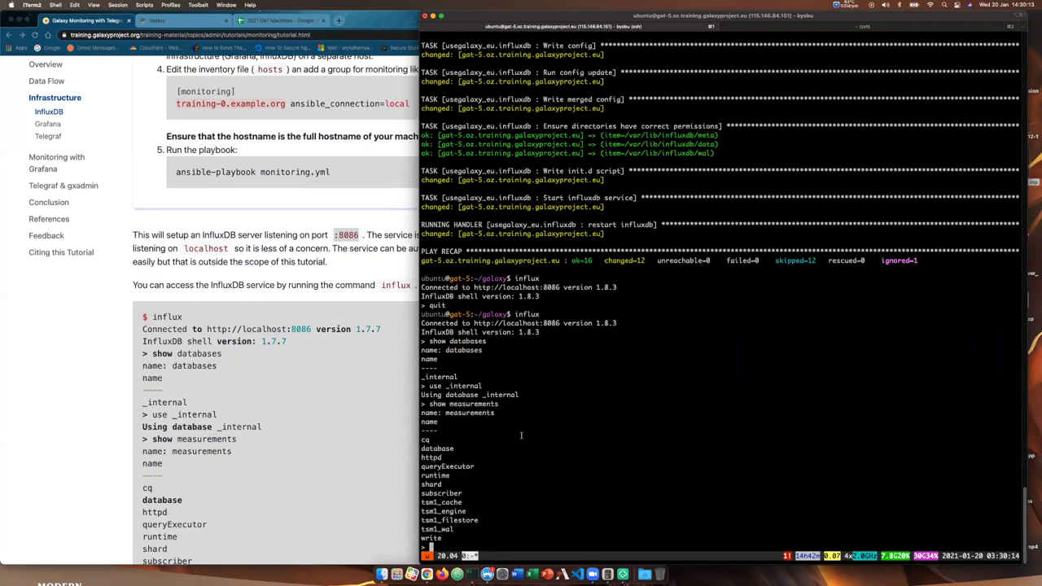
scroll(238, 414, down, 5)
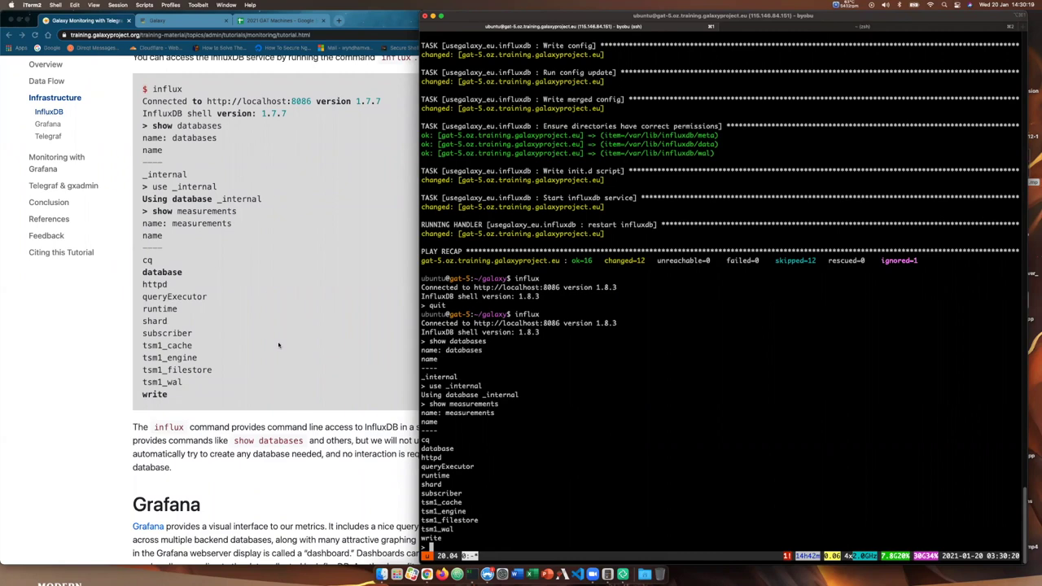
scroll(278, 345, down, 3)
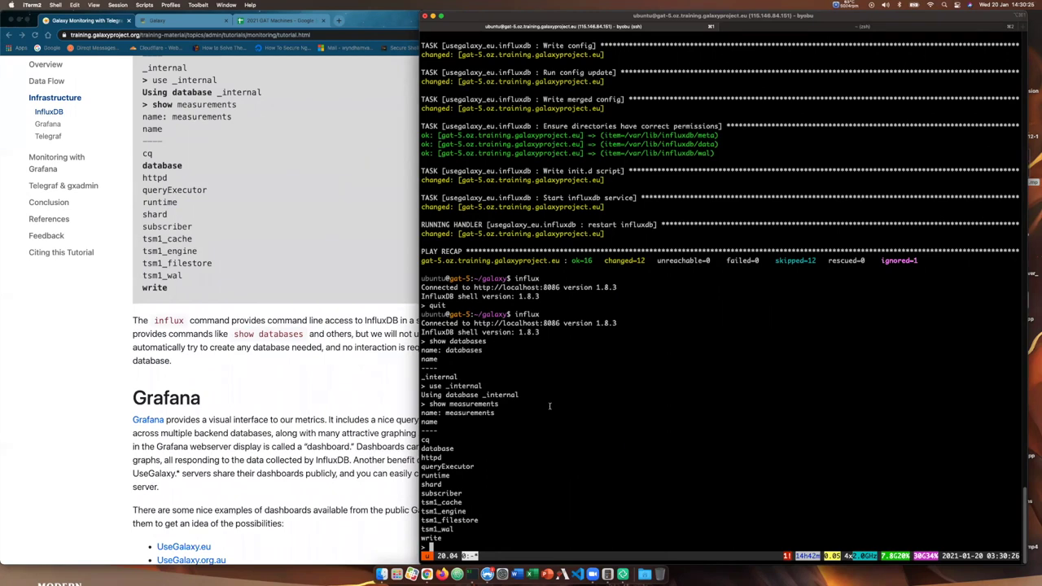
drag(473, 323, 559, 323)
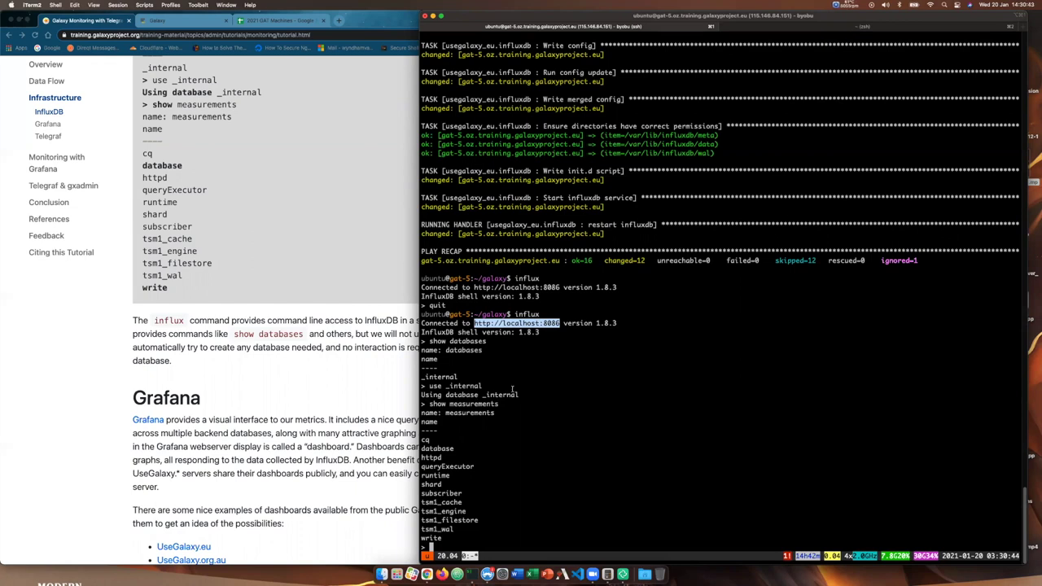
- Exit the InfluxDB shell with quit and clear the terminal
text(q)
key(Return)
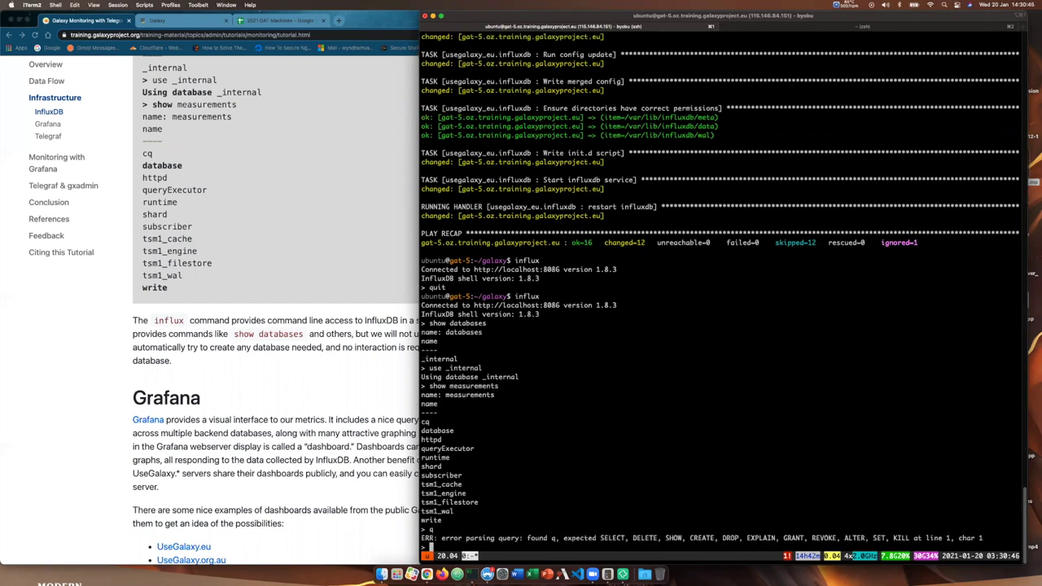
text(quit)
key(Return)
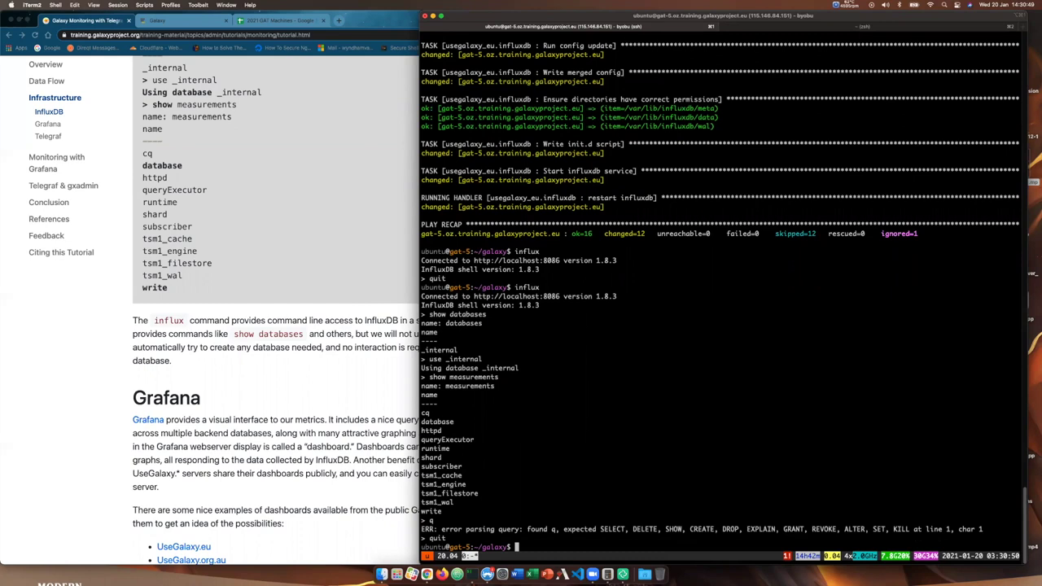
key(ctrl+l)
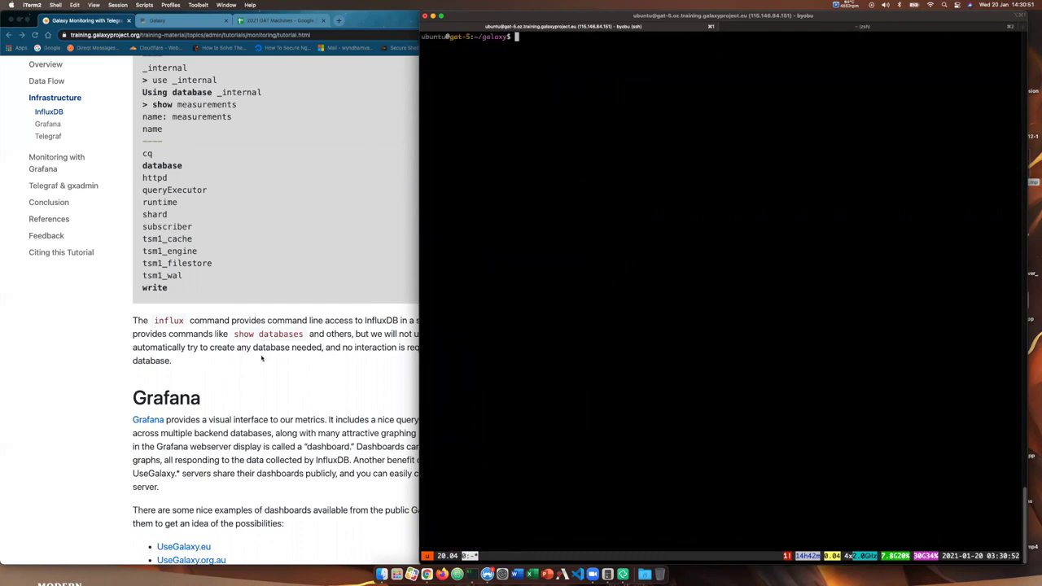
click(279, 358)
- Read the tutorial's Grafana section and open the UseGalaxy.org.au example dashboards
scroll(294, 345, down, 7)
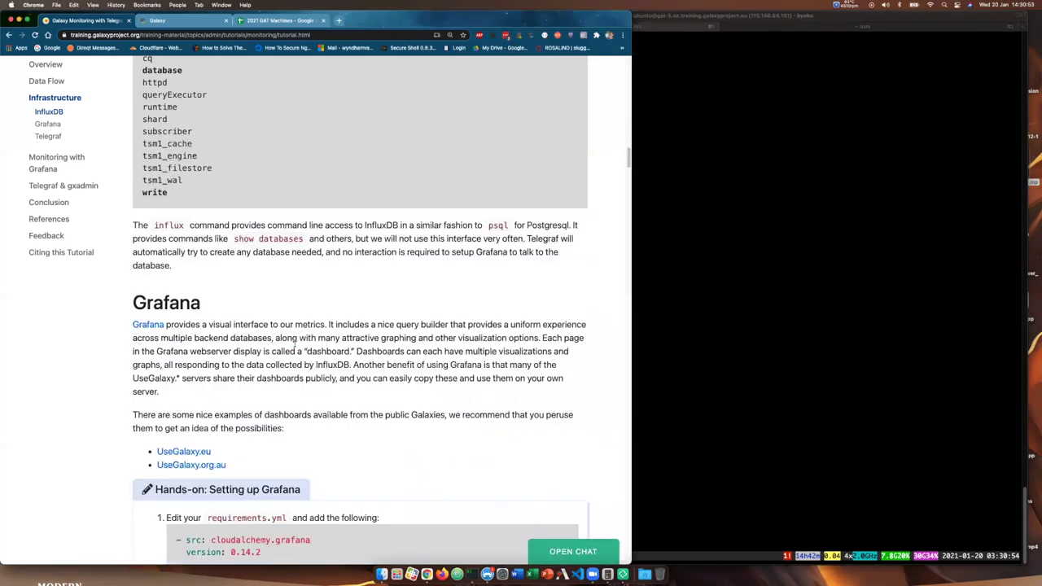
scroll(294, 341, down, 1)
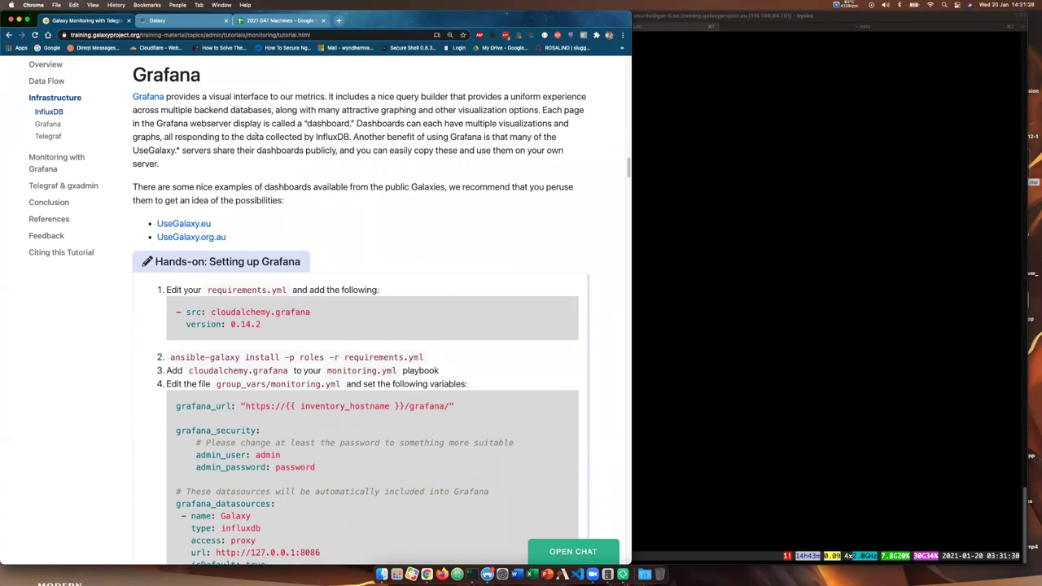
drag(307, 123, 350, 123)
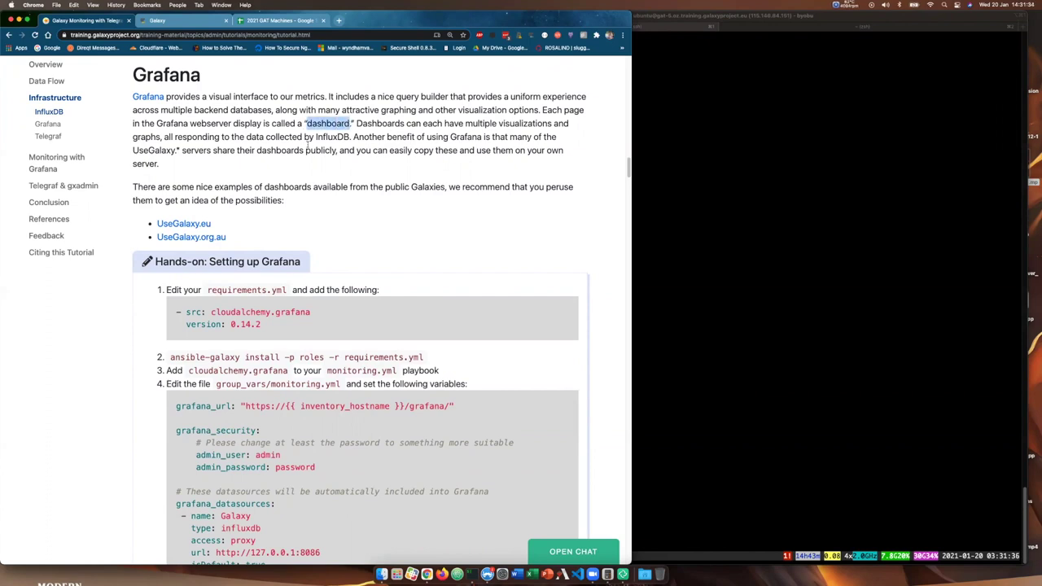
double_click(465, 136)
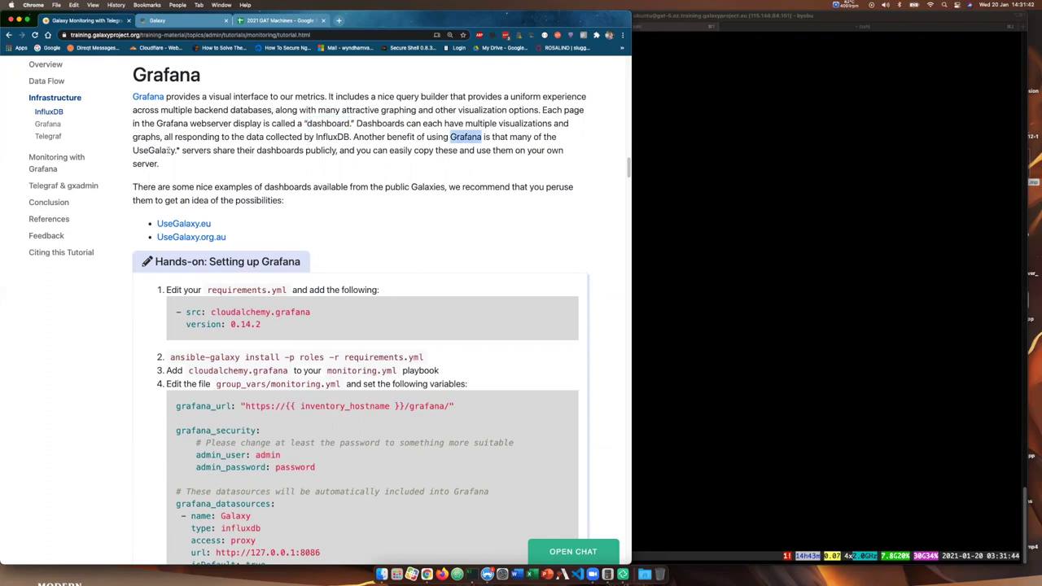
drag(133, 150, 181, 150)
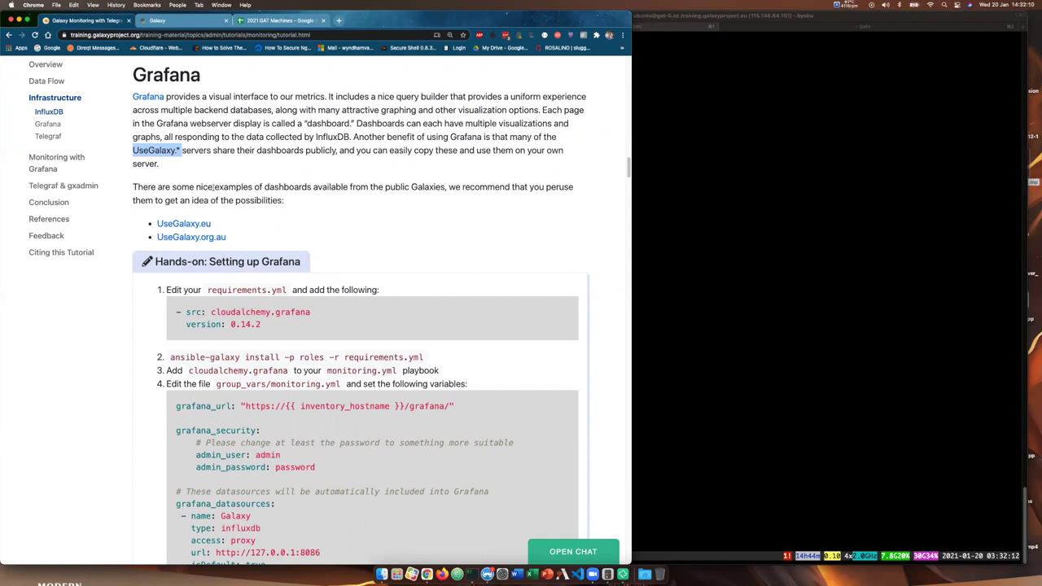
scroll(279, 204, down, 2)
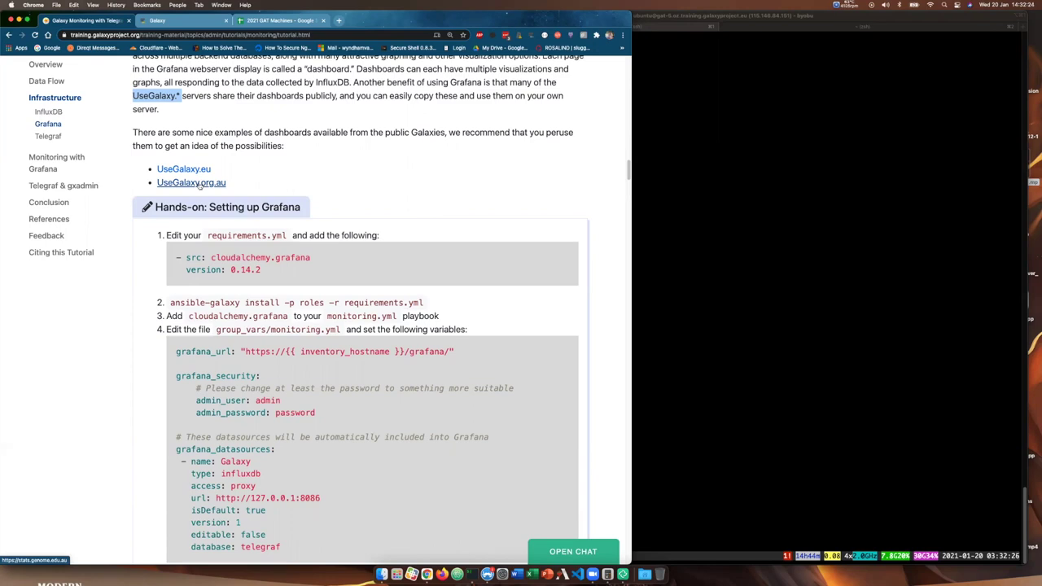
click(199, 184)
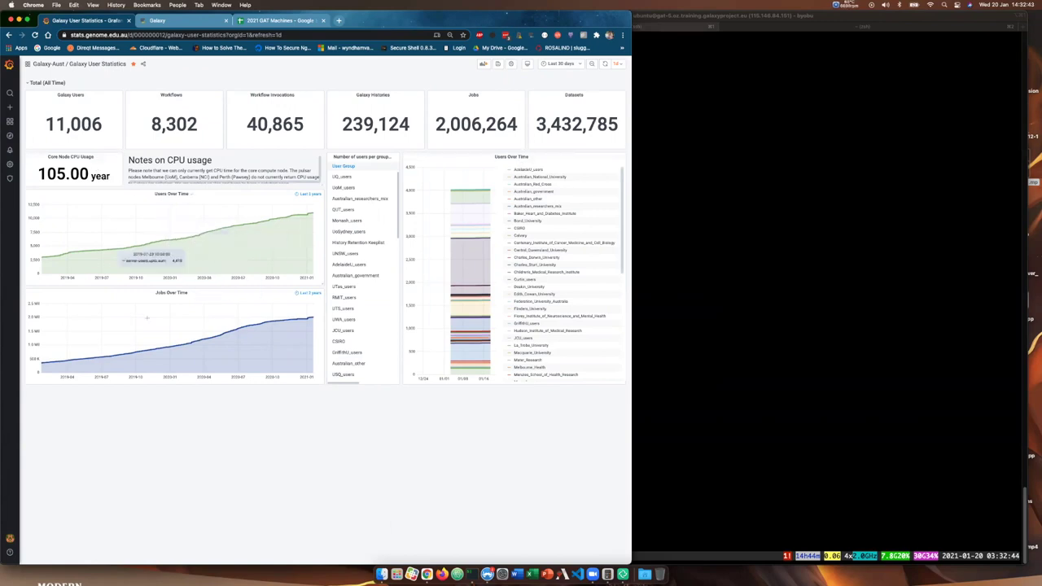
click(83, 65)
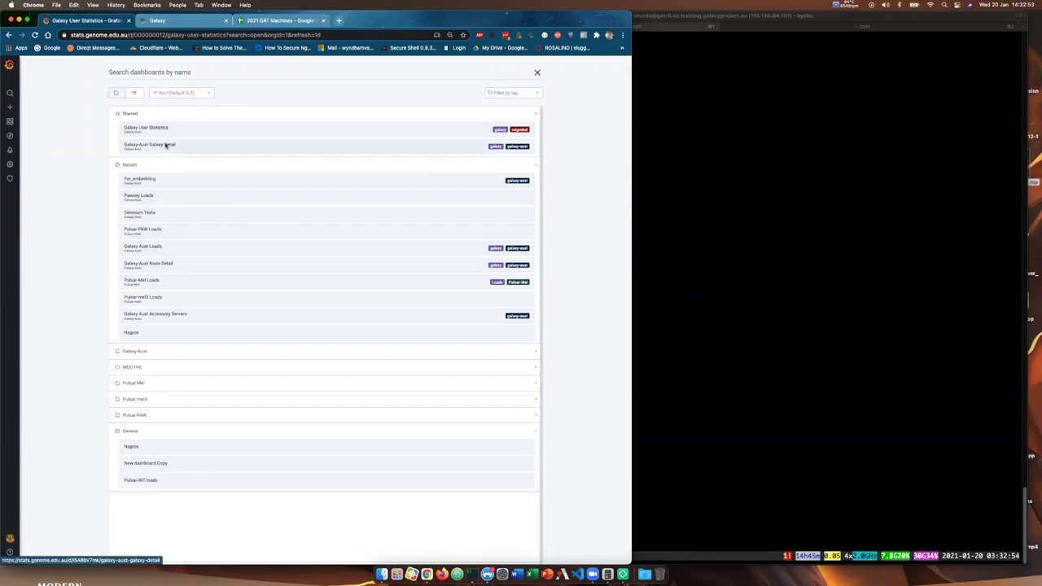
click(165, 146)
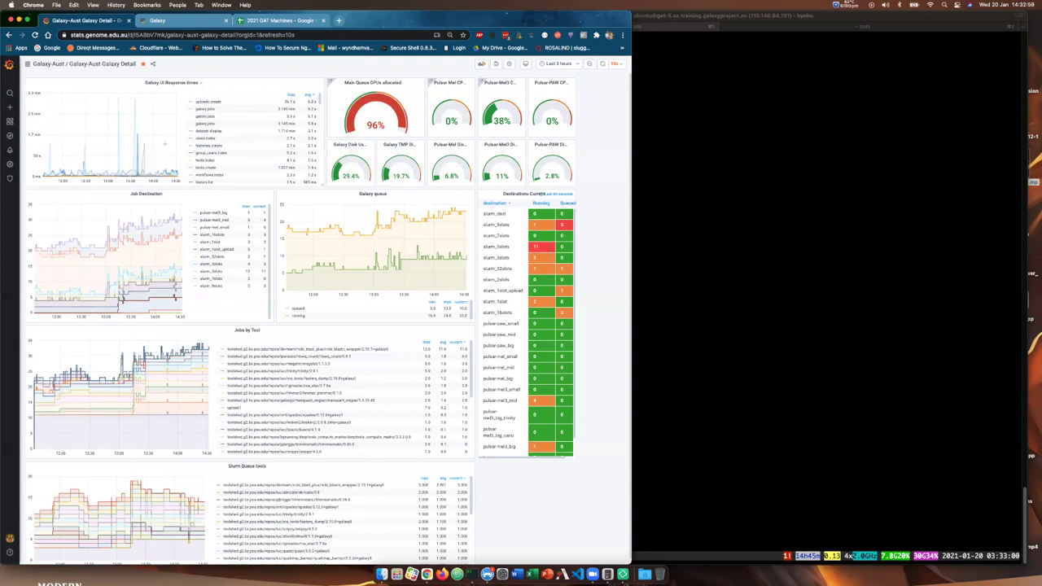
mouse_move(152, 356)
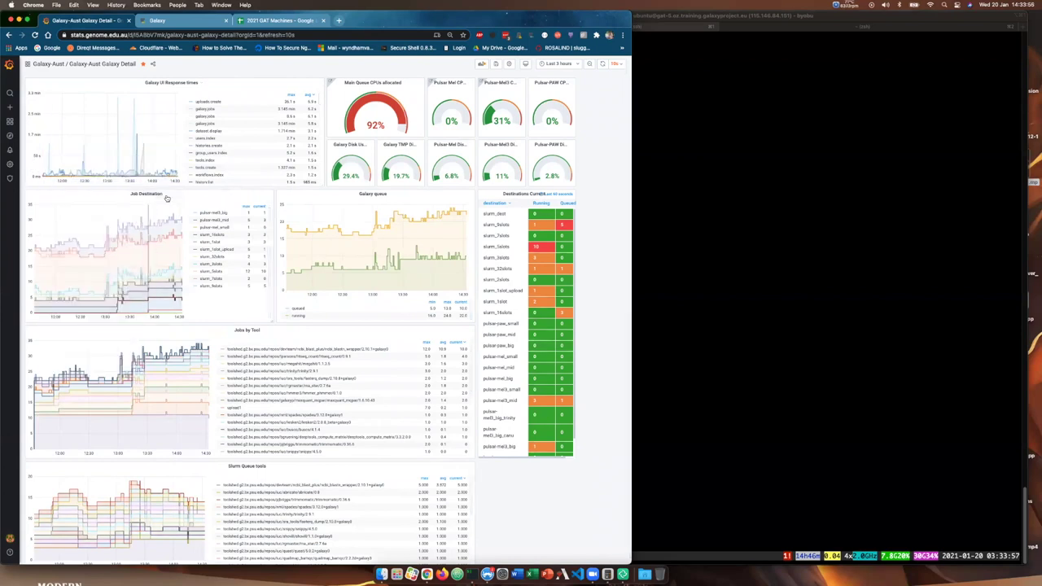
click(115, 65)
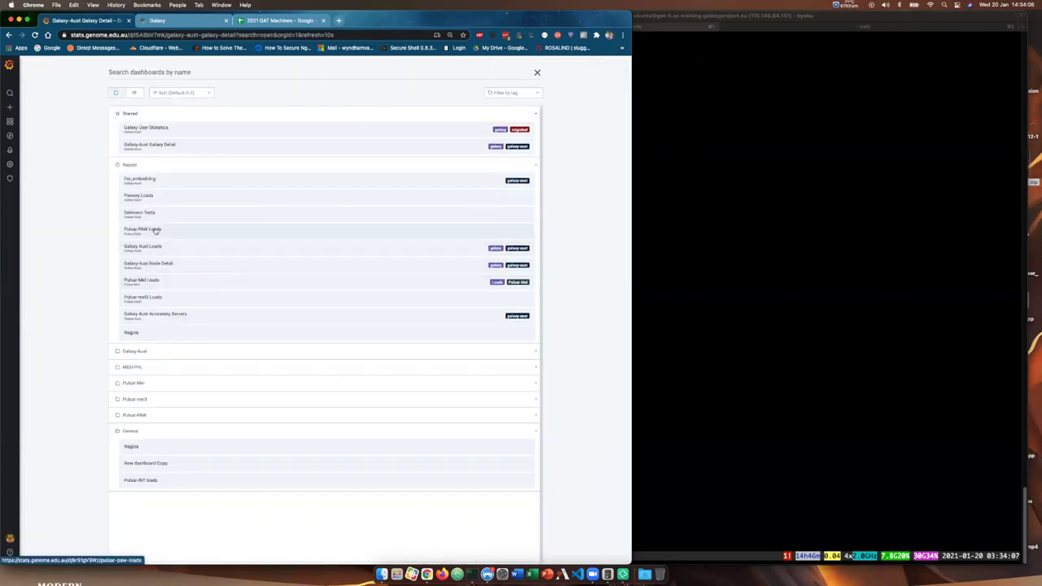
click(148, 197)
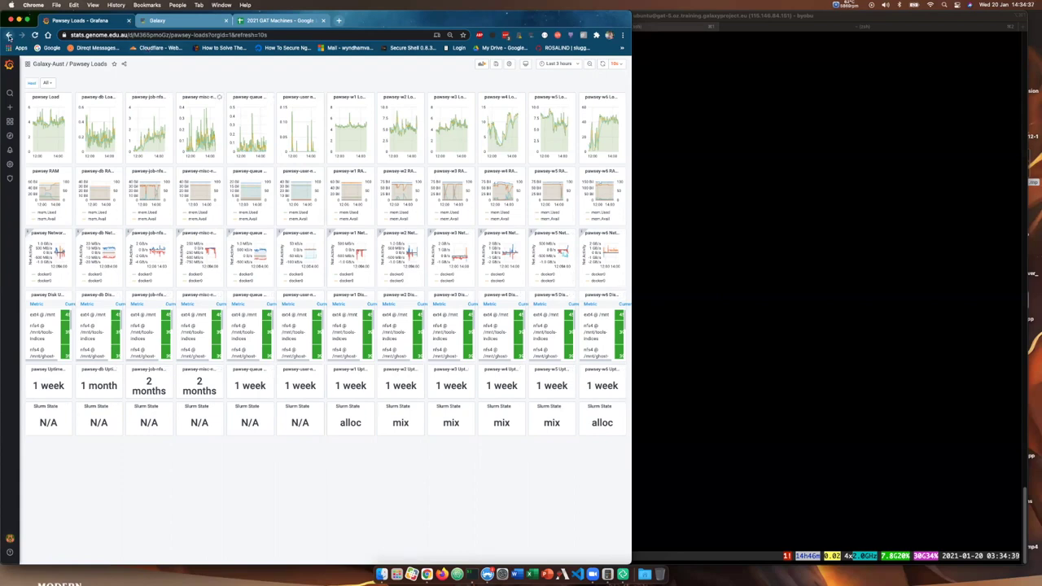
right_click(8, 36)
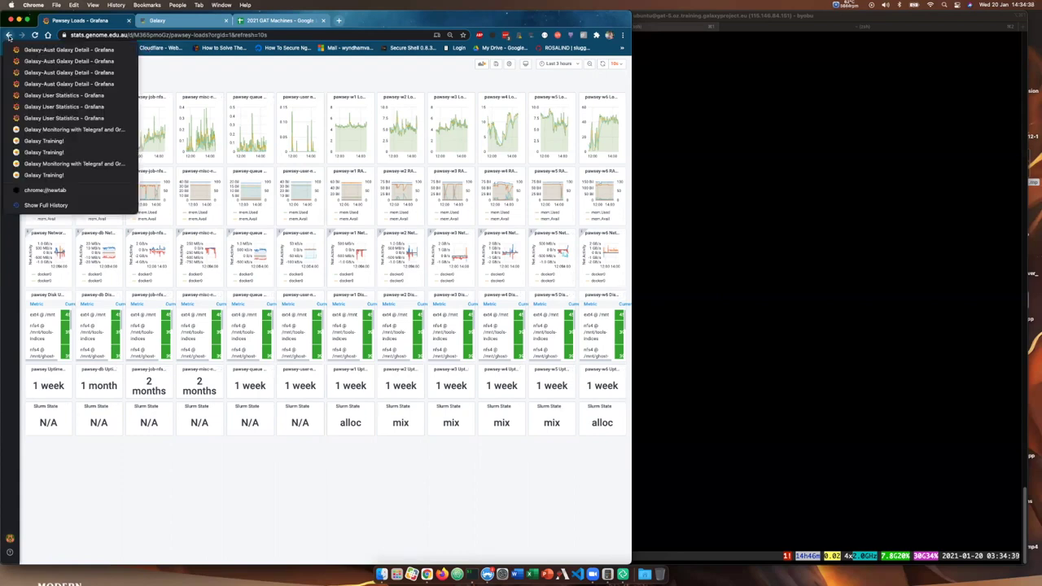
click(30, 132)
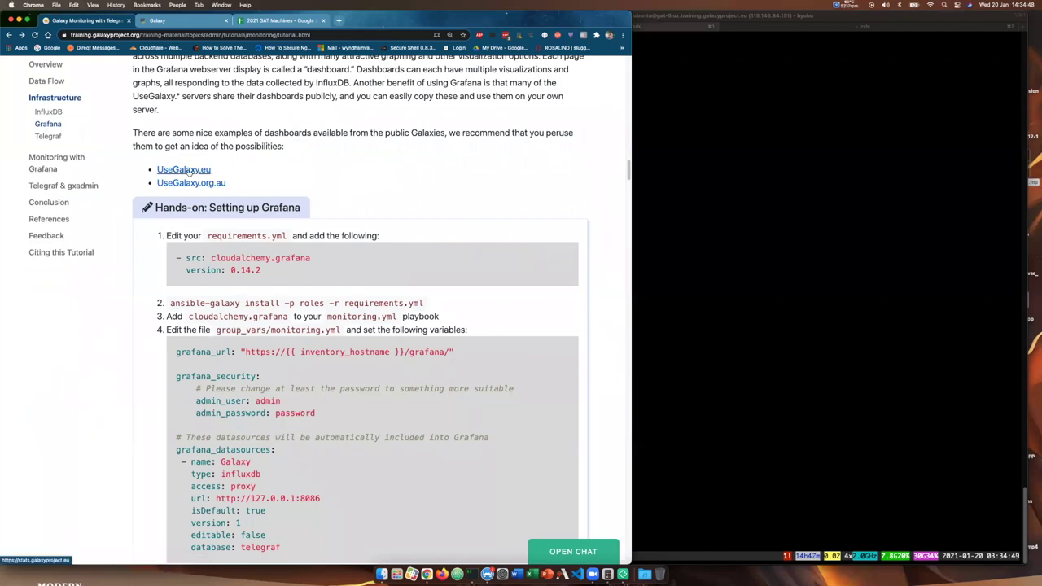
- View the UseGalaxy.eu Grafana dashboard in a new tab, then copy the cloudalchemy.grafana requirements snippet
super+click(188, 172)
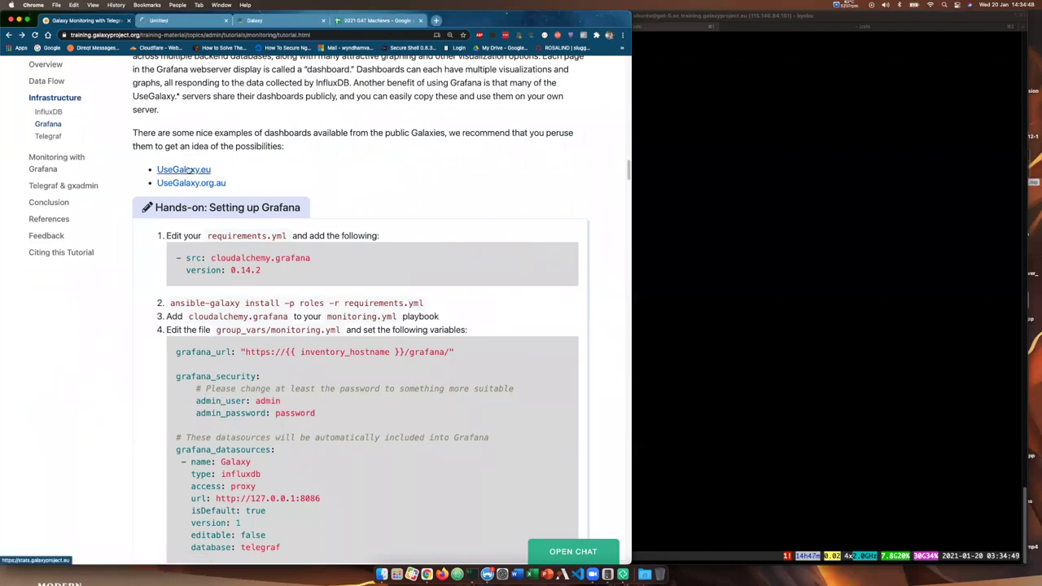
click(197, 22)
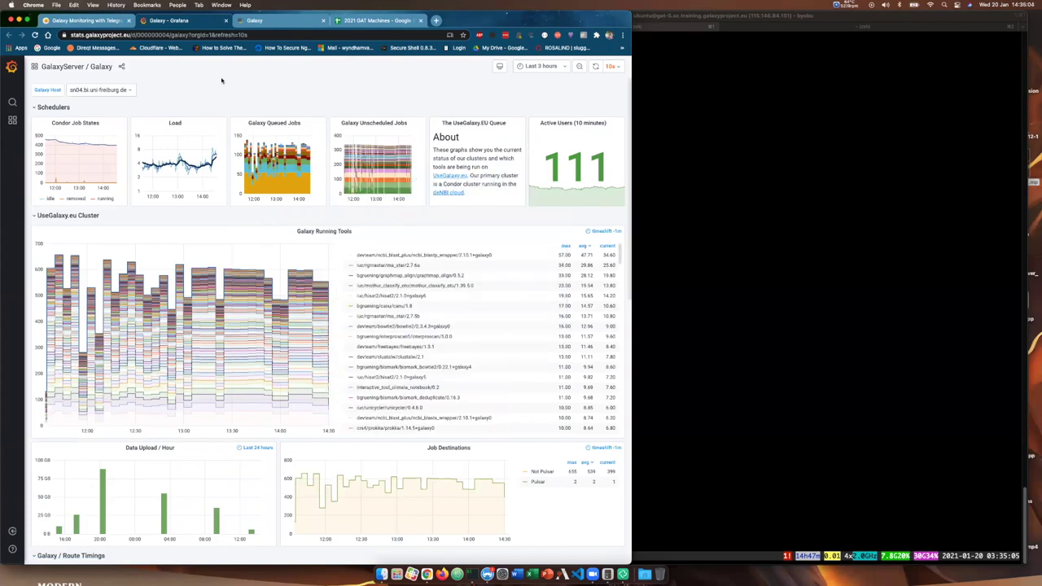
mouse_move(106, 153)
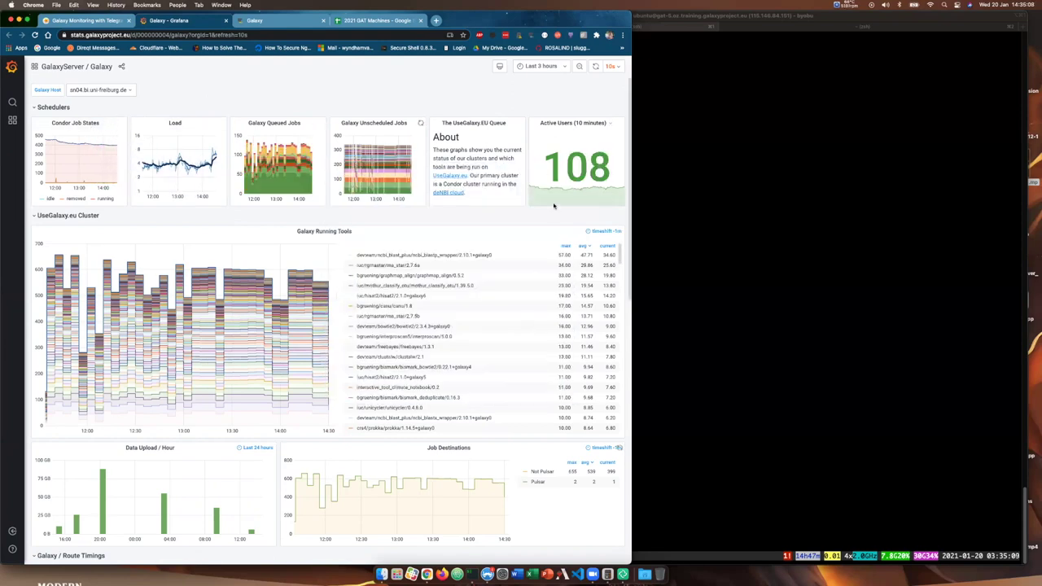
scroll(553, 206, down, 10)
scroll(533, 201, down, 7)
scroll(533, 201, up, 17)
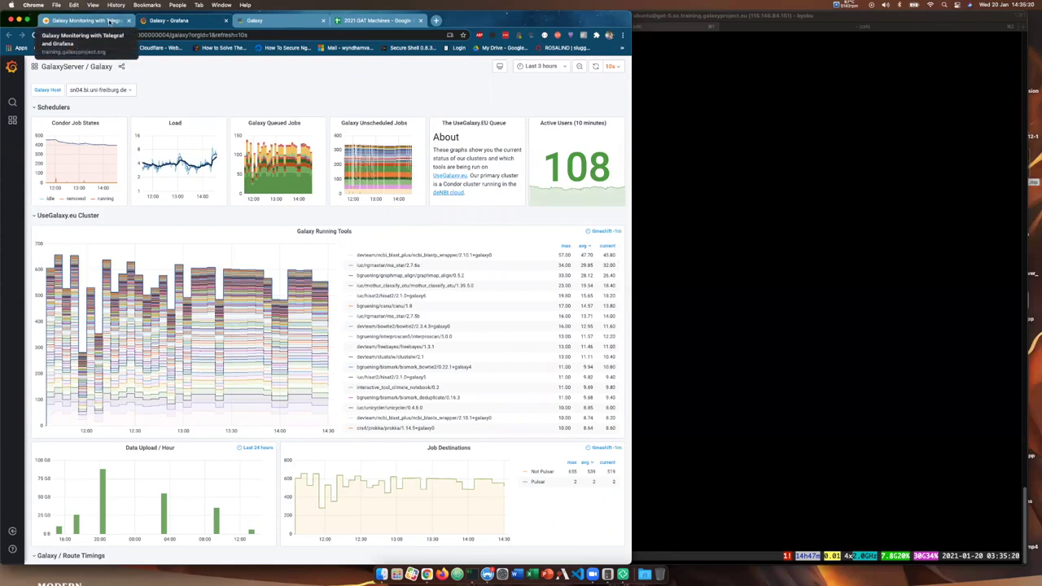
click(109, 20)
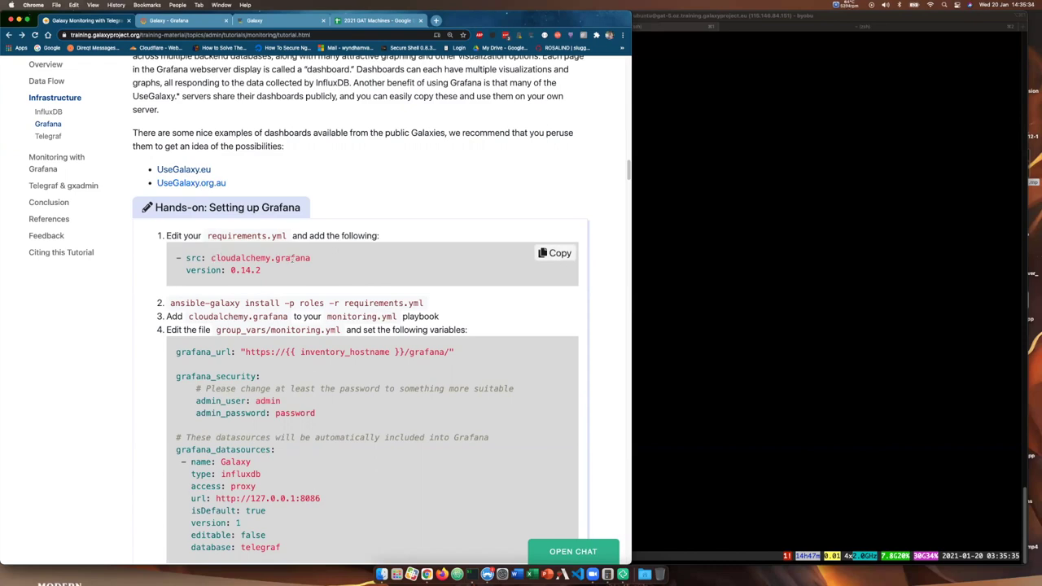
click(558, 255)
key(super+c)
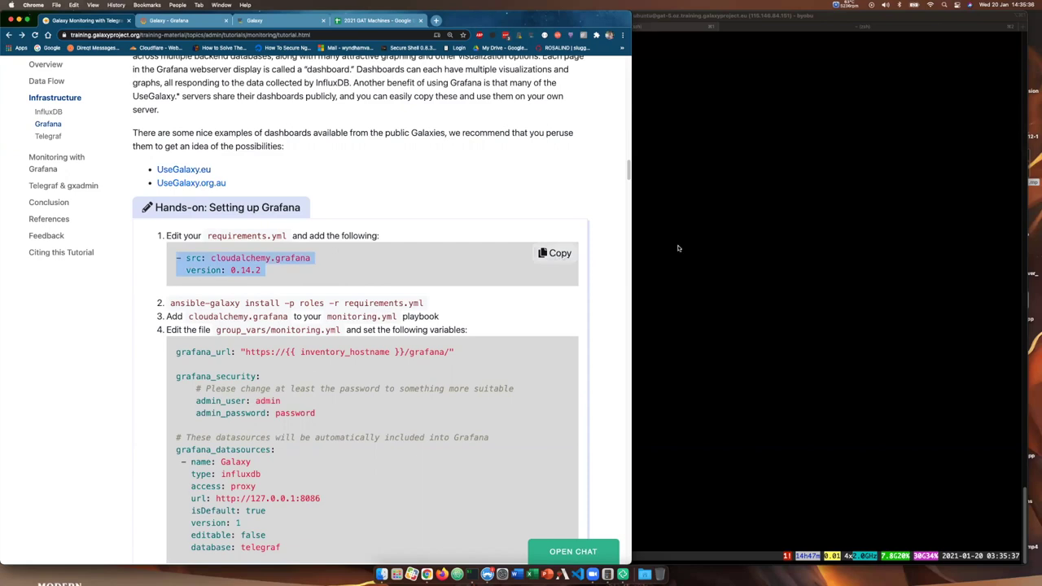
- Paste the cloudalchemy.grafana role entry into requirements.yml and save it
click(713, 241)
text(vim req)
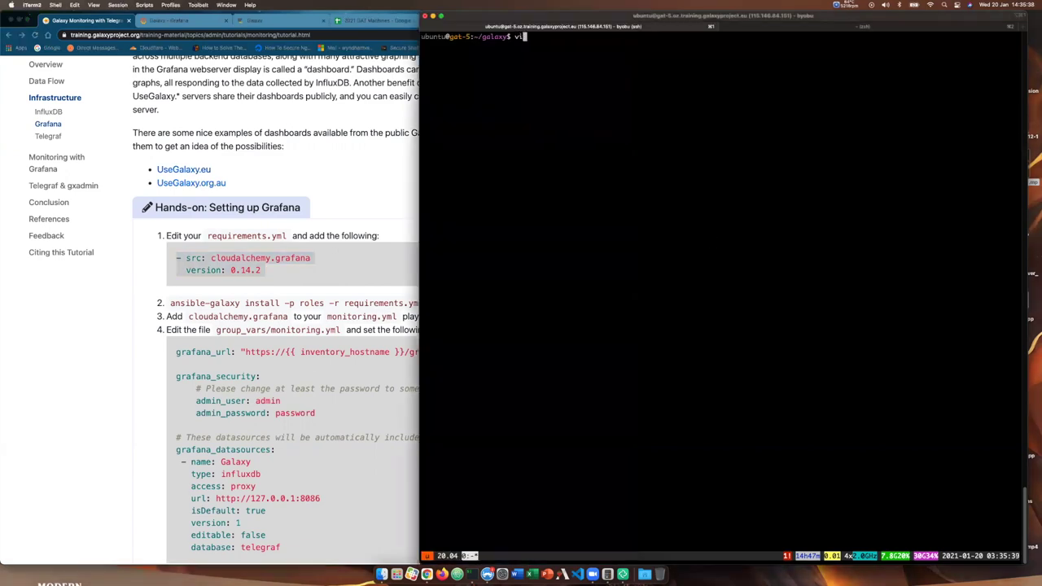
key(Tab)
key(Return)
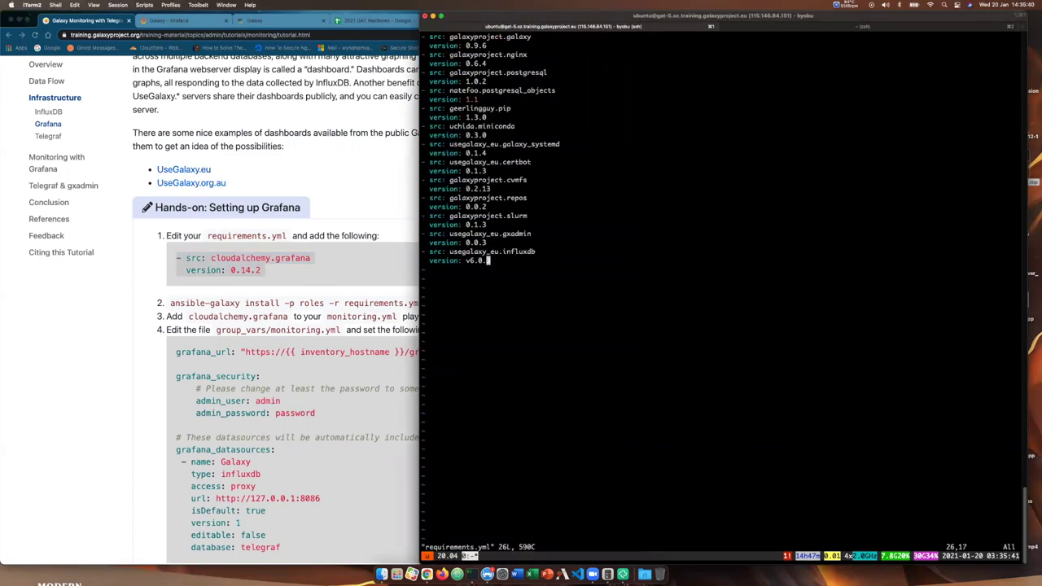
key(A)
key(Return)
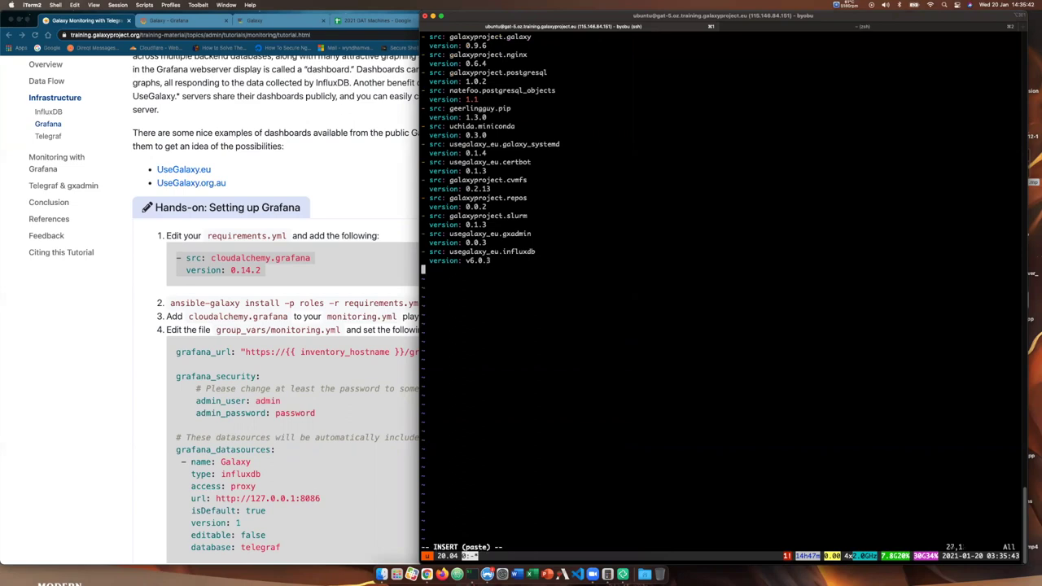
key(super+v)
key(Escape)
text(:wq)
key(Return)
- Run ansible-galaxy install -p roles -r requirements.yml and list the roles folder
key(Up)
key(Up)
key(Up)
key(Up)
key(Up)
key(Up)
key(Up)
key(Up)
key(Up)
key(Up)
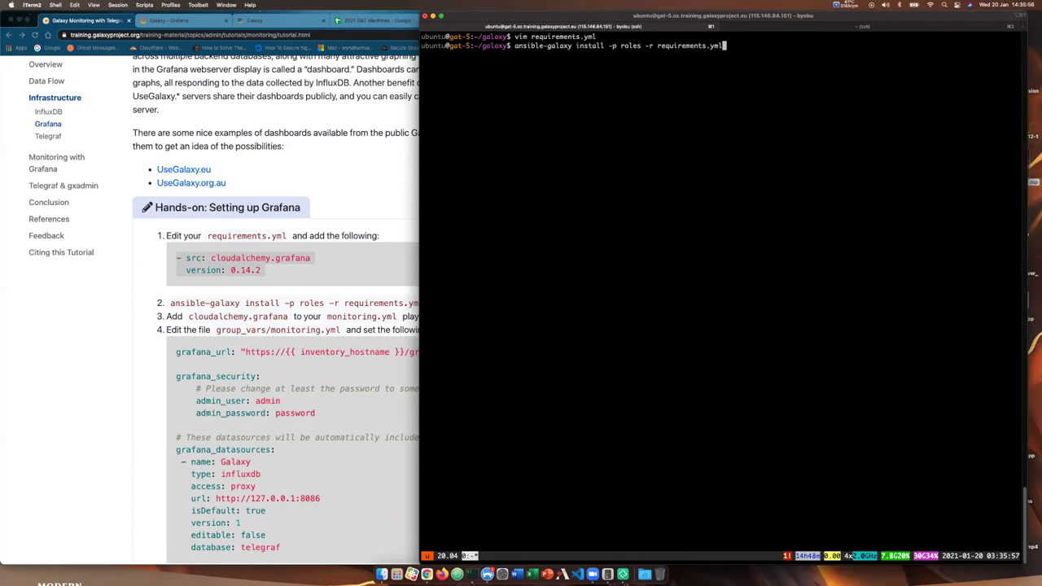
key(Return)
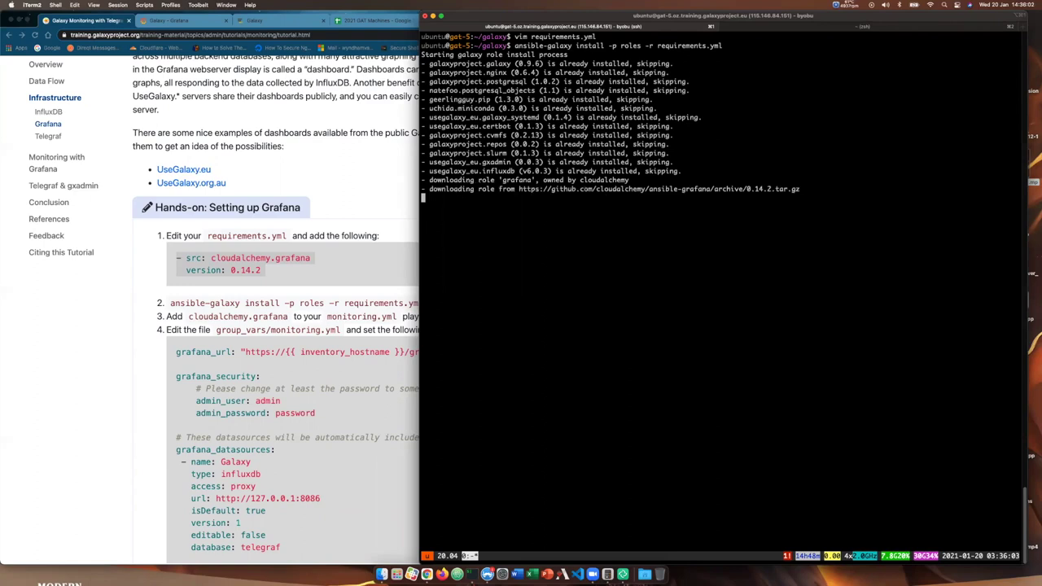
text(cd roles)
key(Return)
text(ll)
key(Return)
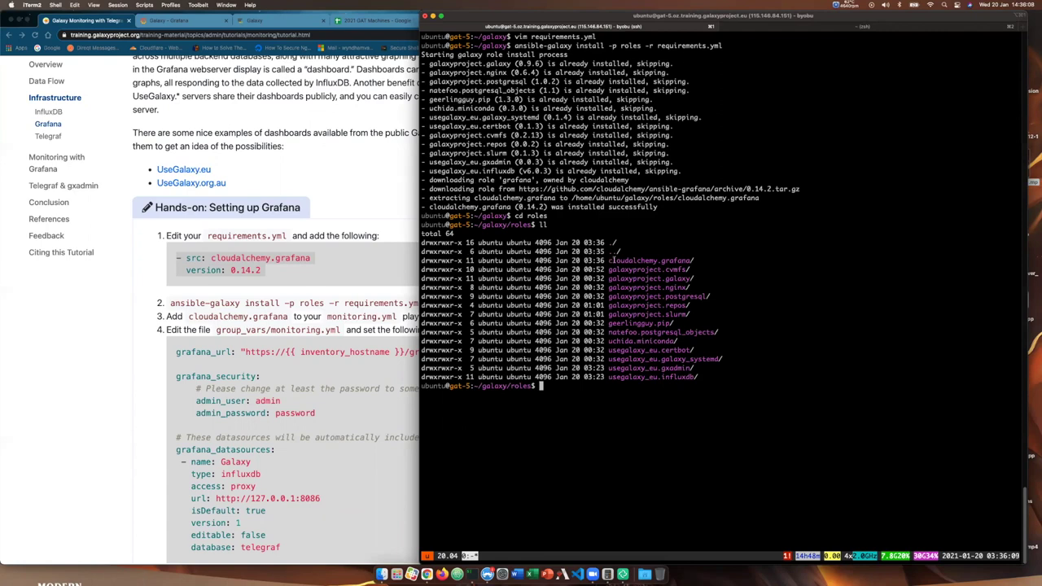
- Confirm cloudalchemy.grafana is installed, list the galaxy directory, and clear the terminal
drag(609, 260, 690, 260)
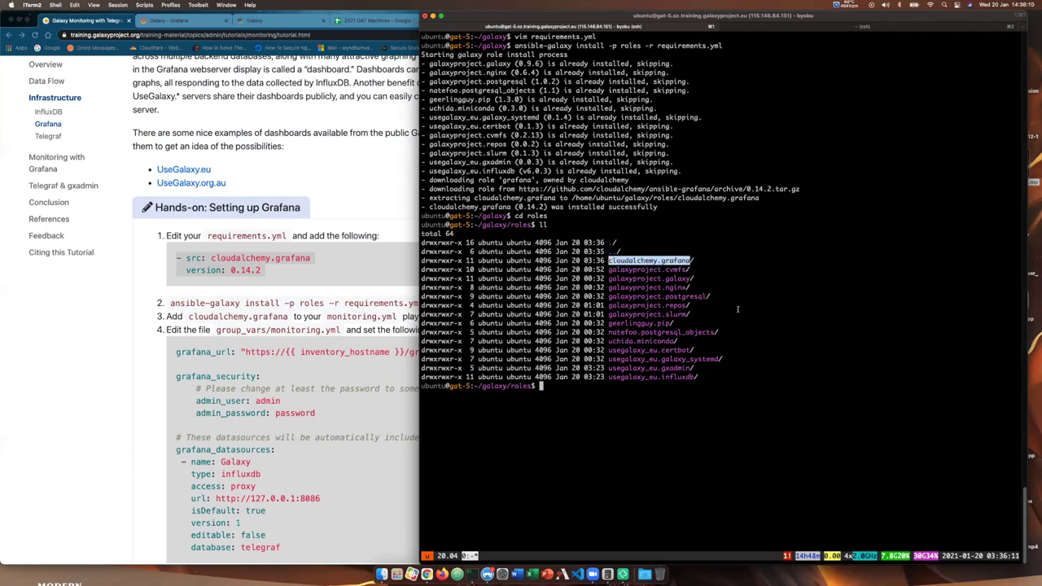
click(560, 397)
text(cd ..)
key(Return)
text(ll)
key(Return)
key(ctrl+l)
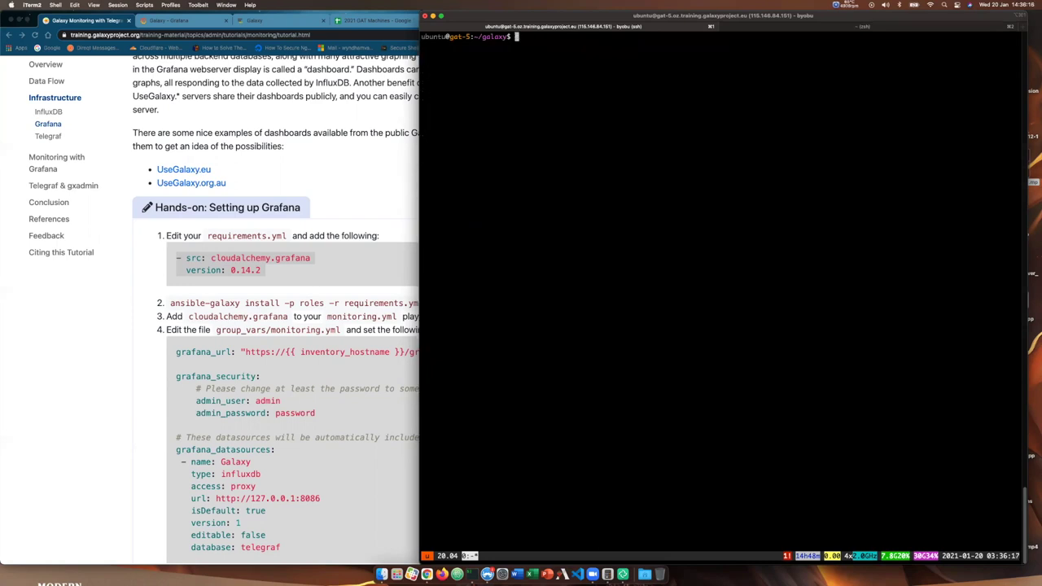
- Add '- cloudalchemy.grafana' to the roles list in monitoring.yml and save the file
click(316, 310)
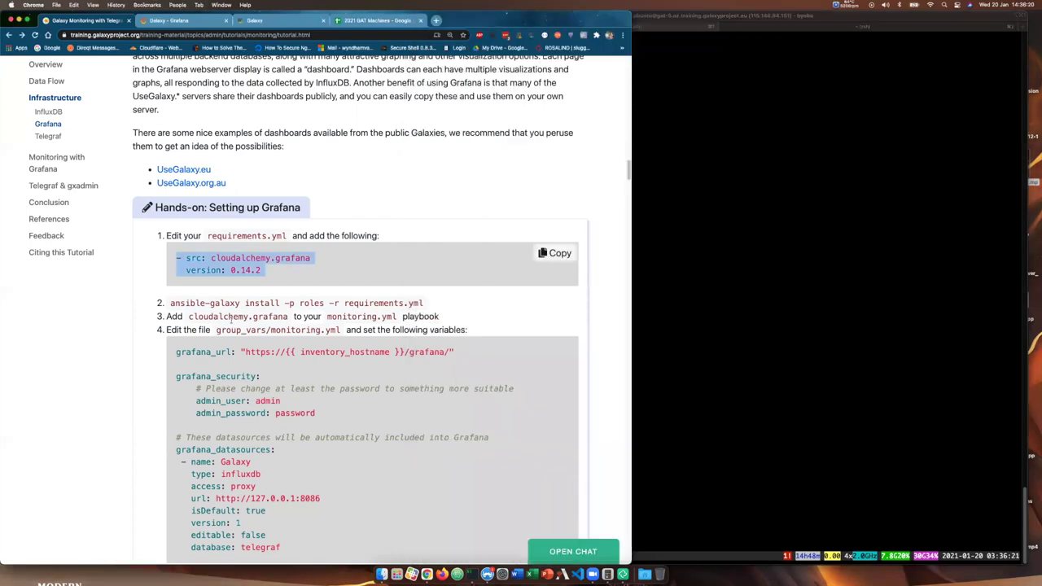
drag(189, 315, 288, 317)
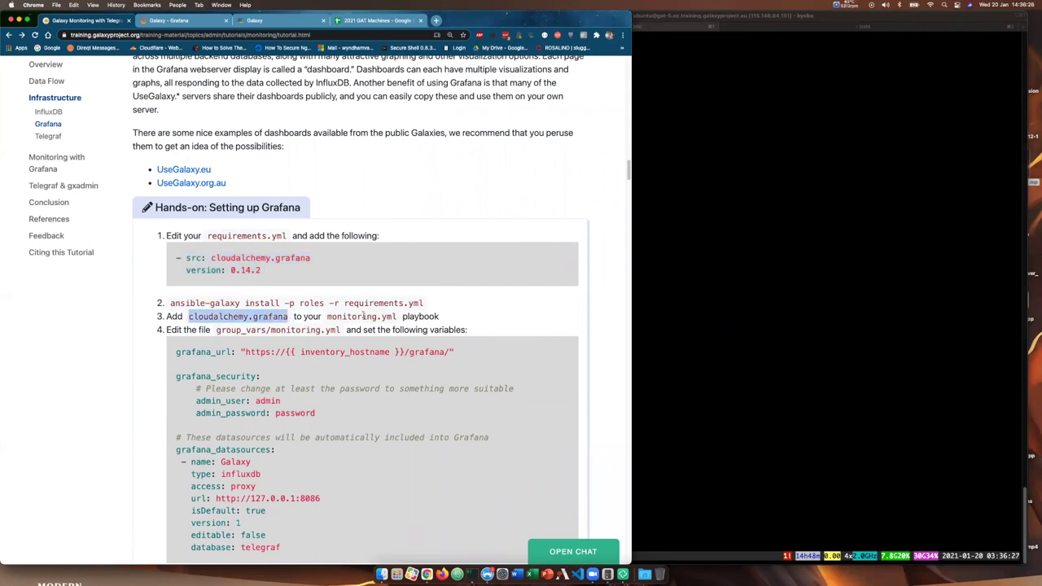
click(751, 316)
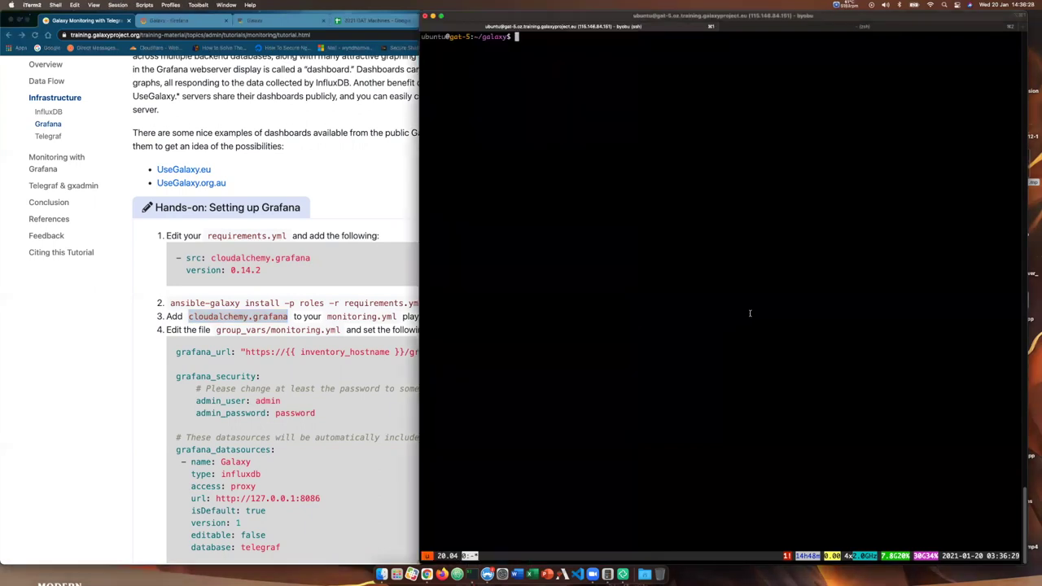
text(vim monitoring.yml)
key(Return)
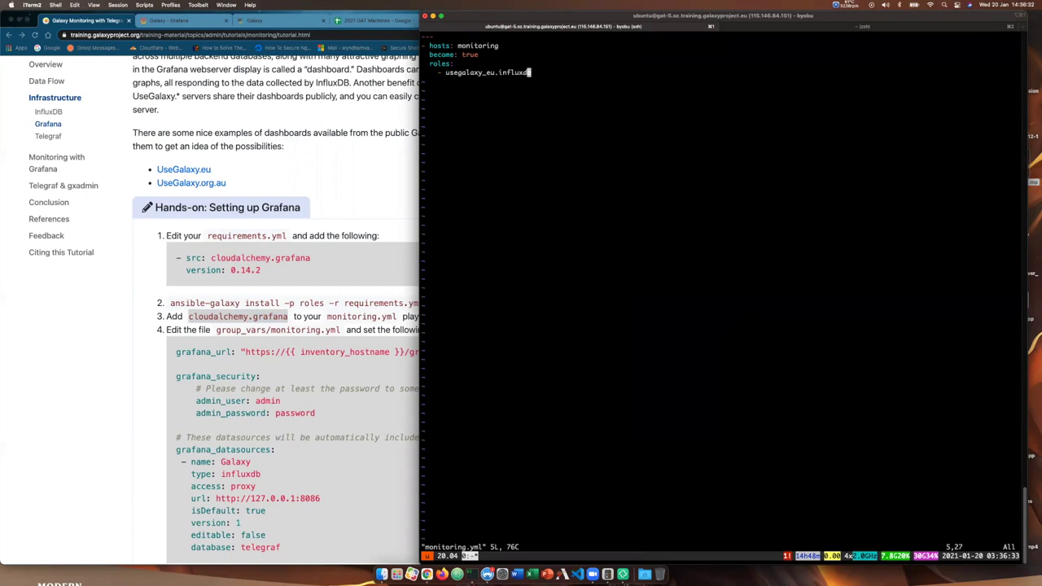
key(A)
key(Return)
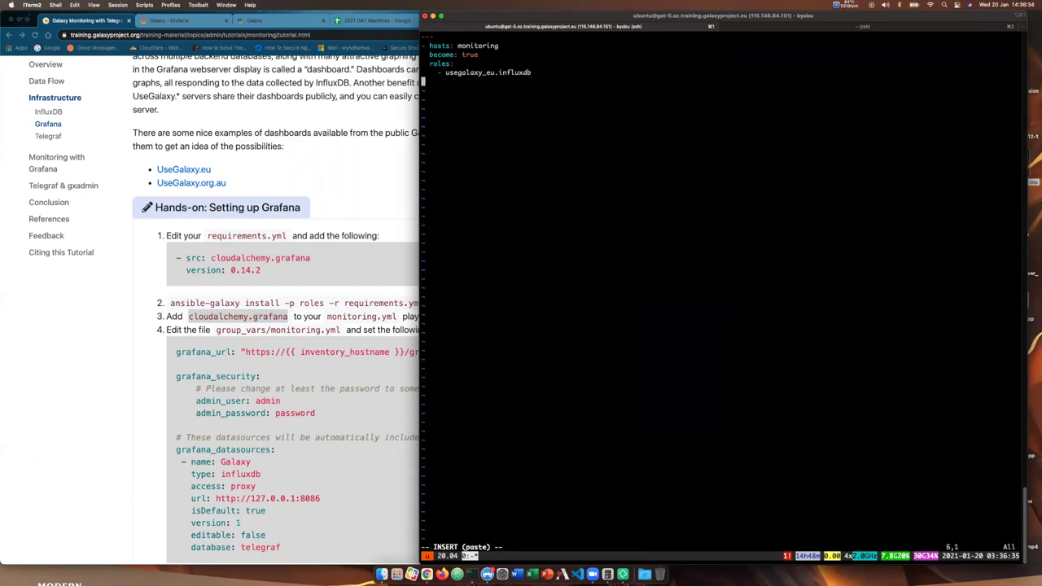
text(- cloudalchemy.grafana)
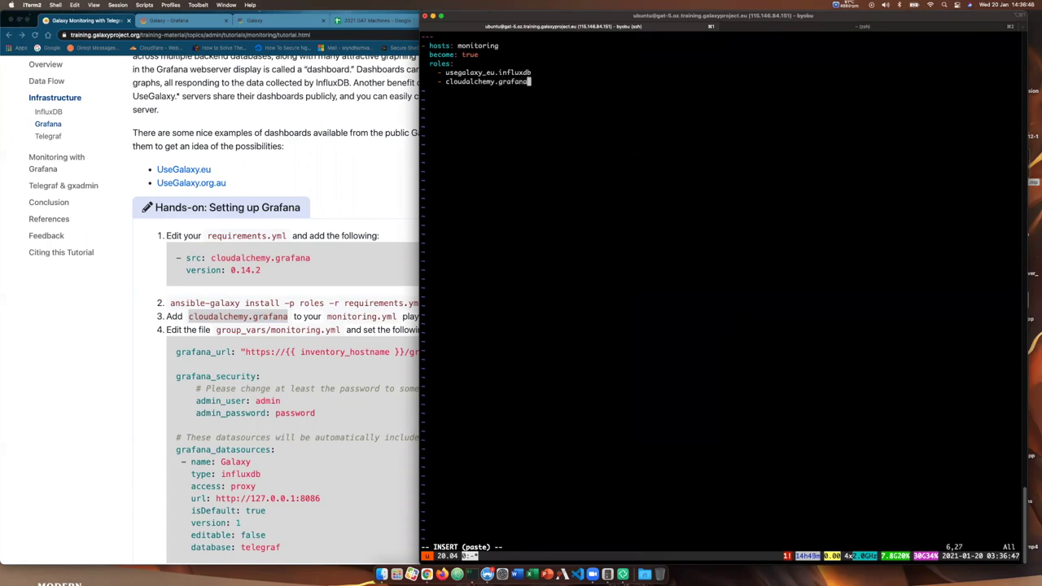
key(Escape)
text(:wq)
key(Return)
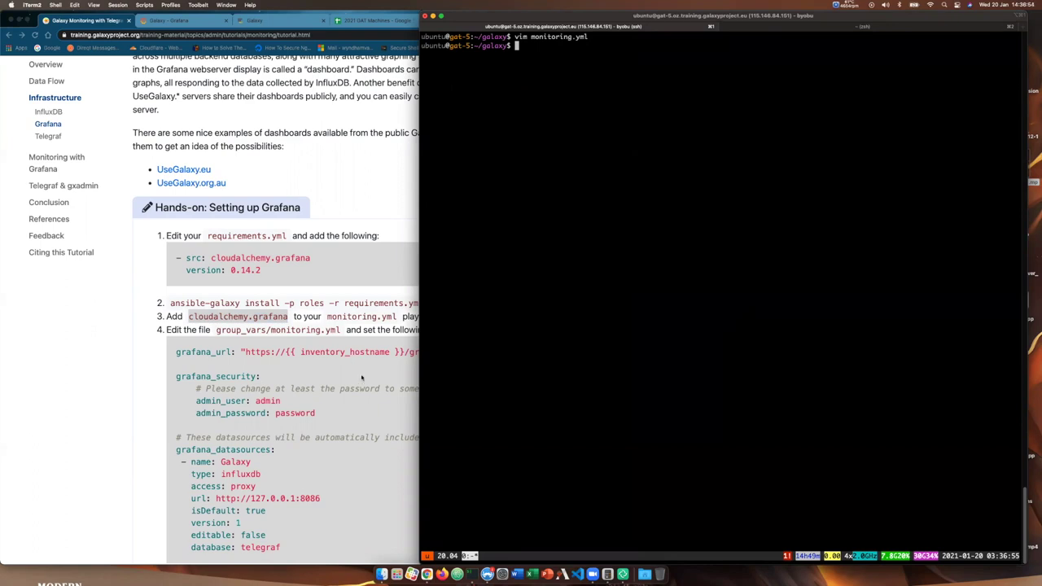
- Review the grafana_url variable and its URL value in the tutorial's step 4
click(362, 377)
scroll(362, 377, down, 3)
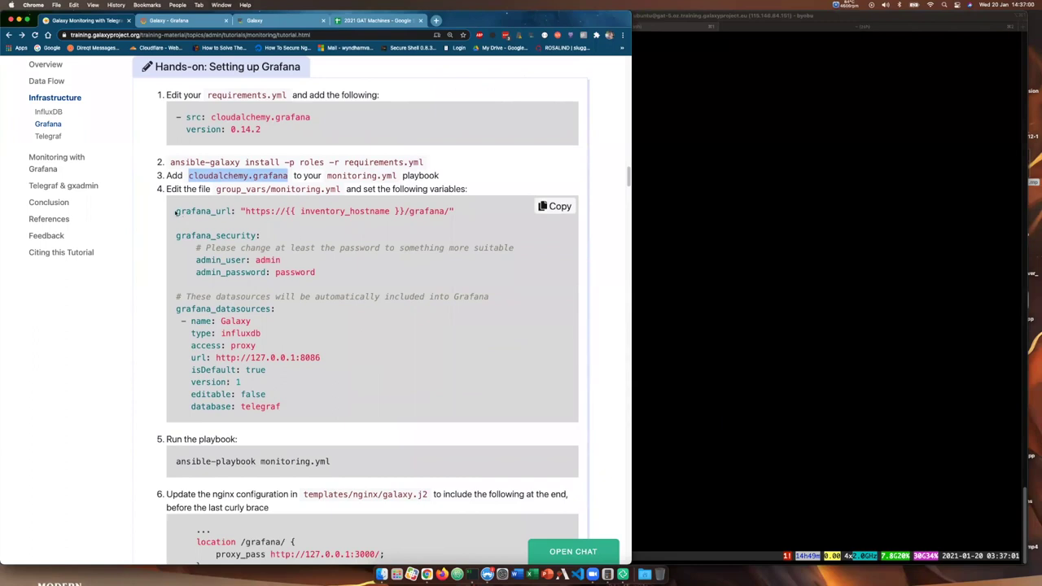
drag(175, 212, 237, 211)
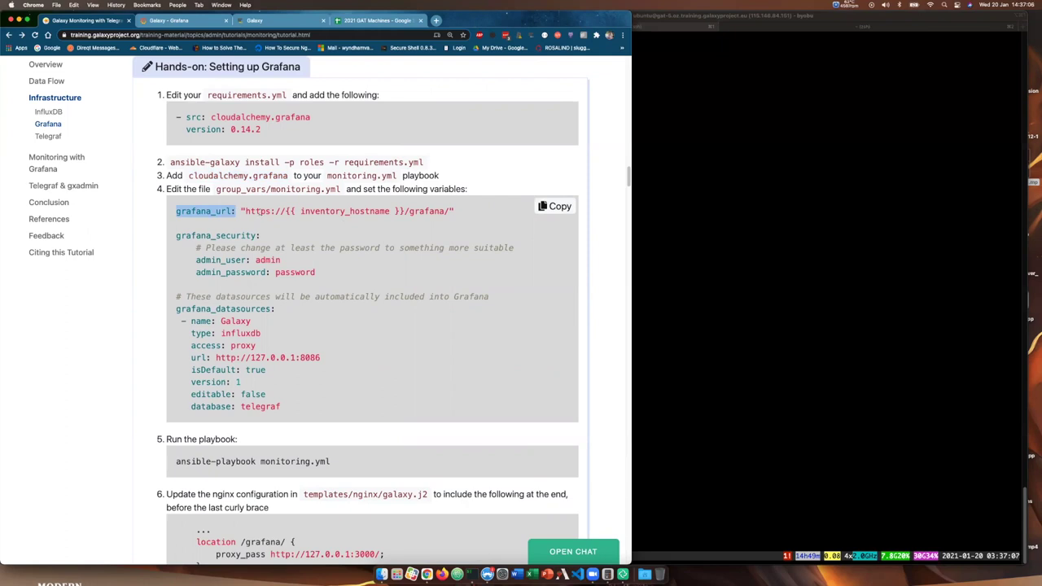
drag(245, 212, 453, 211)
click(345, 238)
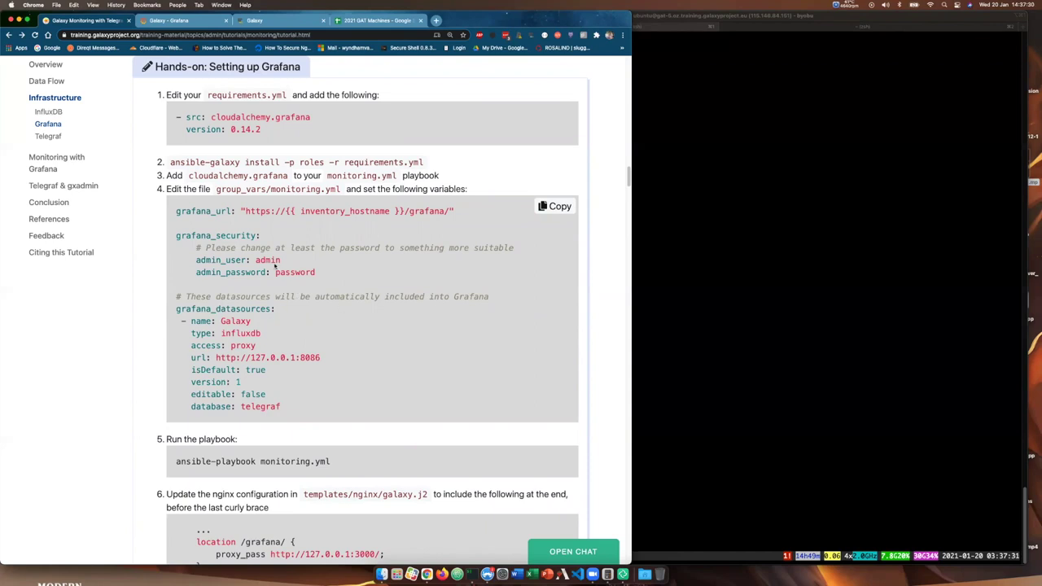
- Copy the Grafana variables block meant for group_vars/monitoring.yml
drag(217, 189, 341, 190)
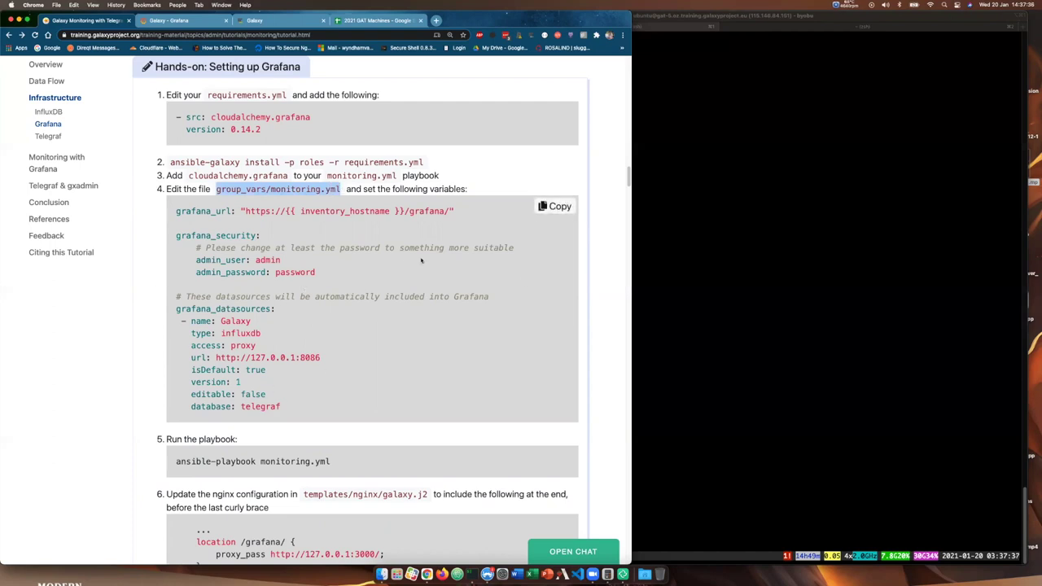
click(554, 206)
click(704, 208)
text(v)
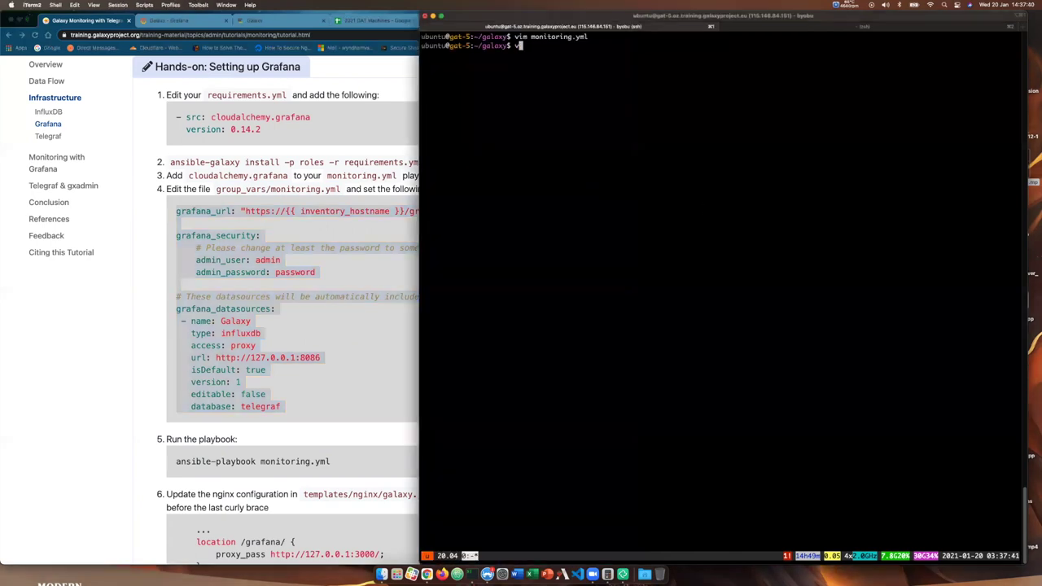
text(im group_vars/monitoring.t)
text(ml)
- Paste the Grafana variables block into the new group_vars/monitoring.yml and reach the admin_password value
key(Return)
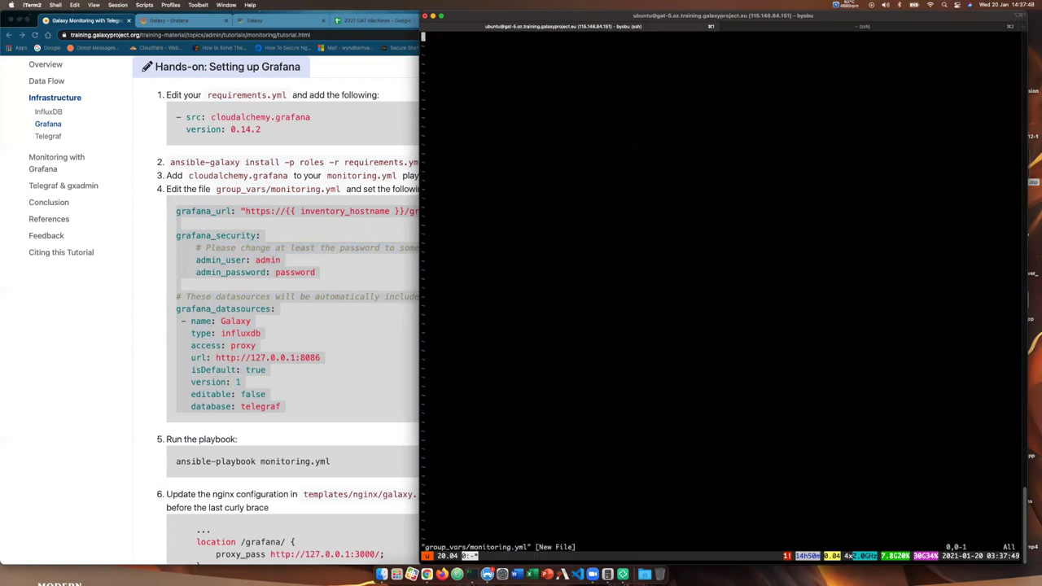
key(i)
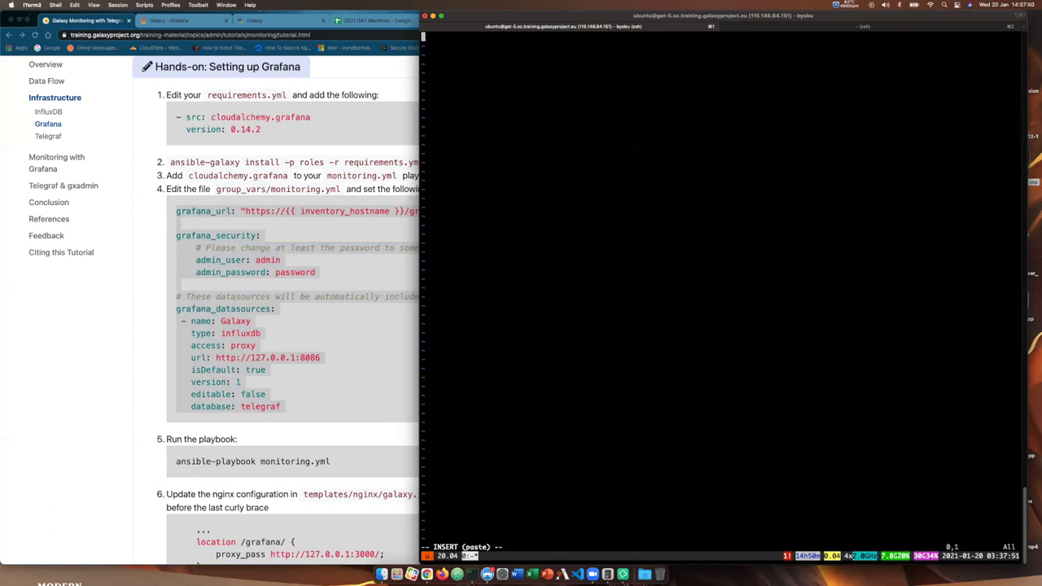
key(super+v)
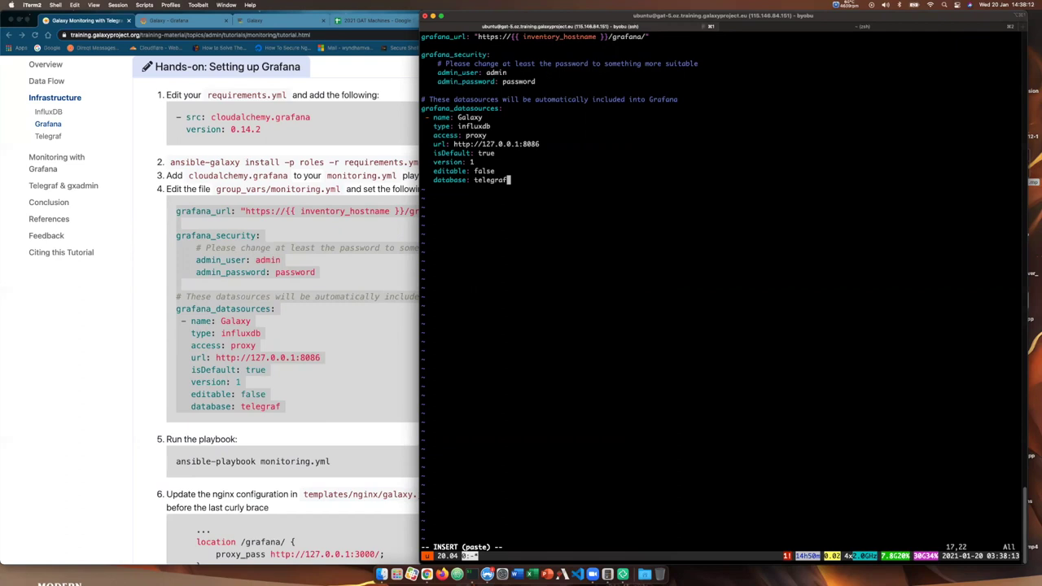
key(Up)
key(Up)
key(Up)
key(Up)
key(Up)
key(Up)
key(Up)
key(Up)
key(Up)
key(Up)
key(Up)
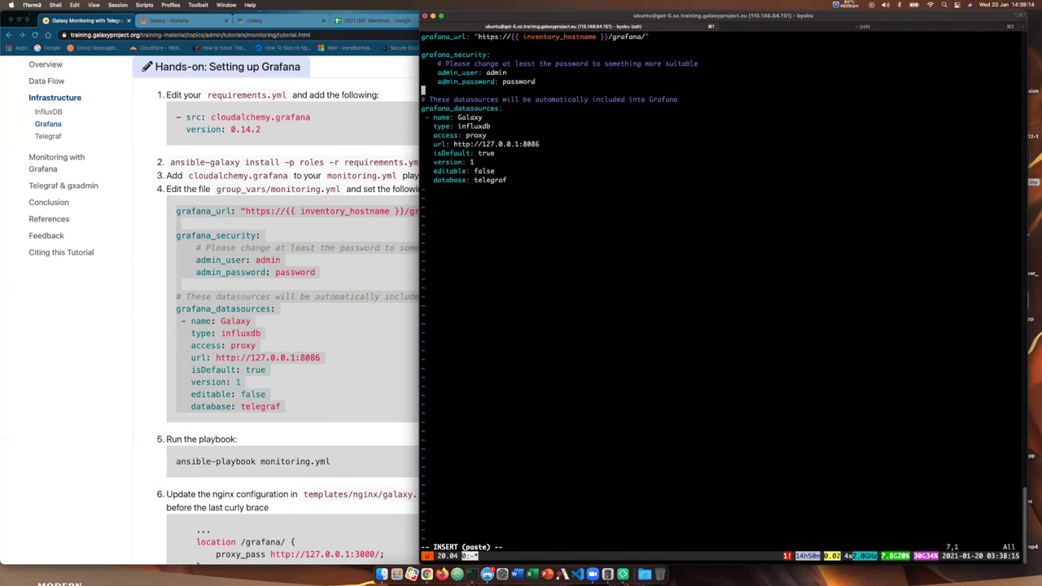
key(Right)
key(Right)
key(Right)
key(Right)
key(Right)
key(Right)
key(Right)
- Replace the default Grafana admin_password with a custom password
key(BackSpace)
key(BackSpace)
key(BackSpace)
key(BackSpace)
key(BackSpace)
key(BackSpace)
key(BackSpace)
key(BackSpace)
key(Down)
key(Down)
key(Down)
key(Down)
- Review the grafana_datasources entry: name Galaxy, proxy access, isDefault true, telegraf database
drag(420, 109, 502, 108)
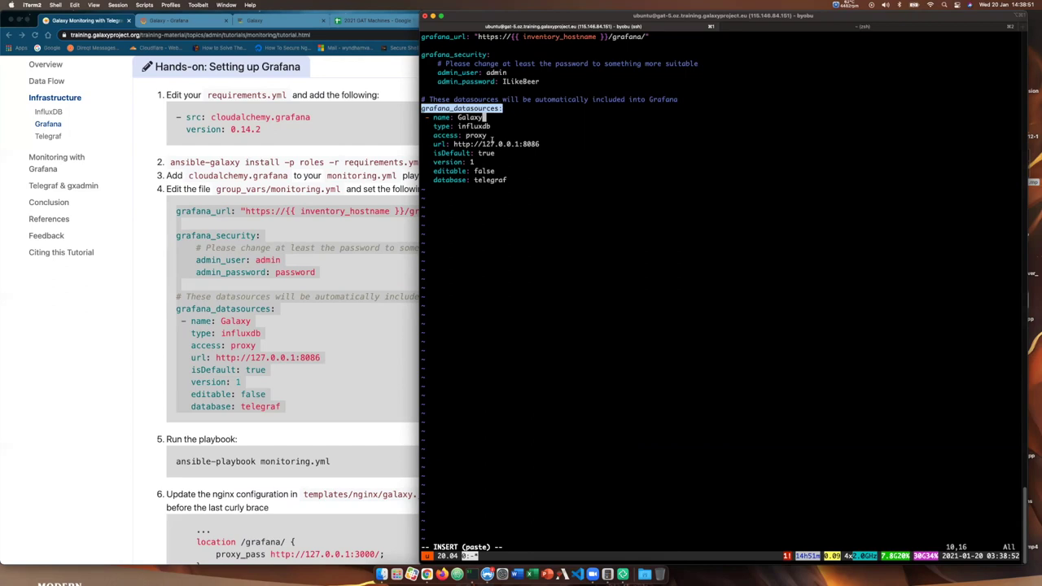
drag(457, 118, 490, 127)
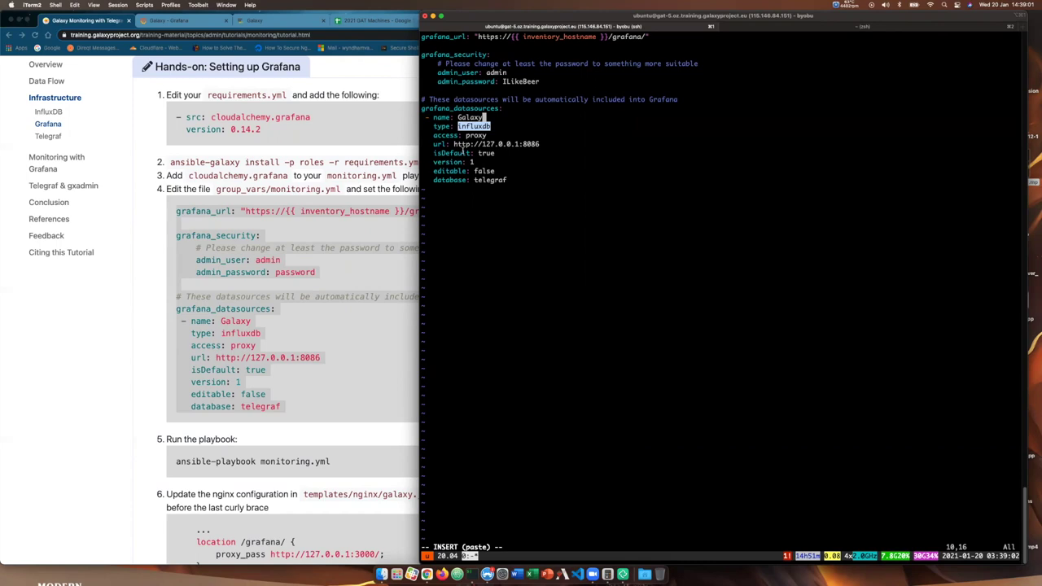
drag(465, 135, 486, 135)
click(450, 144)
drag(434, 153, 494, 153)
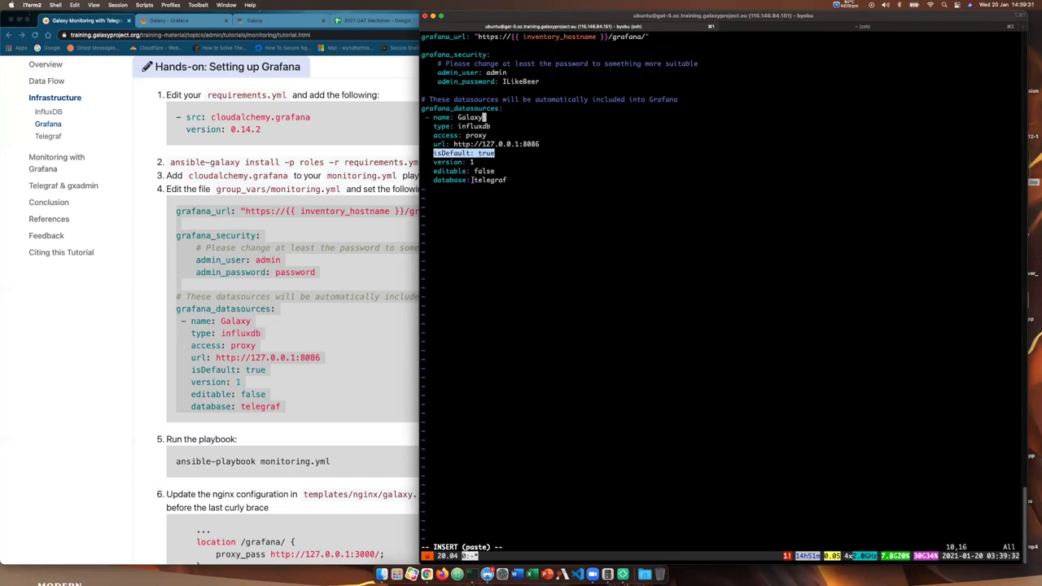
drag(473, 179, 507, 180)
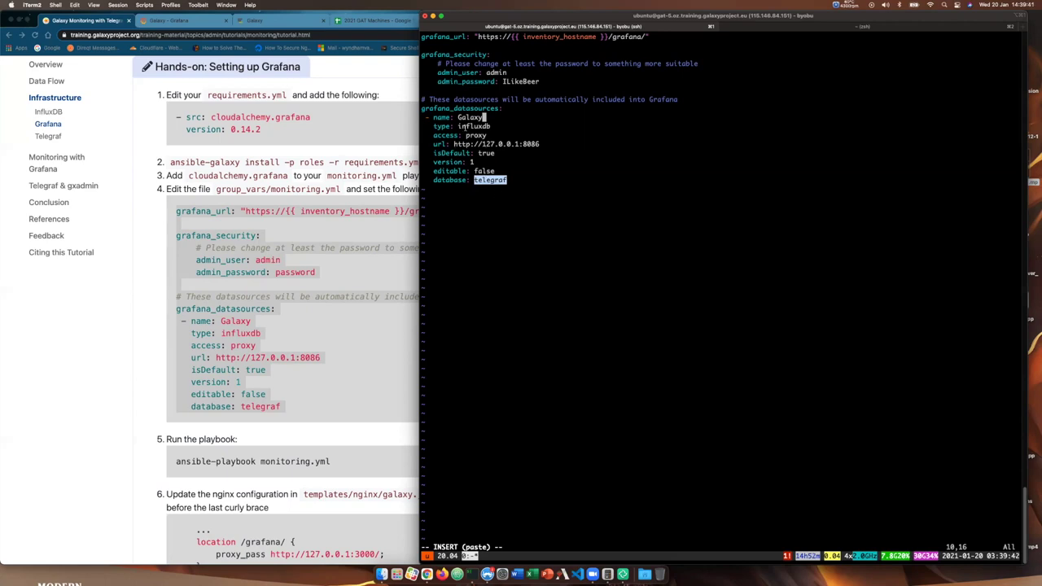
click(511, 189)
key(Escape)
- Save group_vars/monitoring.yml and exit vim
text(:wq)
key(Return)
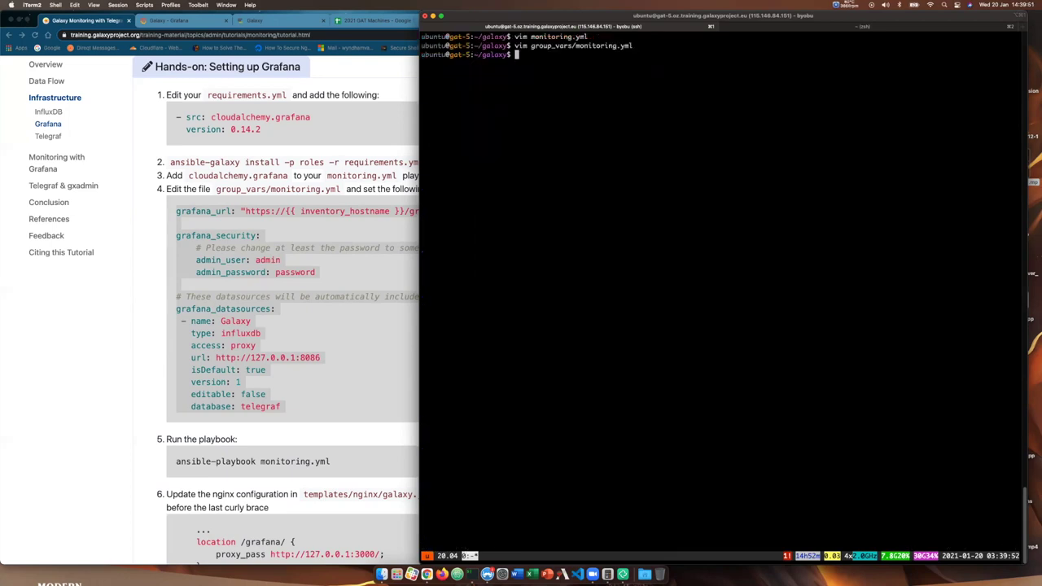
click(364, 327)
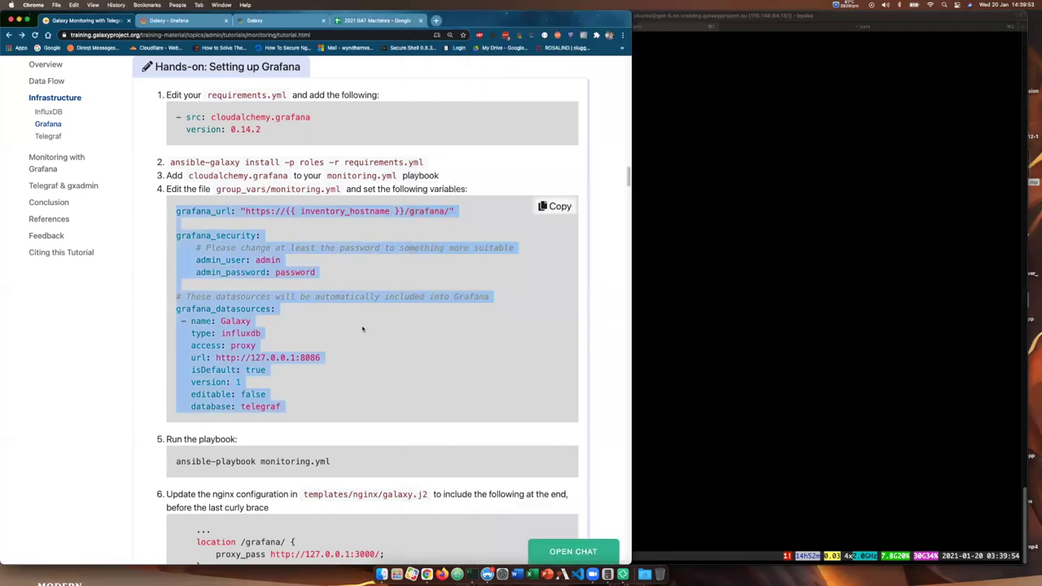
click(723, 258)
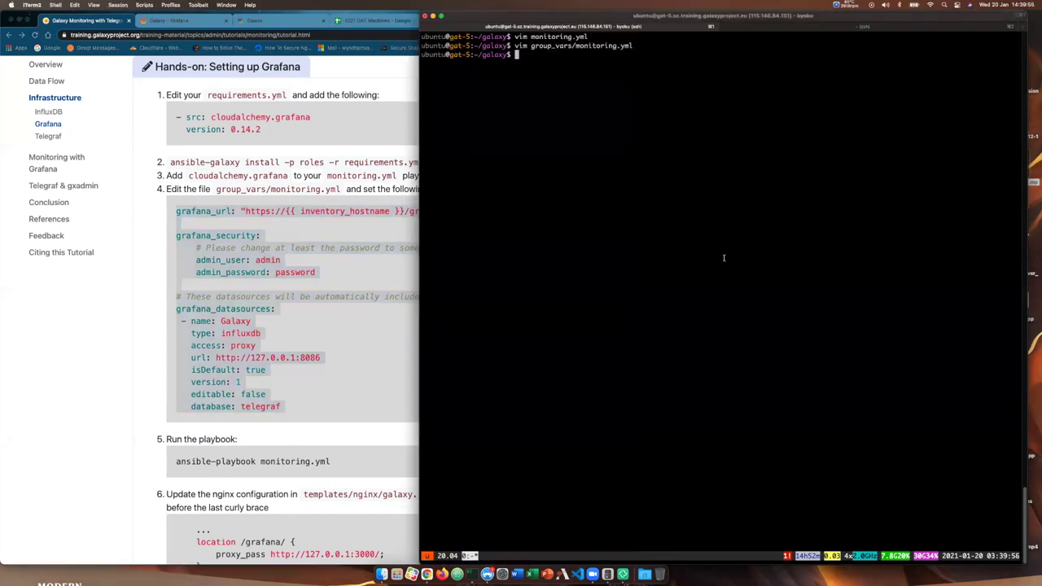
- Run ansible-playbook monitoring.yml -u ubuntu to deploy the Grafana role
text(ansible-playbook mo)
key(Tab)
text(-u ubuntu)
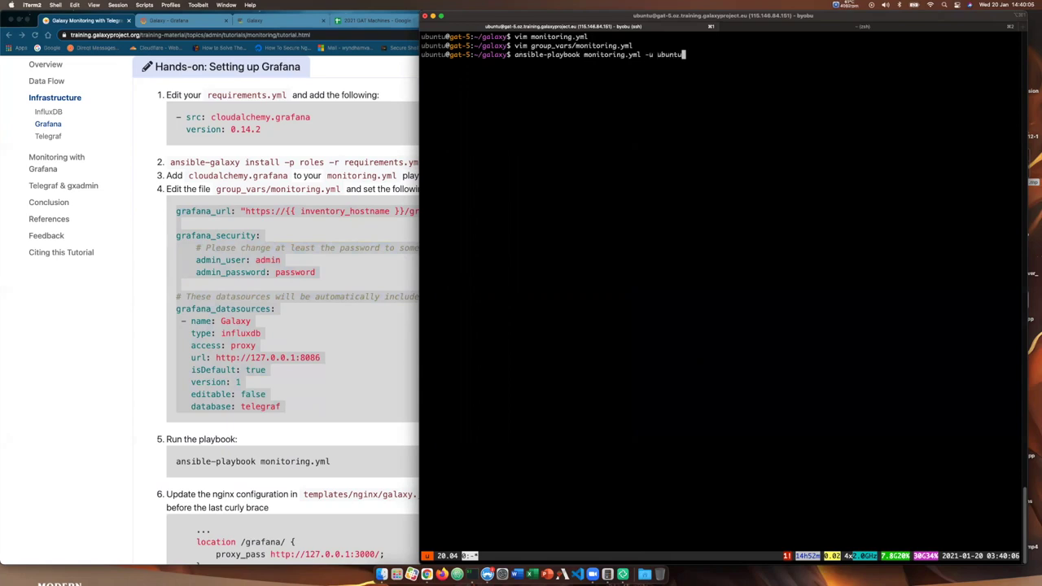
key(Return)
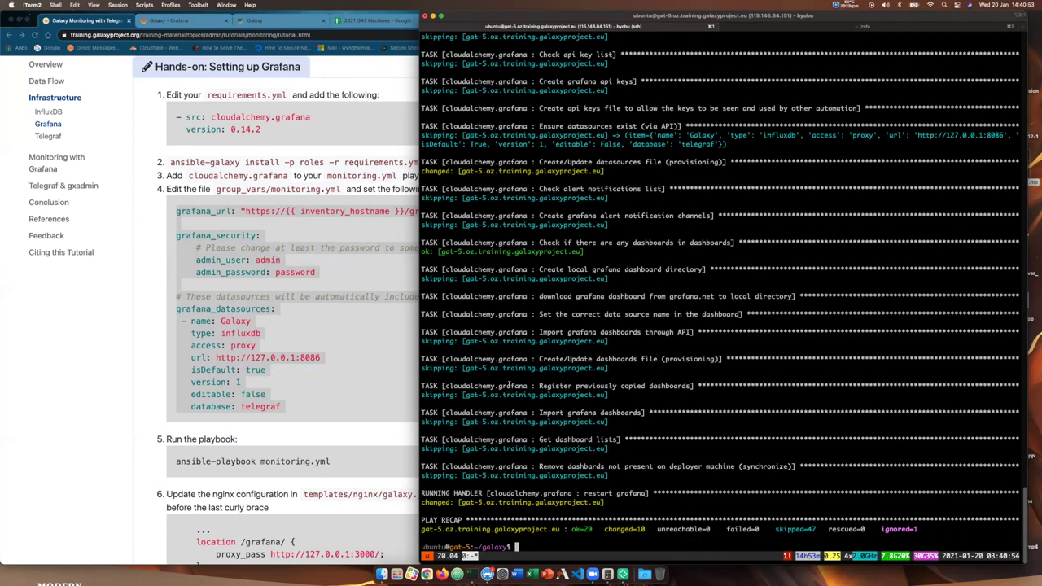
- Scroll the tutorial to step 6, adding a Grafana location to the nginx galaxy.j2 template
drag(408, 408, 174, 211)
scroll(398, 408, down, 5)
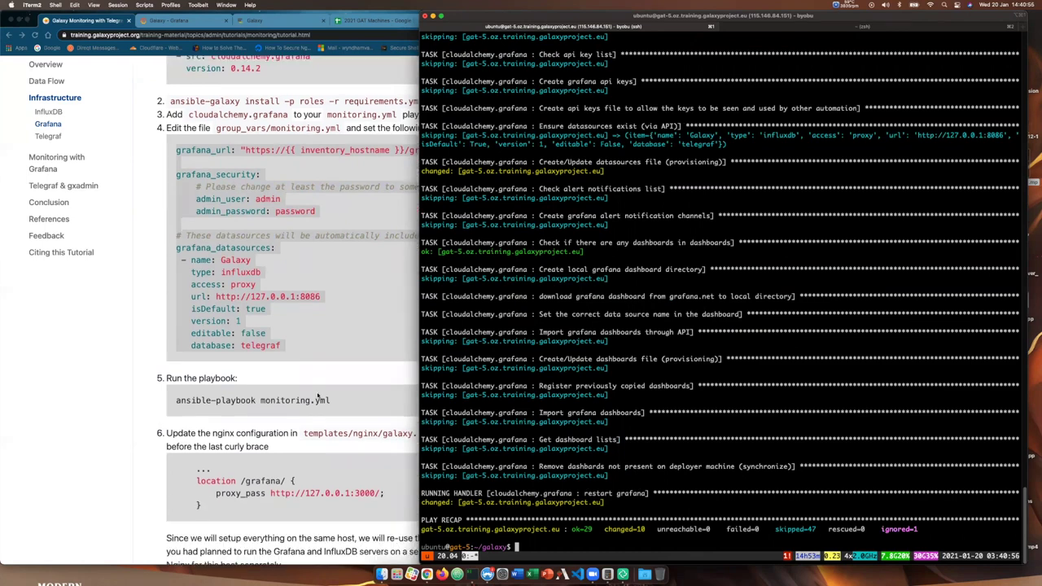
click(397, 408)
scroll(397, 407, down, 2)
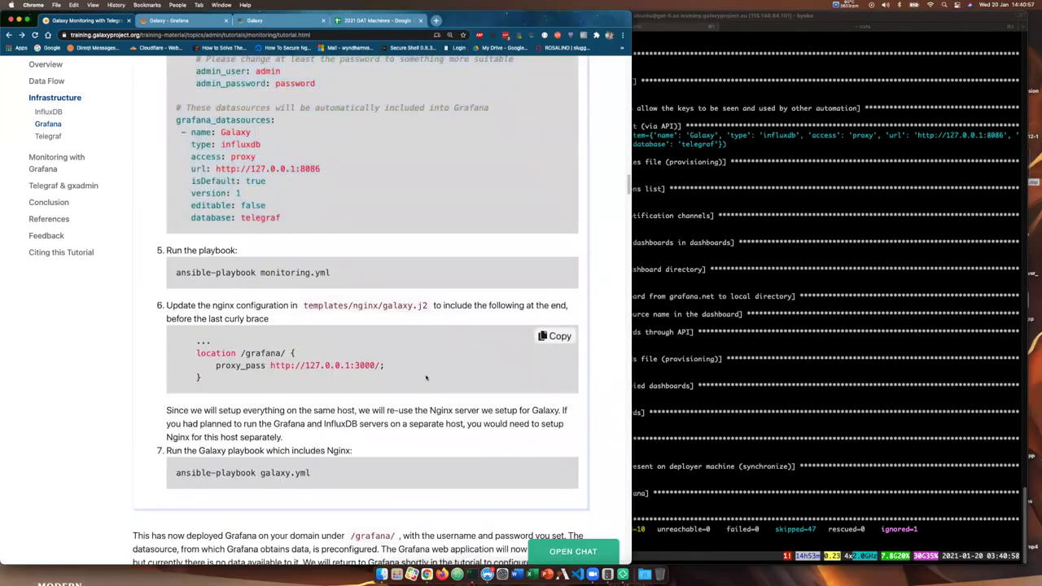
mouse_move(384, 387)
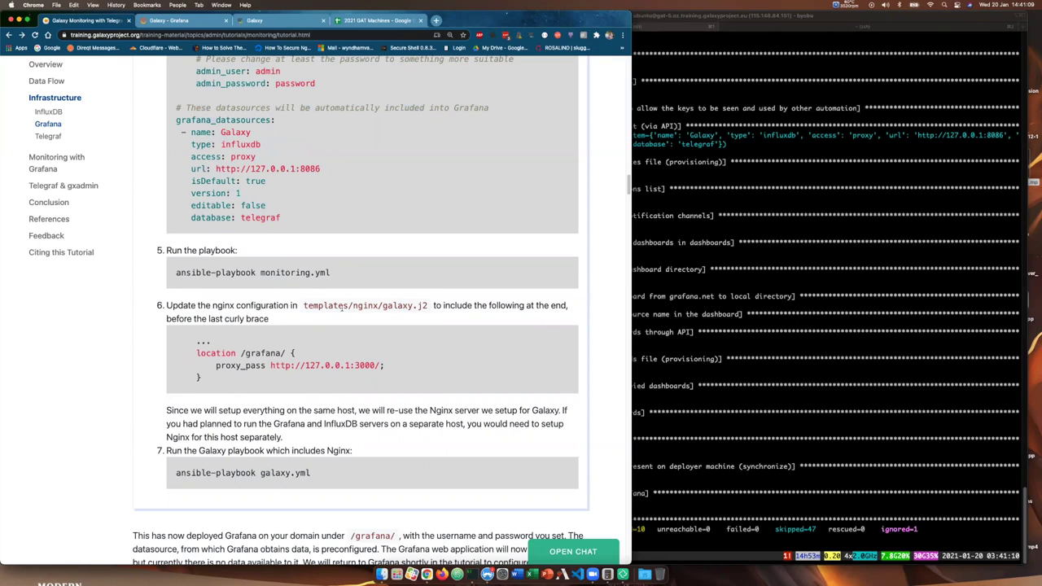
click(737, 328)
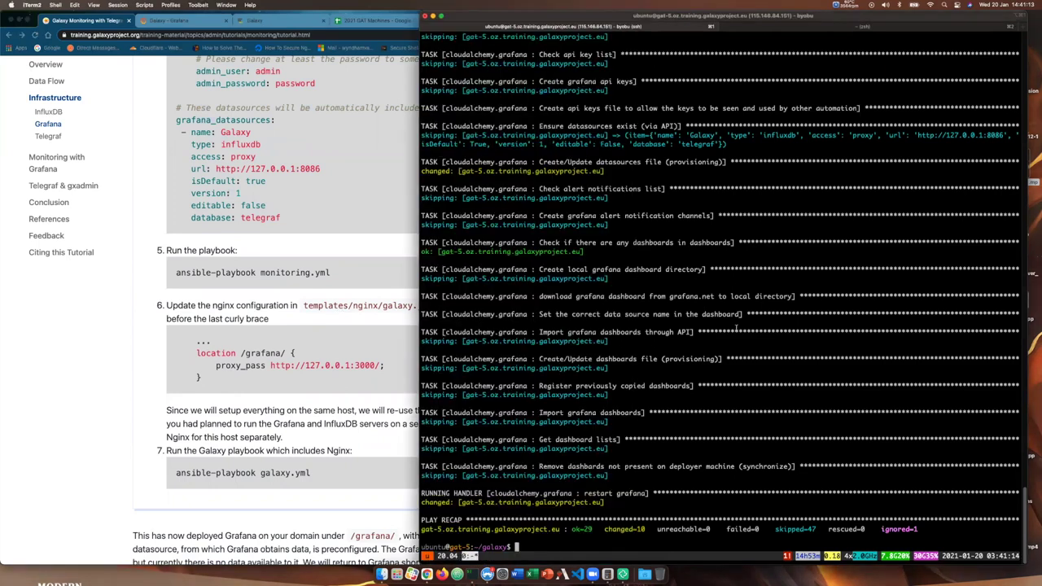
- Clear the terminal and start the command 'vim templates/nginx/ga' to edit the nginx template
key(ctrl+l)
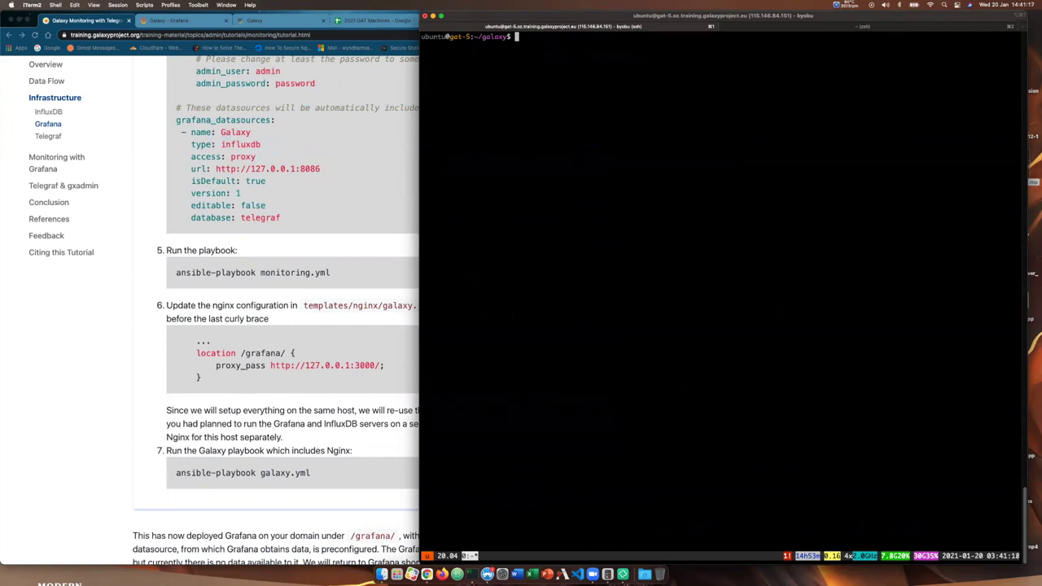
click(379, 346)
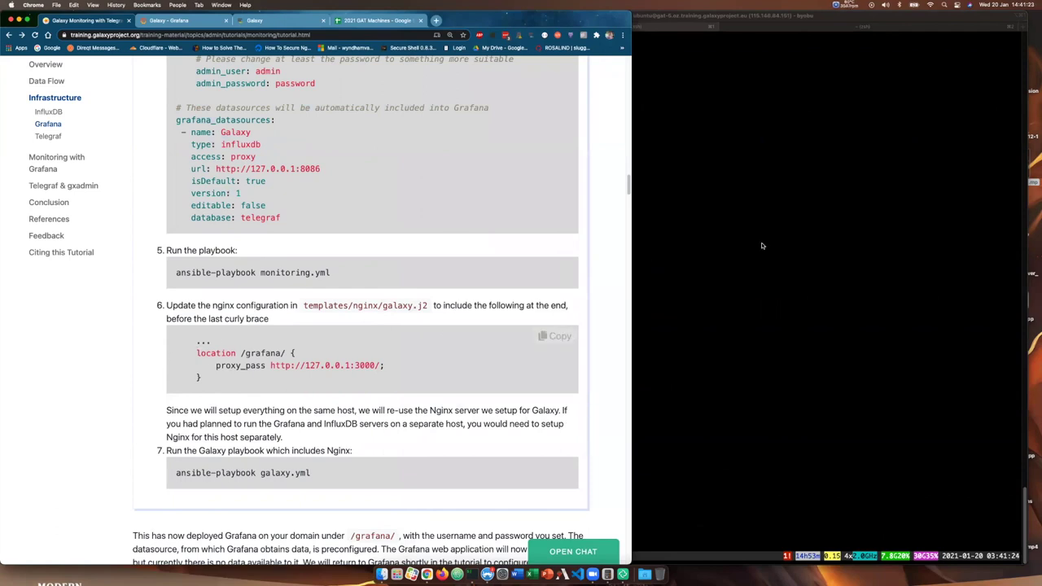
click(704, 222)
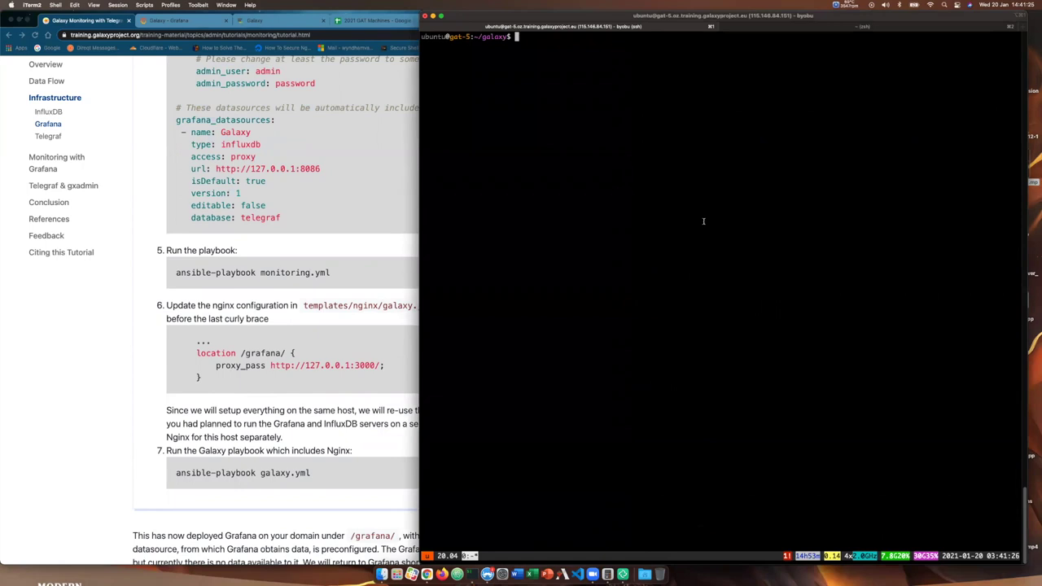
text(vim templates/nginx/ga)
- Open templates/nginx/galaxy.j2 in vim and move to the favicon block's closing brace
key(Tab)
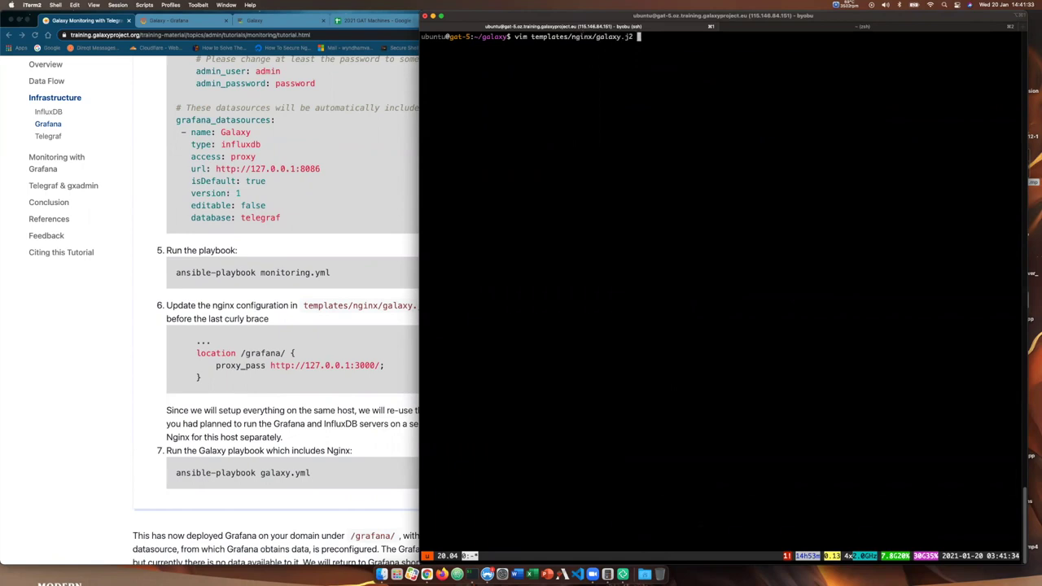
key(Return)
key(j)
key(j)
key(j)
key(j)
key(j)
key(j)
key(j)
key(j)
key(j)
key(j)
key(j)
key(j)
key(j)
key(j)
key(j)
key(j)
key(j)
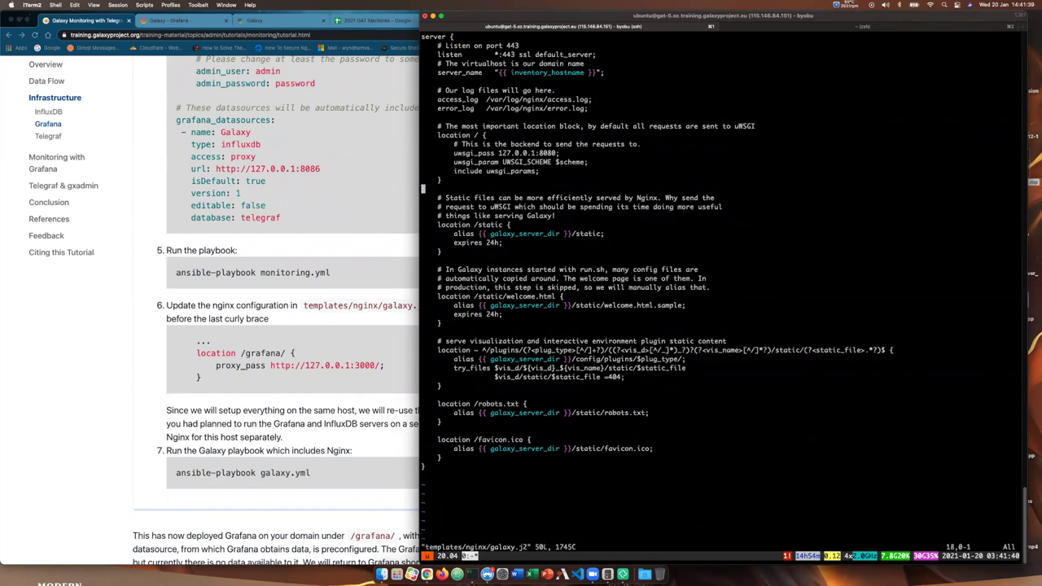
key(k)
key(k)
key(k)
key(k)
key(k)
key(j)
key(j)
key(j)
key(j)
key(j)
key(j)
key(j)
key(j)
key(j)
key(j)
key(j)
key(j)
key(j)
key(j)
key(j)
key(j)
key(j)
key(j)
key(j)
key(j)
key(j)
key(j)
key(j)
key(j)
key(j)
key(j)
key(j)
key(j)
key(j)
key(j)
key(j)
key(j)
key(j)
key(j)
key(j)
key(w)
key(i)
key(Right)
key(Return)
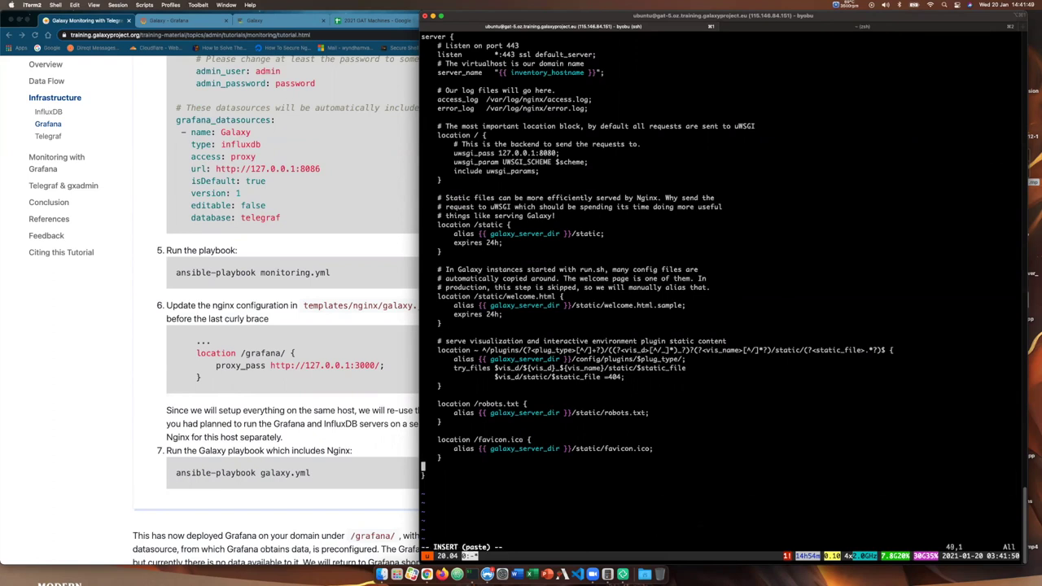
key(Return)
text(locati)
key(BackSpace)
key(BackSpace)
key(BackSpace)
key(BackSpace)
key(BackSpace)
key(BackSpace)
key(BackSpace)
text(location /grafana/)
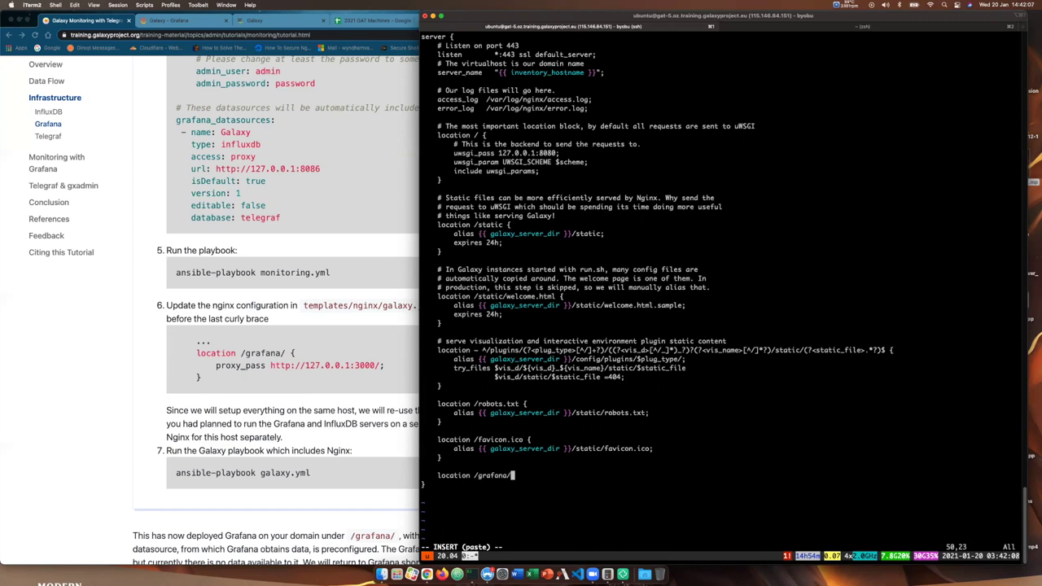
text( {)
key(Return)
key(Tab)
text(proxy_pass)
text(http:/)
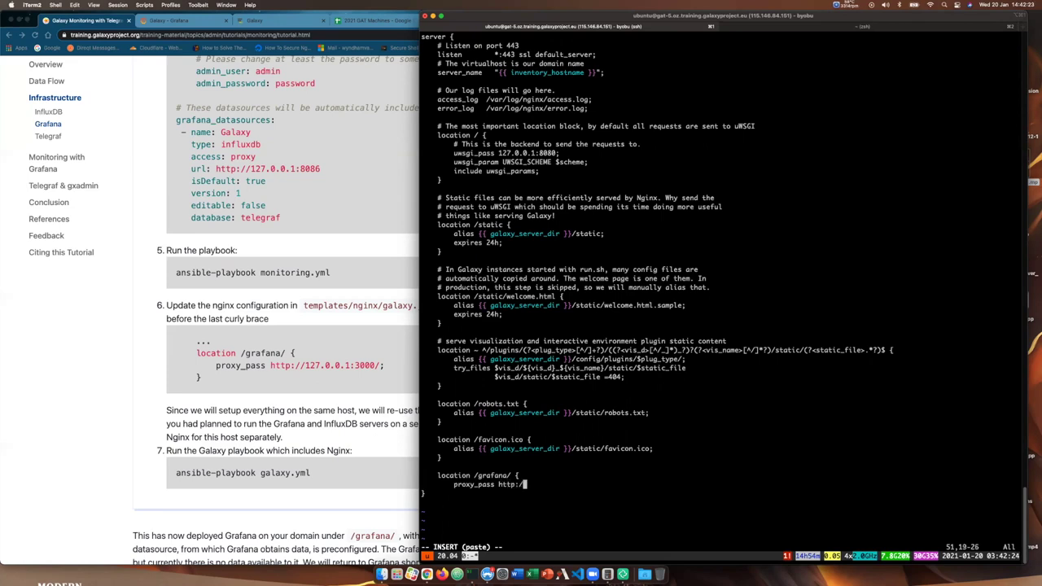
text(/127.0.0.1:3000/;)
key(Return)
text(})
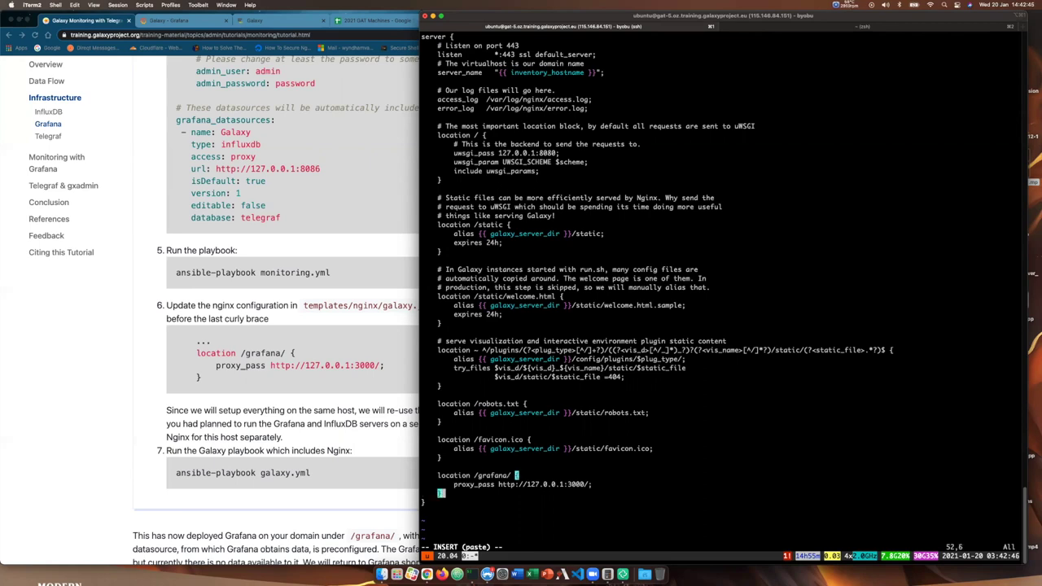
- Save galaxy.j2 and quit vim with :wq
key(Escape)
text(:wq)
key(Return)
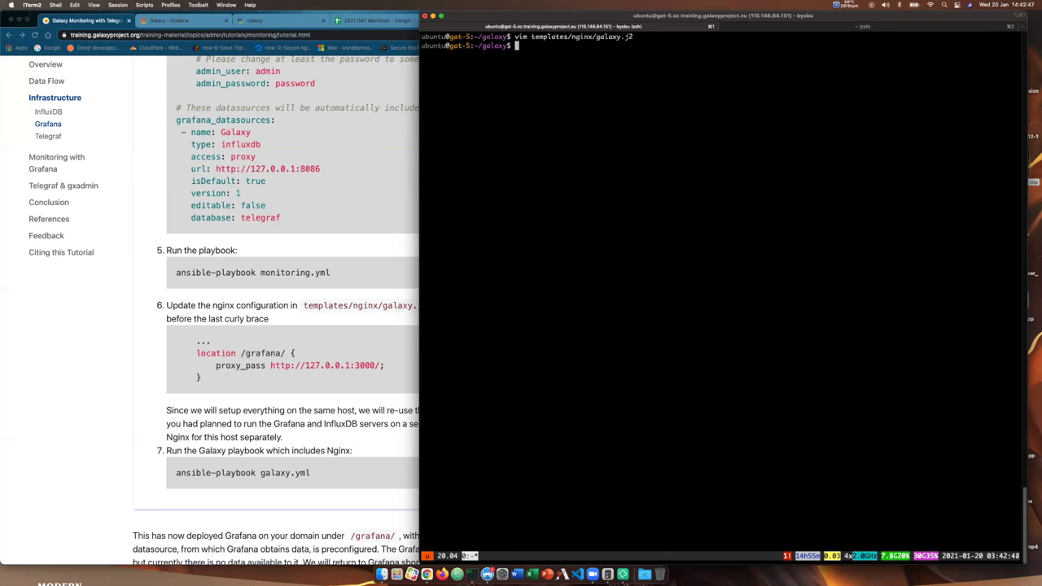
click(371, 319)
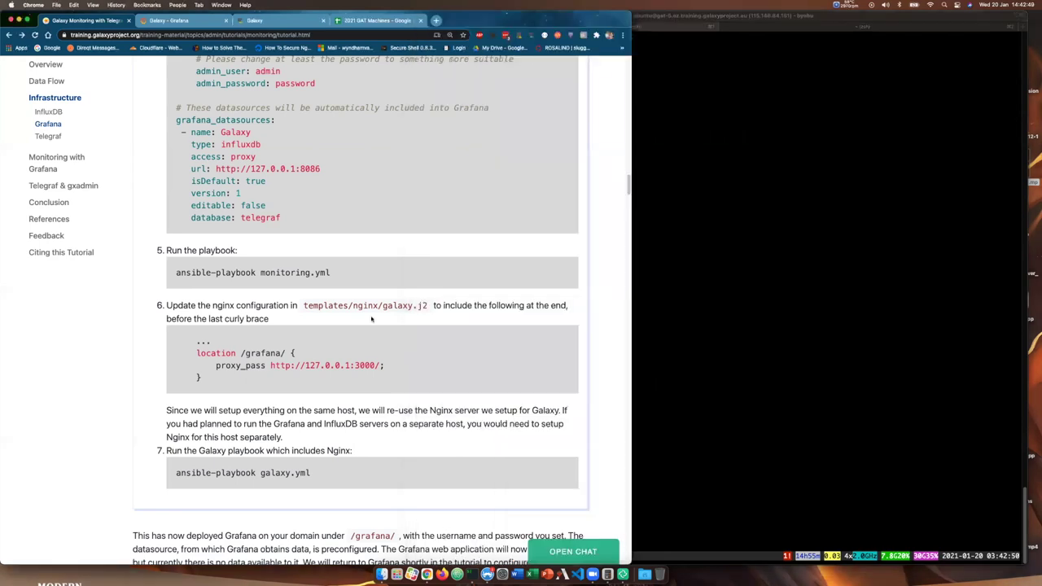
scroll(459, 356, down, 2)
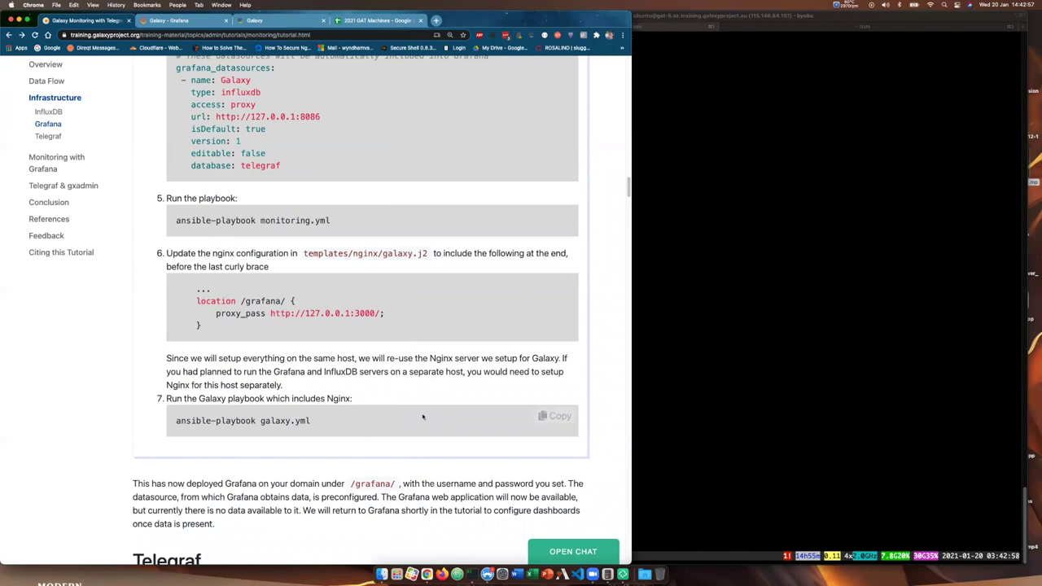
click(680, 252)
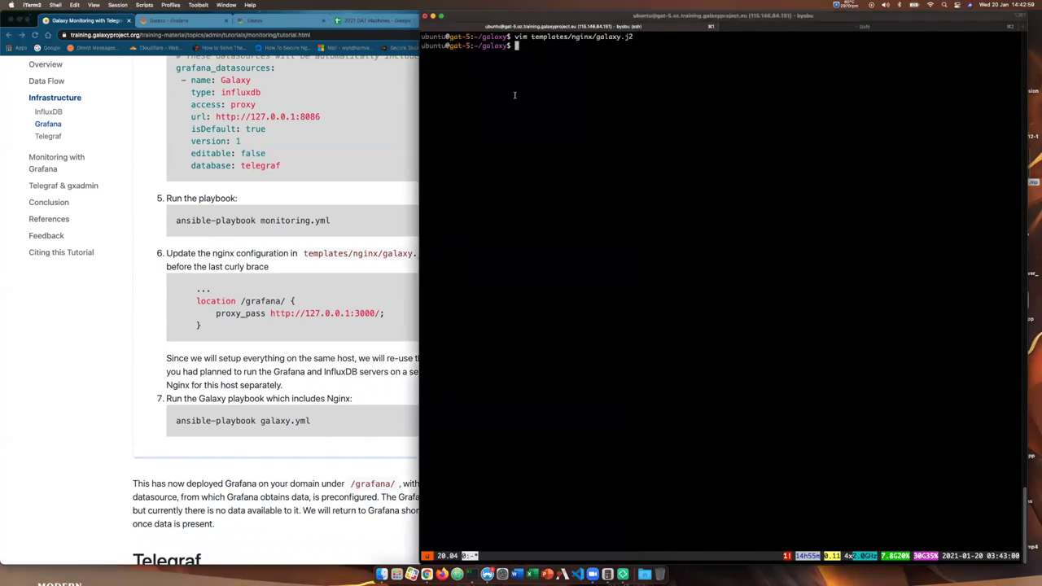
drag(596, 37, 633, 37)
- Run 'ansible-playbook galaxy.yml -u ubuntu' to redeploy nginx with the Grafana route
click(567, 212)
text(ansible-playbook galaxy.yml)
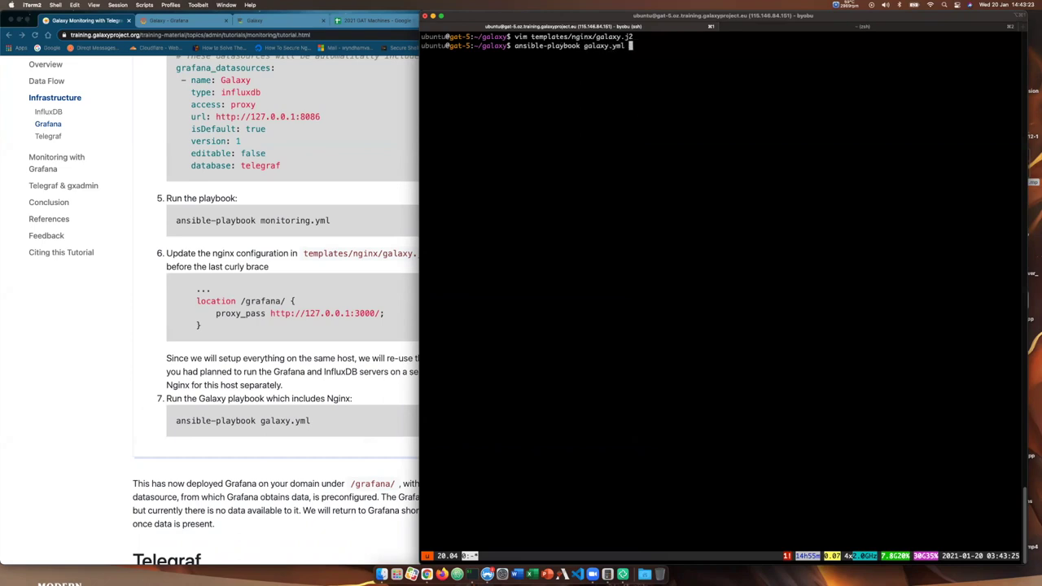
text( -u bun)
key(BackSpace)
key(BackSpace)
key(BackSpace)
text(ubuntu)
key(Return)
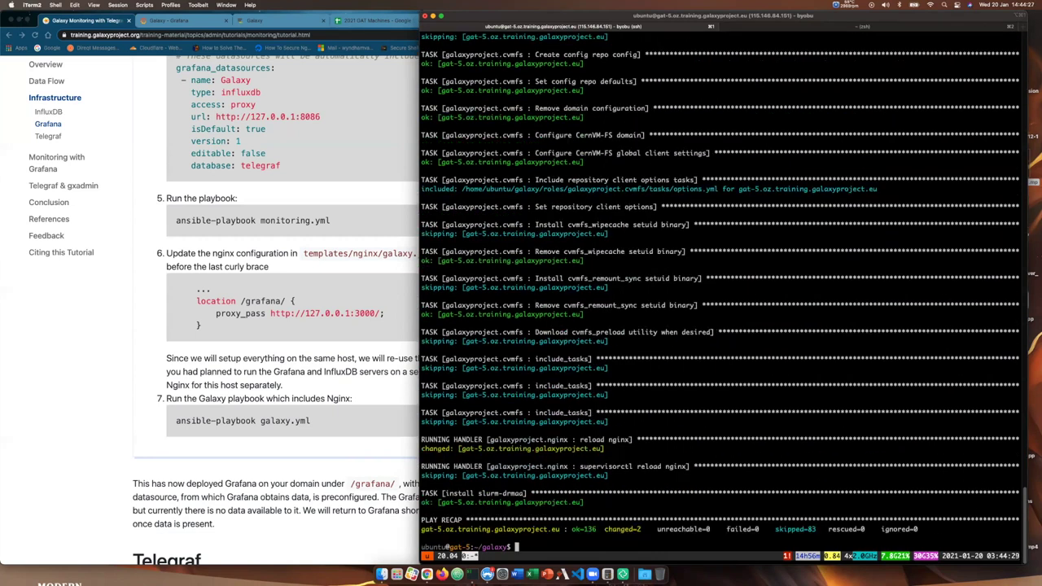
- Load the Galaxy server's address with 'grafana' appended in a new Chrome tab
click(83, 352)
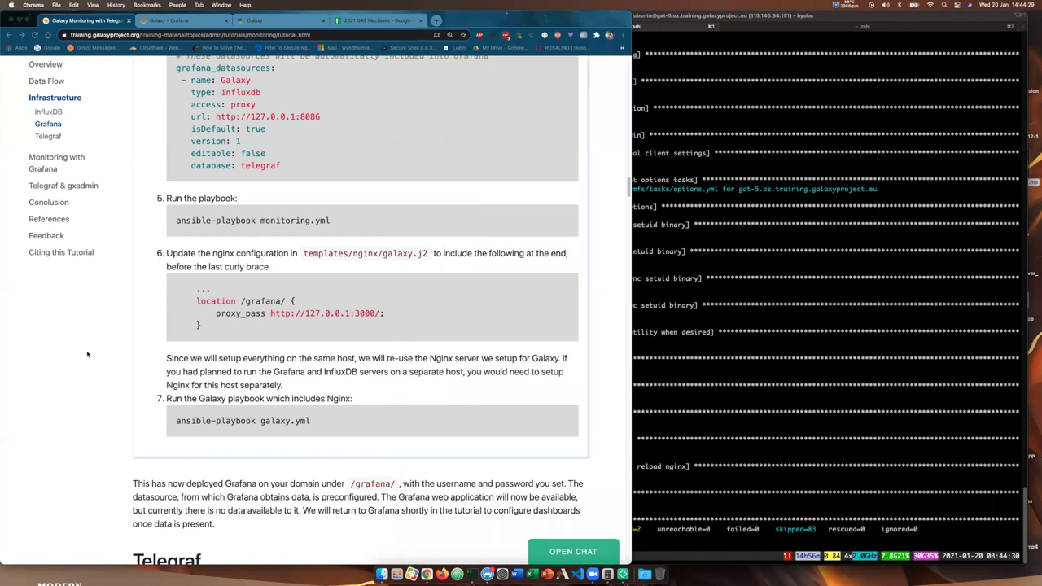
click(272, 22)
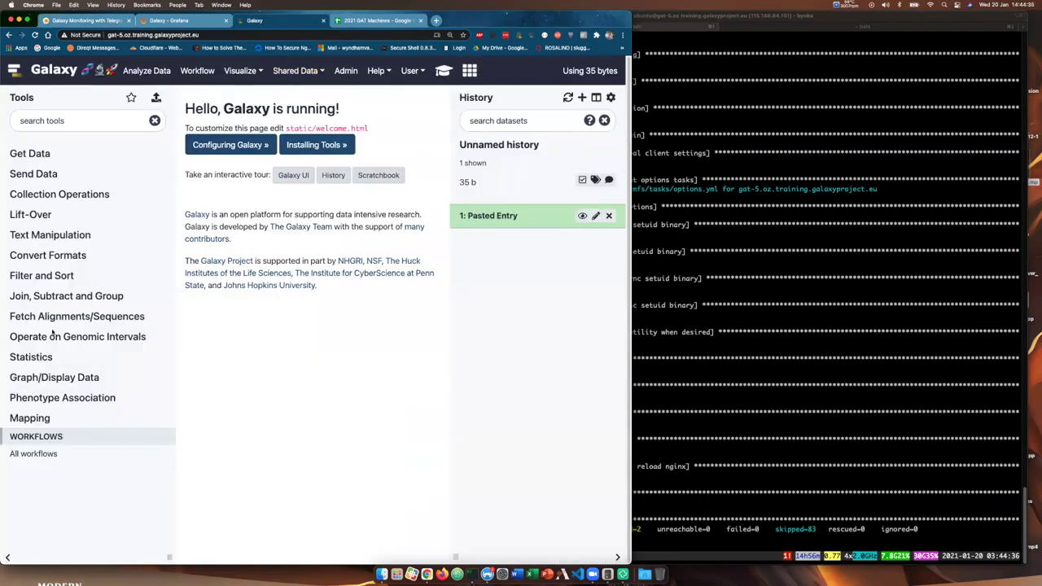
click(203, 35)
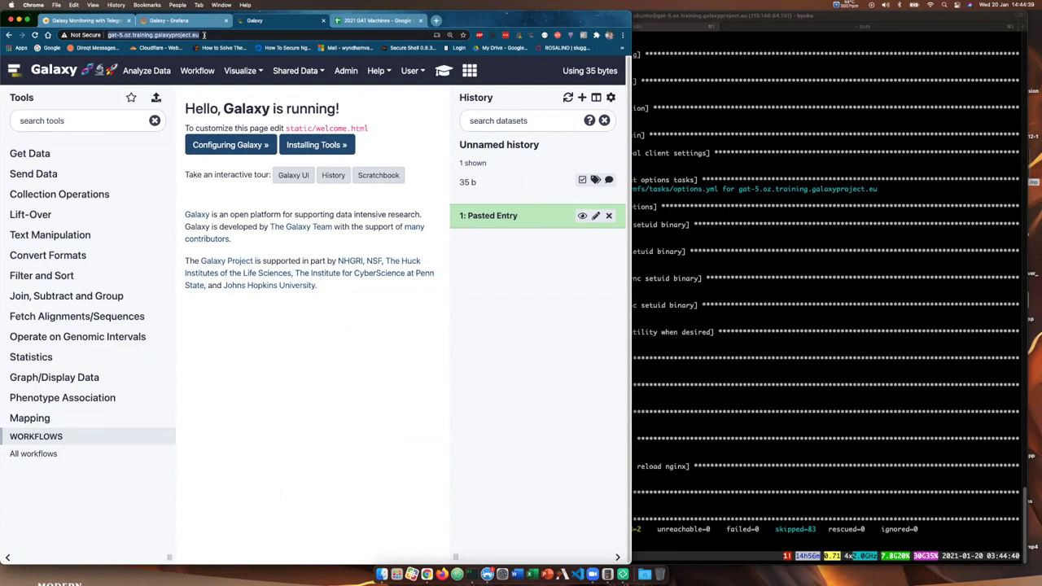
key(super+t)
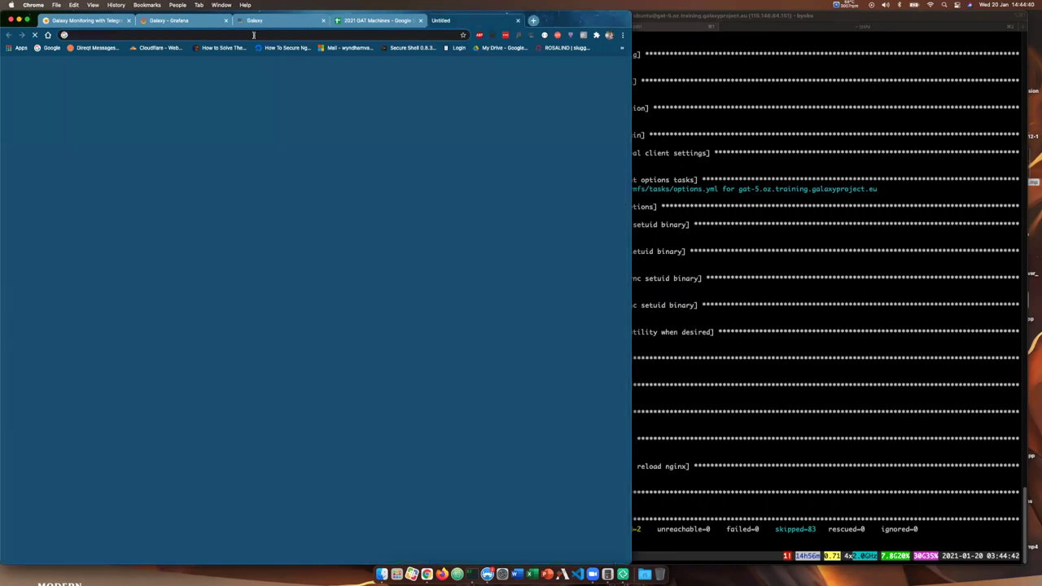
key(super+v)
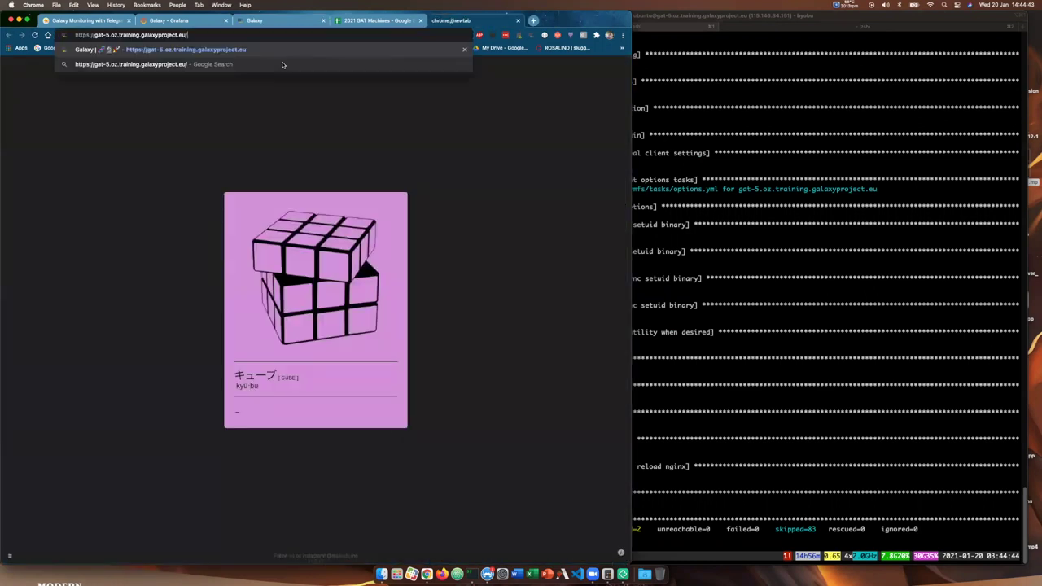
text(grafana)
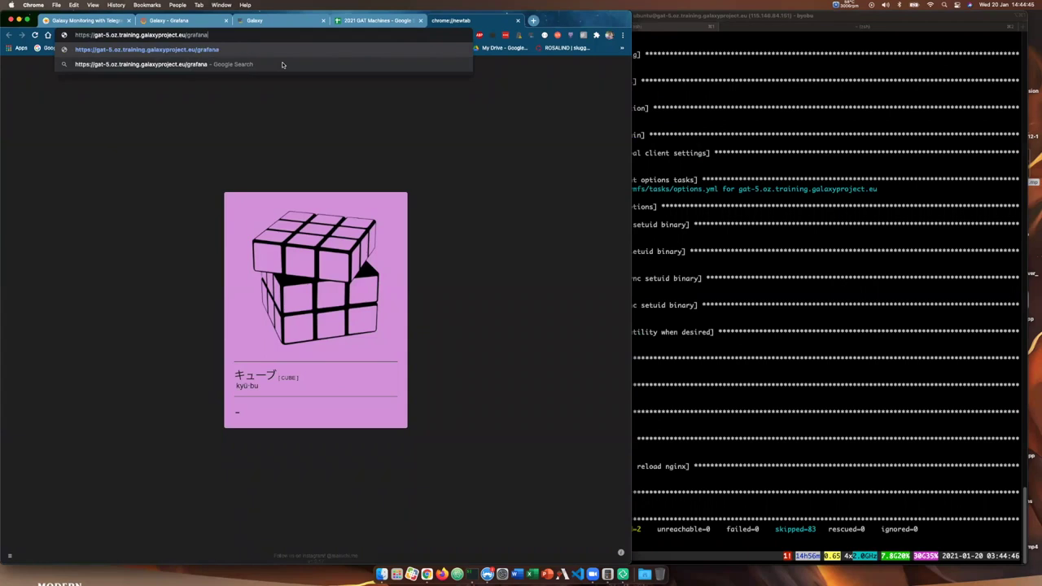
key(Return)
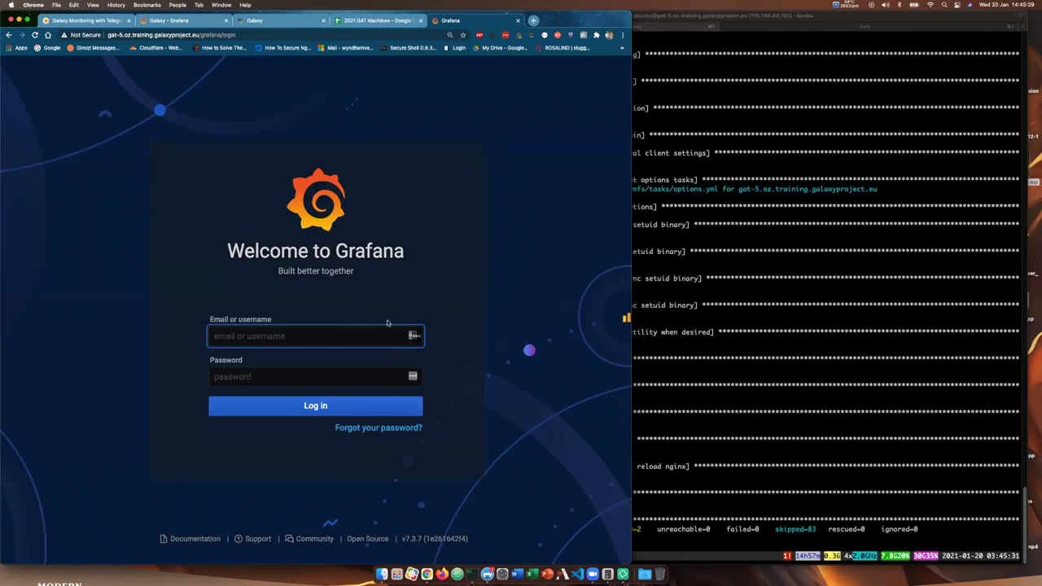
- Log in to Grafana as admin with the account password, decline saving it, and return to the tutorial
text(admin)
key(Tab)
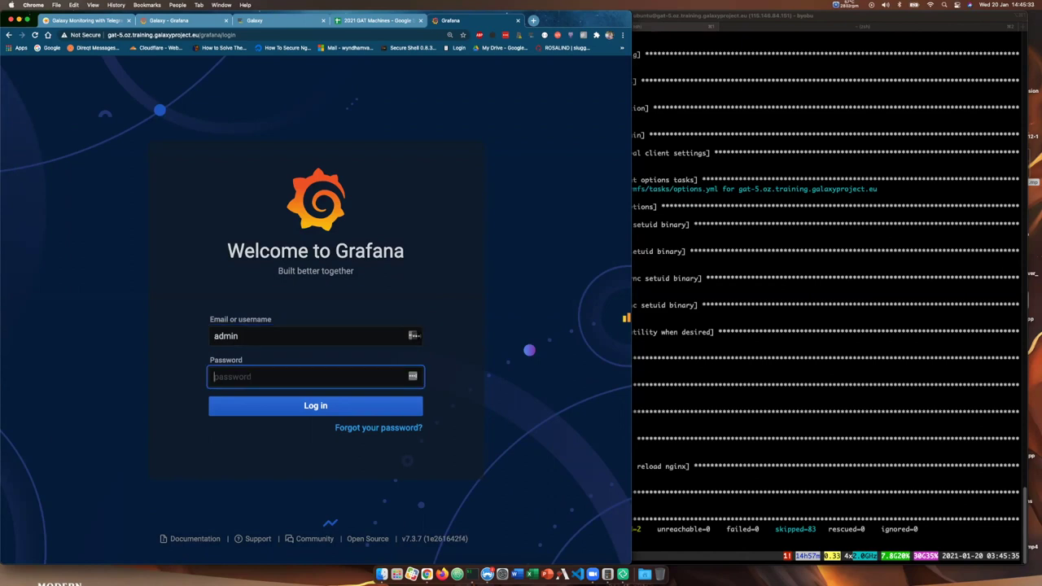
text(•••••••••)
click(329, 408)
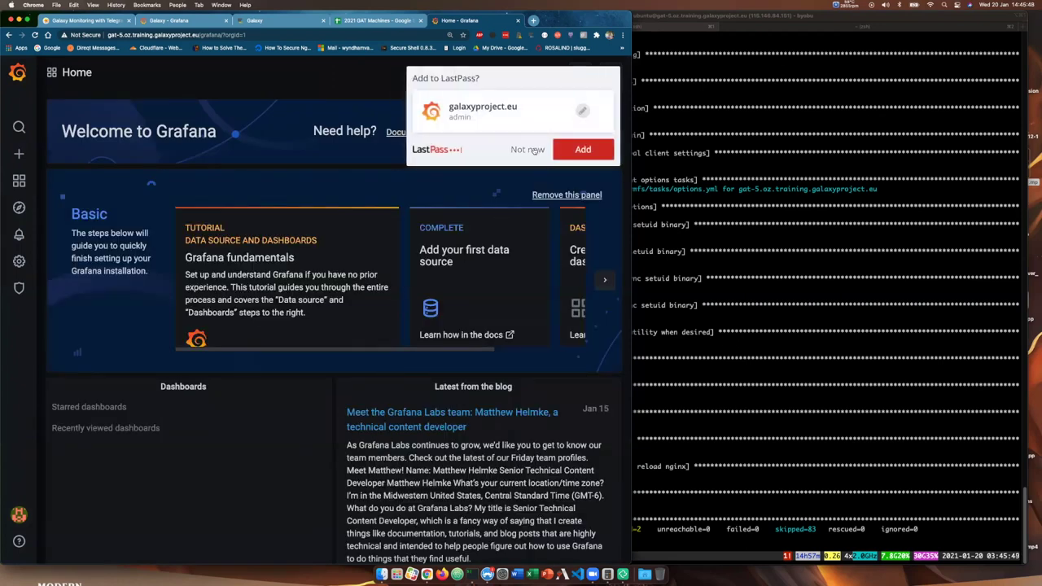
click(529, 150)
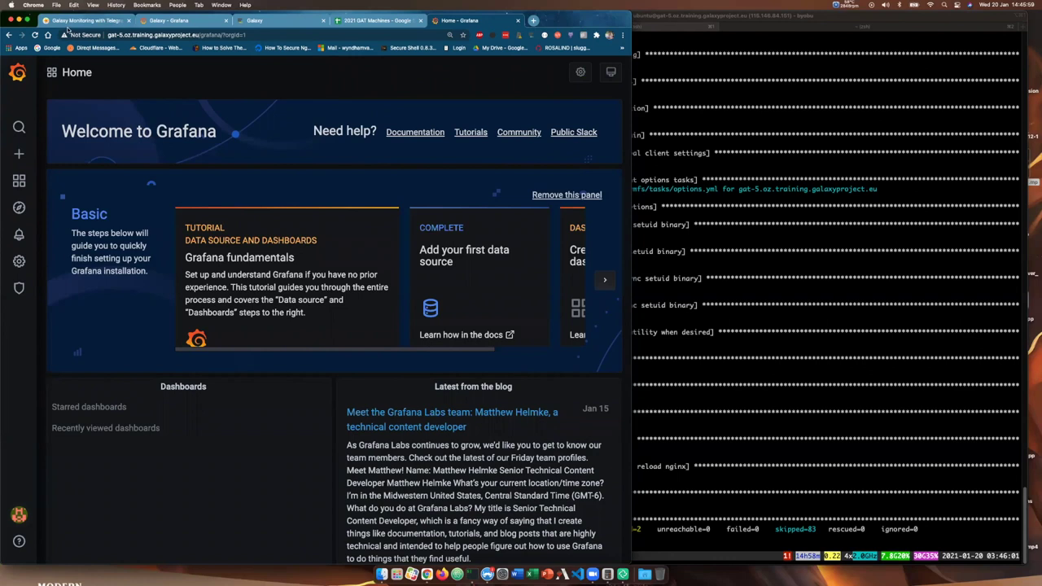
click(71, 21)
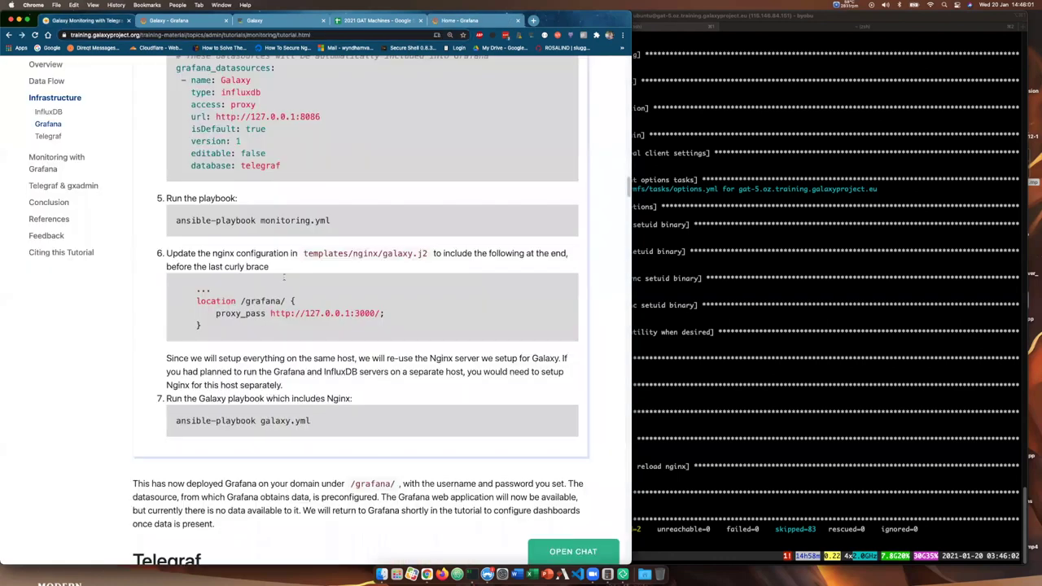
- Scroll the tutorial down to the Telegraf heading and its Data Input section
scroll(327, 302, down, 4)
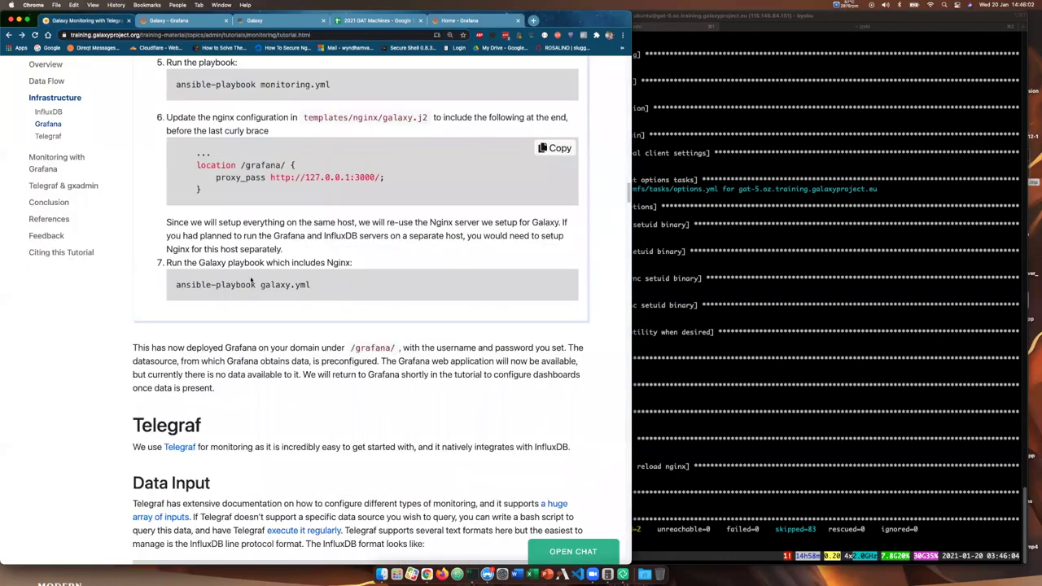
scroll(252, 280, down, 3)
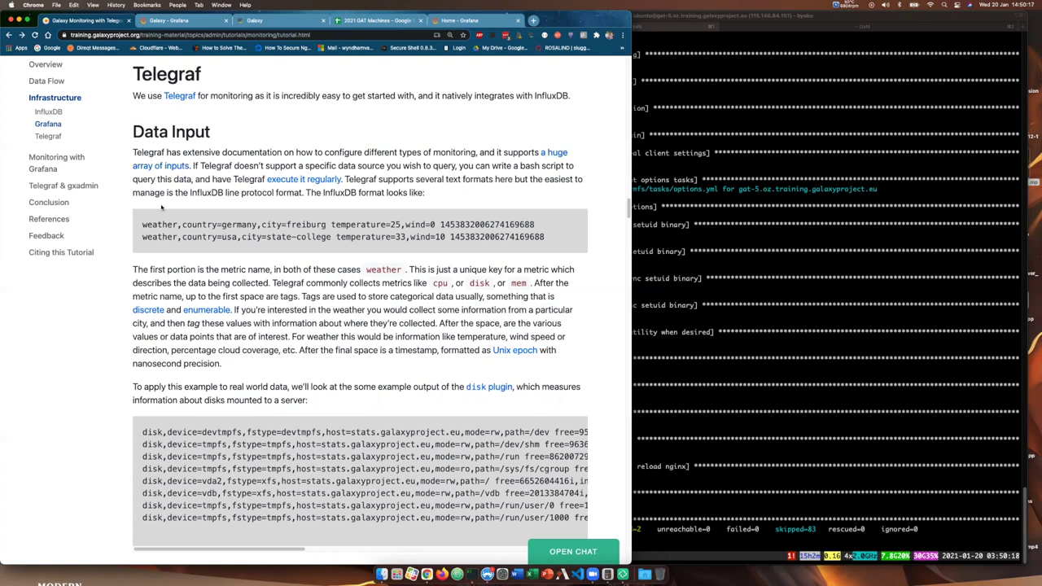
mouse_move(180, 222)
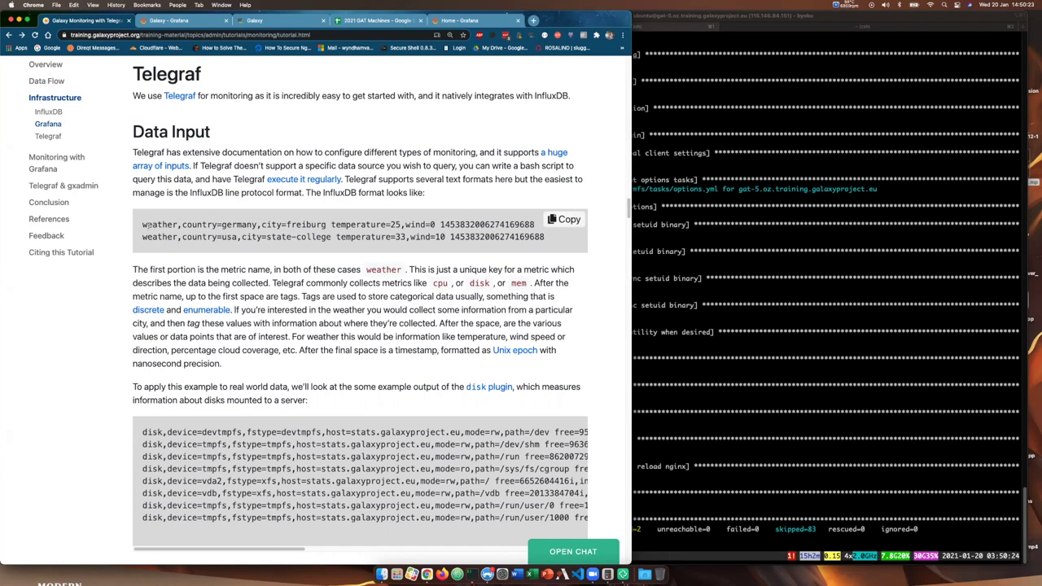
drag(142, 224, 178, 225)
drag(184, 224, 435, 225)
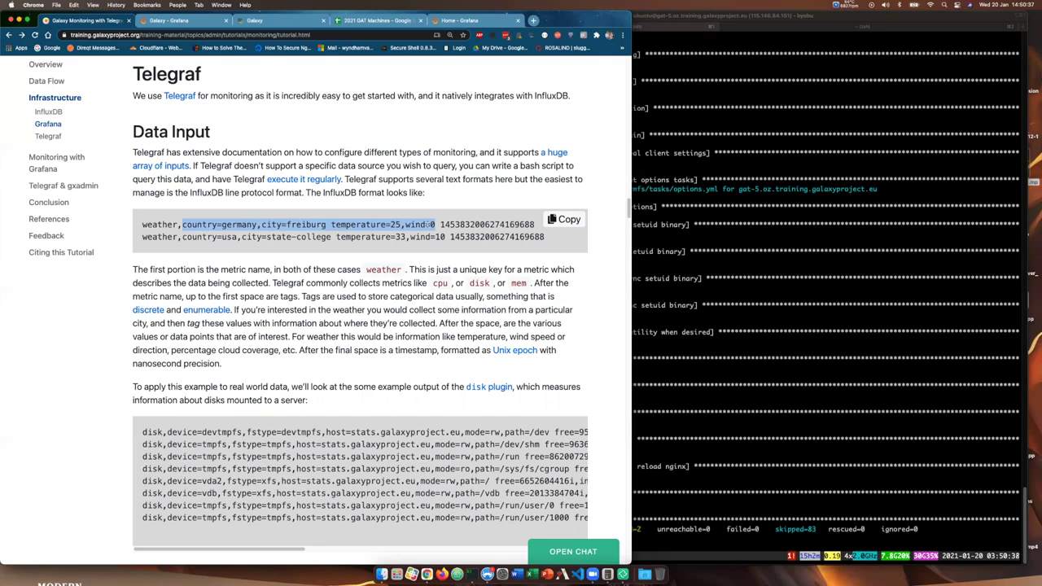
drag(439, 225, 535, 225)
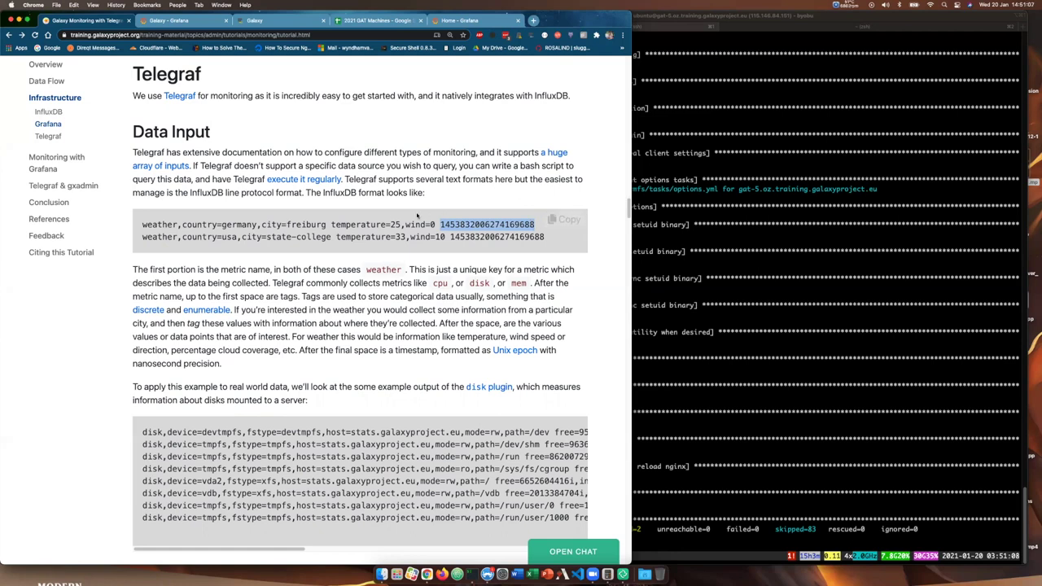
- Highlight the temperature value 33, then scroll down to the disk plugin output
scroll(386, 217, down, 2)
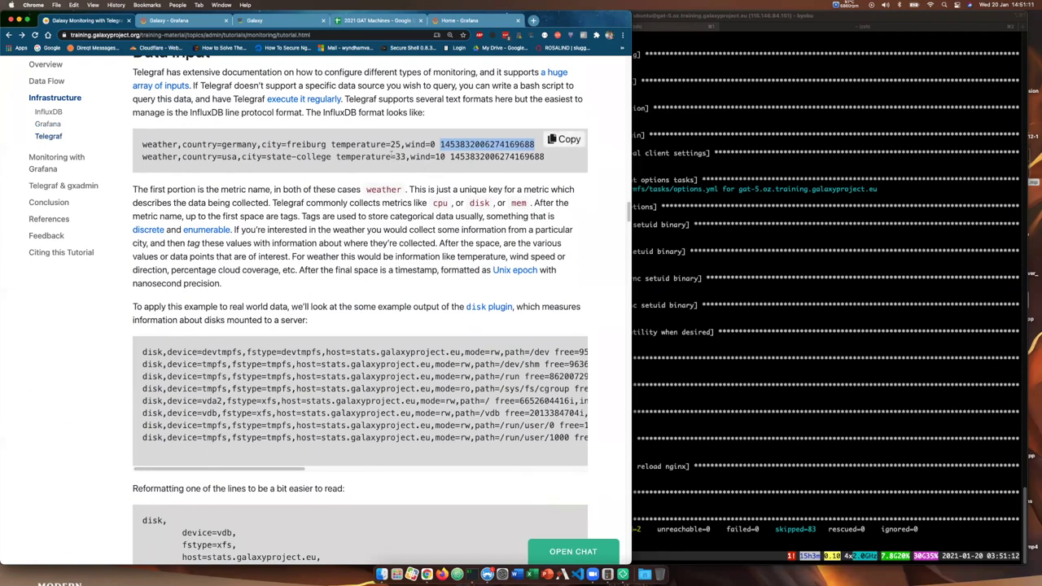
double_click(398, 156)
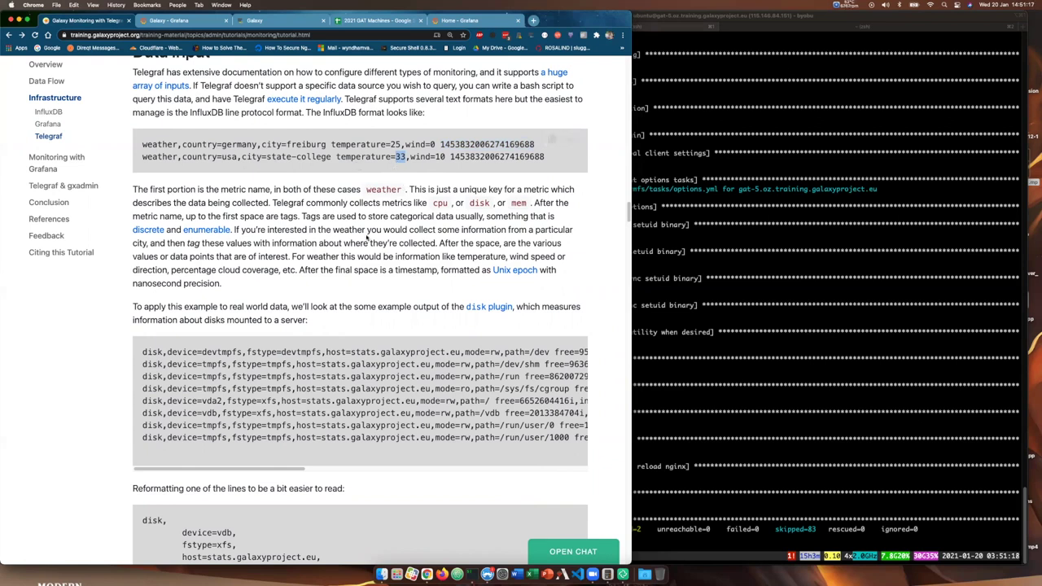
scroll(367, 237, down, 1)
scroll(366, 236, down, 5)
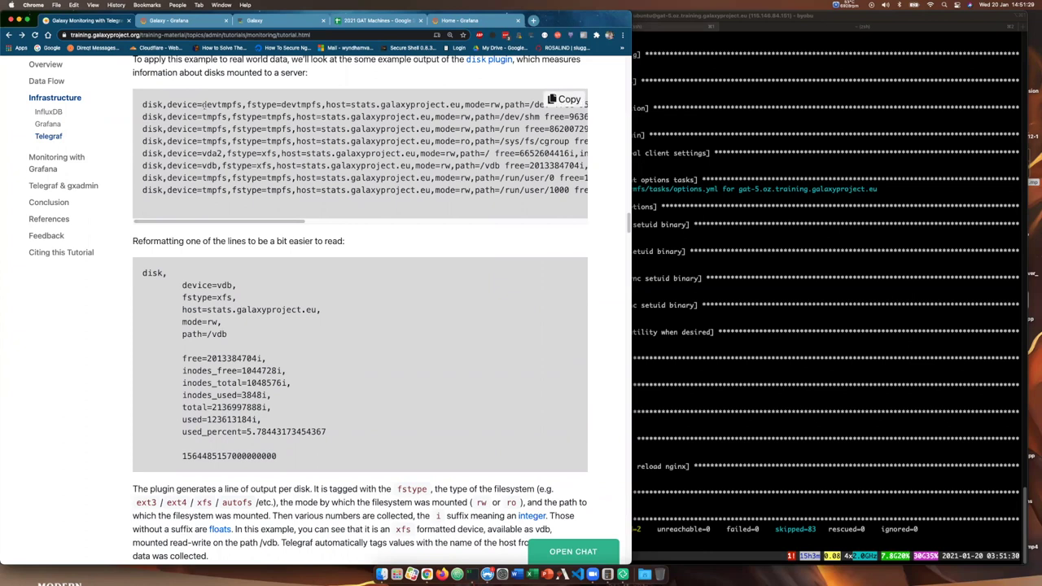
drag(203, 153, 465, 153)
scroll(289, 224, right, 6)
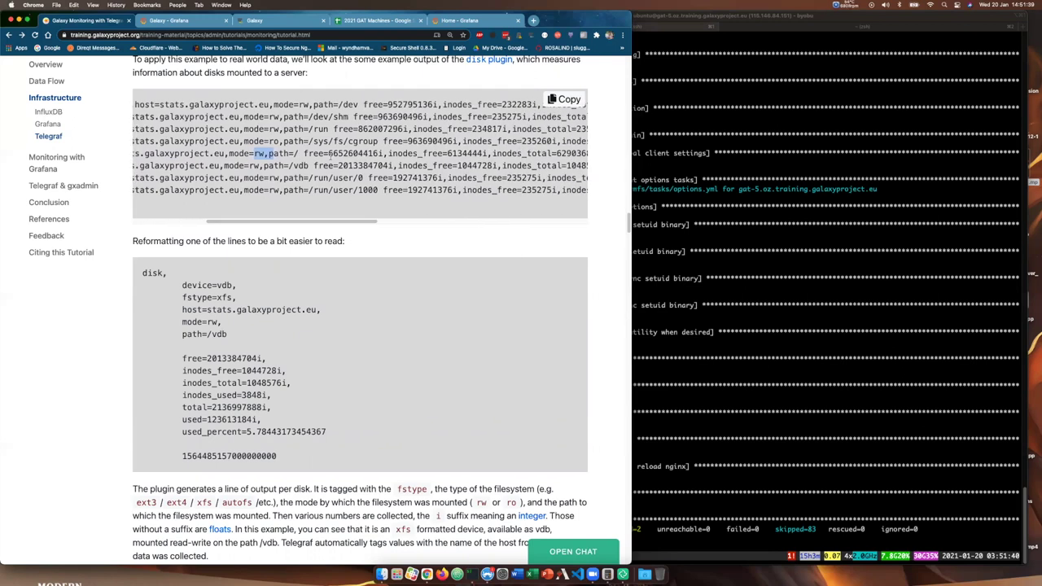
drag(327, 153, 388, 153)
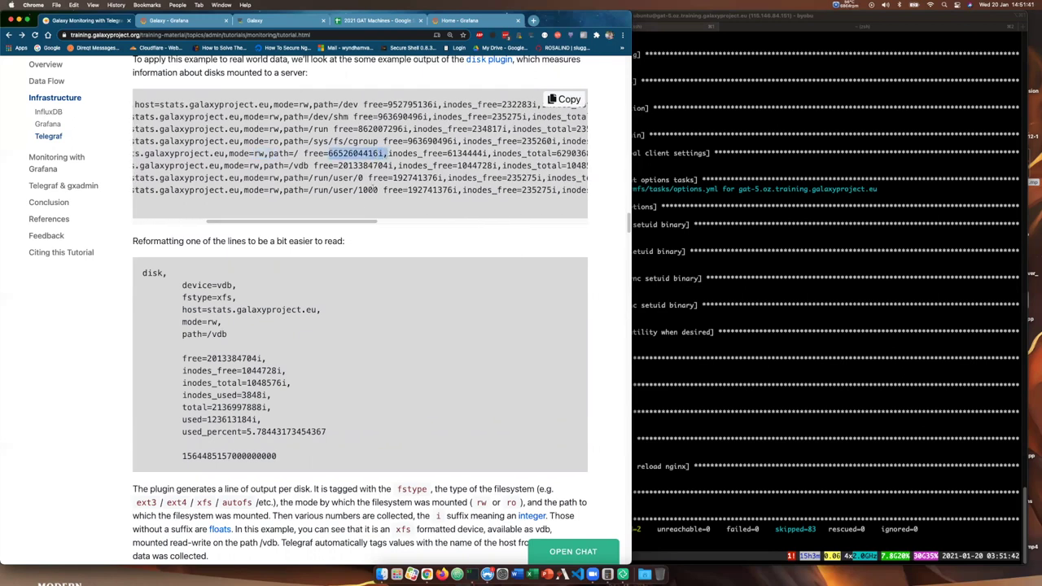
drag(353, 224, 568, 224)
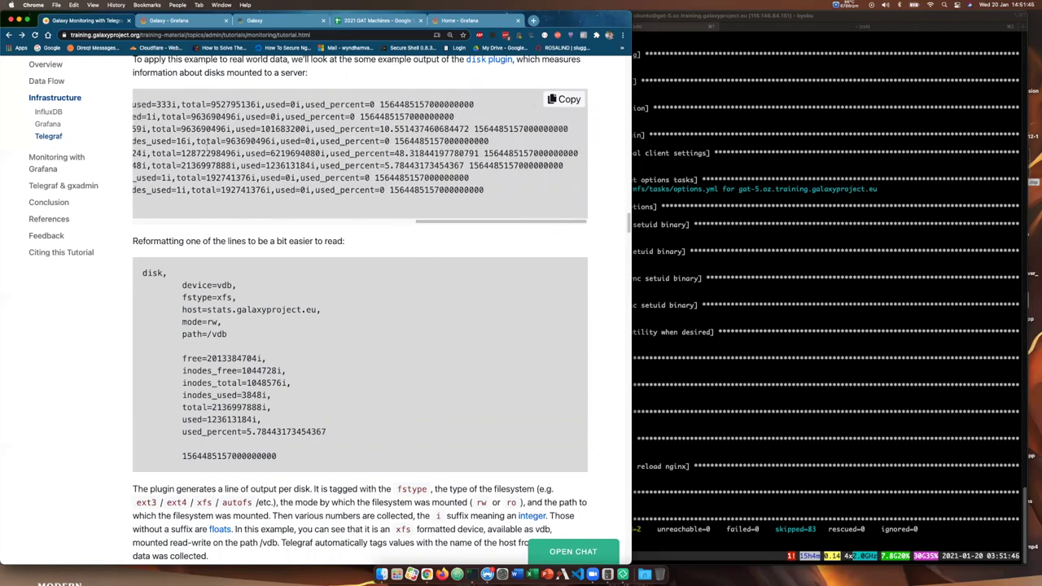
drag(485, 153, 580, 153)
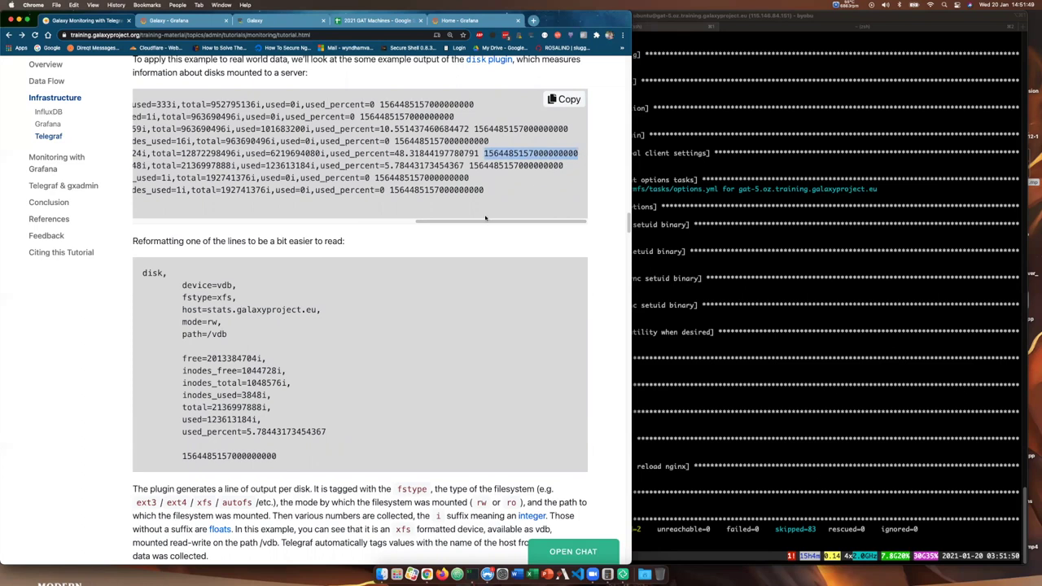
- Scroll to the gxadmin example and highlight 'iquery' and a queue-overview output line
scroll(283, 216, left, 5)
scroll(283, 217, left, 3)
scroll(309, 261, down, 10)
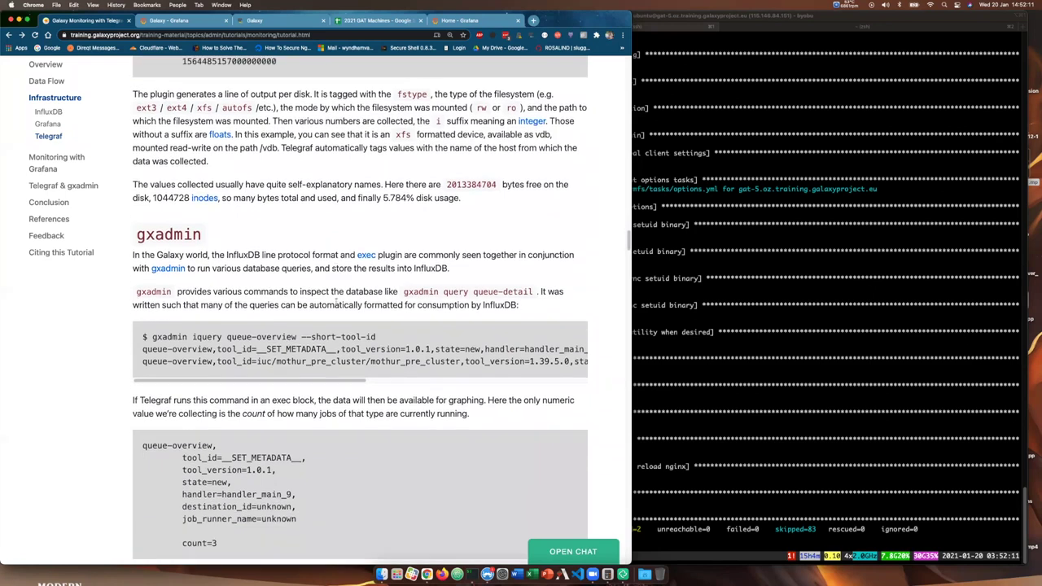
scroll(335, 302, down, 3)
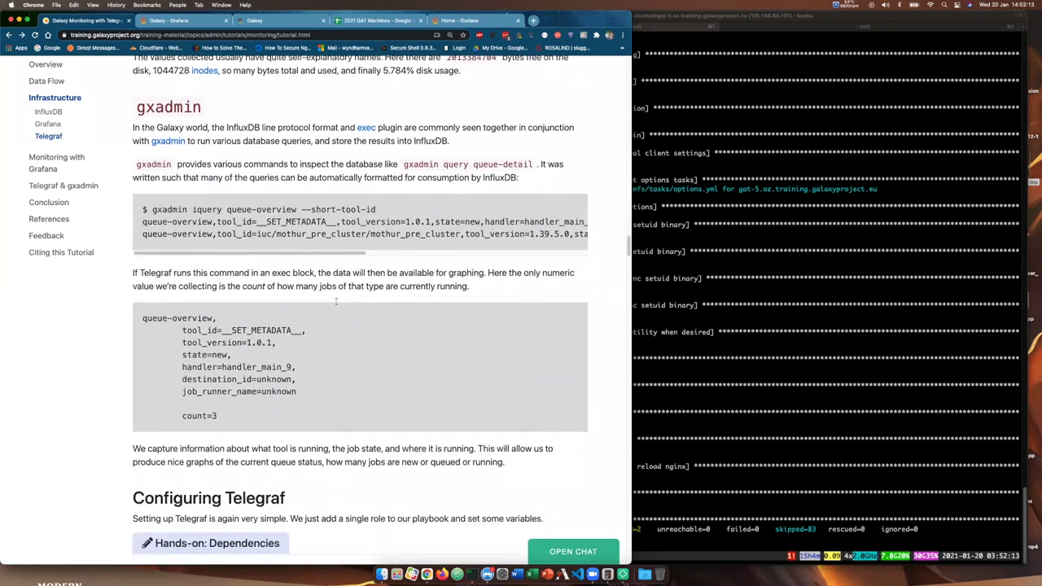
scroll(335, 301, down, 1)
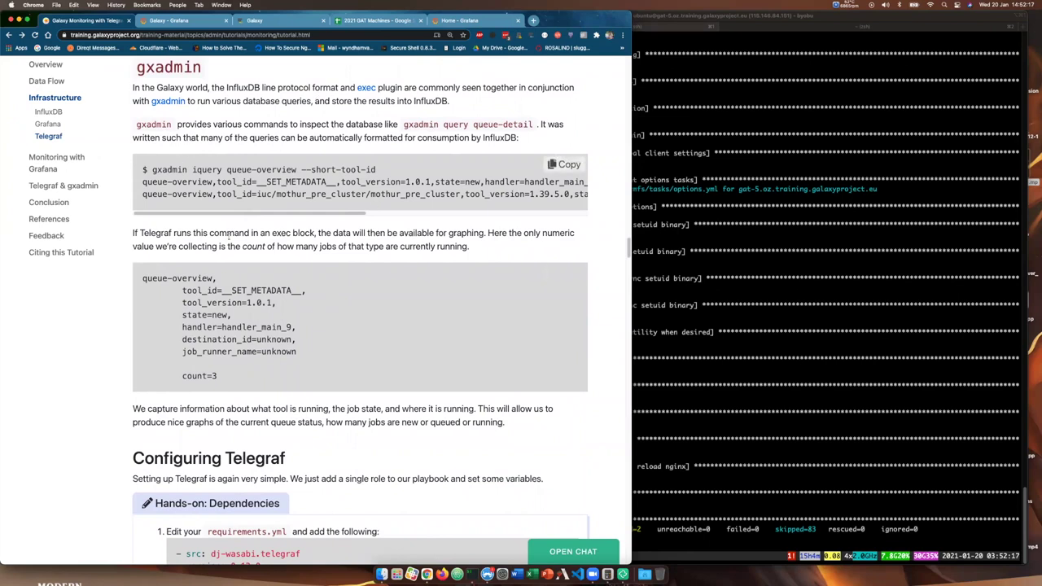
mouse_move(219, 168)
drag(192, 169, 222, 169)
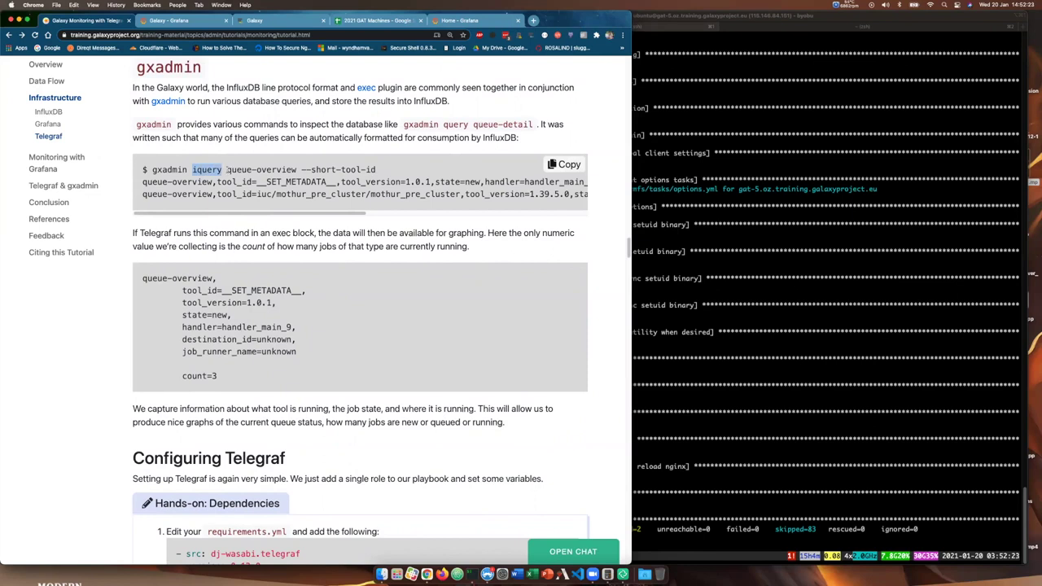
drag(142, 181, 551, 183)
- Clear the highlight and scroll down to the Configuring Telegraf hands-on
click(460, 175)
scroll(219, 175, left, 6)
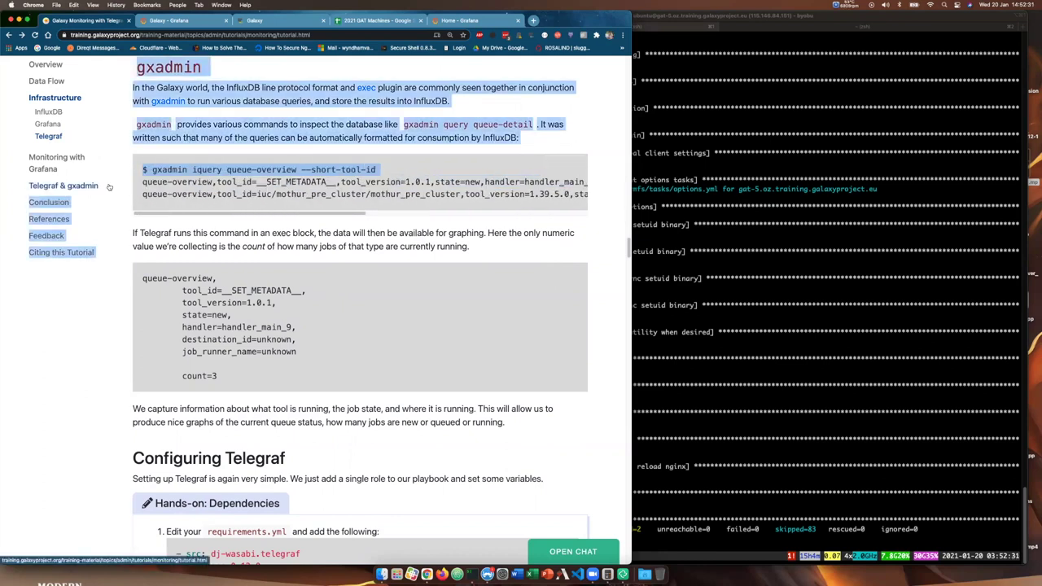
scroll(325, 224, down, 5)
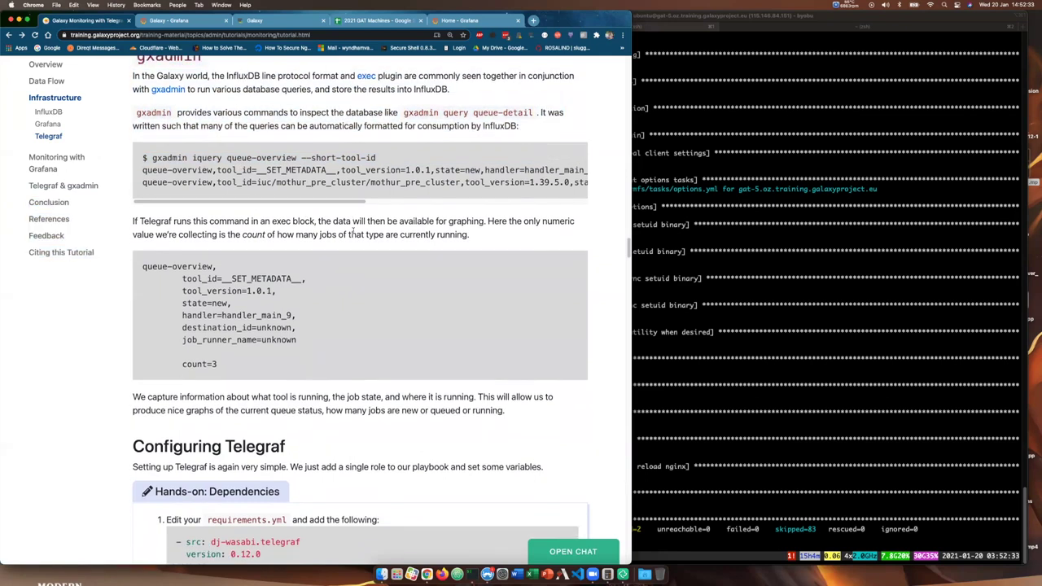
scroll(387, 231, down, 4)
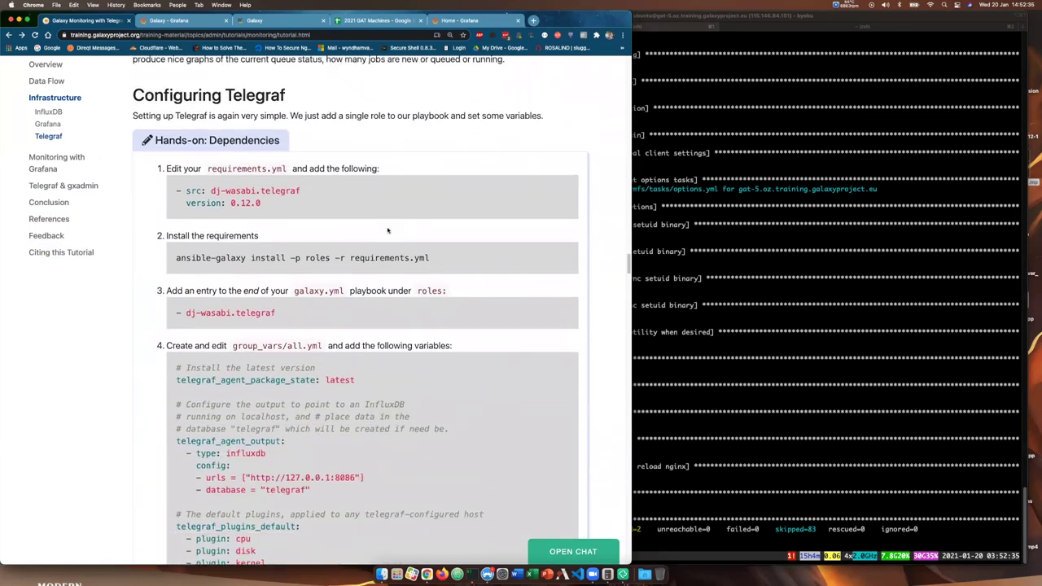
- Copy the dj-wasabi.telegraf 0.12.0 requirements entry and switch back to iTerm2
scroll(389, 231, down, 1)
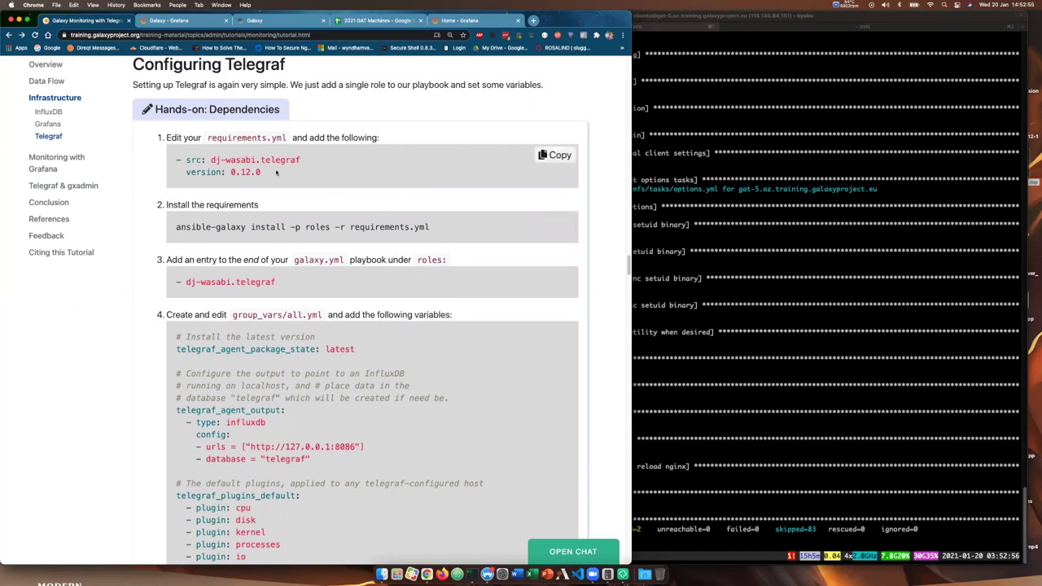
drag(211, 160, 302, 166)
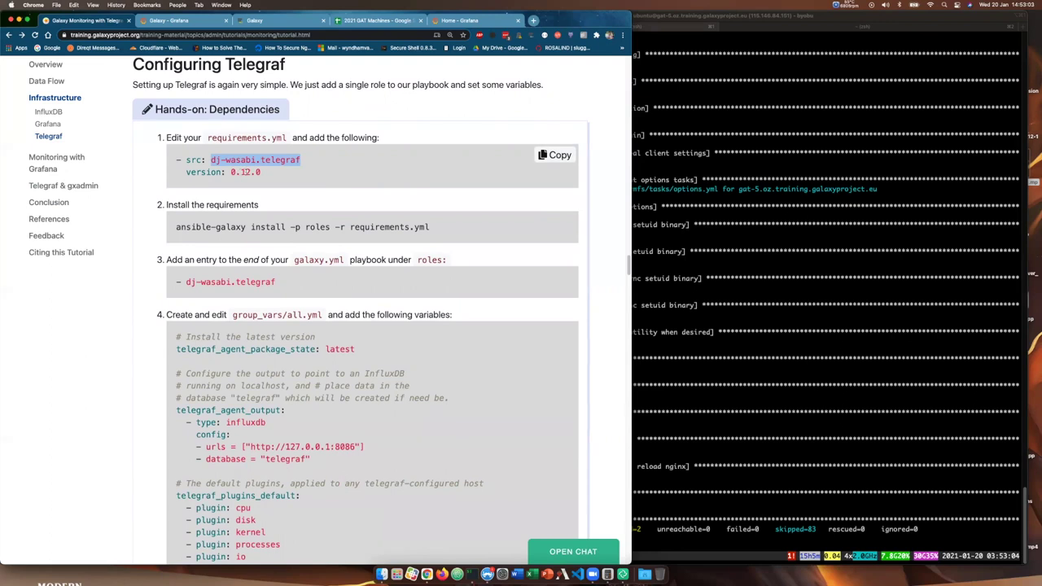
click(554, 156)
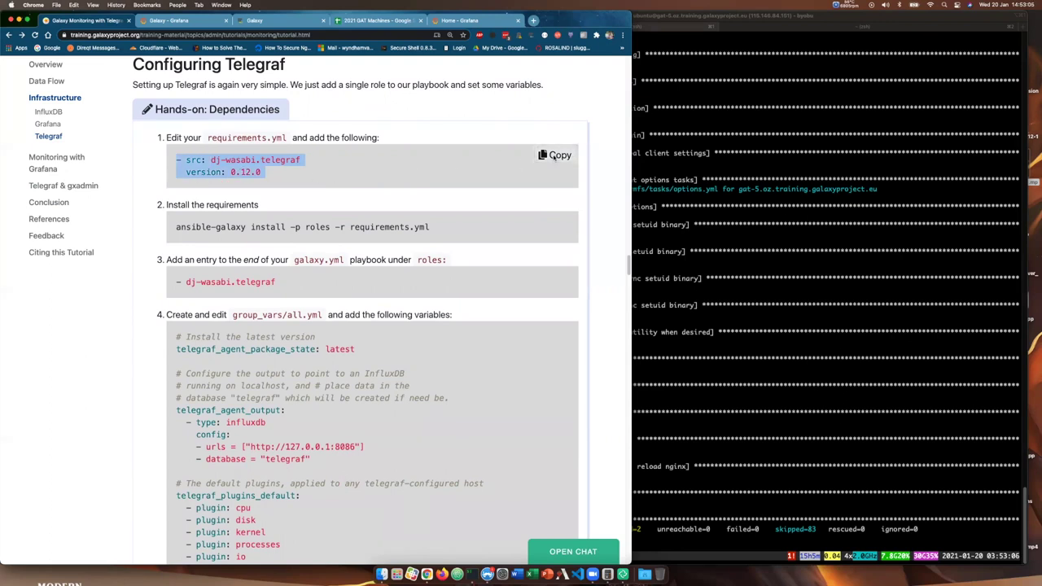
click(709, 275)
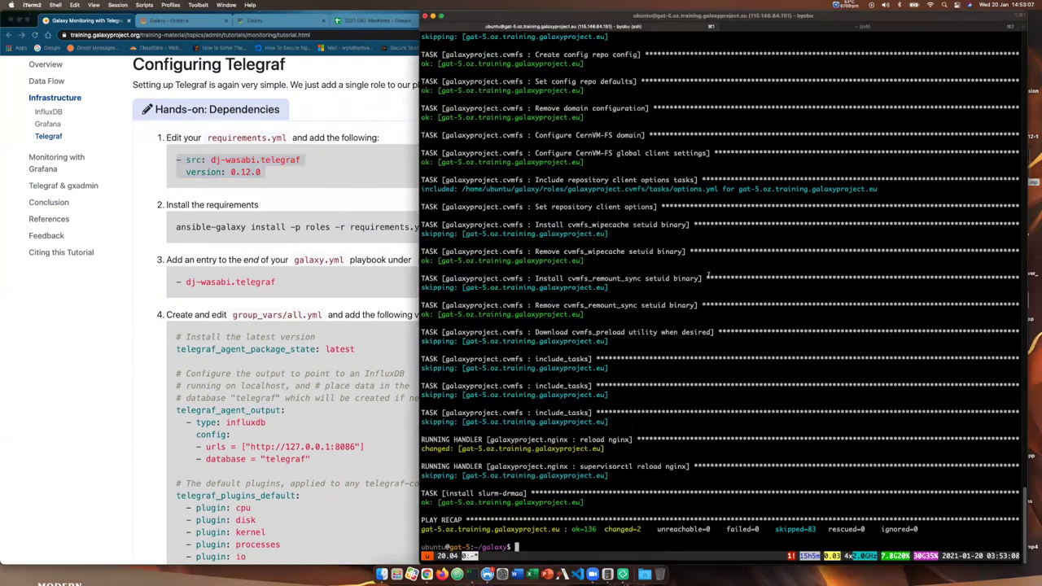
- In vim, append the dj-wasabi.telegraf role at version 0.12.0 after the grafana entry in requirements.yml, then save
key(ctrl+l)
text(vim re)
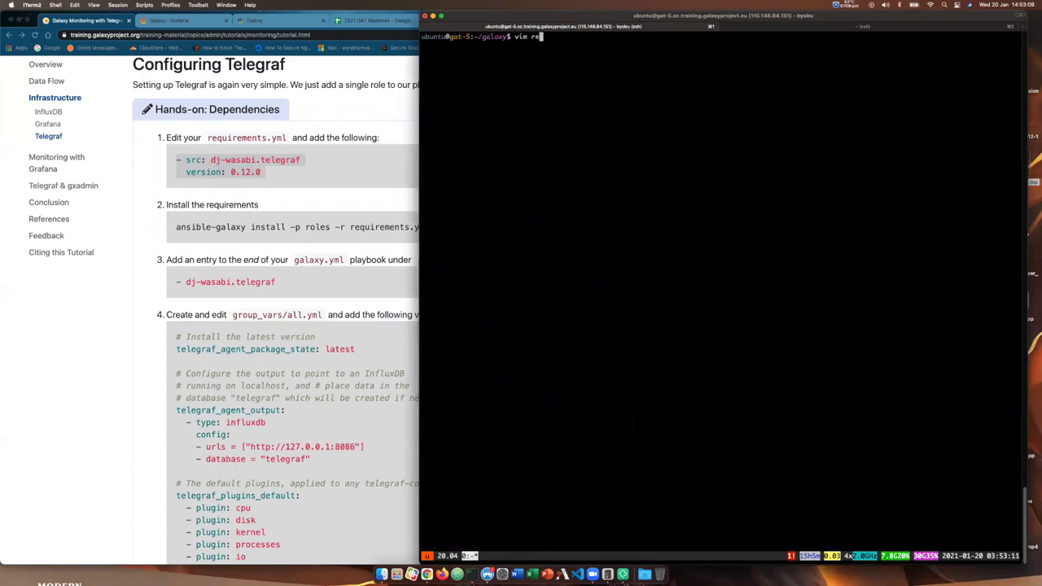
key(Tab)
key(Return)
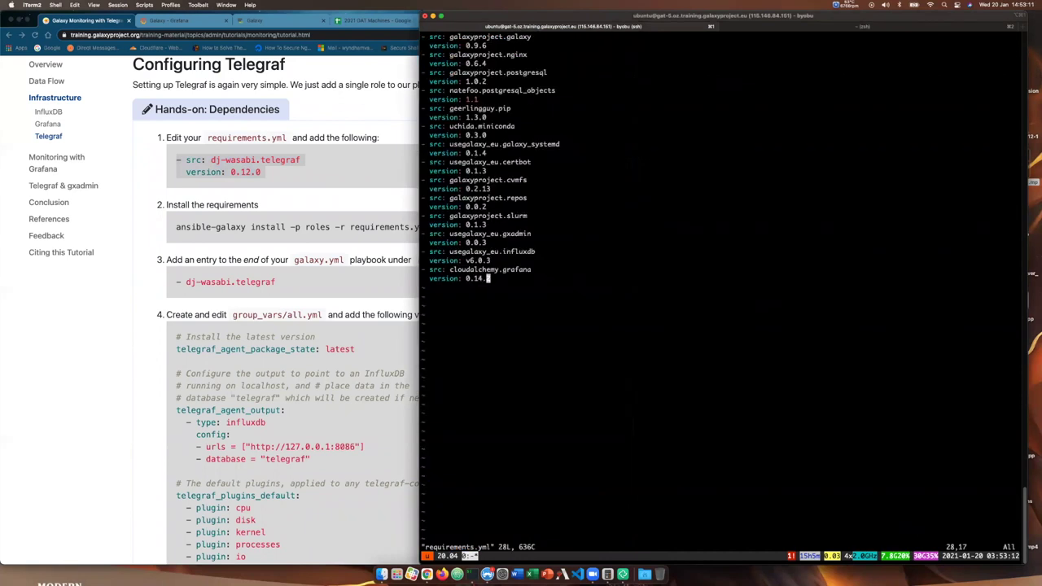
key(A)
key(Return)
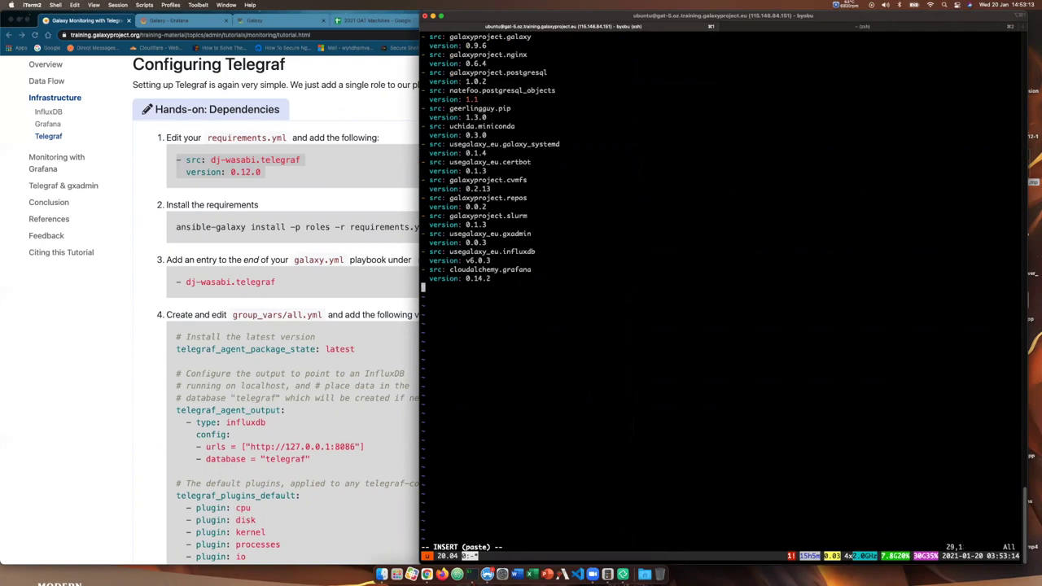
key(super+v)
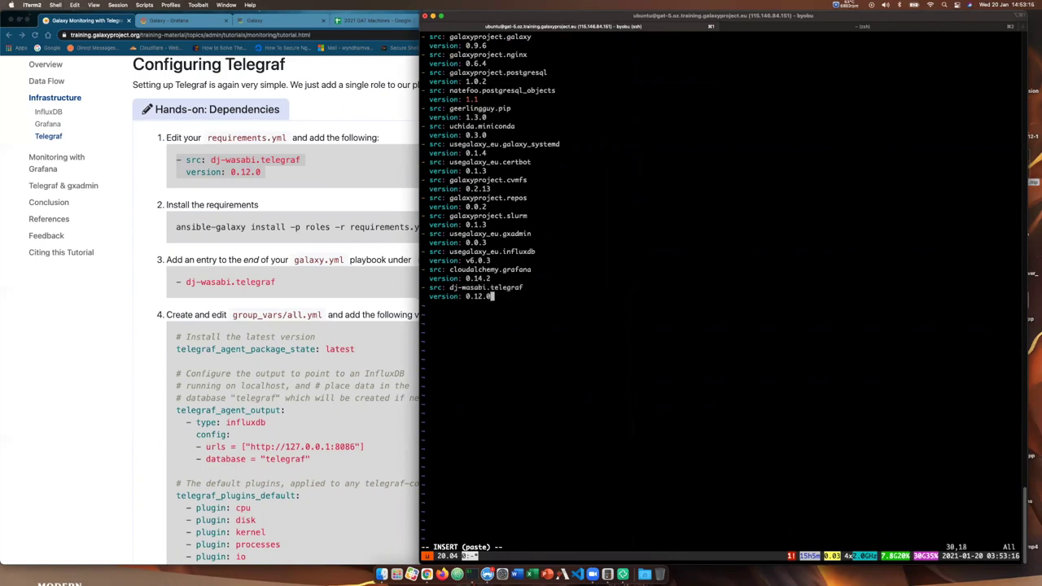
key(Escape)
text(:wq)
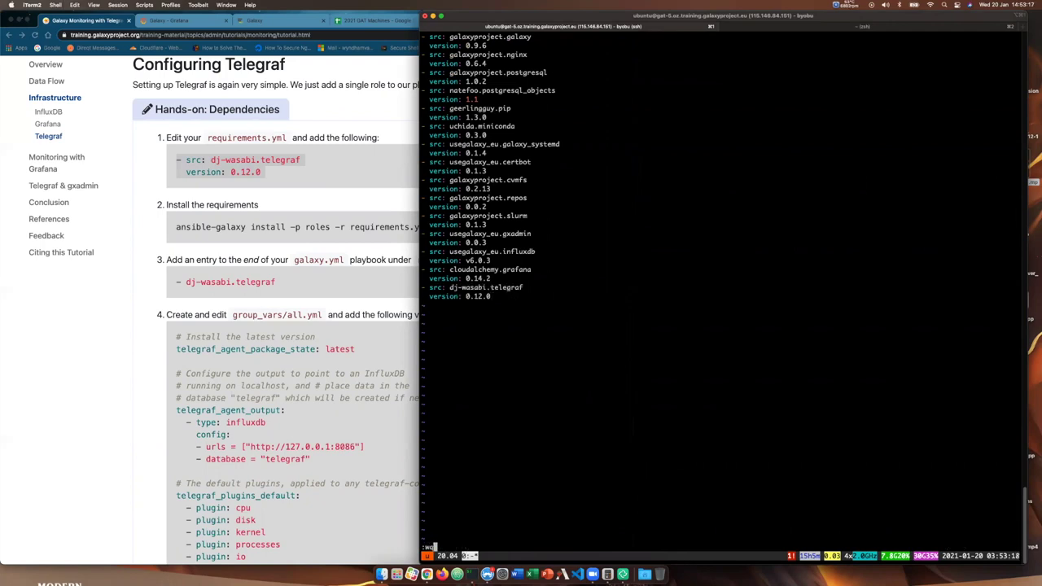
key(Return)
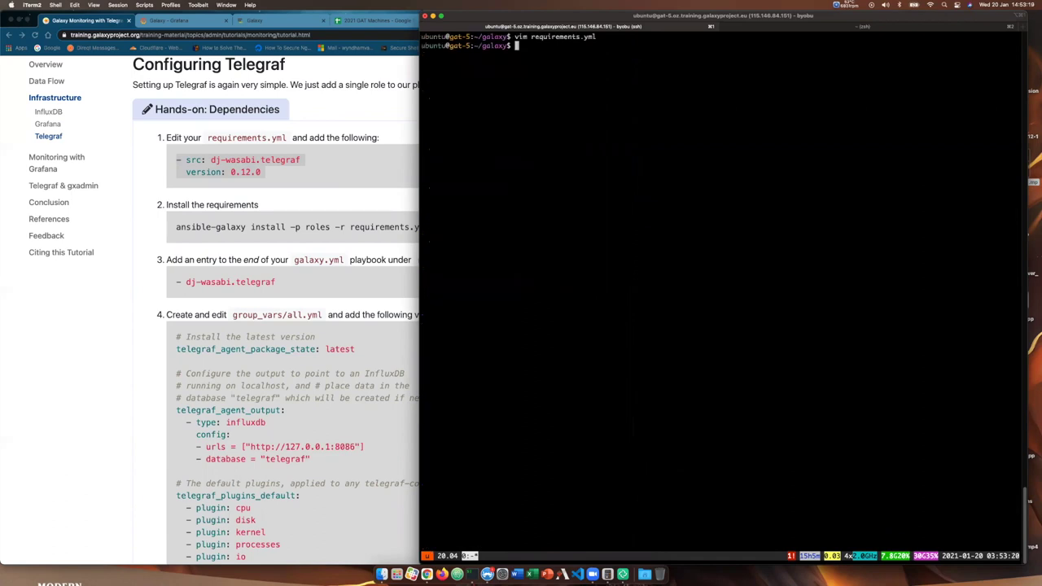
- Run the tutorial's ansible-galaxy install command to install the roles from requirements.yml
click(366, 234)
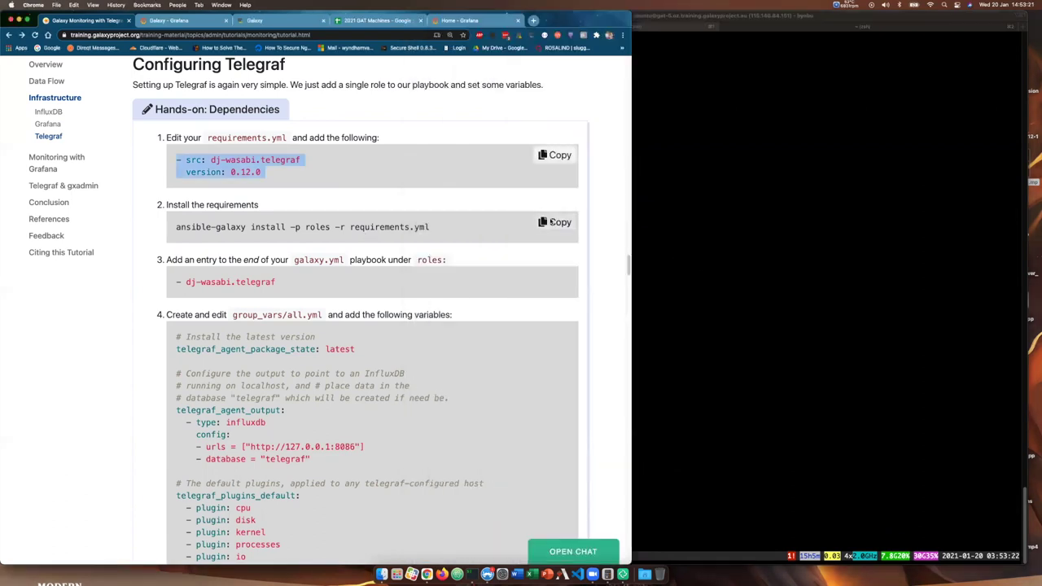
click(554, 222)
click(681, 223)
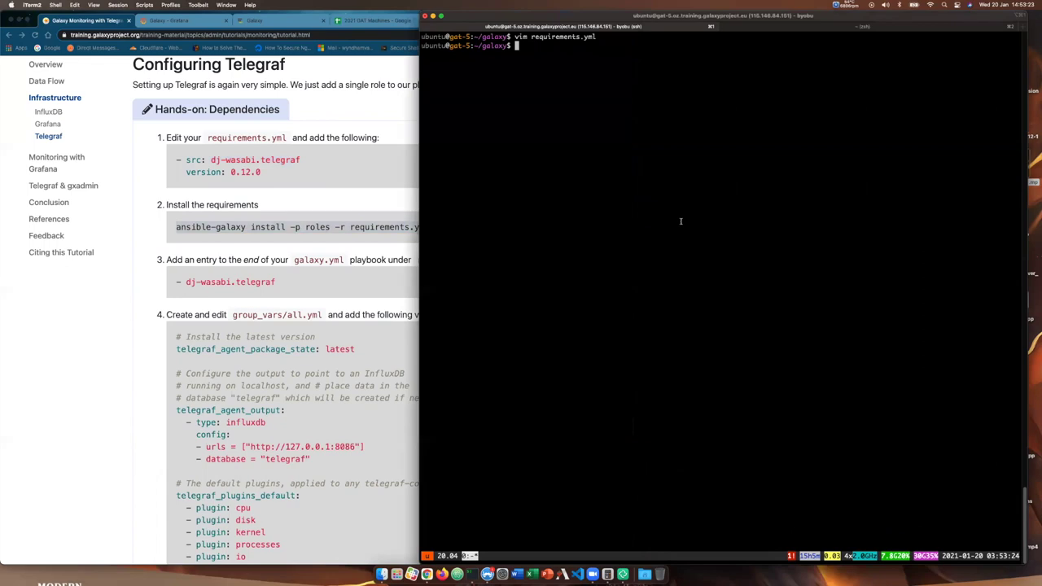
key(super+v)
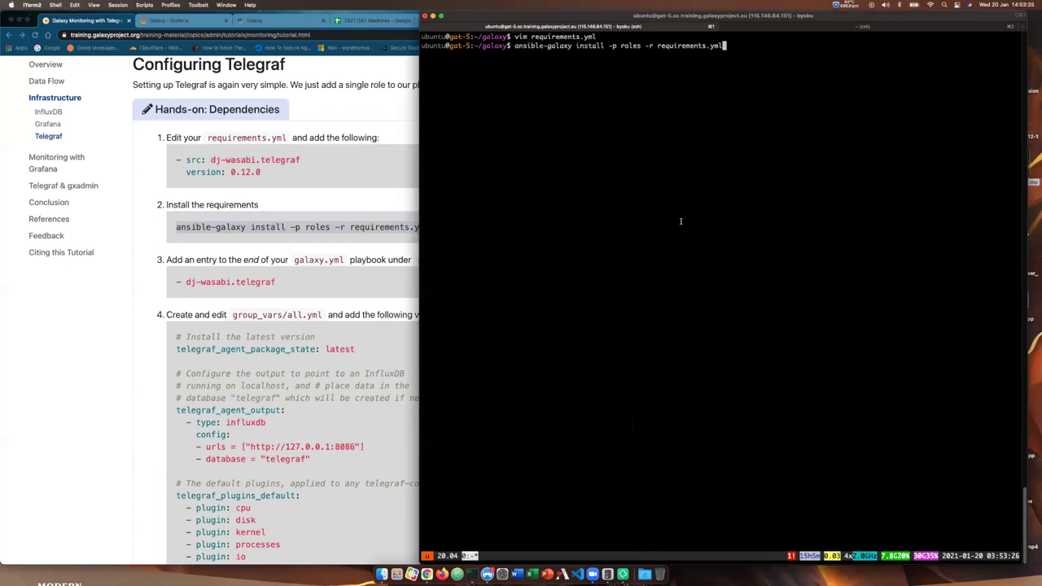
key(Return)
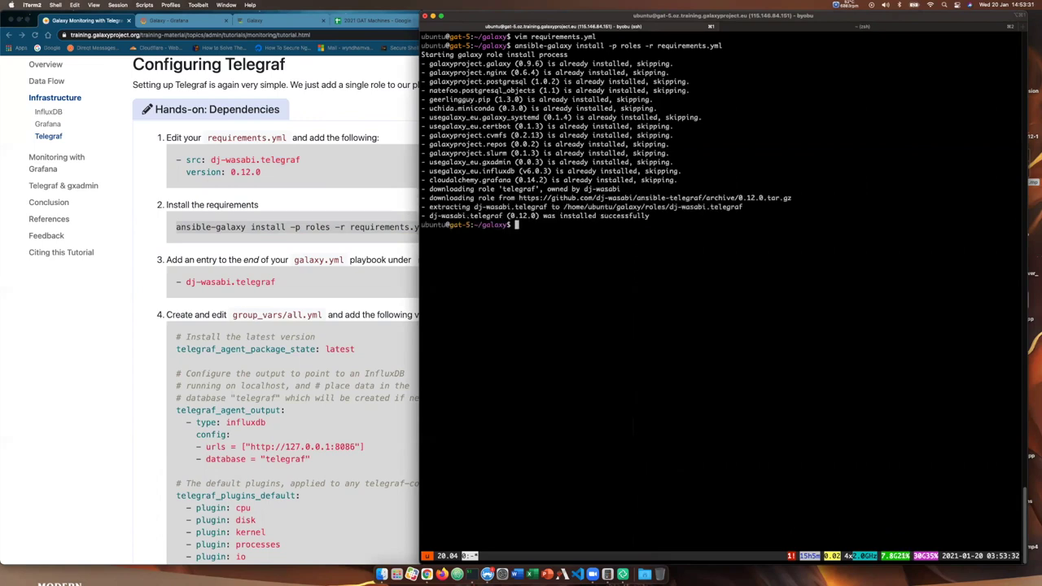
- Confirm dj-wasabi.telegraf appears in the roles folder listing, then return to the galaxy folder and clear the screen
text(cd roles)
key(Return)
text(ll)
key(Return)
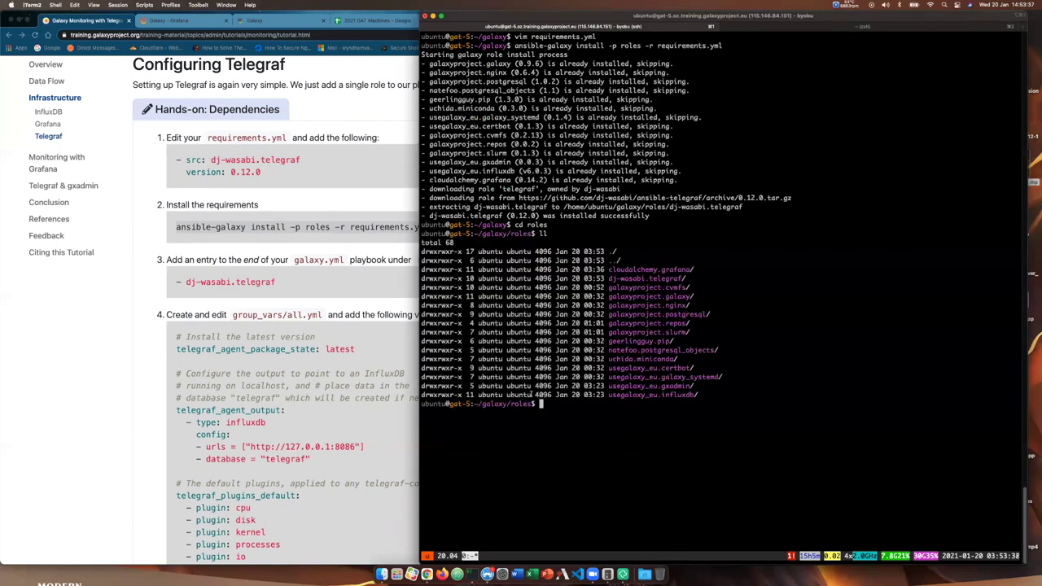
double_click(625, 278)
drag(625, 278, 686, 278)
click(696, 278)
text(cd ..)
key(Return)
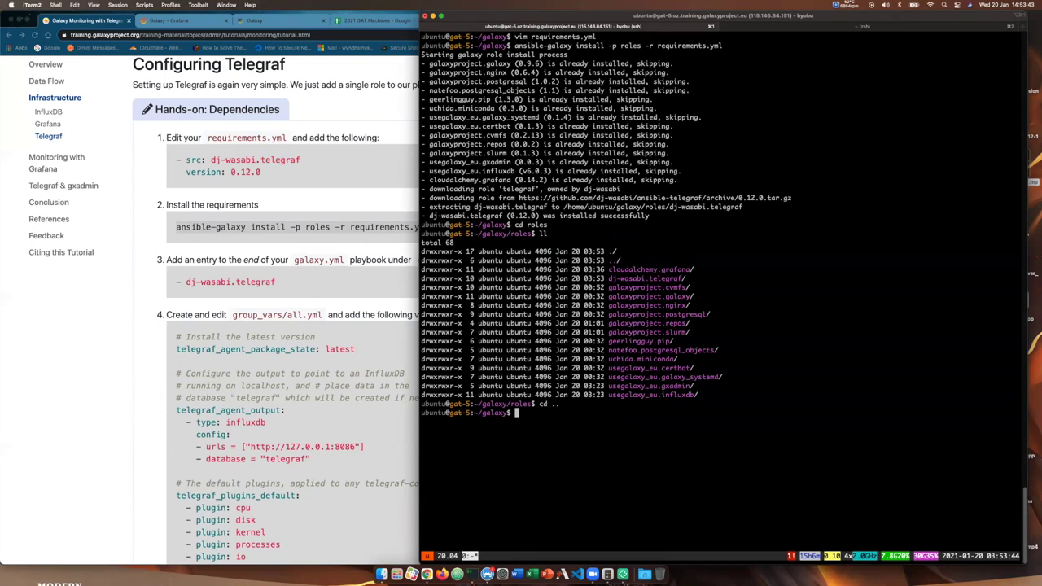
key(ctrl+l)
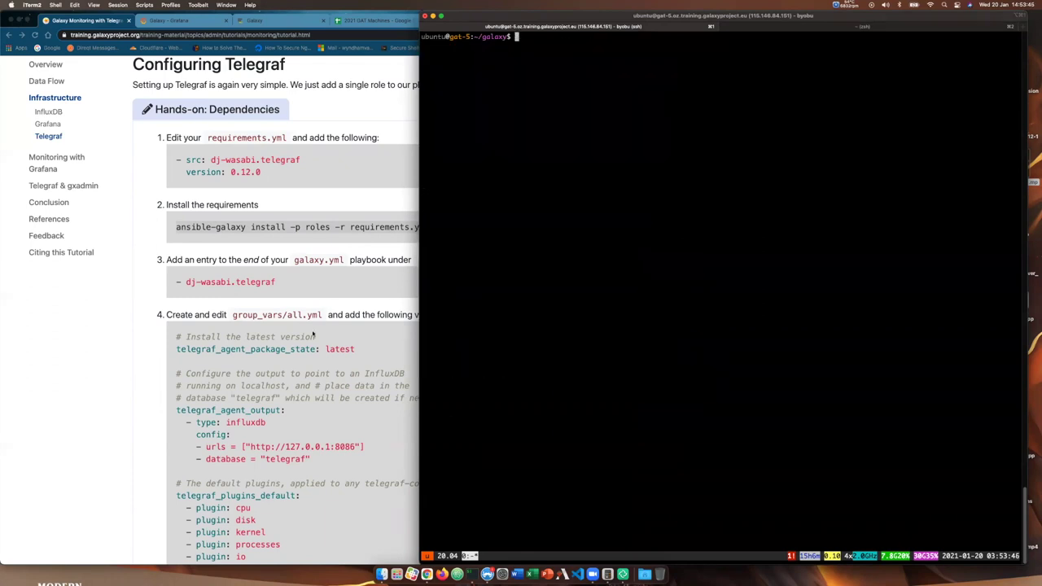
- Scroll the tutorial to the group_vars/all.yml step and copy its telegraf variables block
click(391, 305)
scroll(397, 340, down, 2)
scroll(398, 341, down, 1)
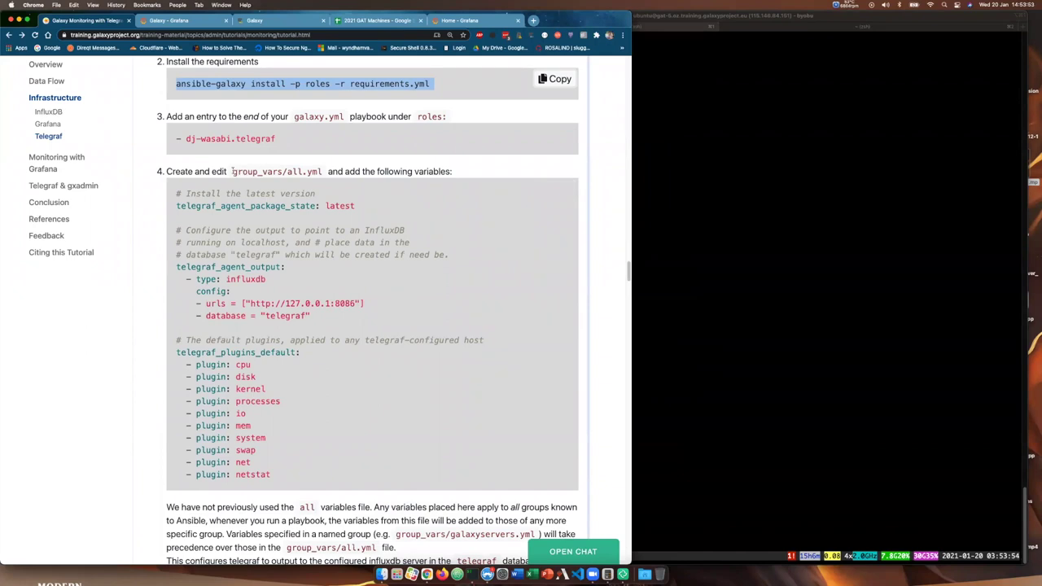
drag(233, 171, 324, 172)
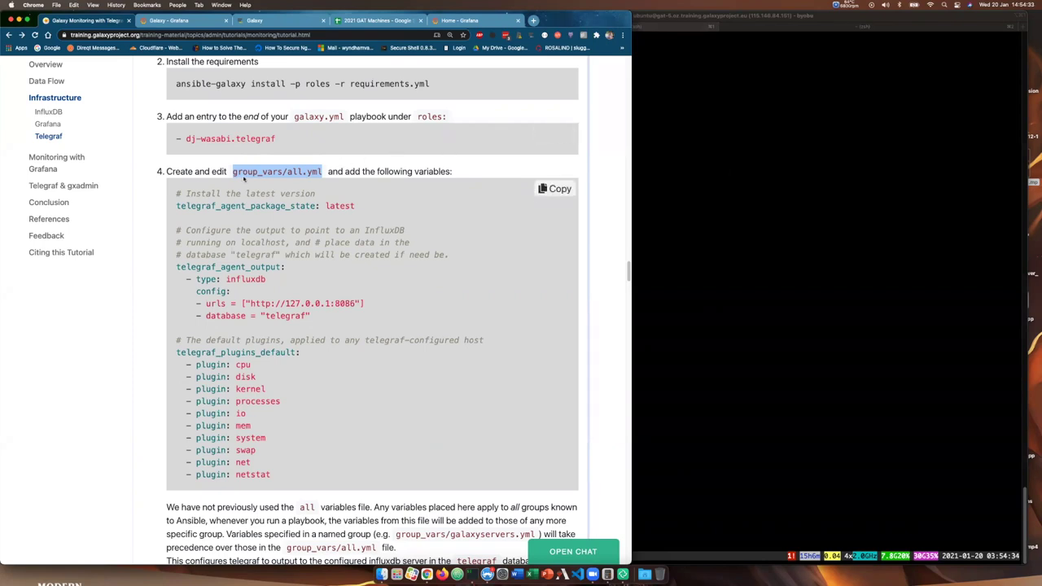
click(557, 188)
click(561, 189)
- Open group_vars/all.yml in vim and paste the telegraf variables block below the CVMFS settings
click(710, 187)
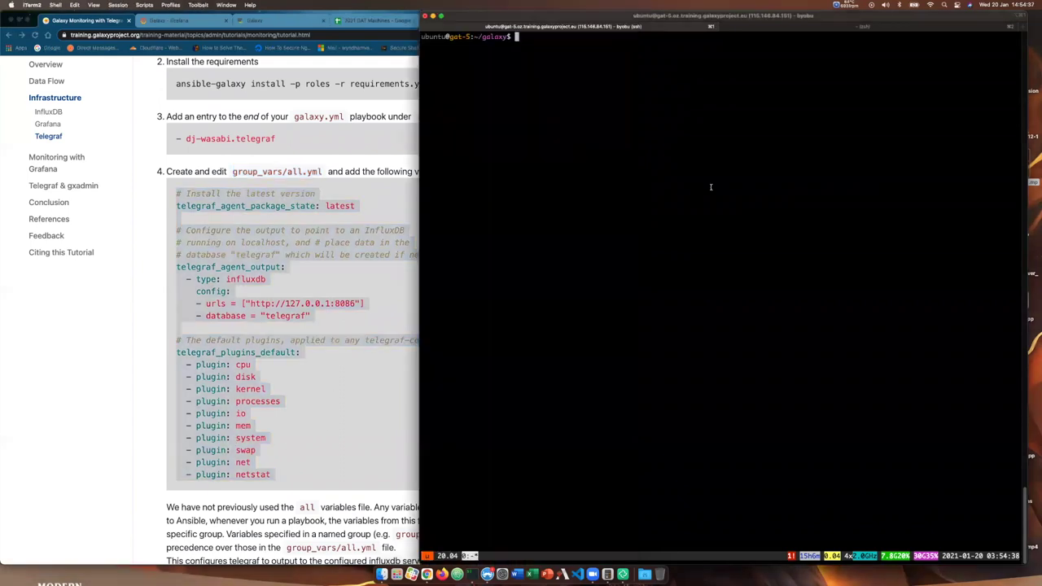
text(vim group_vars/all.yml)
key(Return)
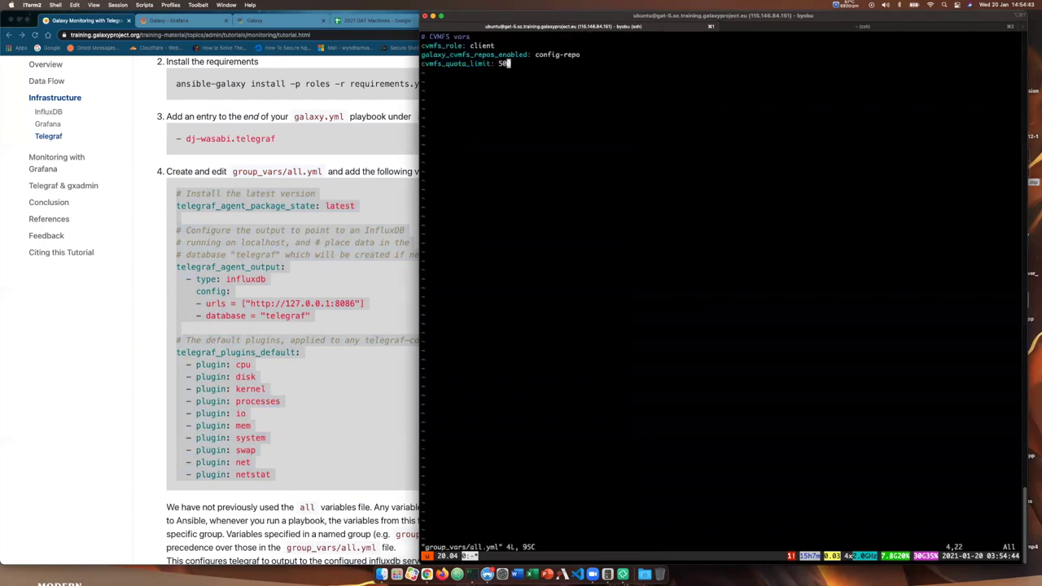
key(super+v)
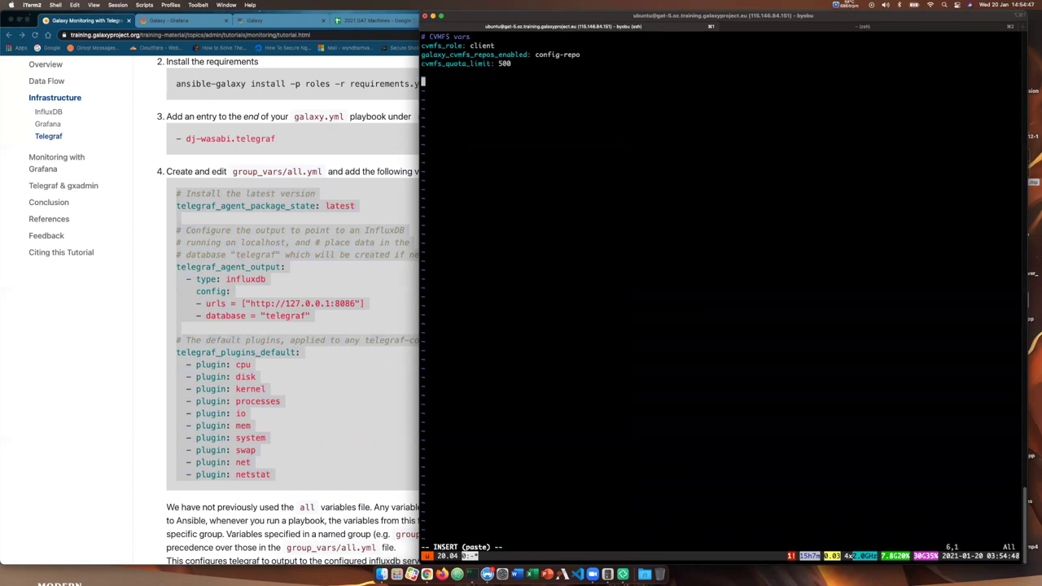
key(super+v)
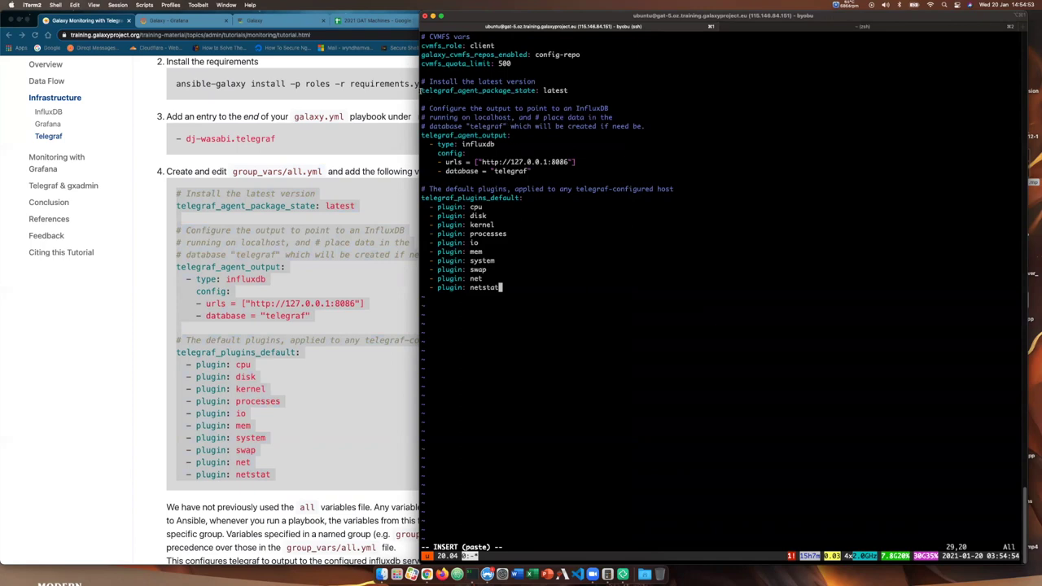
drag(421, 91, 568, 90)
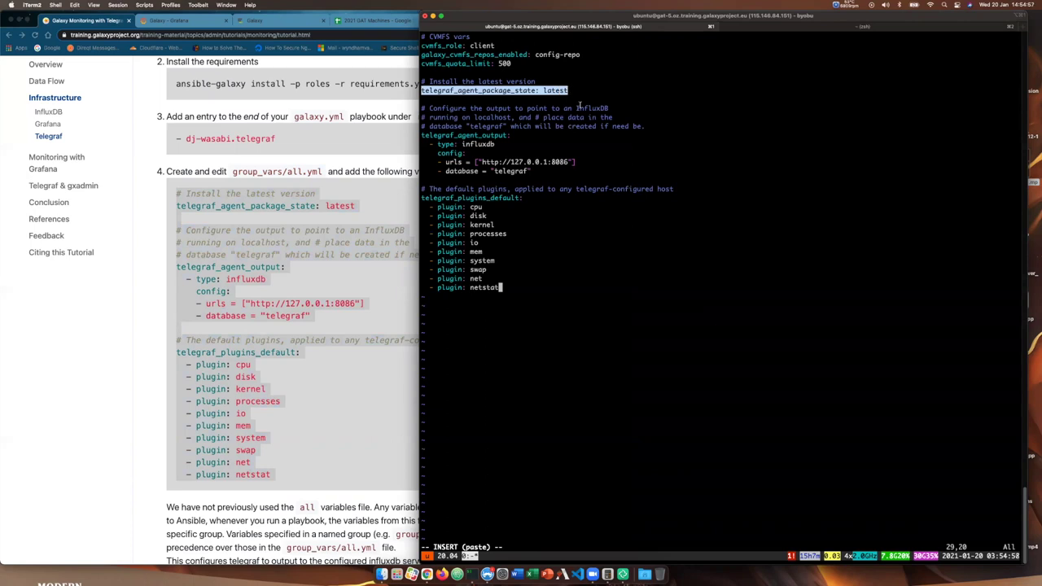
click(445, 143)
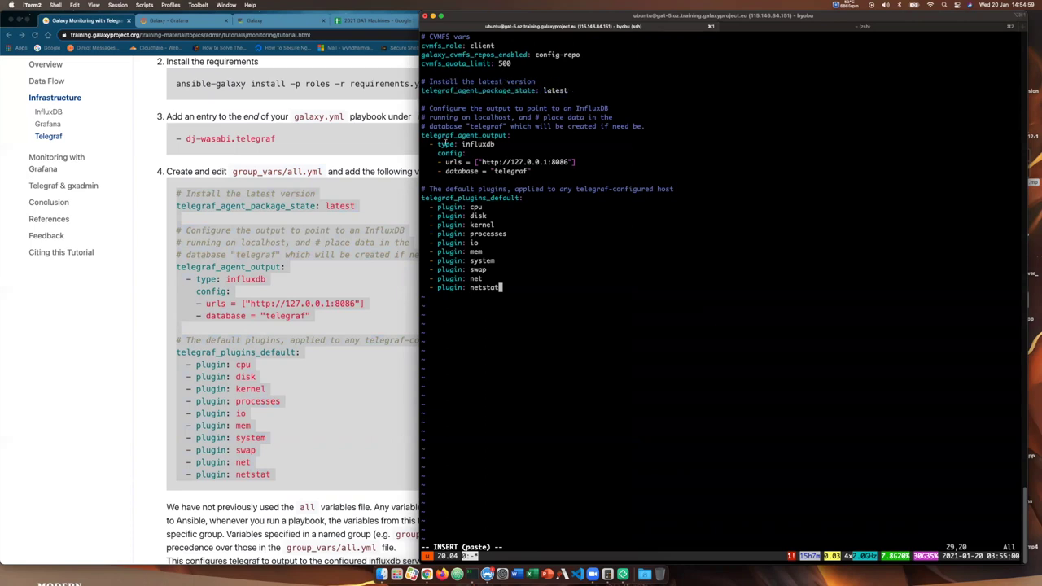
drag(421, 135, 512, 135)
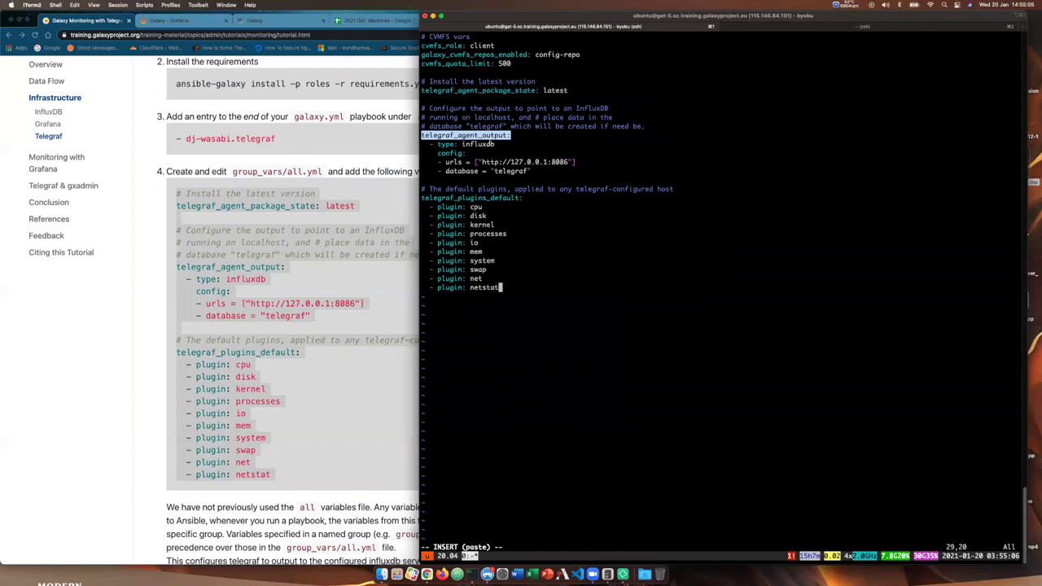
drag(462, 144, 495, 145)
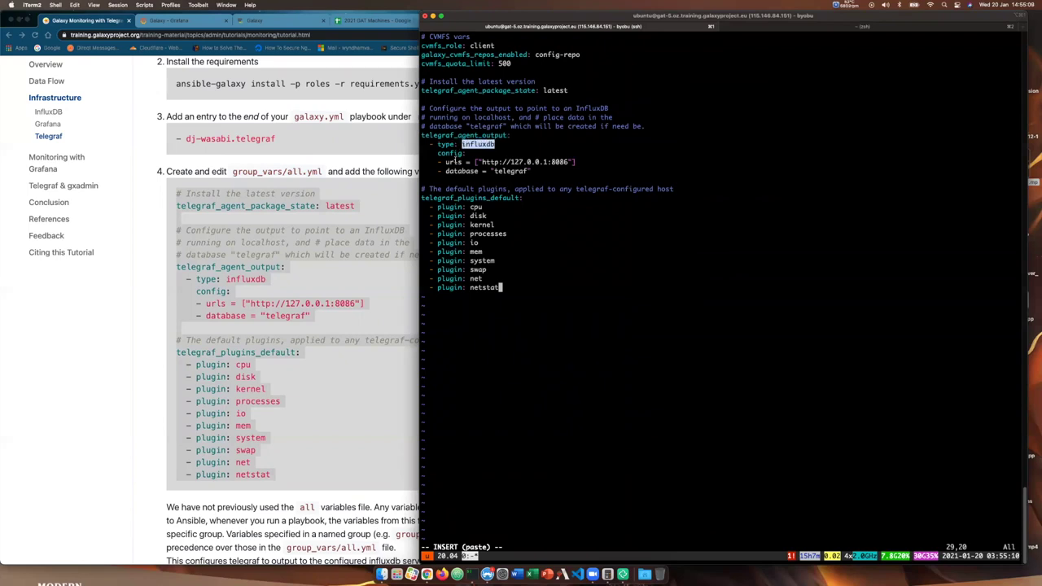
drag(446, 162, 470, 162)
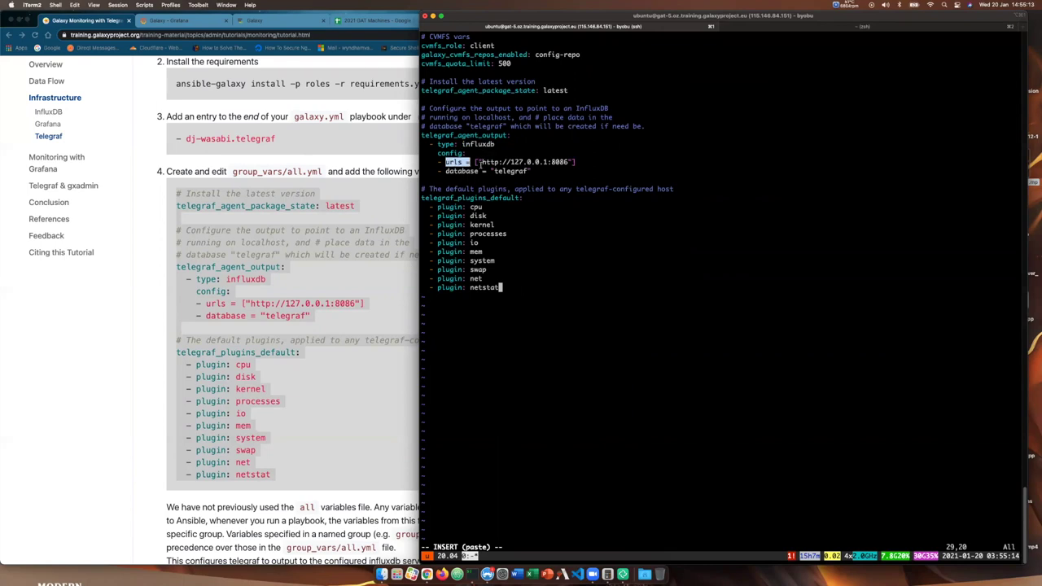
drag(480, 162, 569, 162)
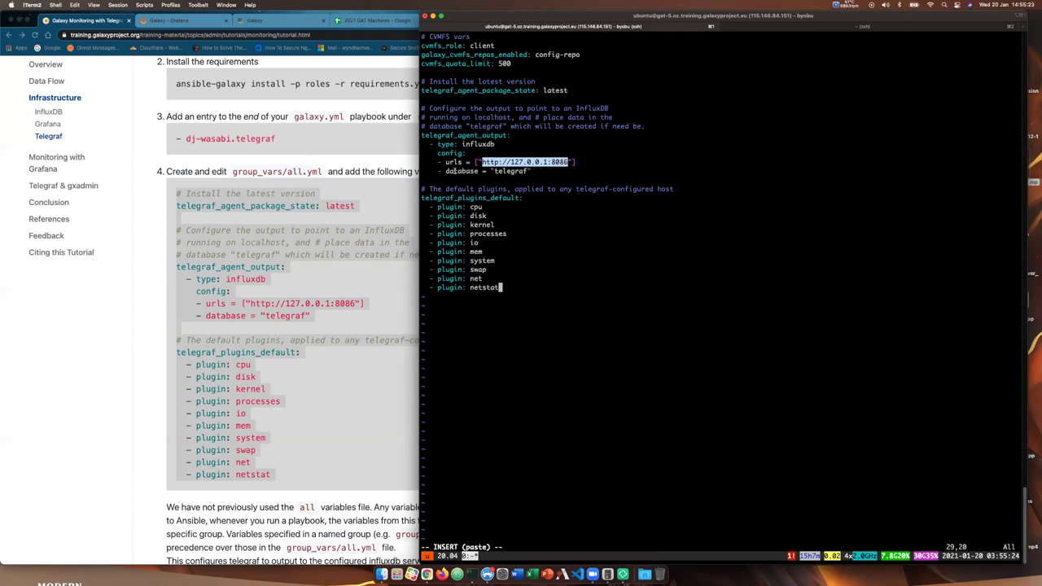
drag(445, 171, 531, 171)
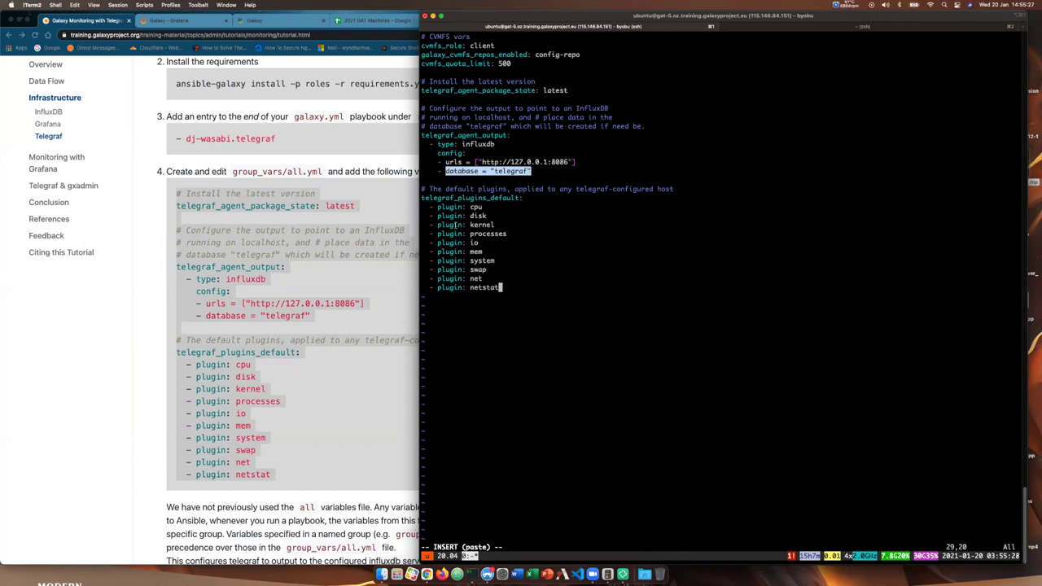
click(504, 198)
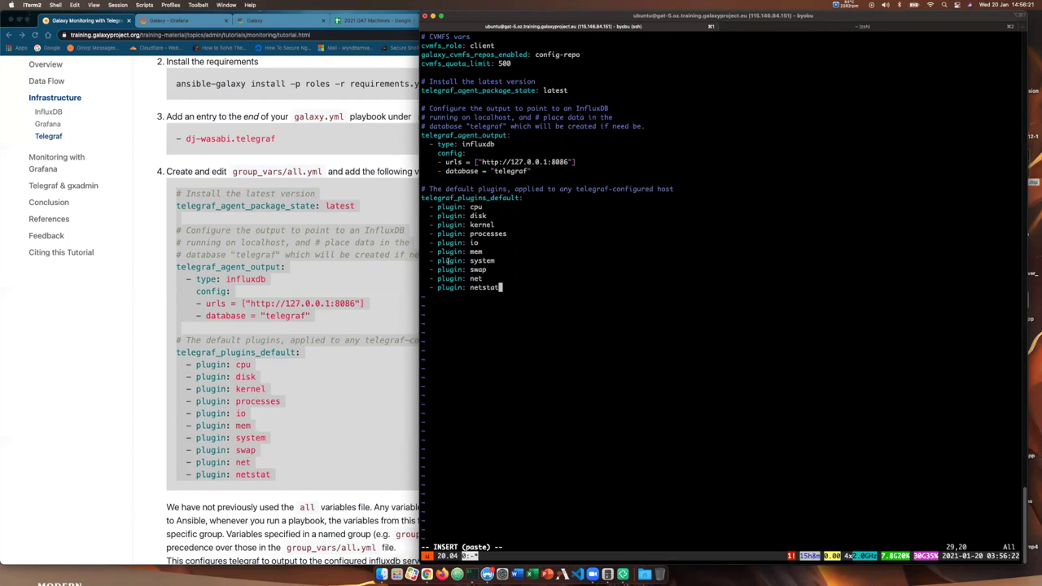
- Save group_vars/all.yml and quit vim with :wq
key(Escape)
text(:wq)
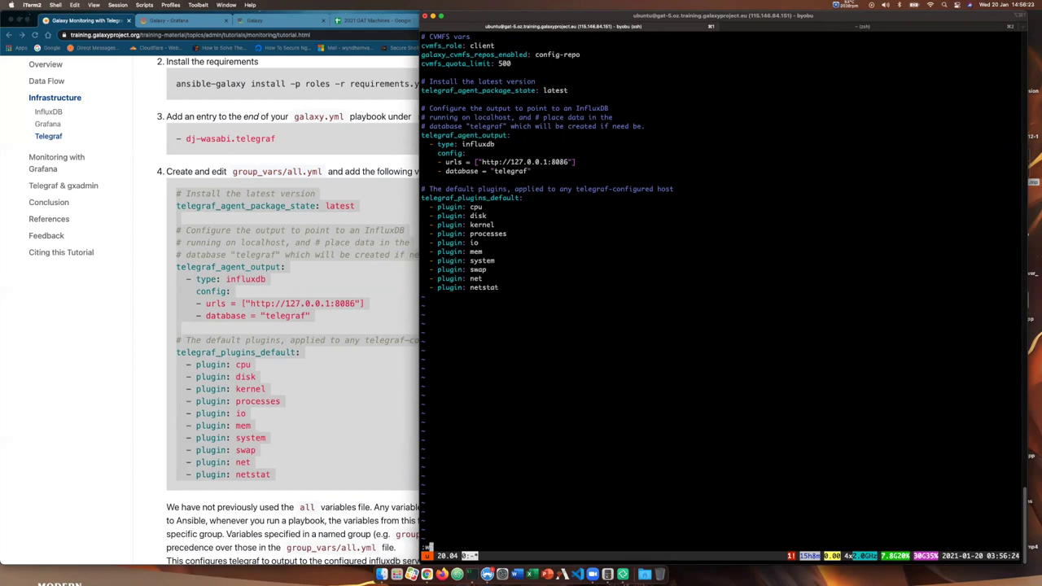
key(Return)
- Copy the step 5 telegraf_plugins_extra code block from the Telegraf tutorial in Chrome
key(super+Tab)
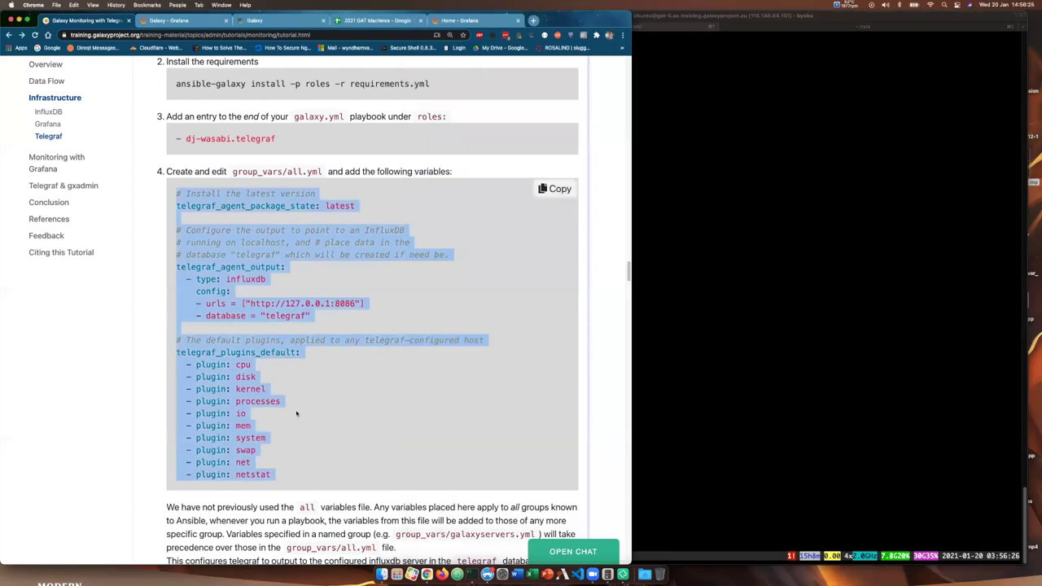
scroll(340, 313, down, 5)
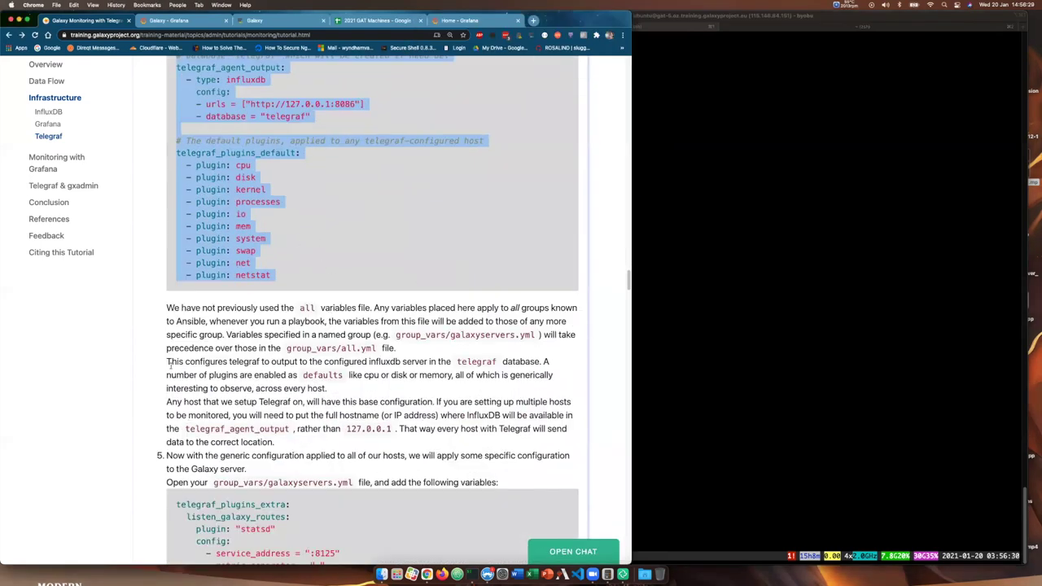
scroll(370, 416, down, 6)
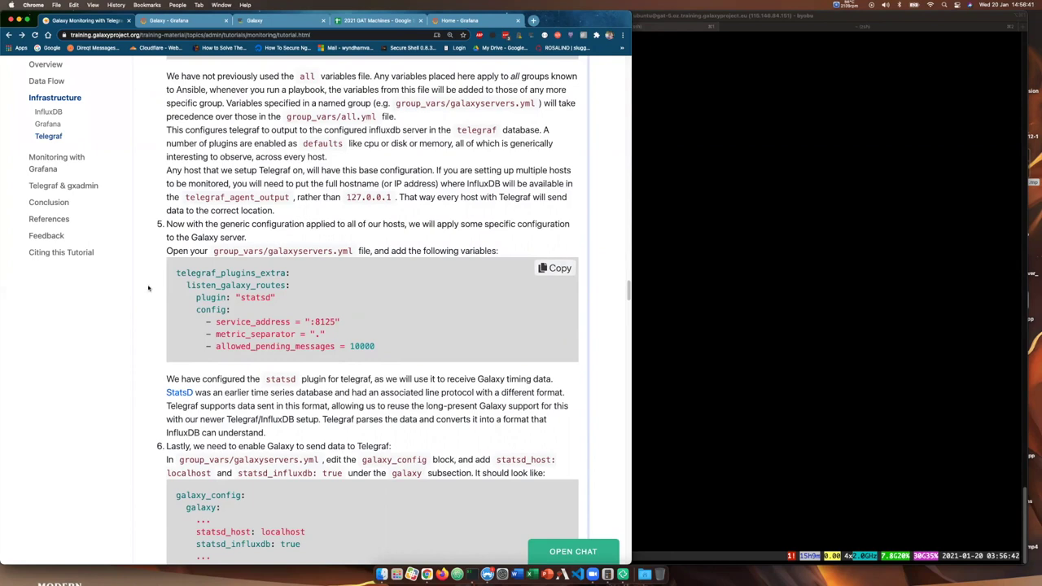
drag(175, 273, 290, 273)
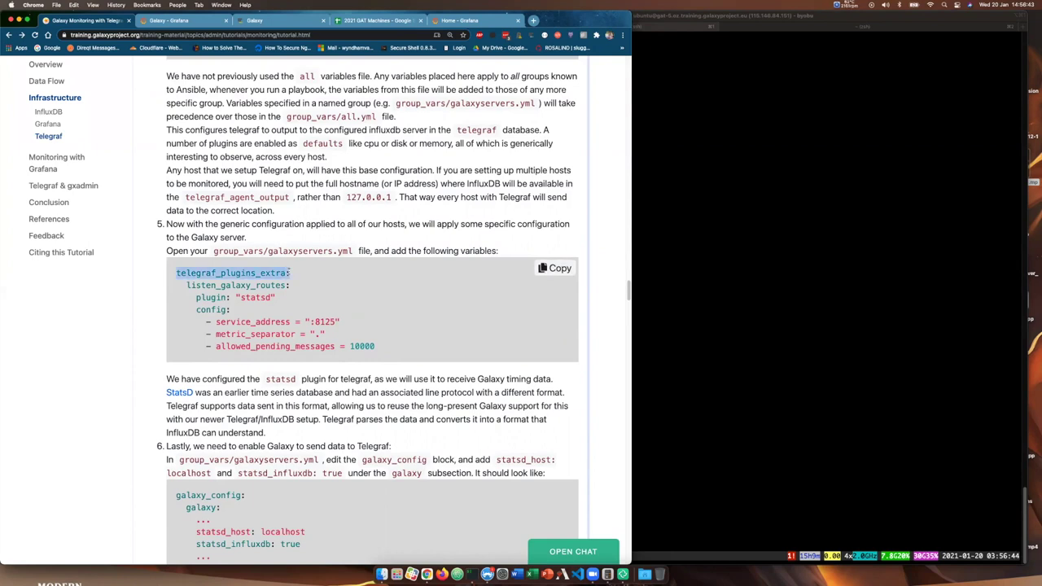
scroll(217, 163, up, 5)
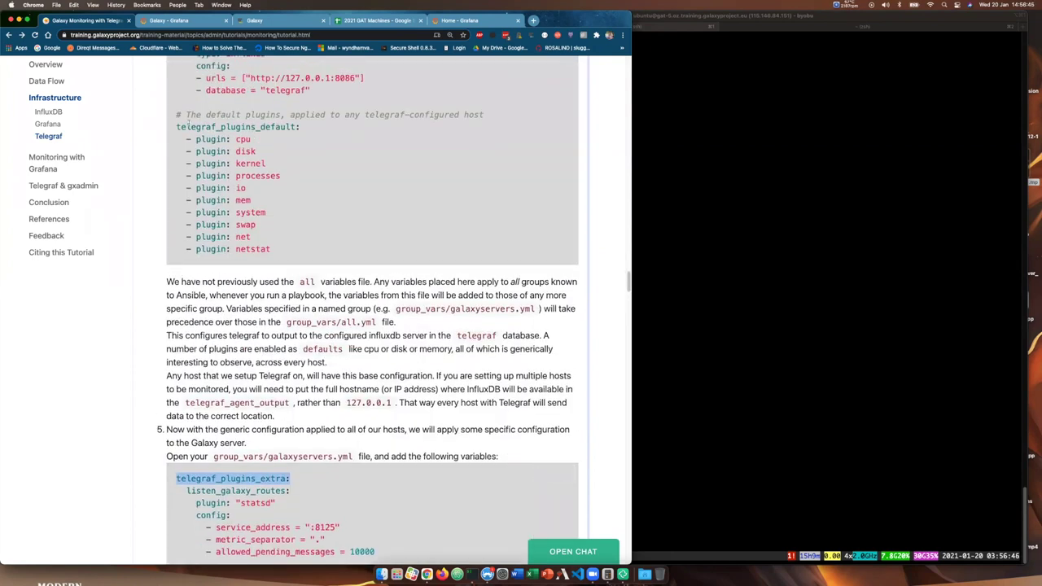
drag(176, 127, 295, 127)
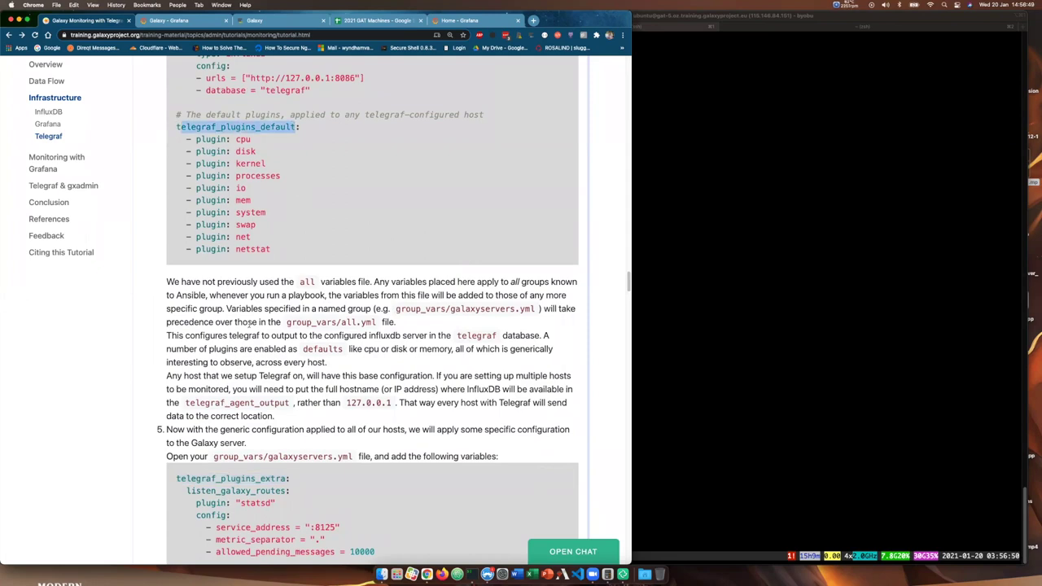
scroll(249, 324, down, 5)
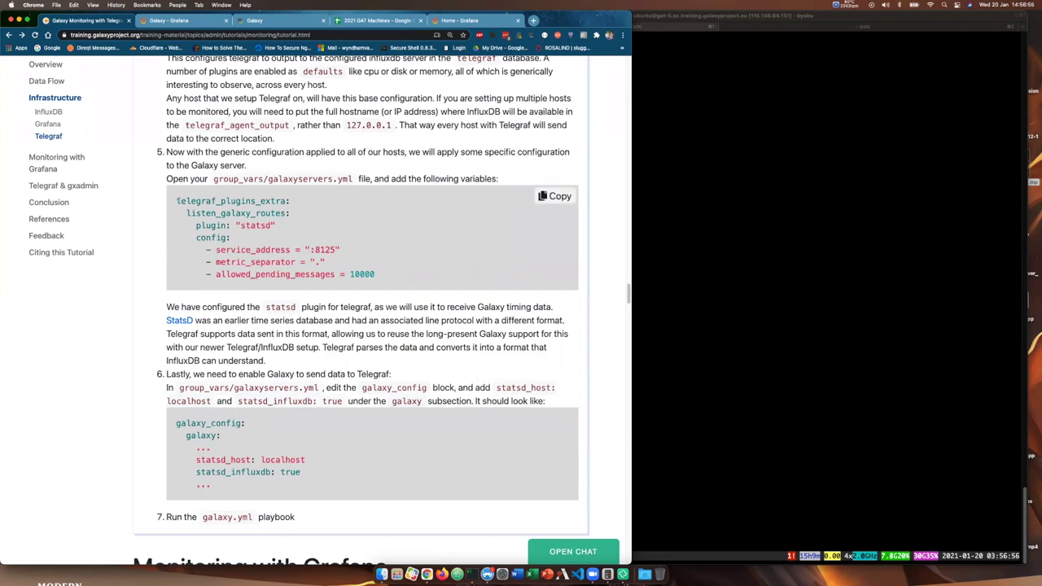
drag(176, 201, 353, 182)
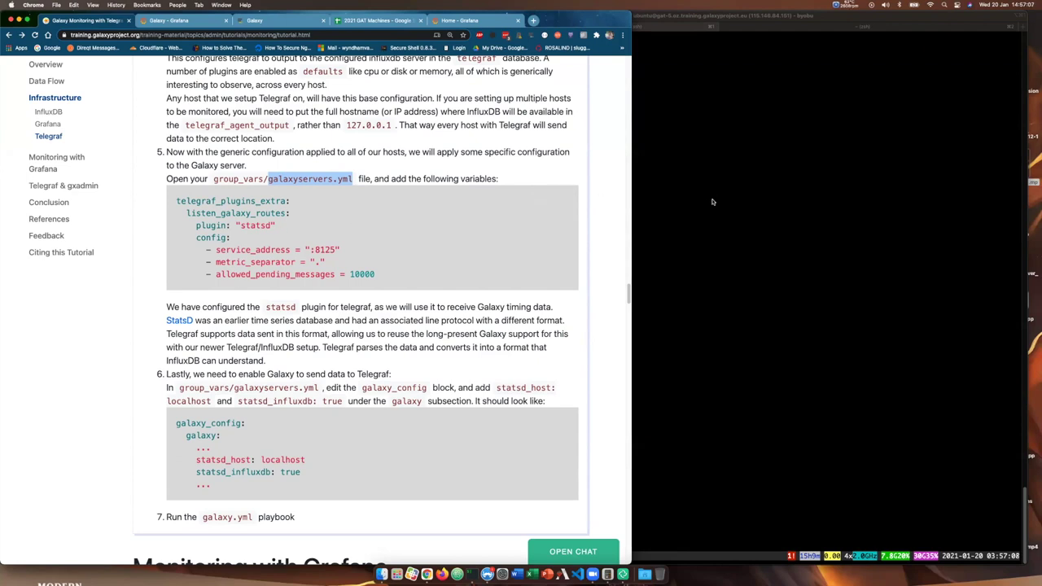
click(557, 196)
- Append a '#Telegraf settings' comment and the pasted statsd block to galaxyservers.yml in vim
click(680, 203)
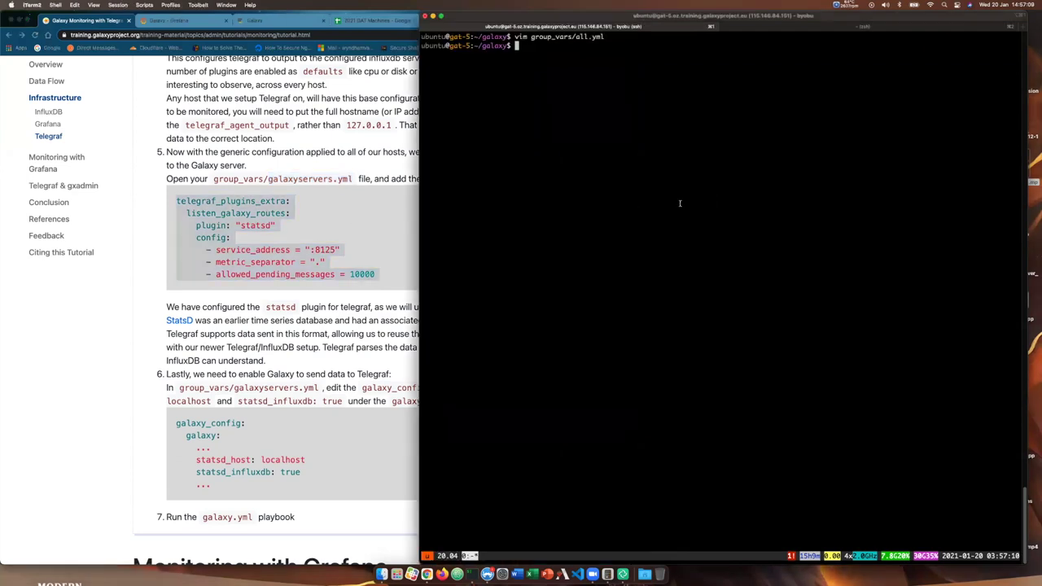
text(vim group_vars/galaxyservers.yml)
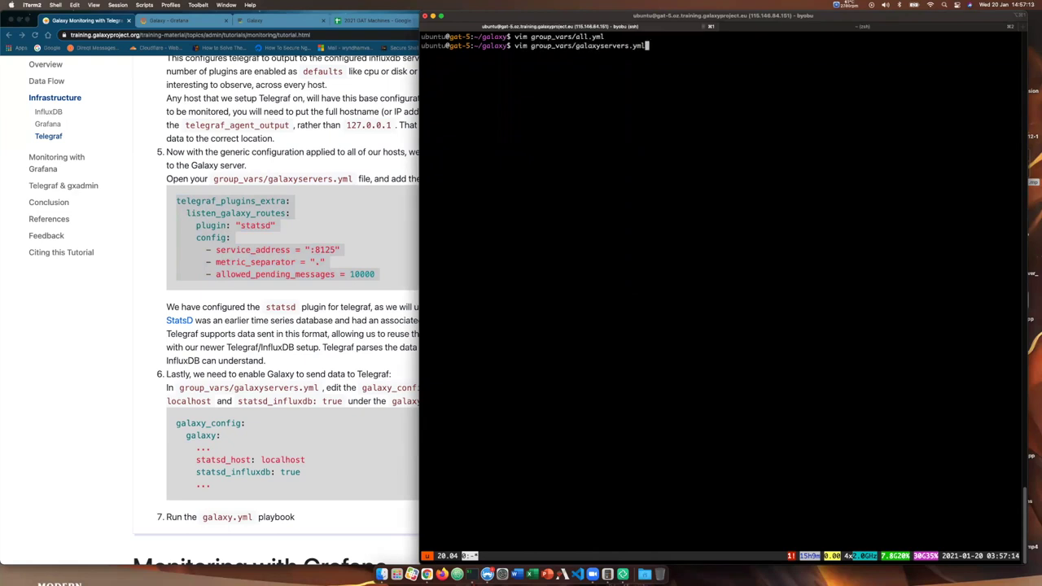
key(Return)
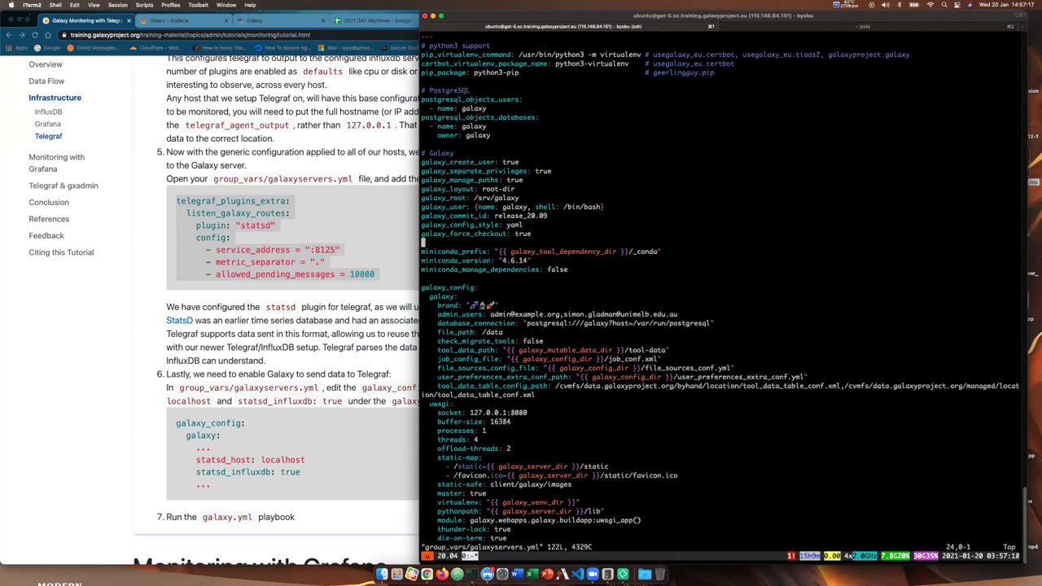
scroll(720, 293, down, 15)
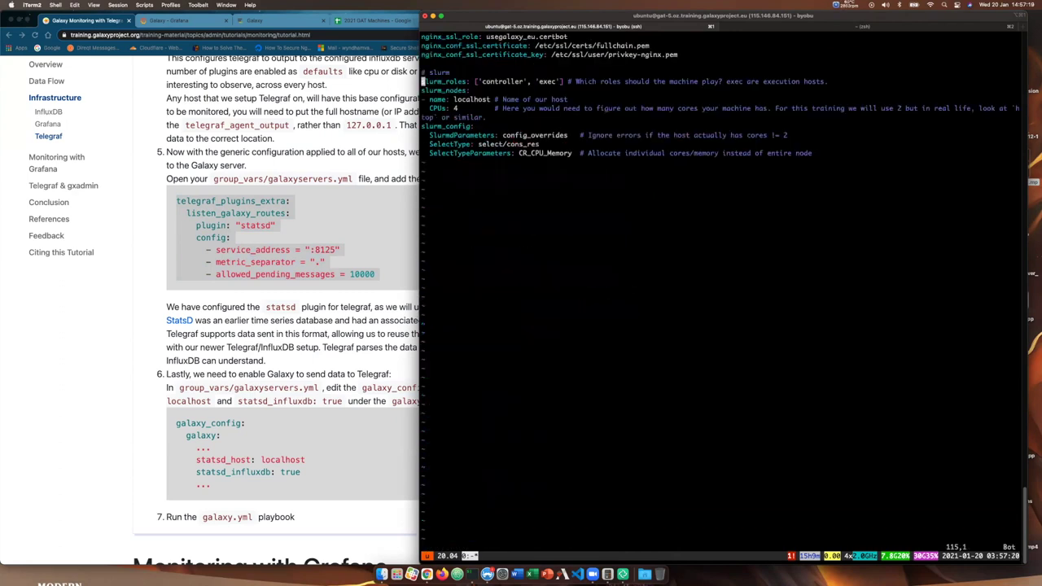
key(Down)
key(Down)
key(Down)
key(Down)
key(End)
key(a)
key(Return)
key(Return)
key(Return)
text(#Telegraf settings)
key(Return)
key(super+v)
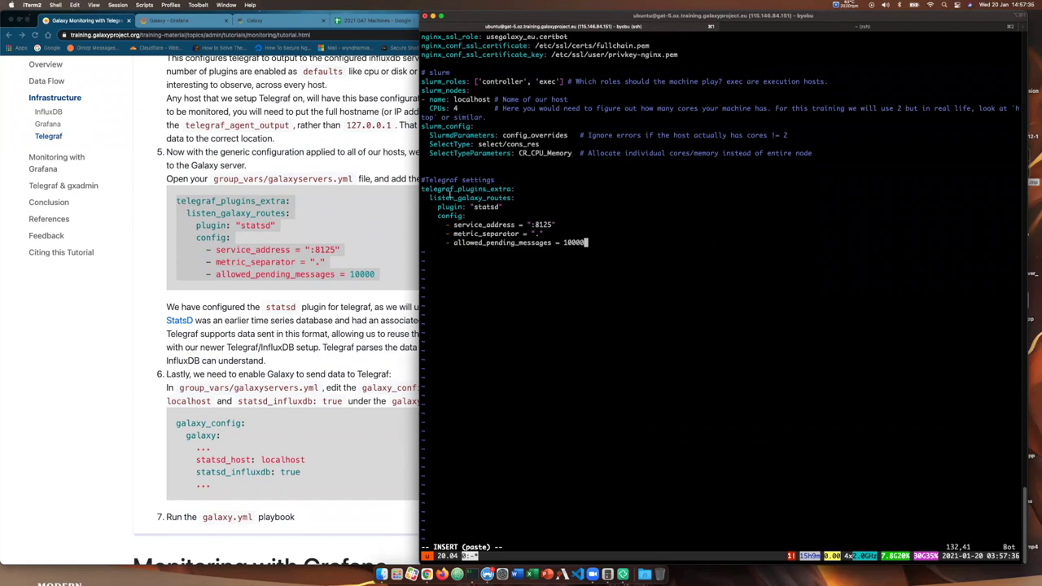
- Check the pasted listen_galaxy_routes, statsd and 10000 pending-messages lines against the tutorial
drag(429, 197, 511, 198)
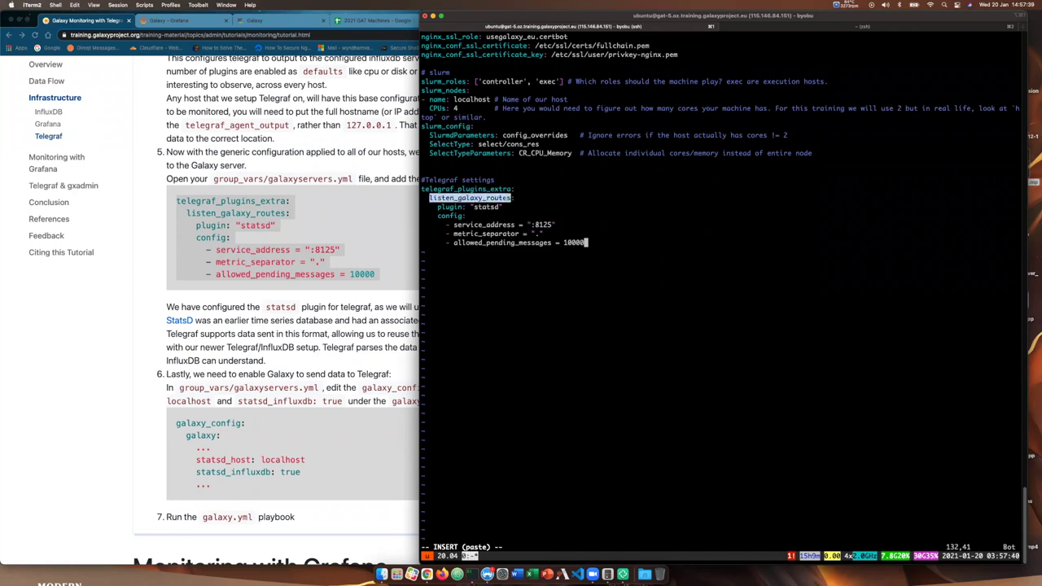
drag(437, 207, 504, 209)
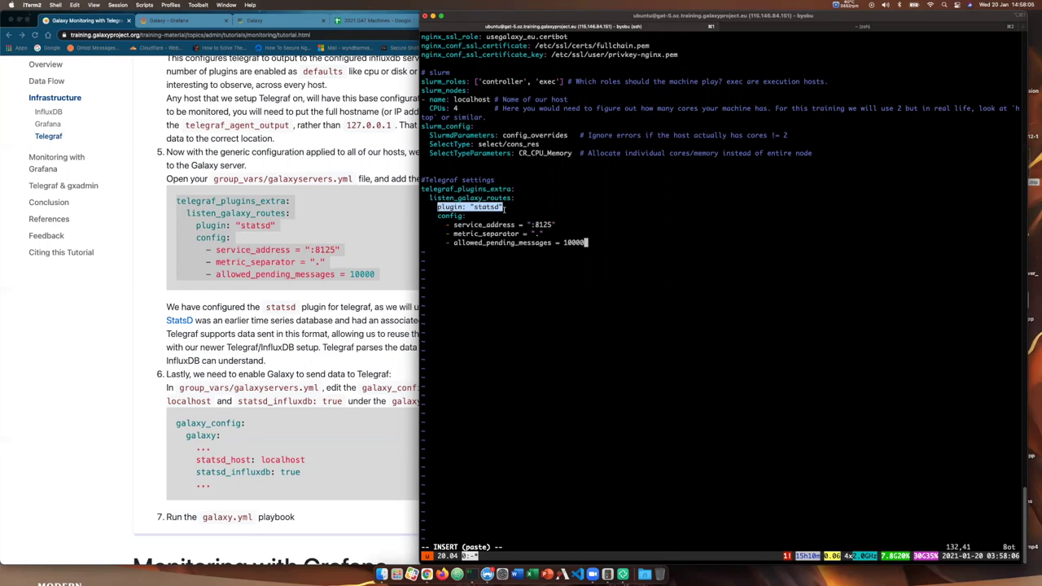
click(535, 237)
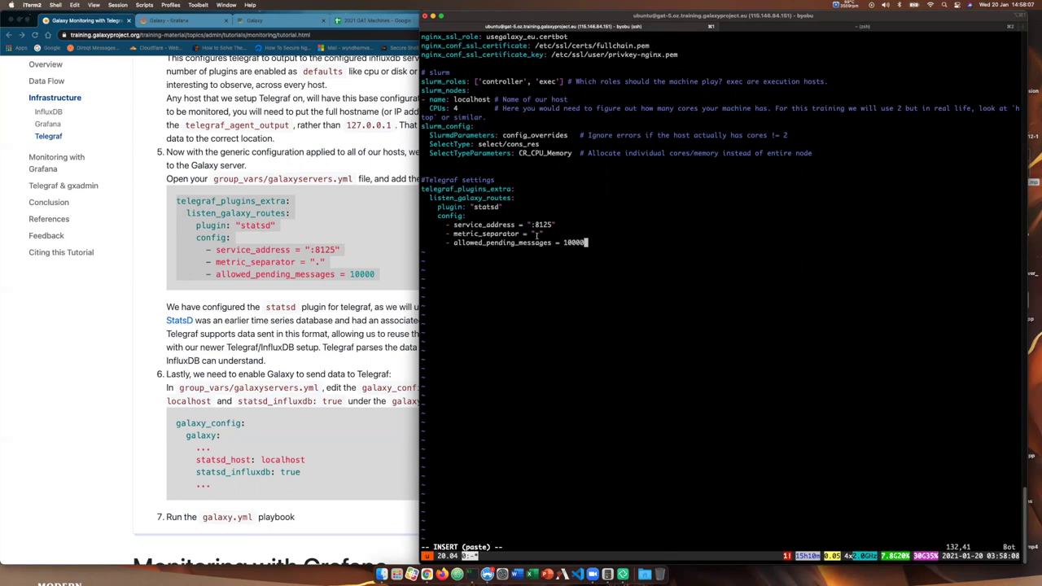
drag(563, 243, 587, 242)
click(513, 258)
drag(420, 189, 589, 242)
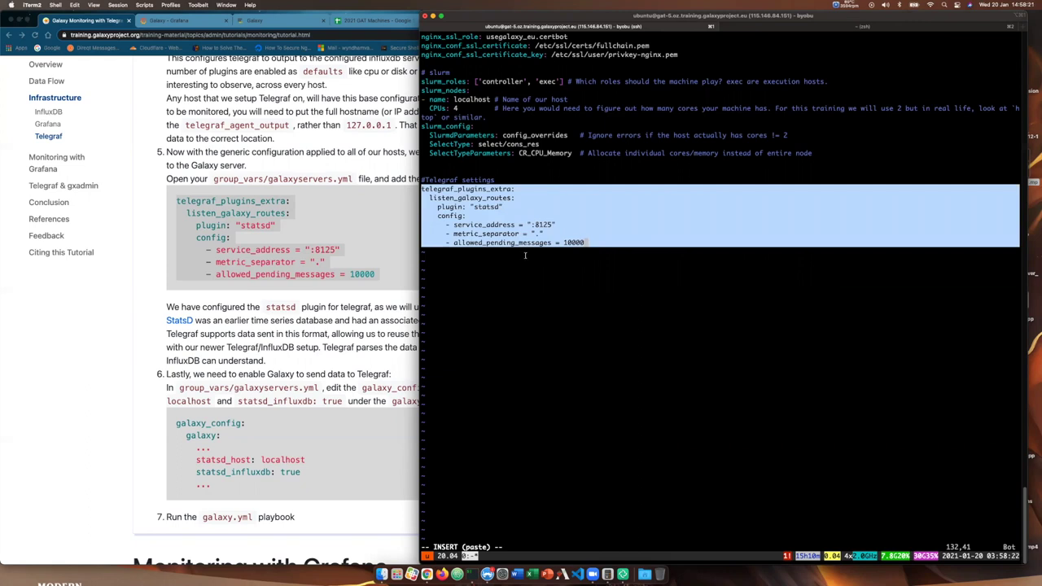
click(370, 306)
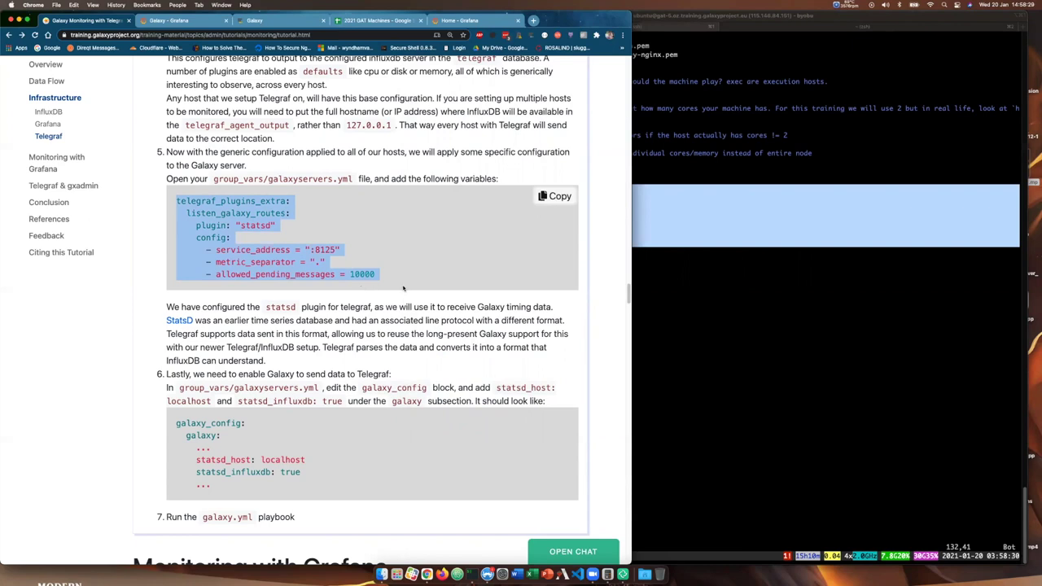
click(660, 298)
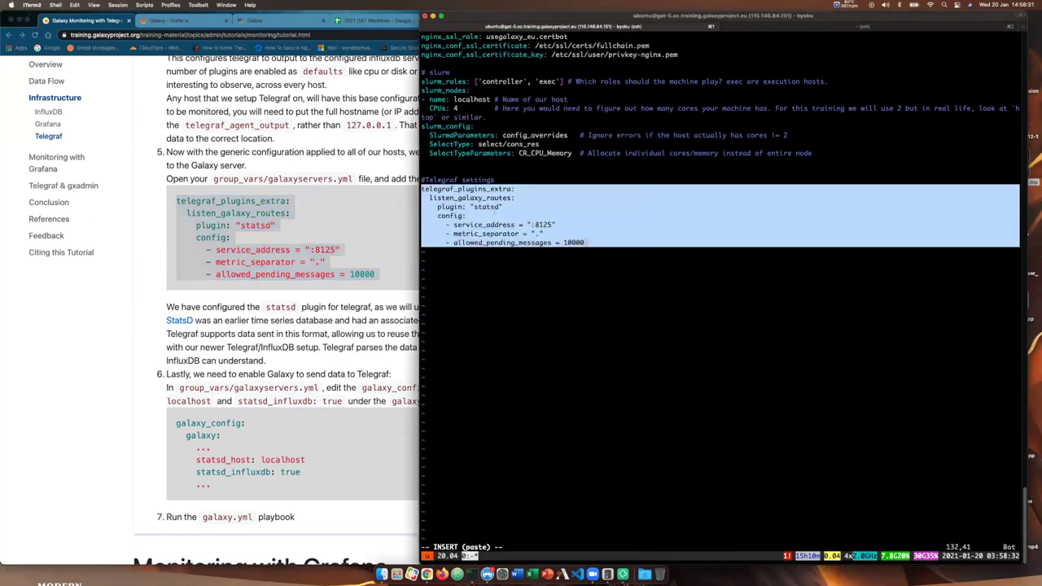
click(470, 201)
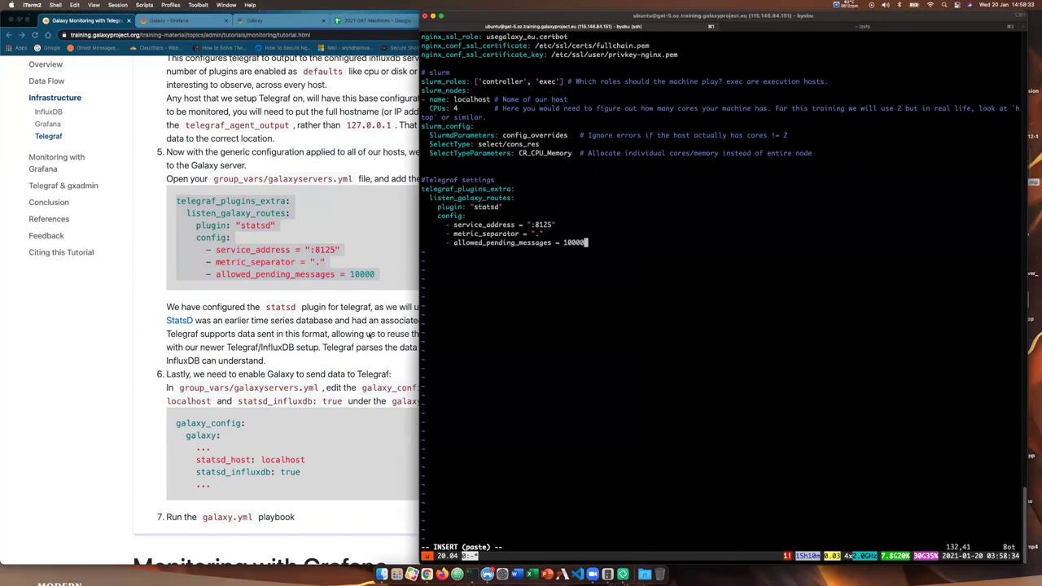
click(370, 334)
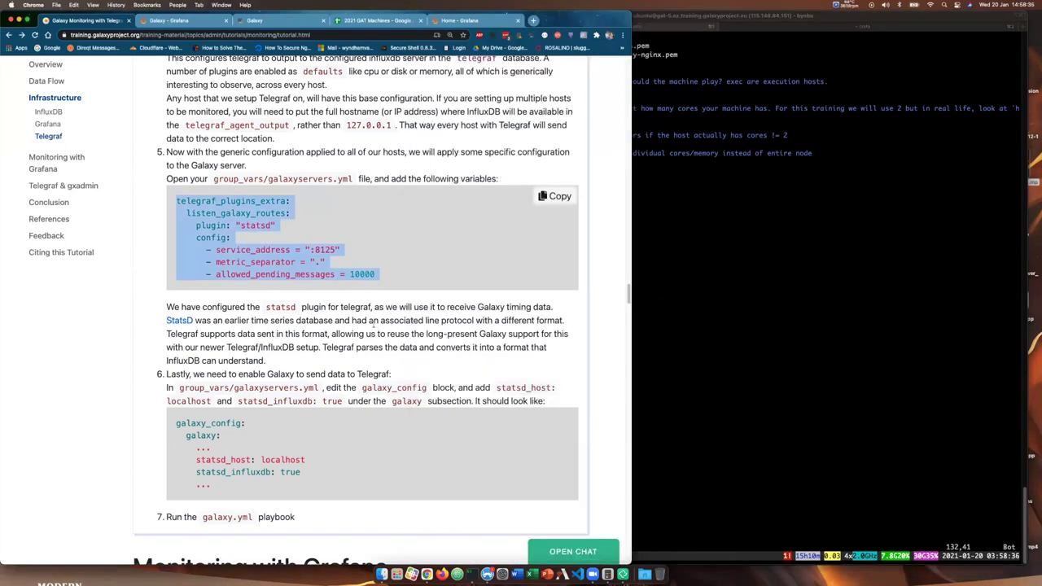
- Select and copy the statsd_host: localhost and statsd_influxdb: true lines from step 6
scroll(372, 323, down, 3)
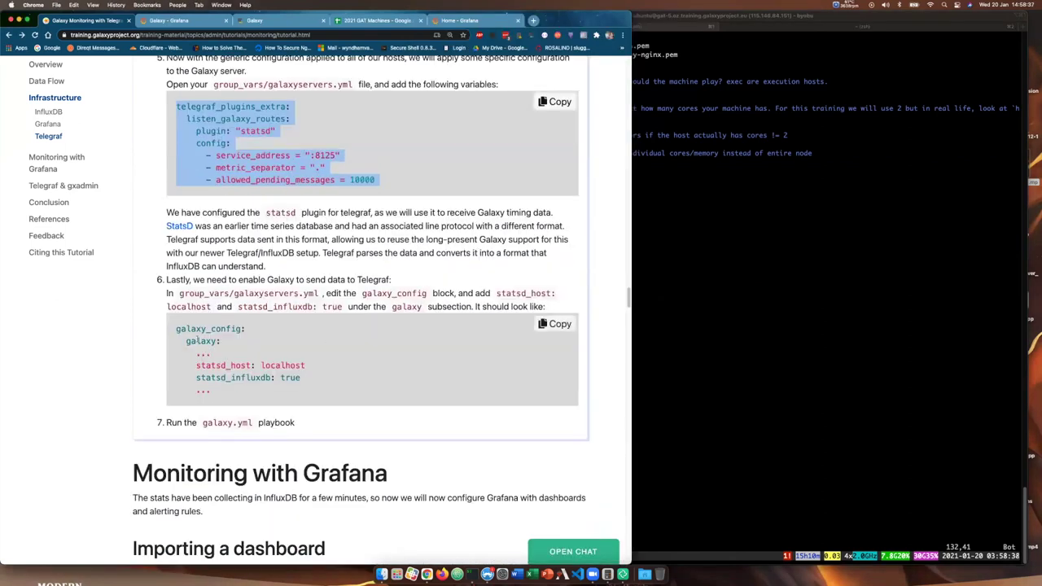
drag(195, 365, 303, 366)
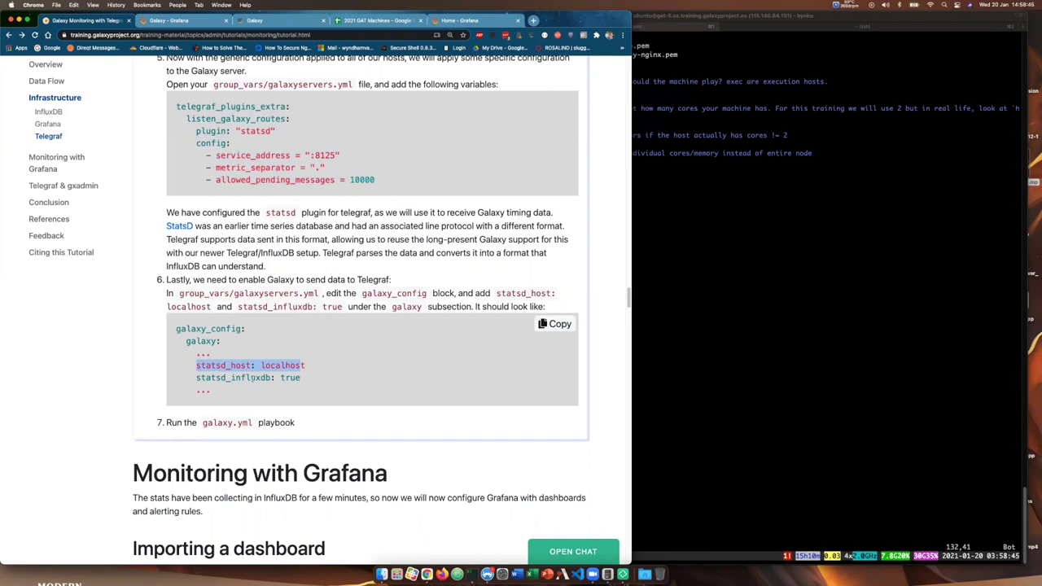
drag(196, 379, 301, 383)
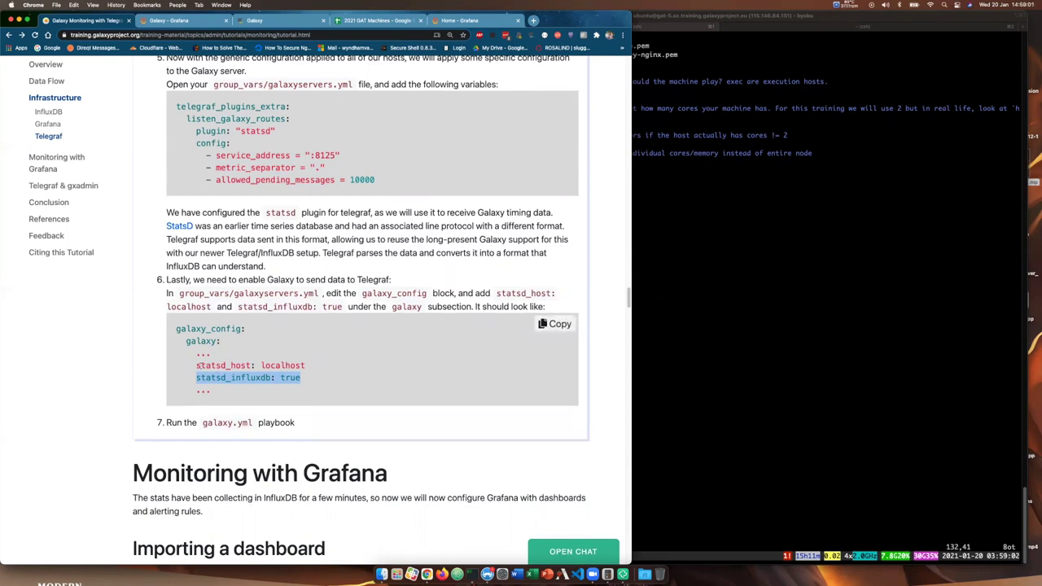
drag(196, 366, 303, 377)
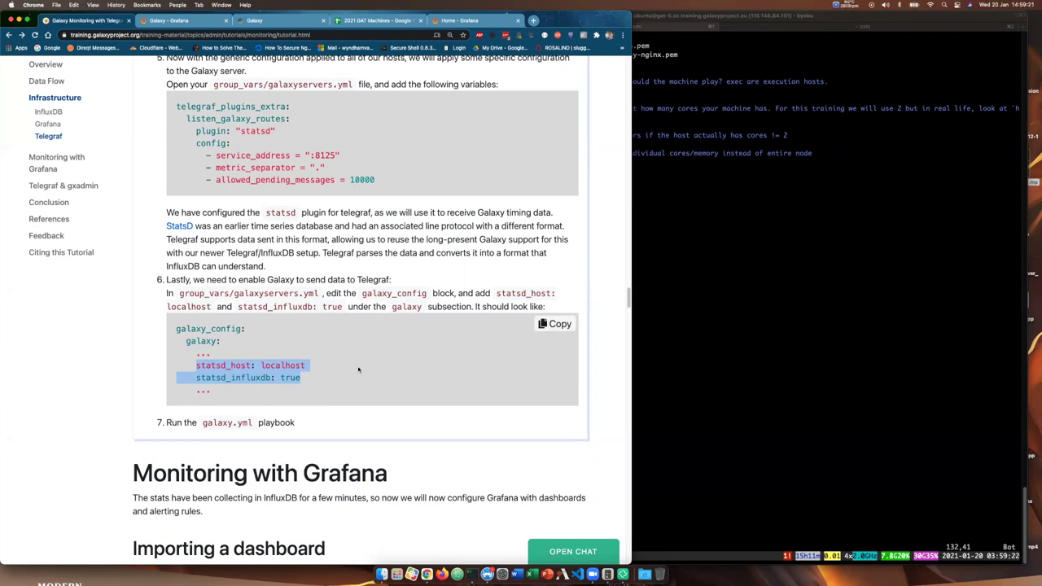
- Paste statsd_host: localhost and statsd_influxdb: true after tool_data_table_config_path, then save with :wq
key(super+Tab)
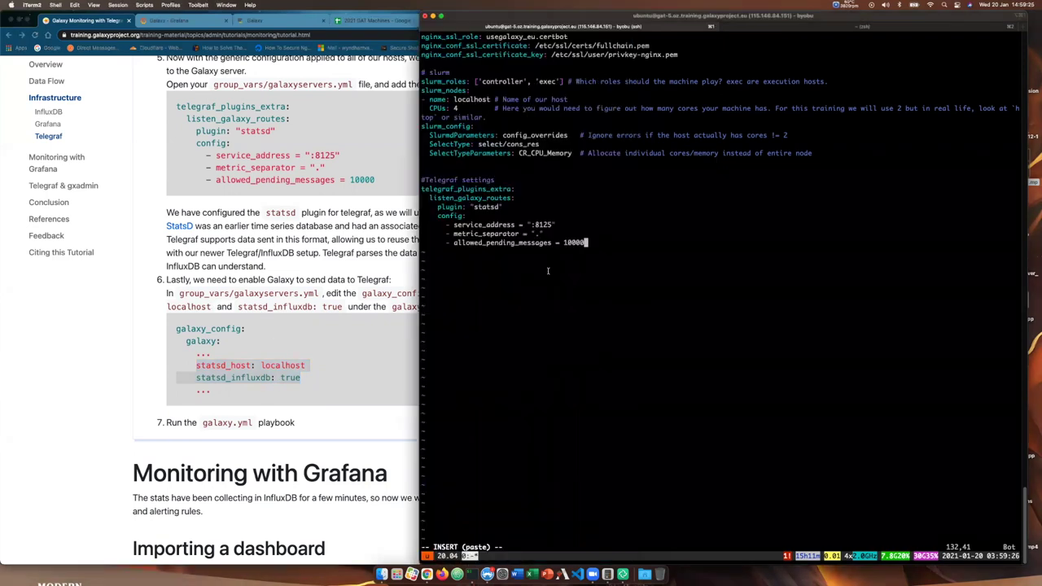
key(Page_Up)
key(Page_Up)
key(Up)
key(Up)
key(Up)
key(Up)
key(Up)
key(Up)
key(Up)
key(Up)
key(Up)
key(Up)
key(Up)
key(Up)
key(Up)
key(Up)
key(Up)
key(Up)
key(Up)
key(Up)
key(Up)
key(Up)
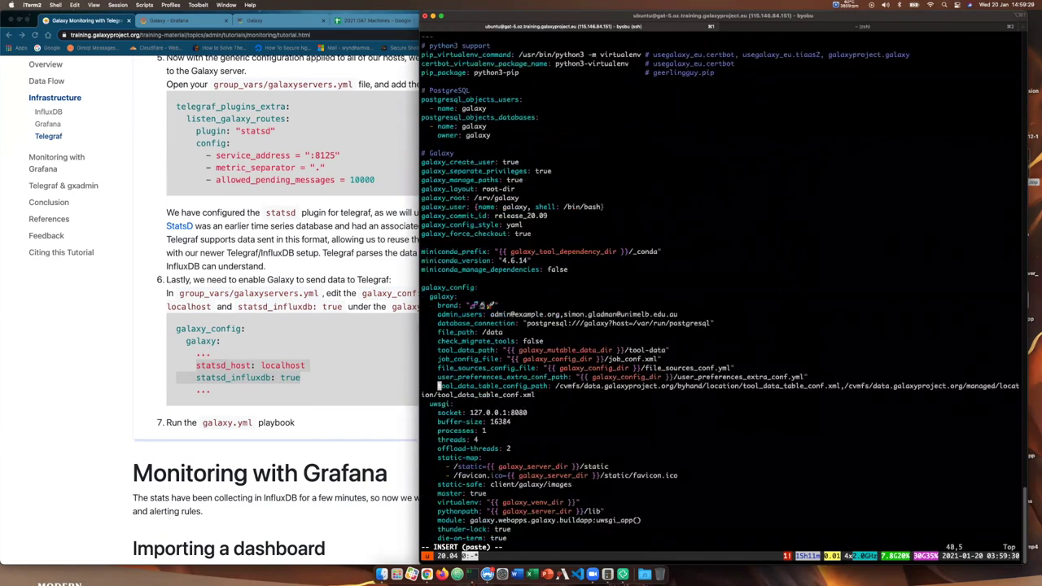
key(Down)
key(Down)
key(Down)
key(Down)
key(Down)
key(Down)
key(Down)
key(Down)
key(Down)
key(Down)
key(Up)
key(End)
key(Return)
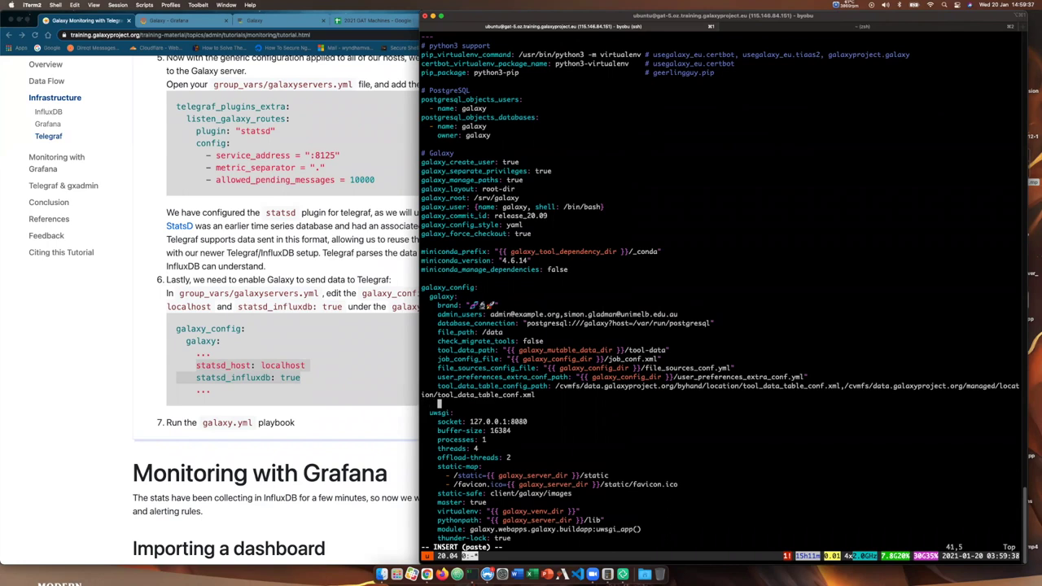
key(super+v)
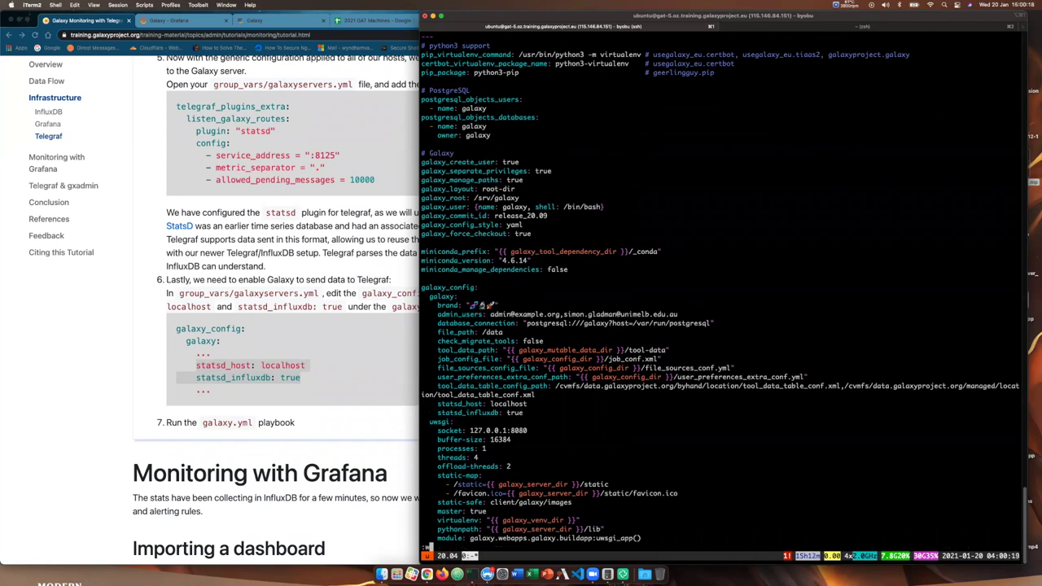
text(:wq)
key(Return)
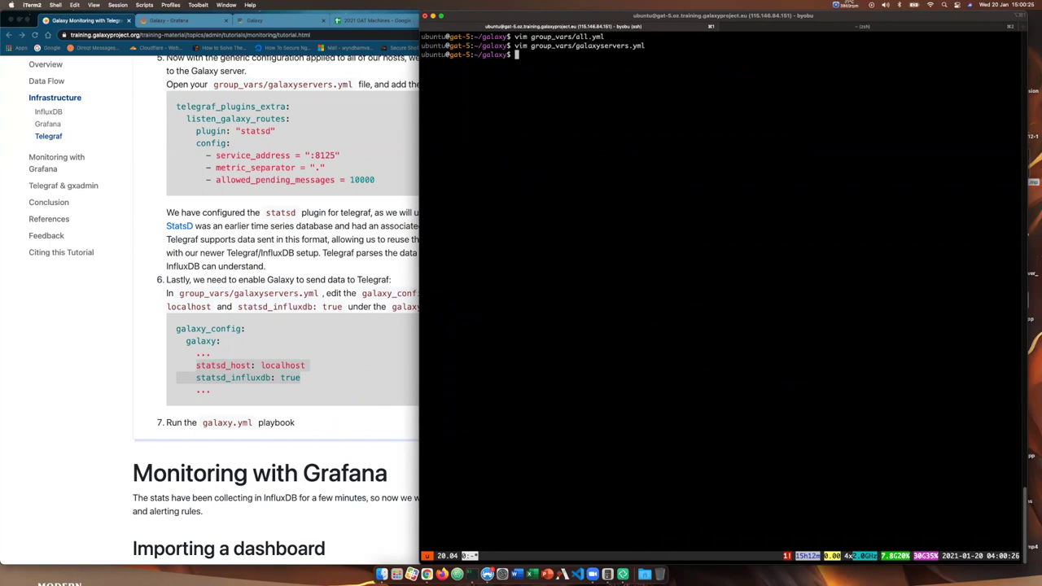
- Add a '- dj-wasabi.telegraf' role line after galaxyproject.cvmfs in galaxy.yml
text(vim galaxy.yml)
key(Return)
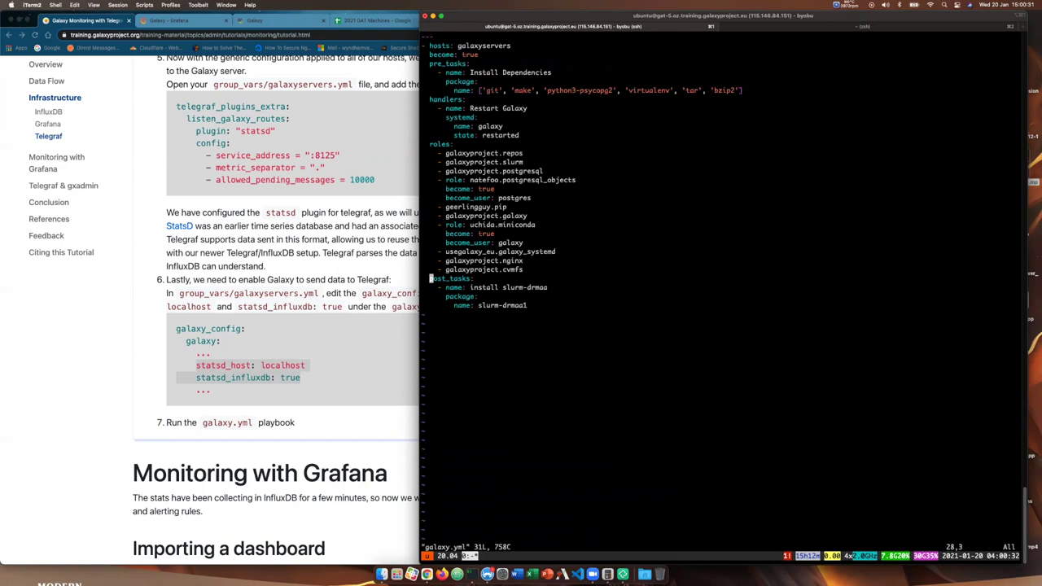
key(Up)
key(dollar)
key(A)
key(Return)
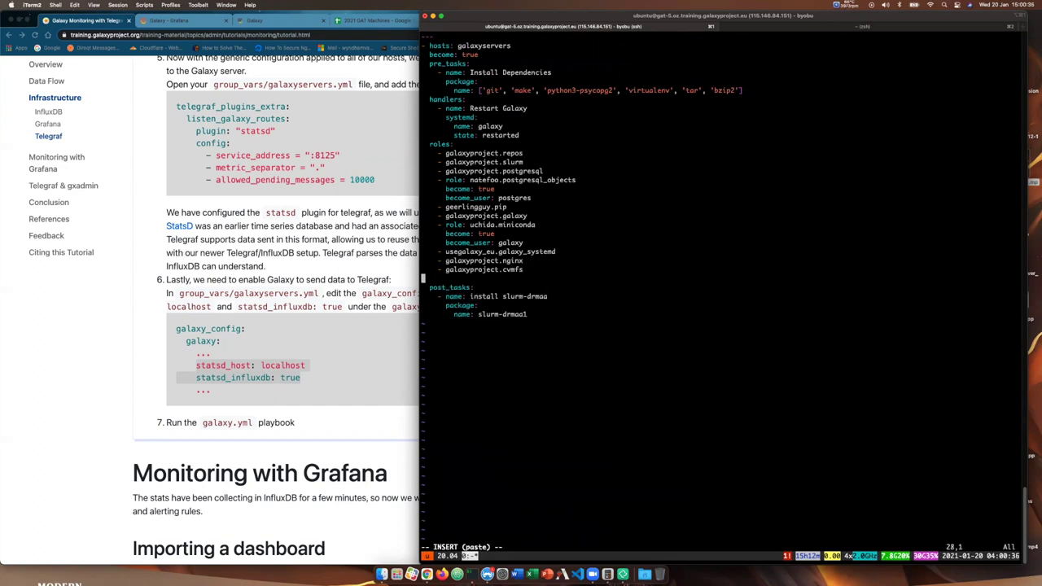
text(- dj-wasabi.telegraf)
key(Escape)
text(:)
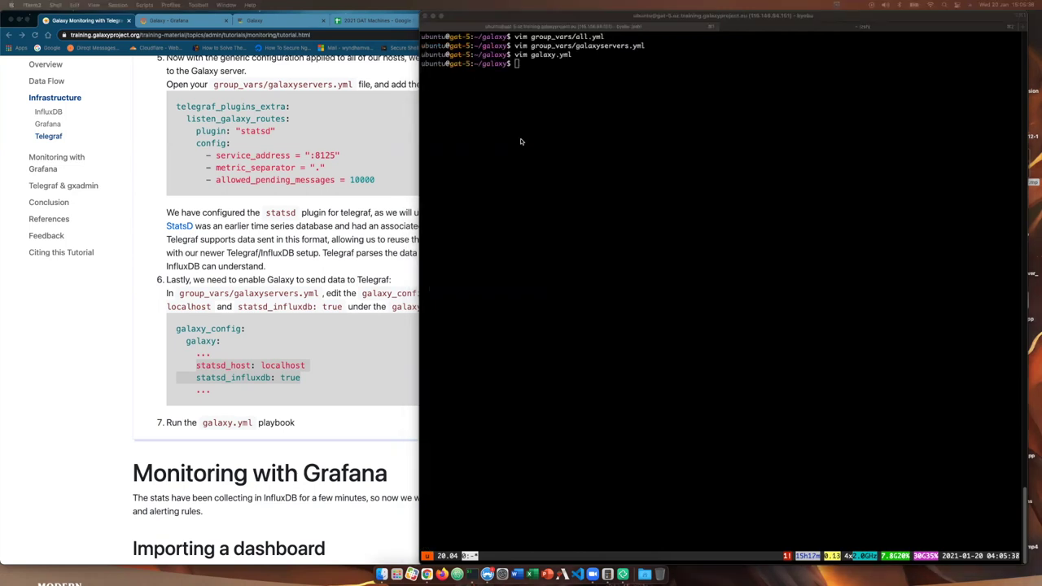
- Run ansible-playbook galaxy.yml -u ubuntu, finishing with ok=148, changed=7, failed=0
click(569, 81)
text(ansible-p)
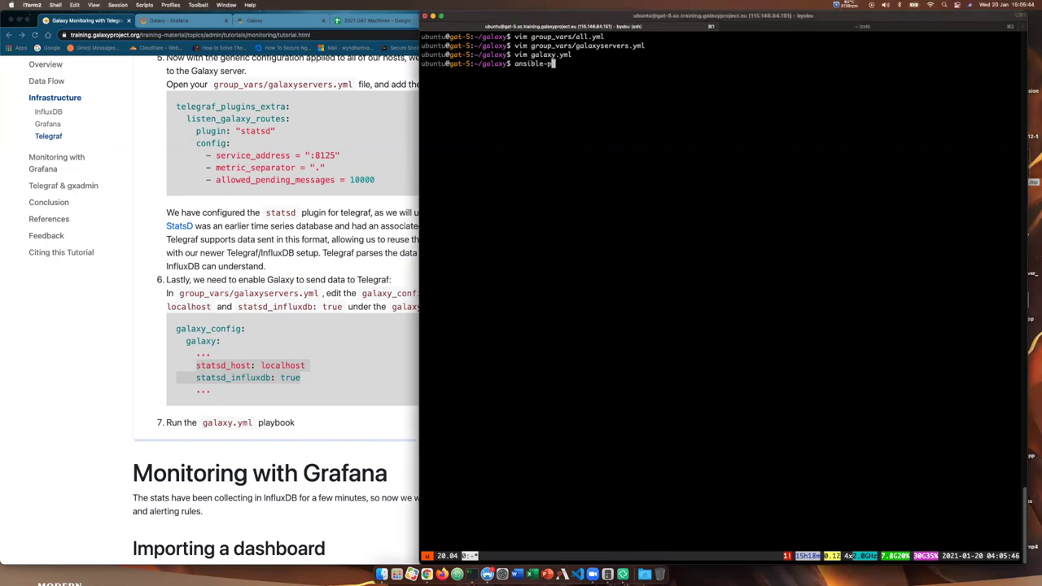
text(laybook galaxy.yml -u ubuntu)
key(Return)
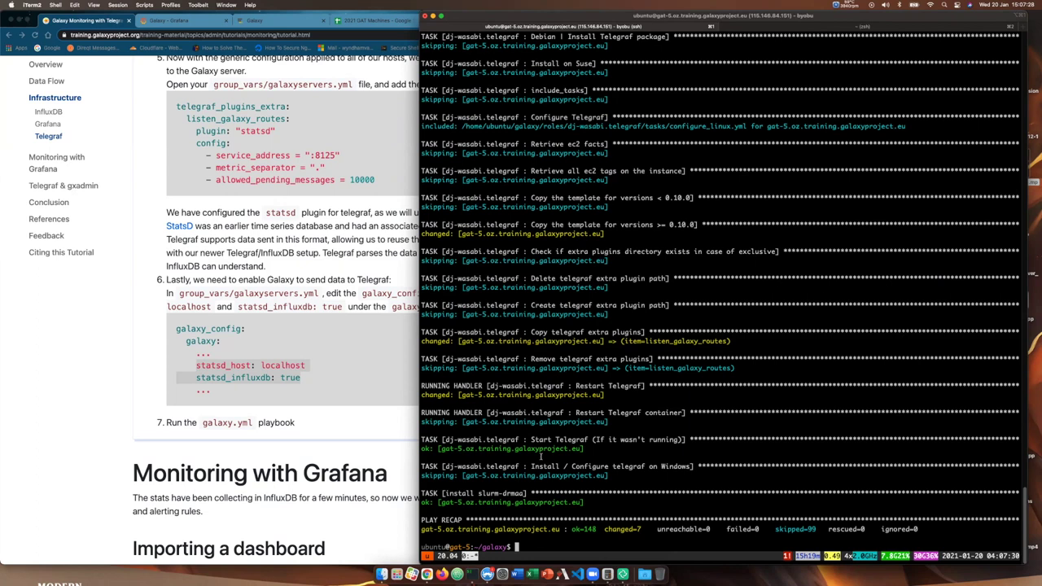
- In the influx shell, list databases, use telegraf, and show its measurements and series
text(influx)
key(Return)
text(show databases)
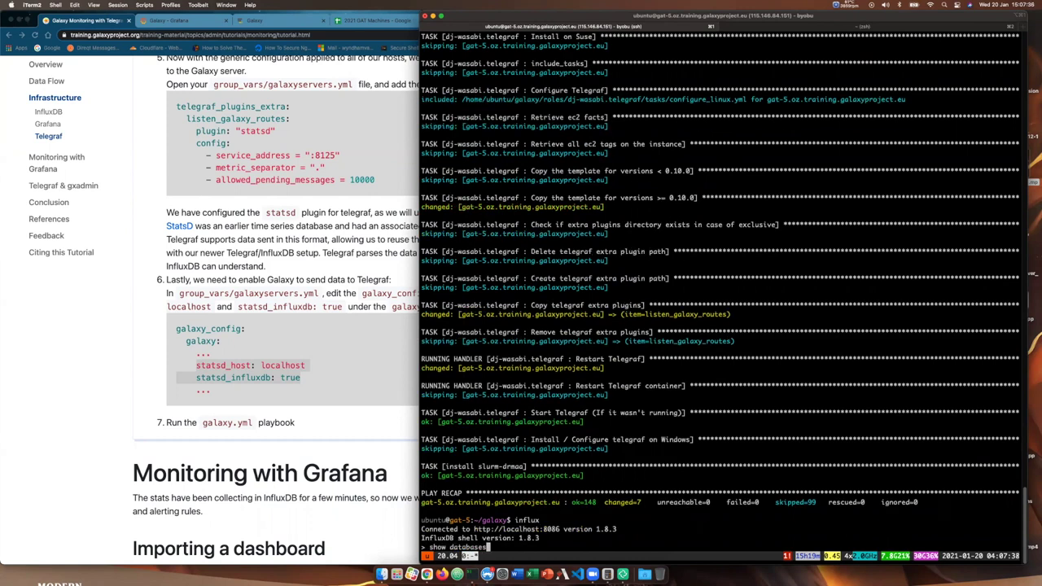
key(Return)
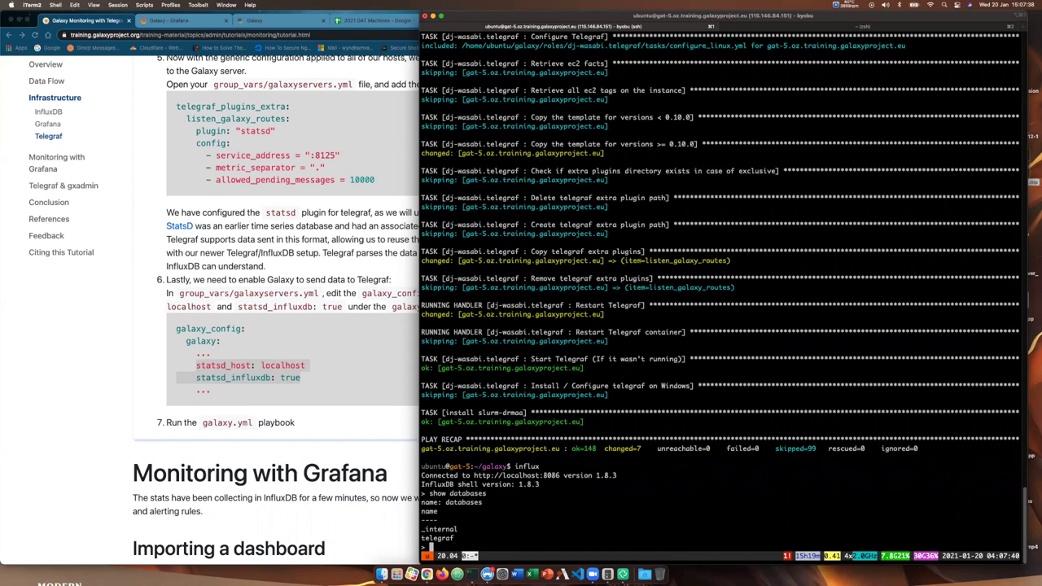
text(use telegraf)
key(Return)
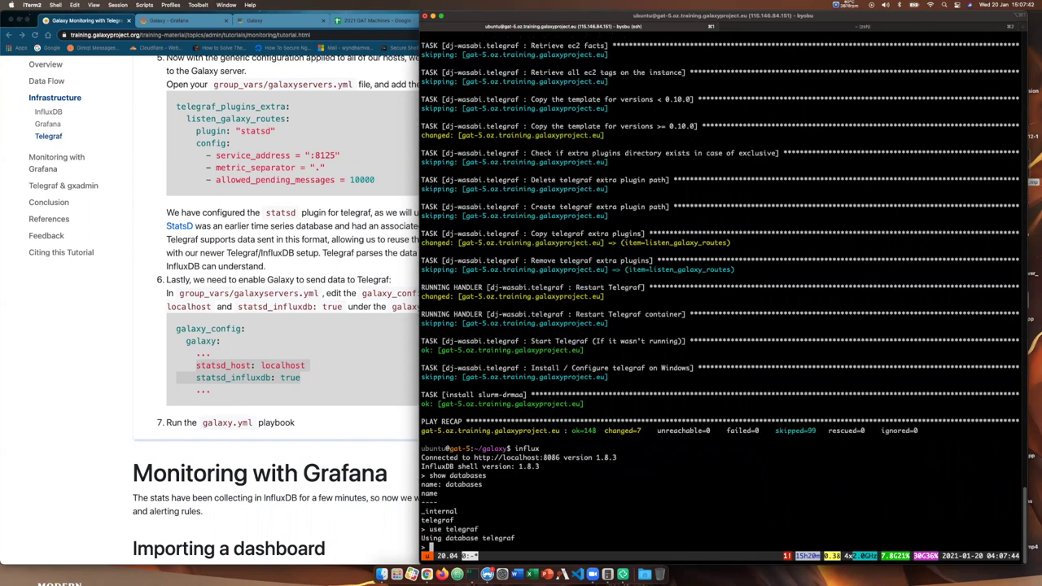
text(show measurements)
key(Return)
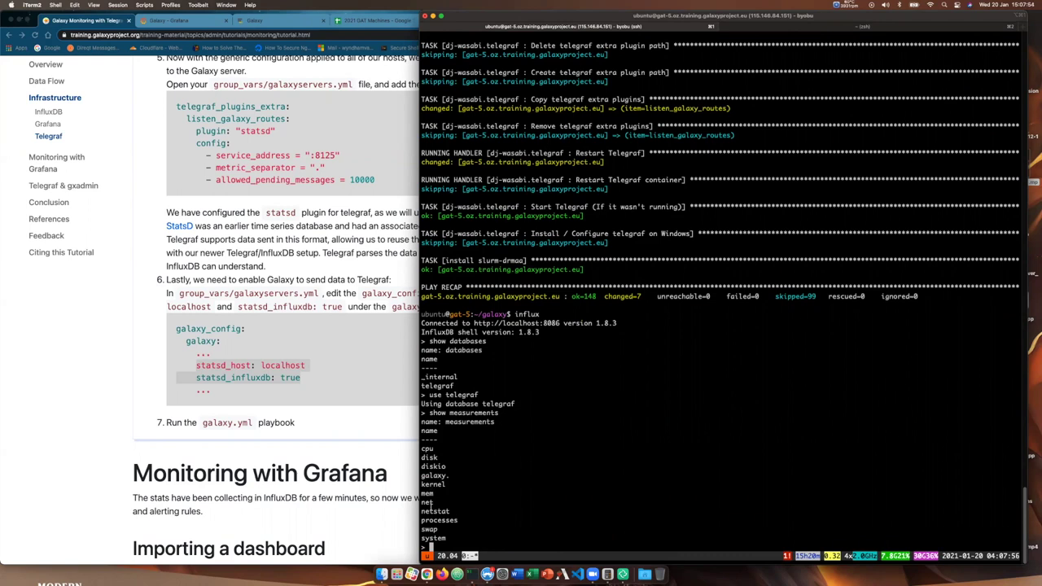
text(show series)
key(Return)
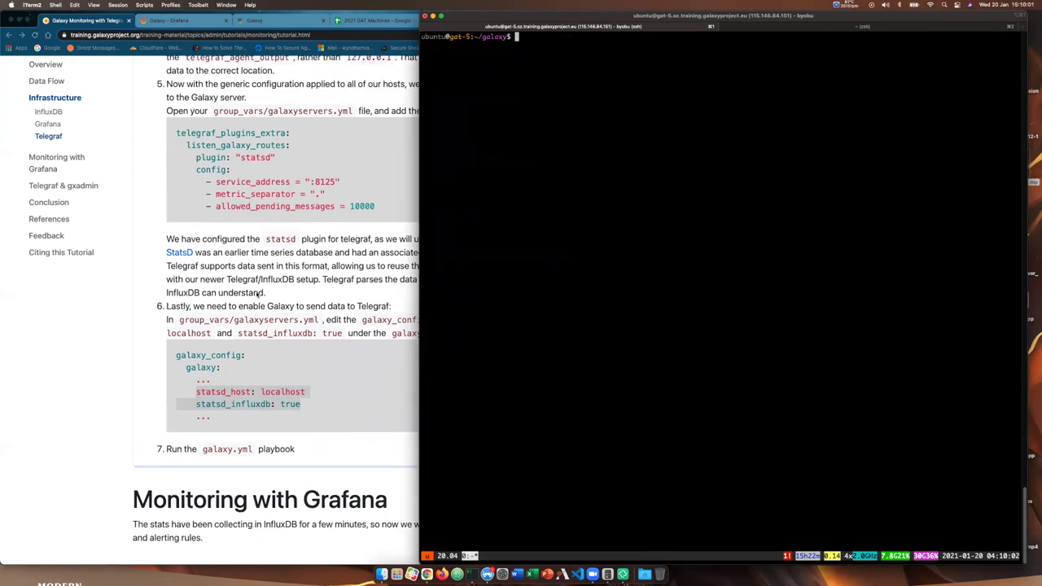
scroll(257, 296, down, 8)
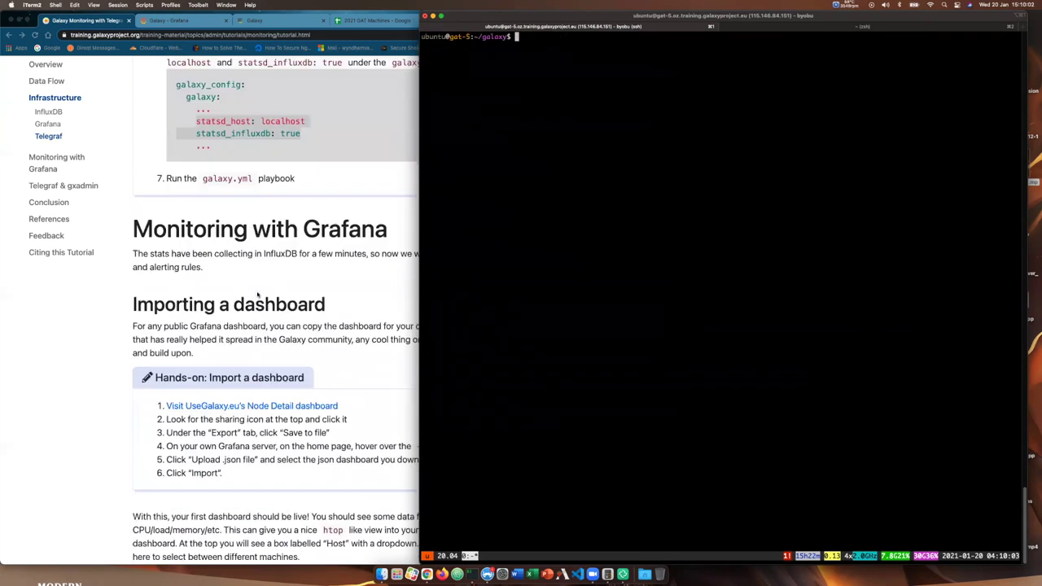
- Open the Node Detail dashboard link from 'Importing a dashboard' and close the old Grafana tab
scroll(258, 297, down, 2)
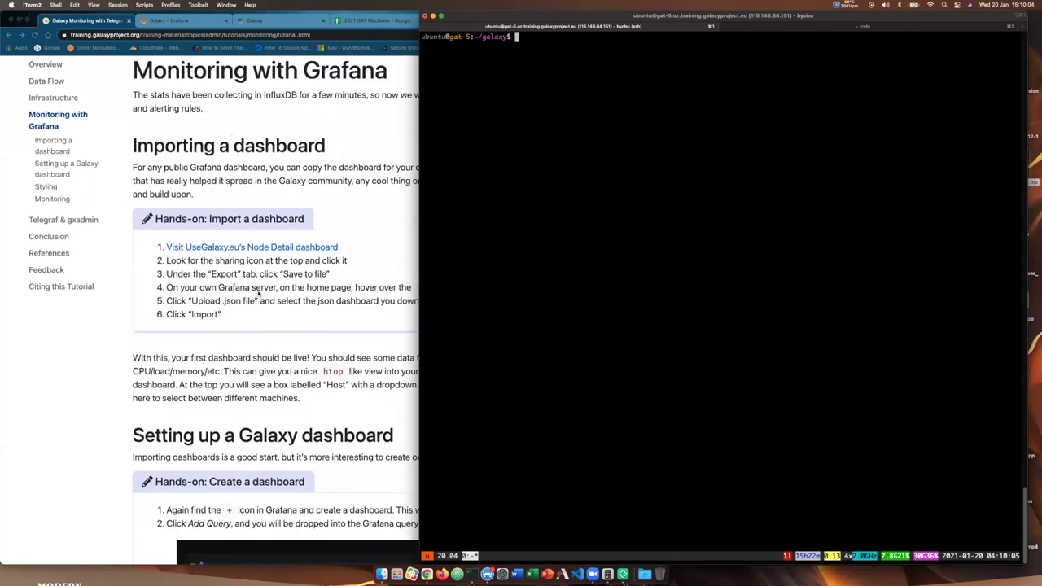
click(342, 135)
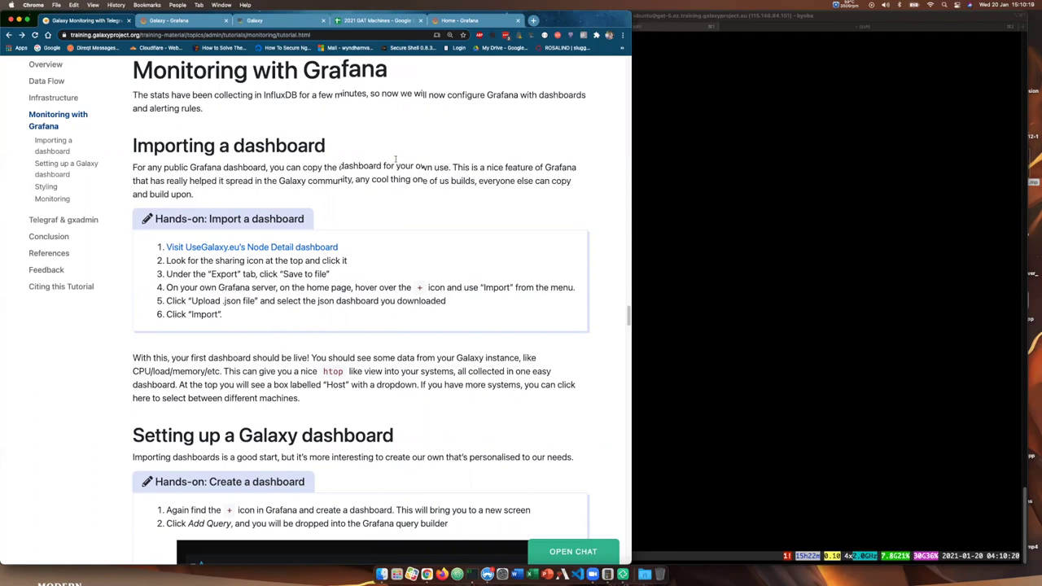
scroll(397, 161, down, 1)
scroll(284, 175, down, 1)
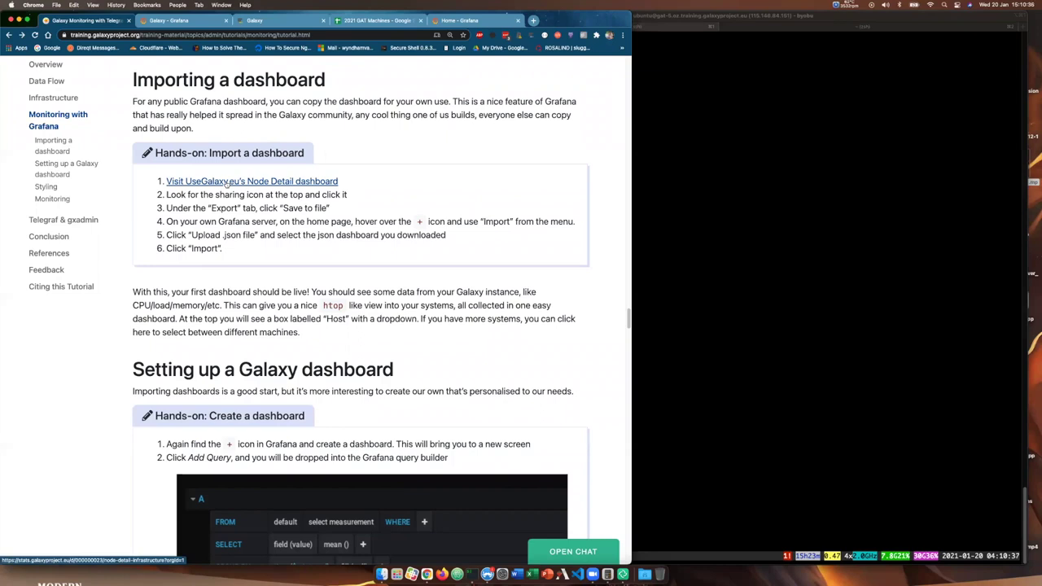
click(226, 183)
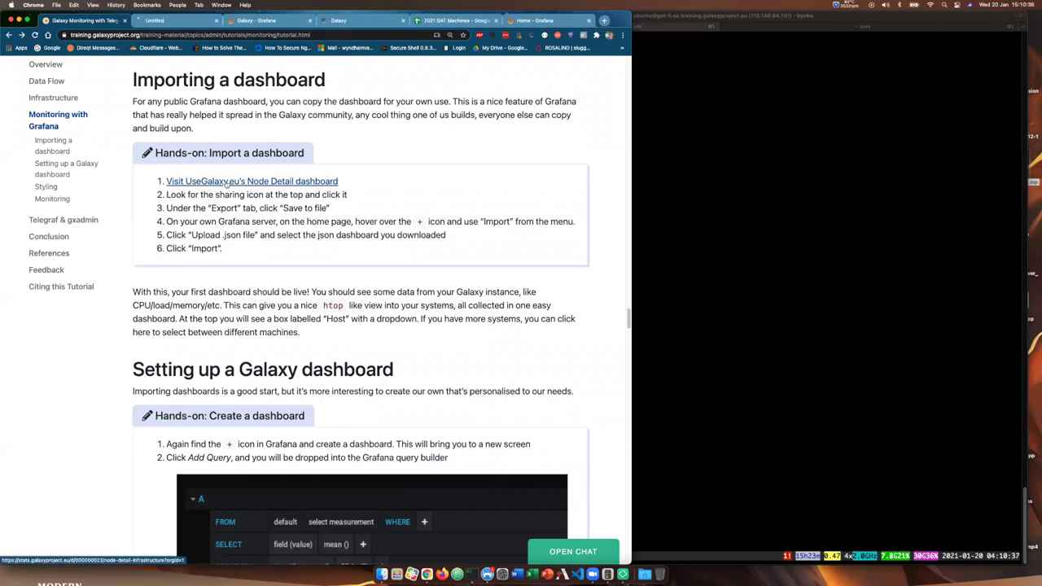
click(309, 20)
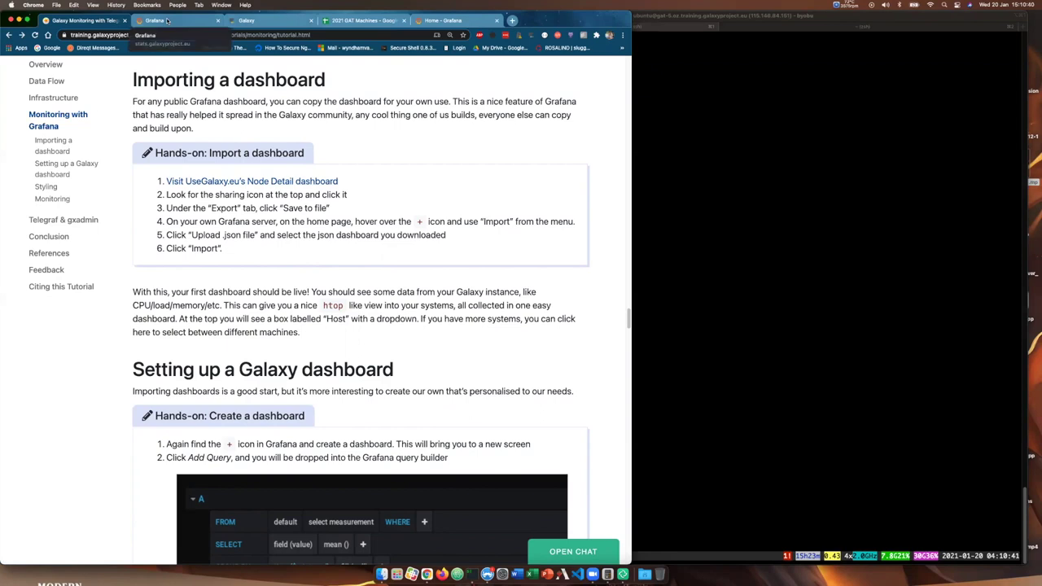
click(166, 21)
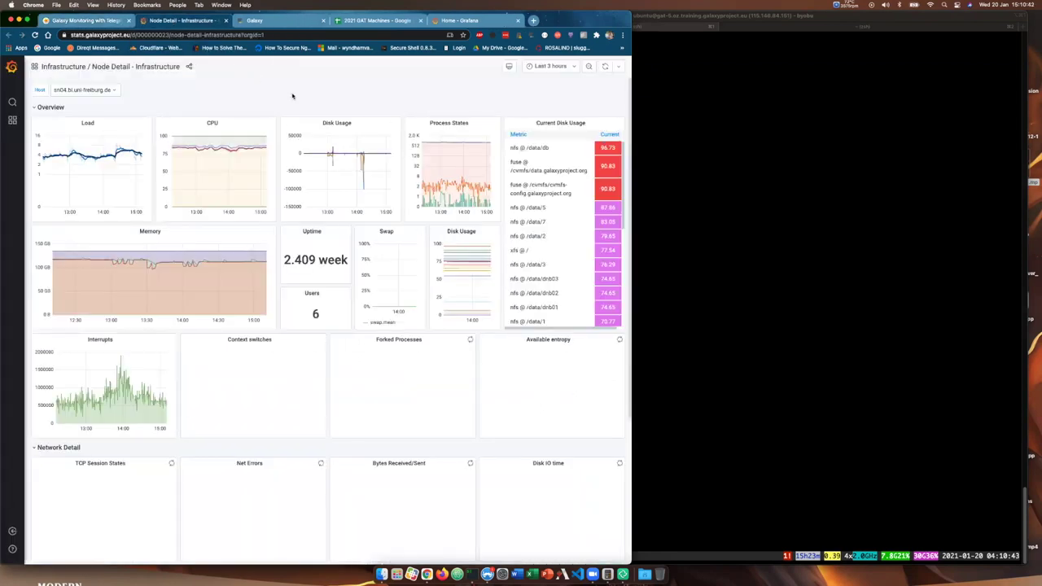
- Export the Node Detail - Infrastructure dashboard via Share > Export > Save to file
click(94, 21)
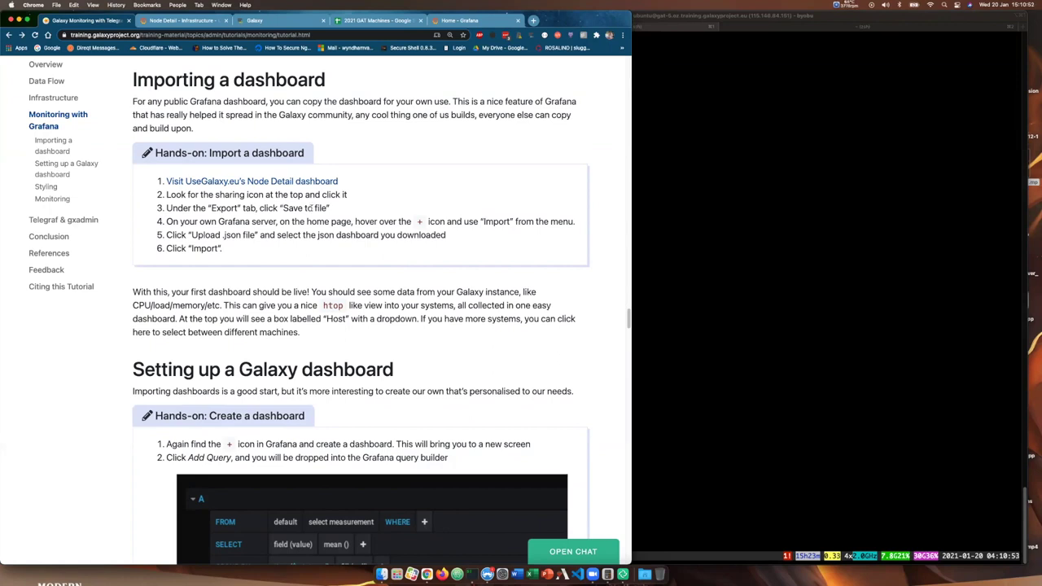
click(179, 22)
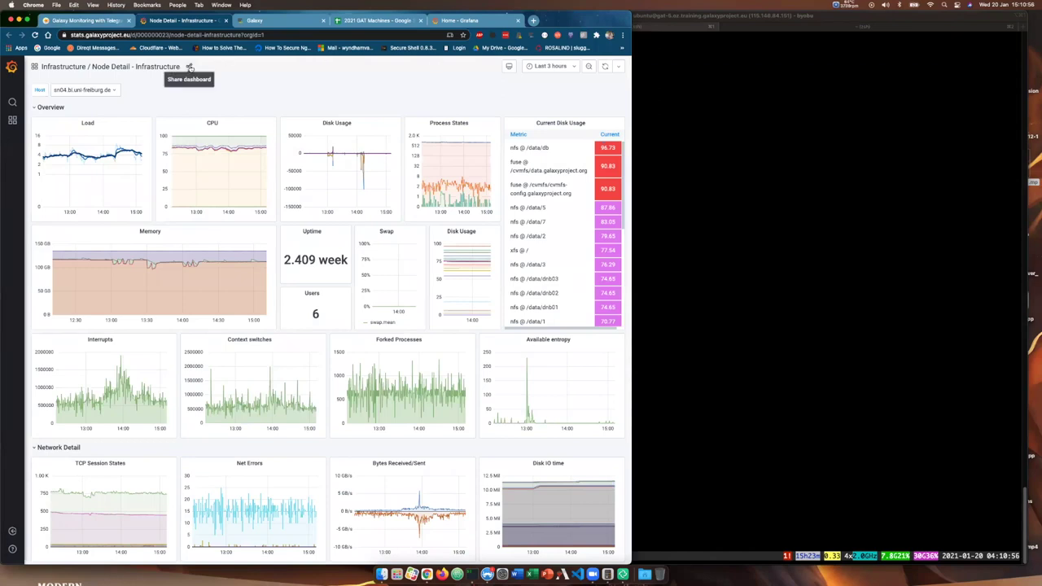
click(189, 68)
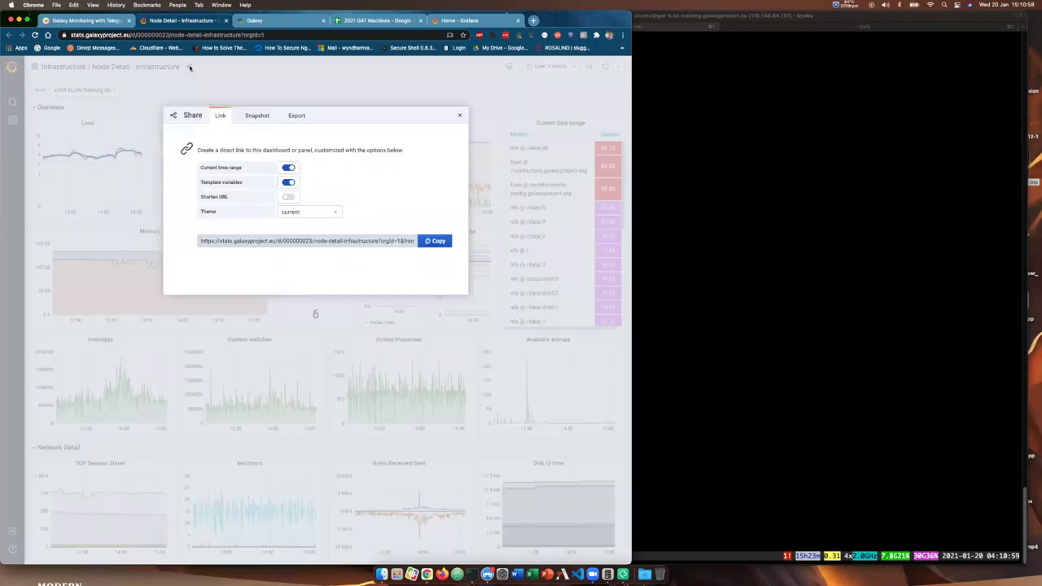
click(296, 115)
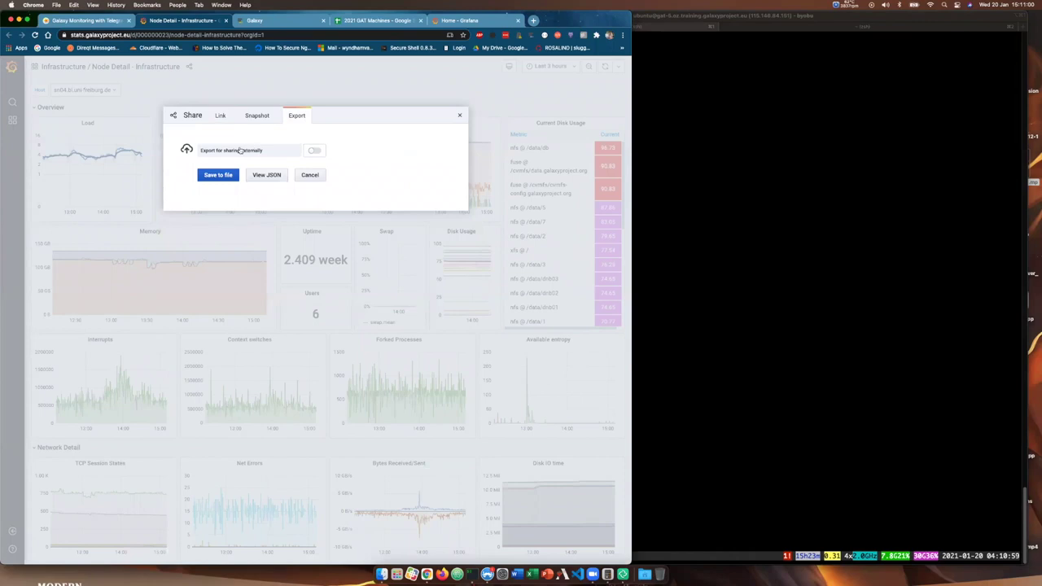
click(227, 175)
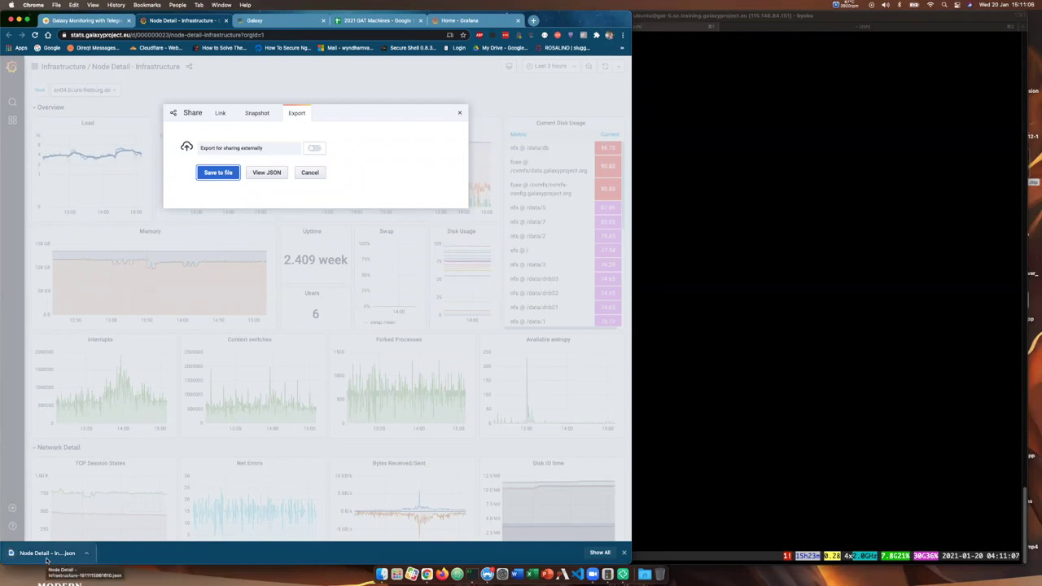
click(460, 112)
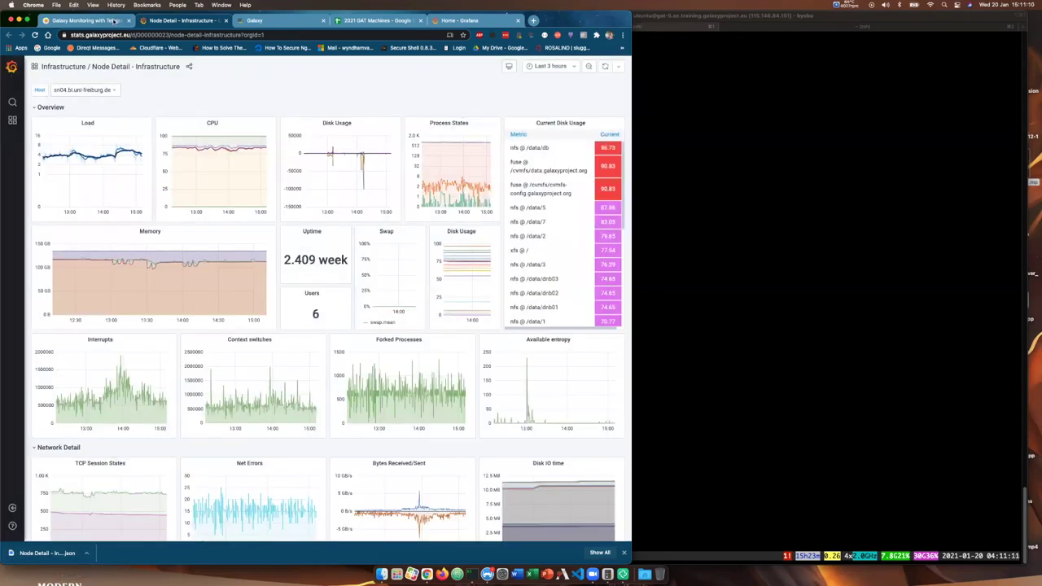
click(114, 21)
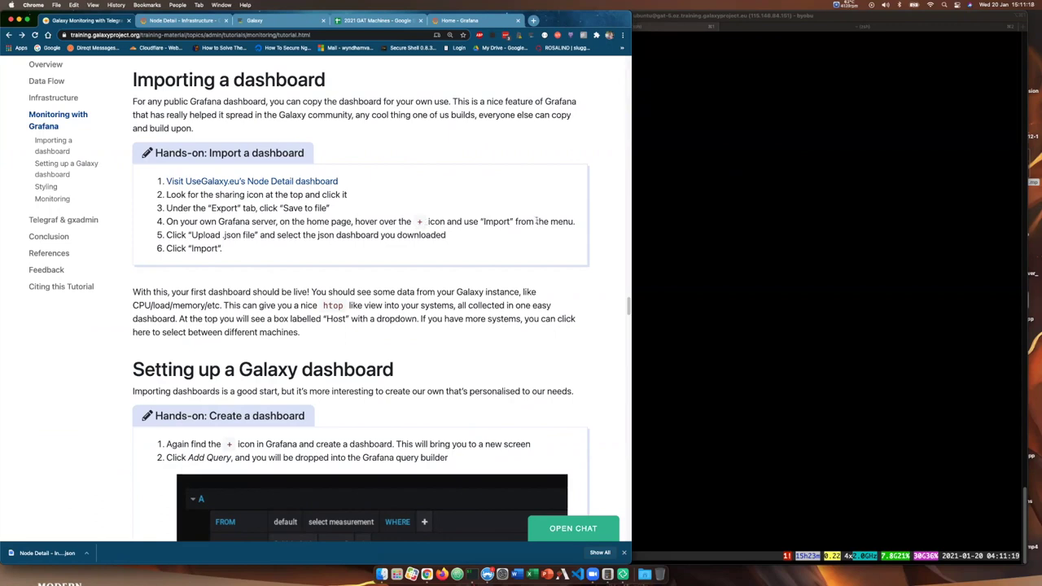
- Open the dashboard Import page on your own Grafana server
click(460, 20)
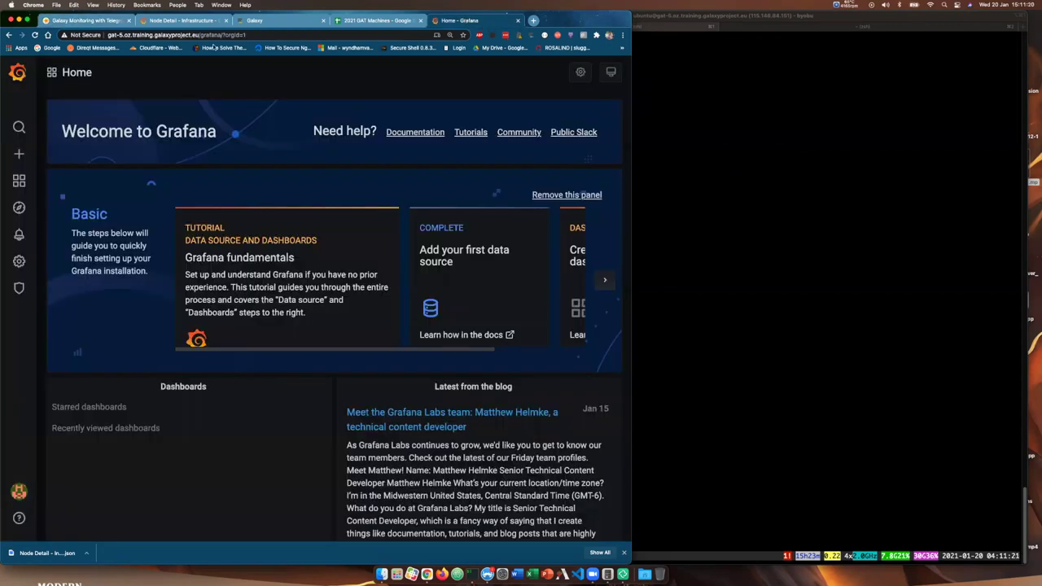
mouse_move(19, 153)
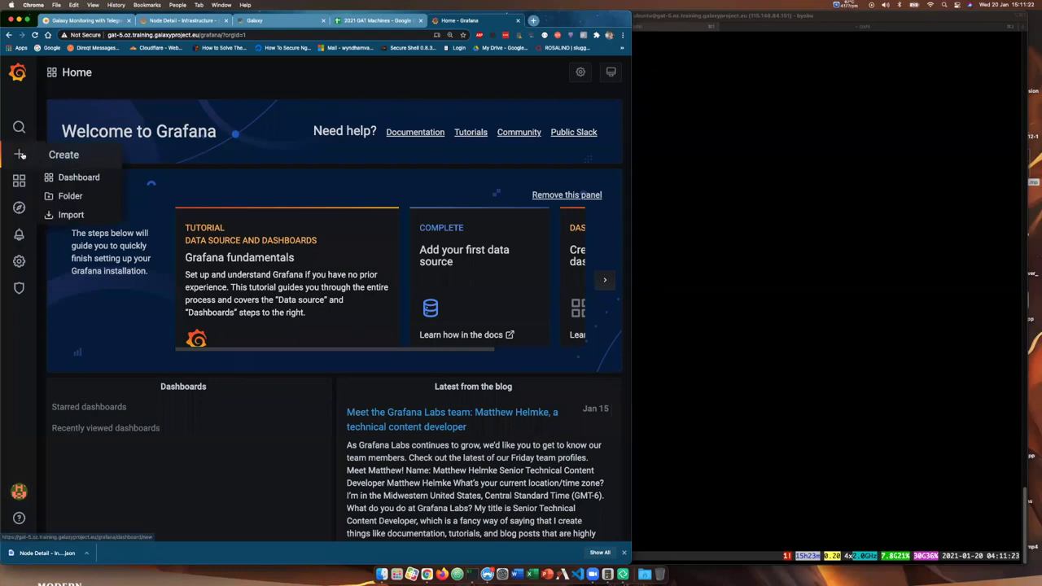
click(81, 215)
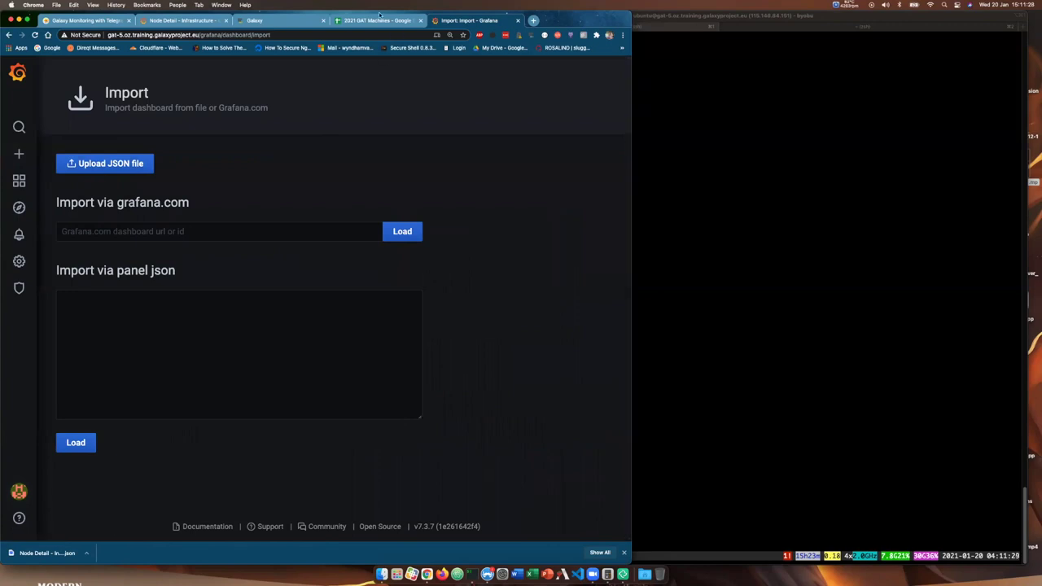
click(87, 21)
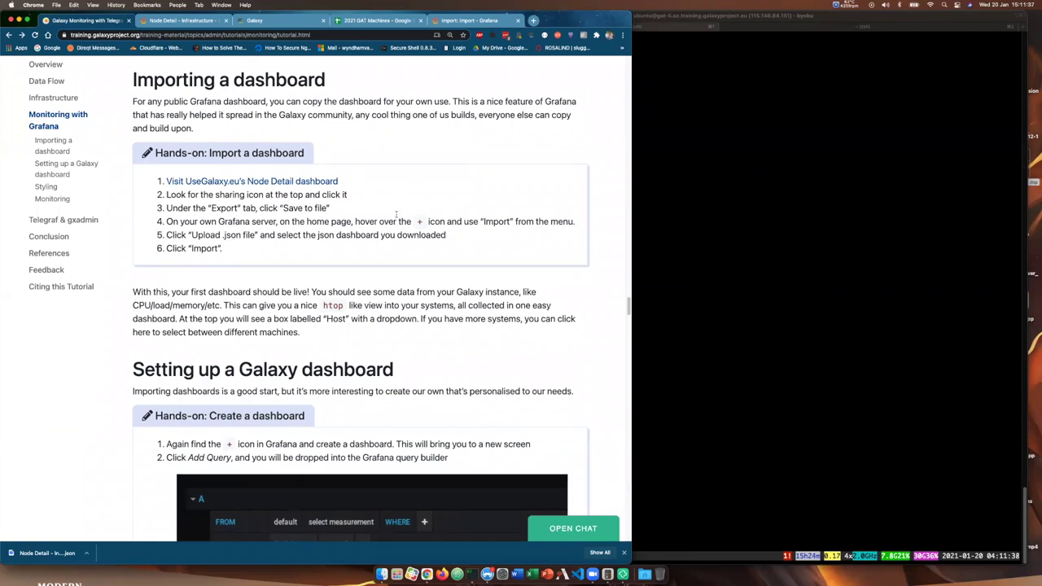
click(469, 21)
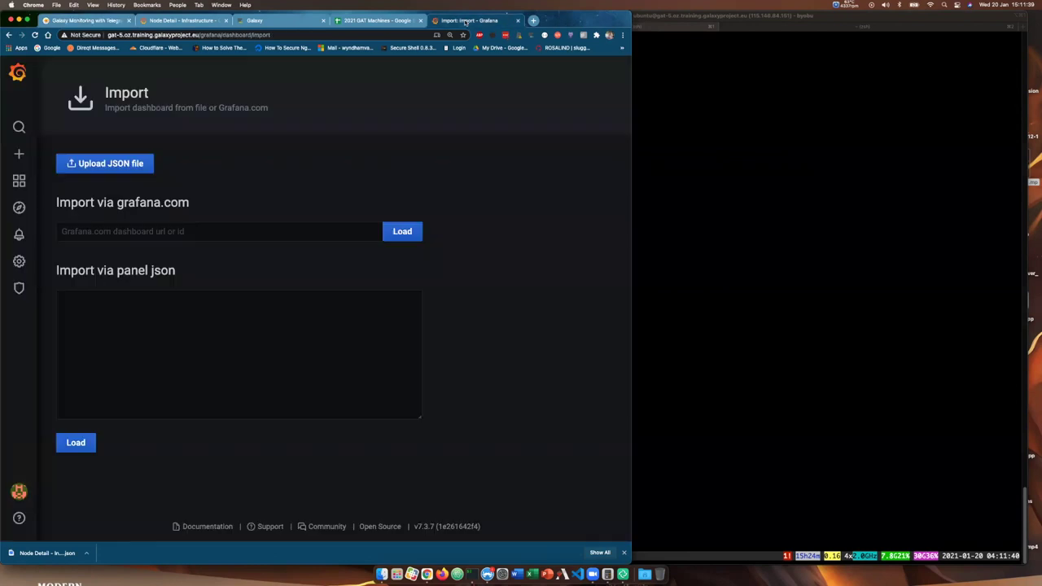
- Upload the Node Detail dashboard JSON file from the Downloads folder
click(138, 163)
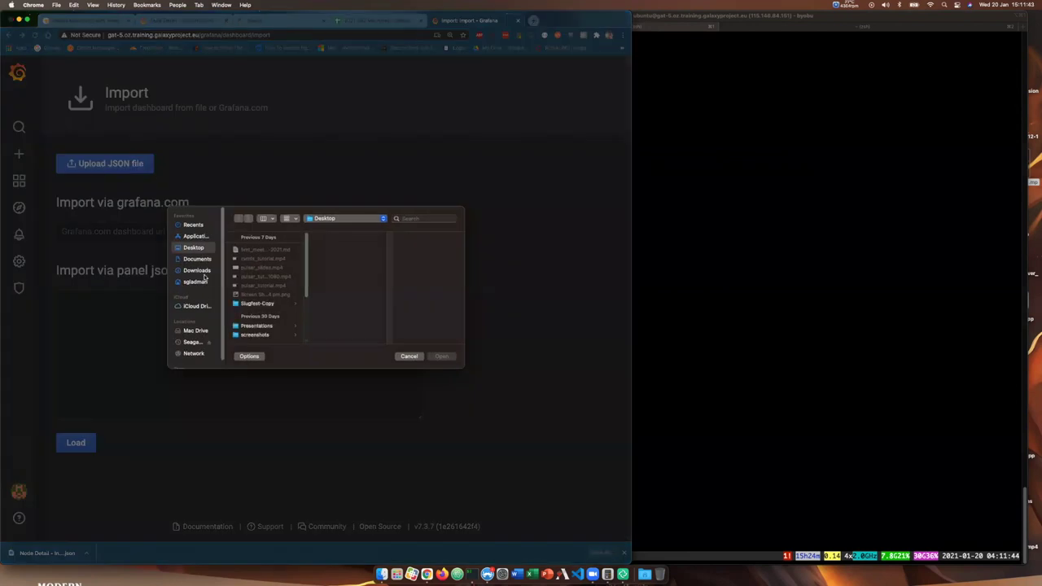
click(202, 271)
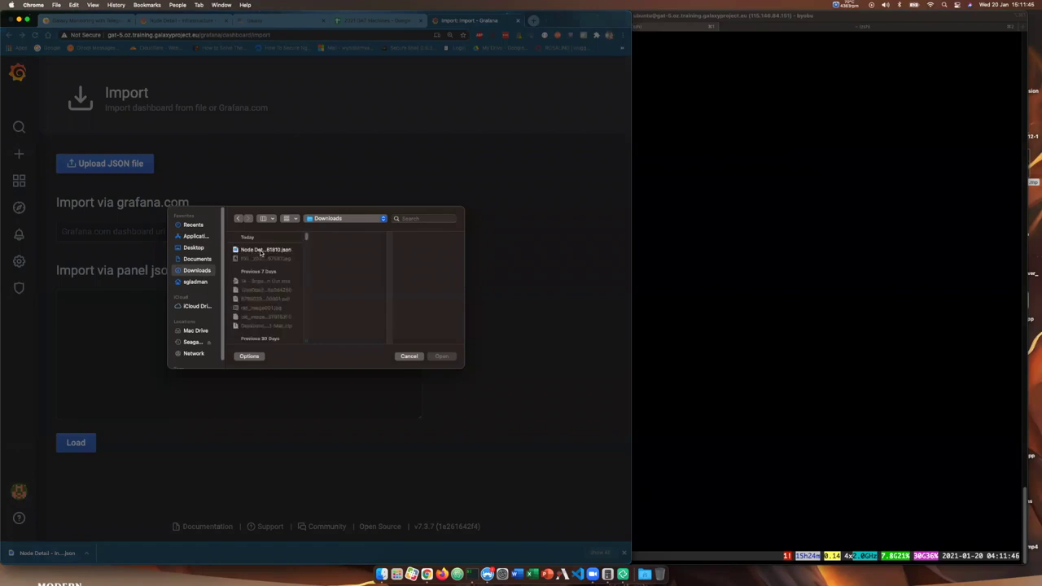
click(260, 250)
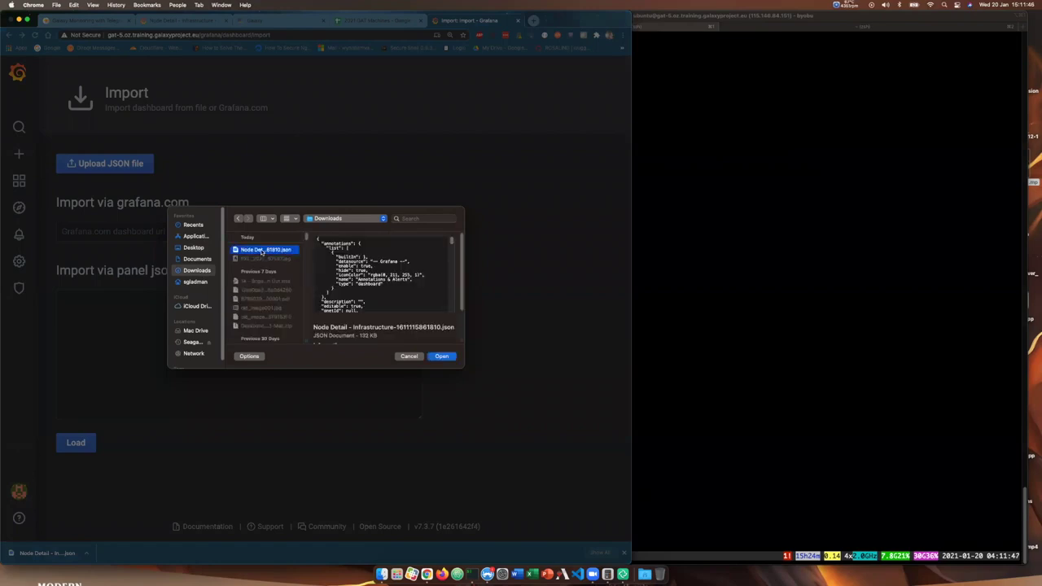
click(440, 356)
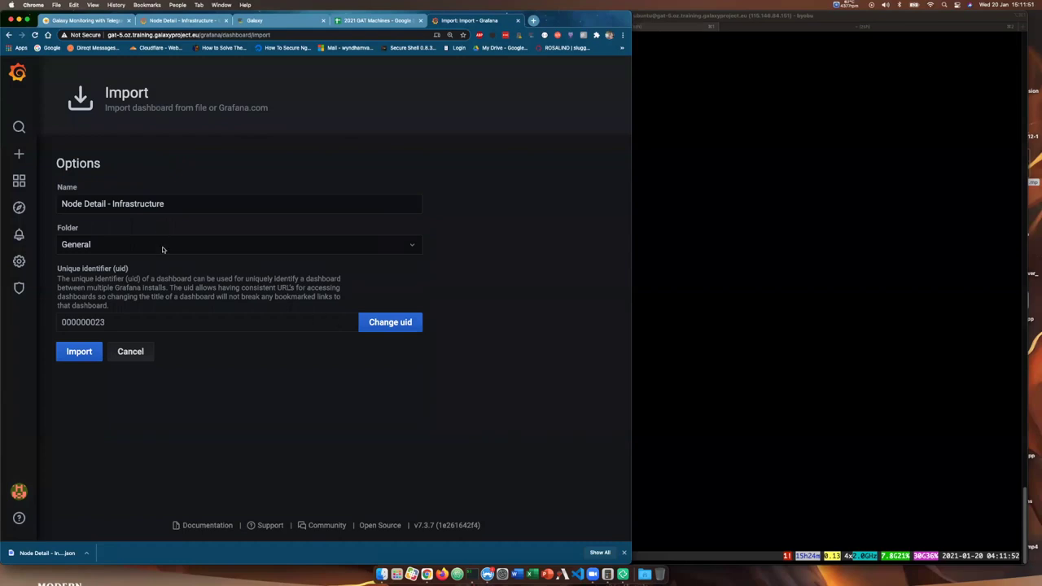
- Import the Node Detail - Infrastructure dashboard and scroll through its live host metric panels
click(79, 352)
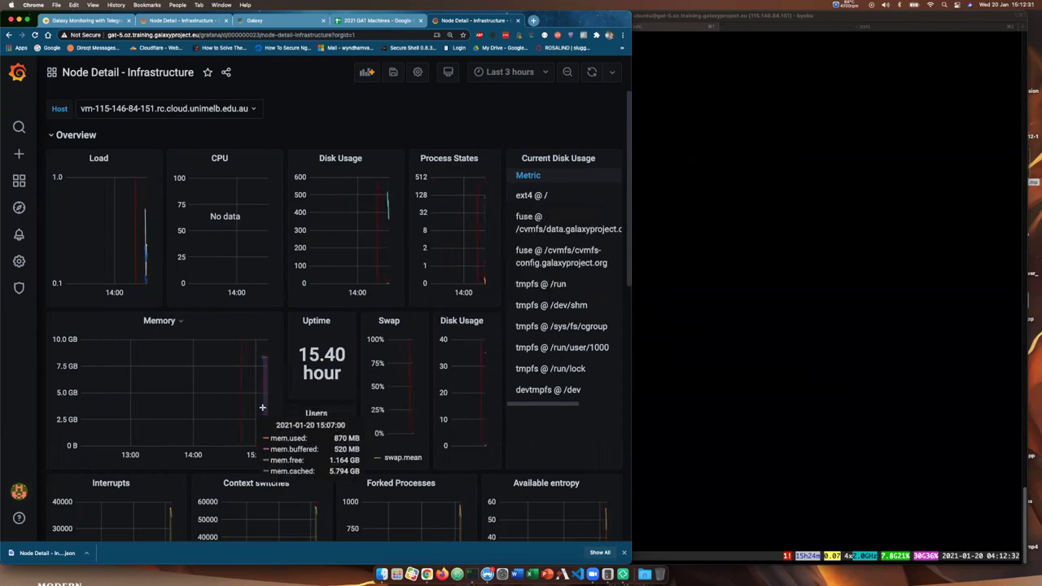
scroll(336, 242, down, 2)
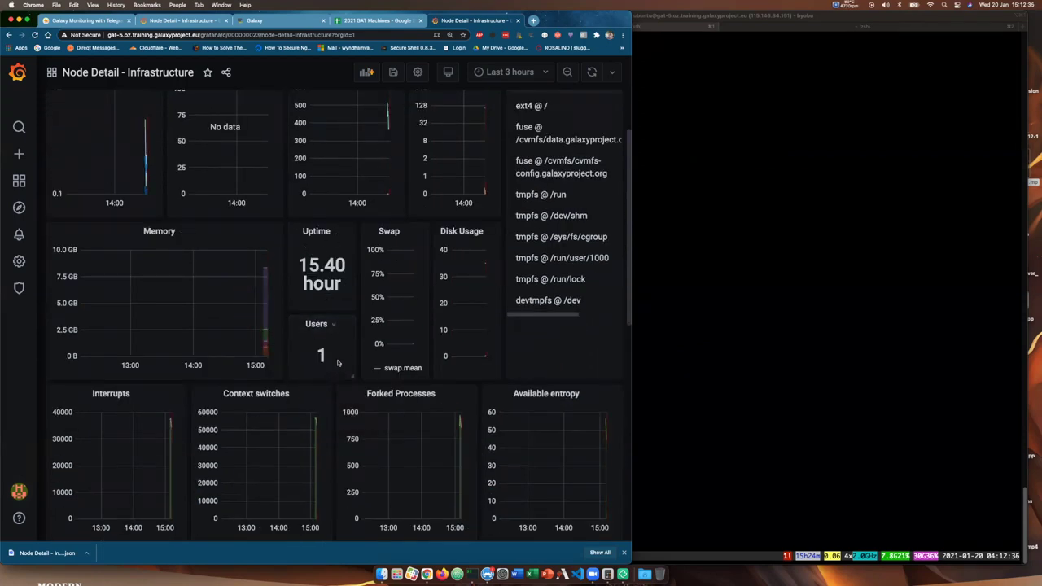
key(super+minus)
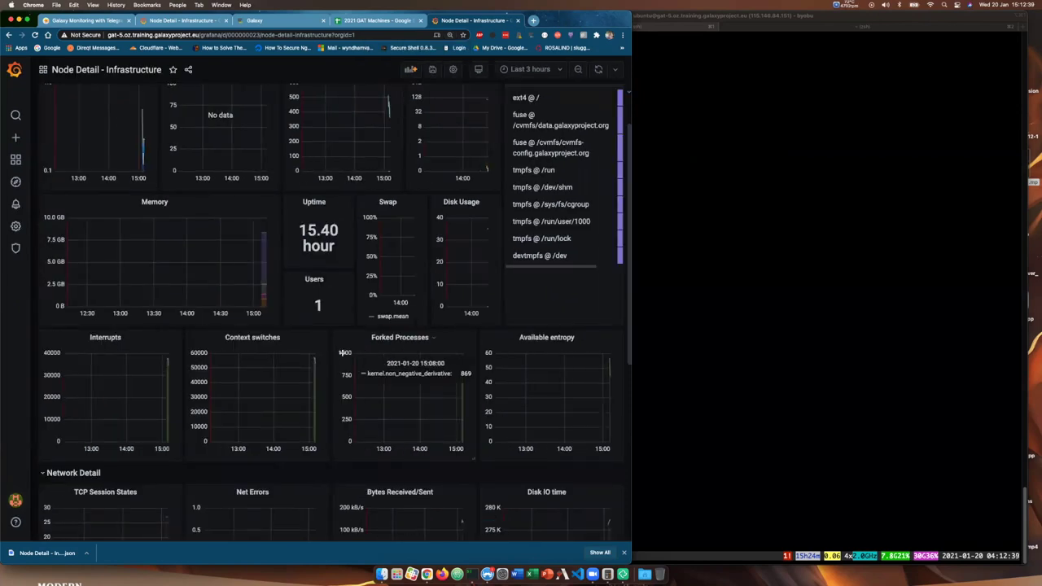
scroll(367, 255, up, 1)
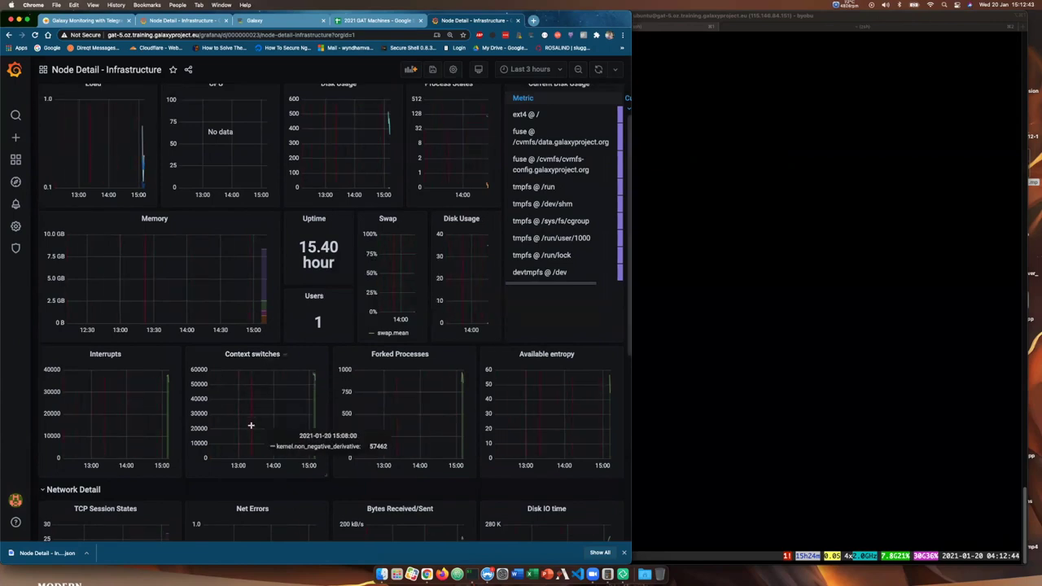
scroll(545, 411, down, 8)
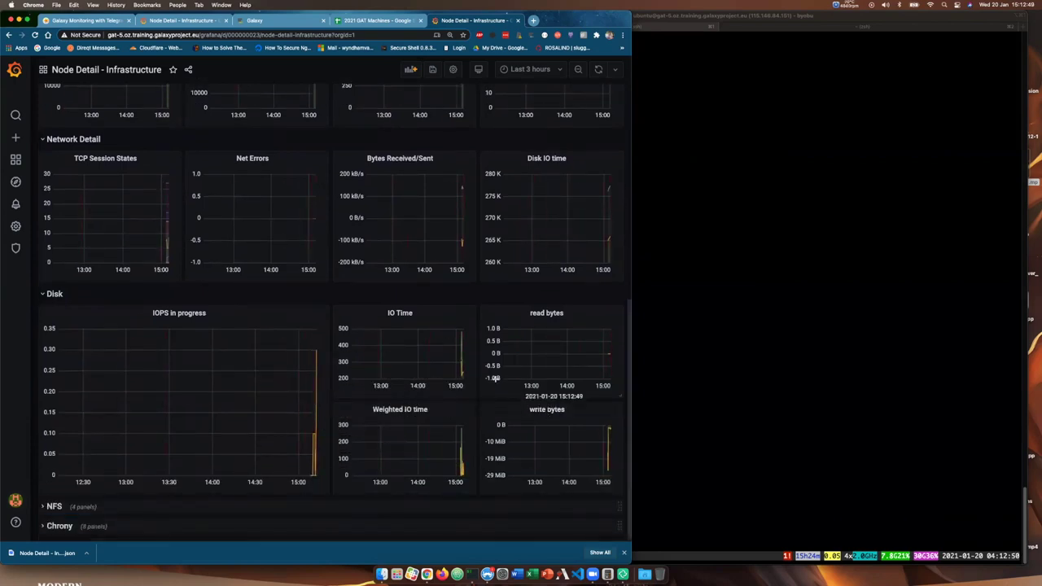
scroll(494, 378, up, 1)
scroll(493, 378, up, 10)
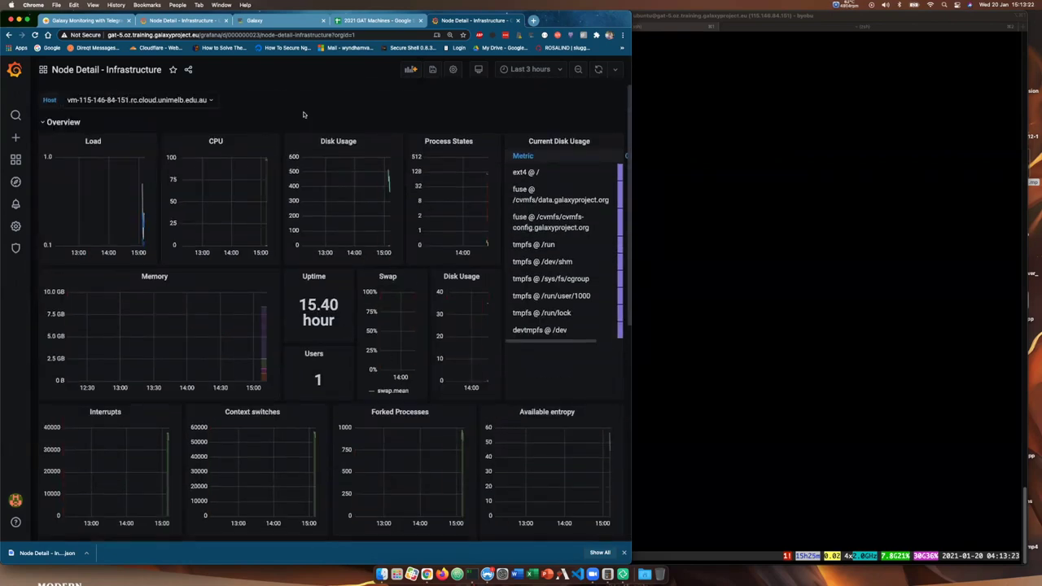
click(83, 23)
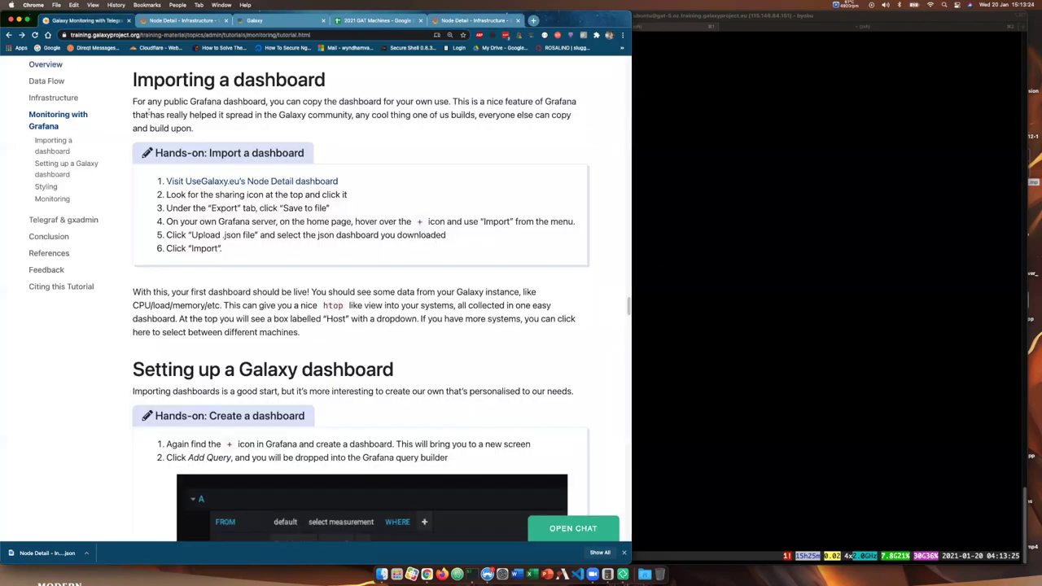
- Bring up the Node Detail dashboard and keep its only listed host selected
scroll(308, 284, down, 2)
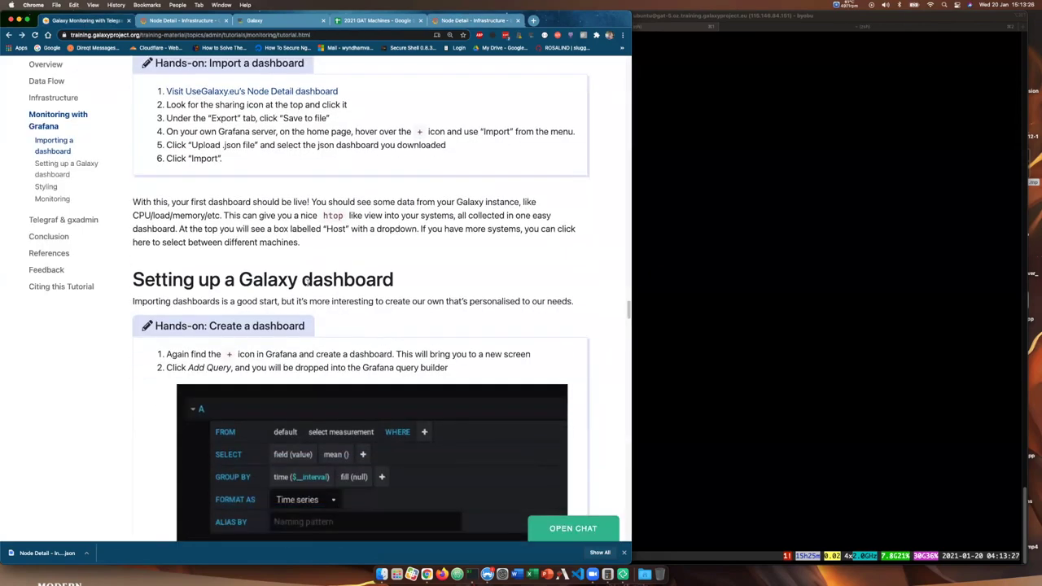
scroll(307, 282, up, 1)
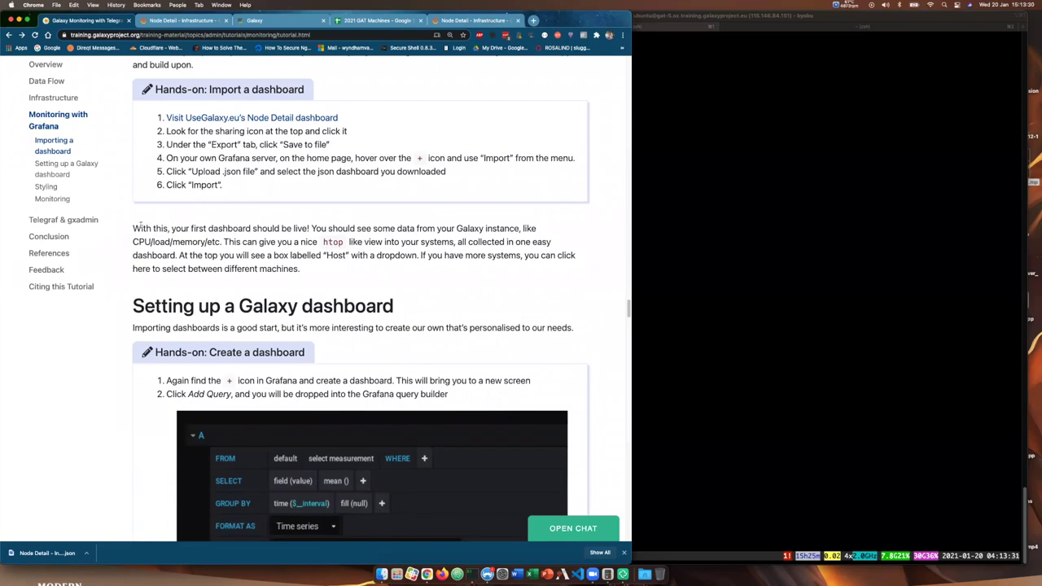
drag(132, 228, 359, 242)
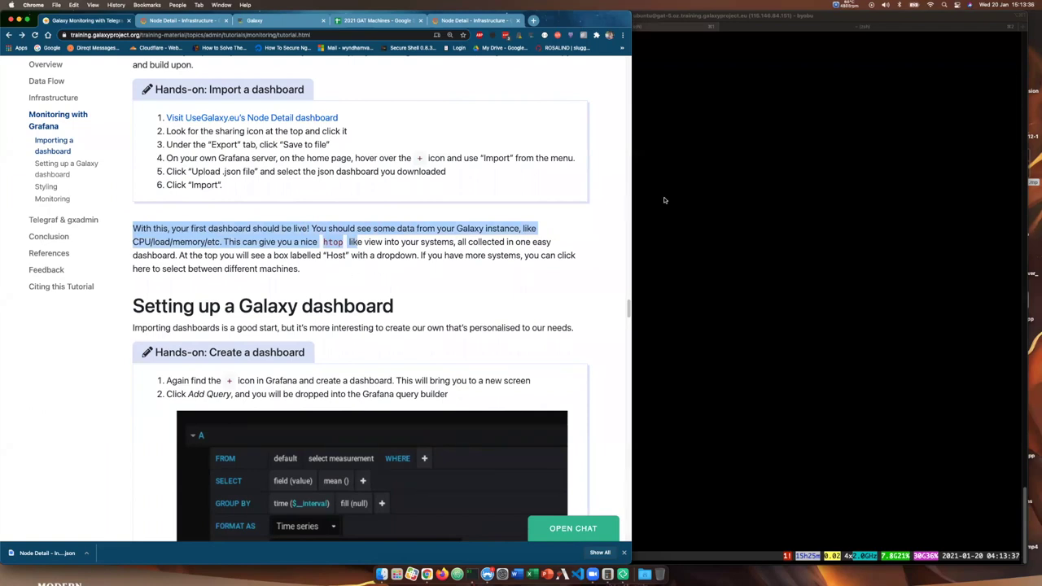
click(713, 200)
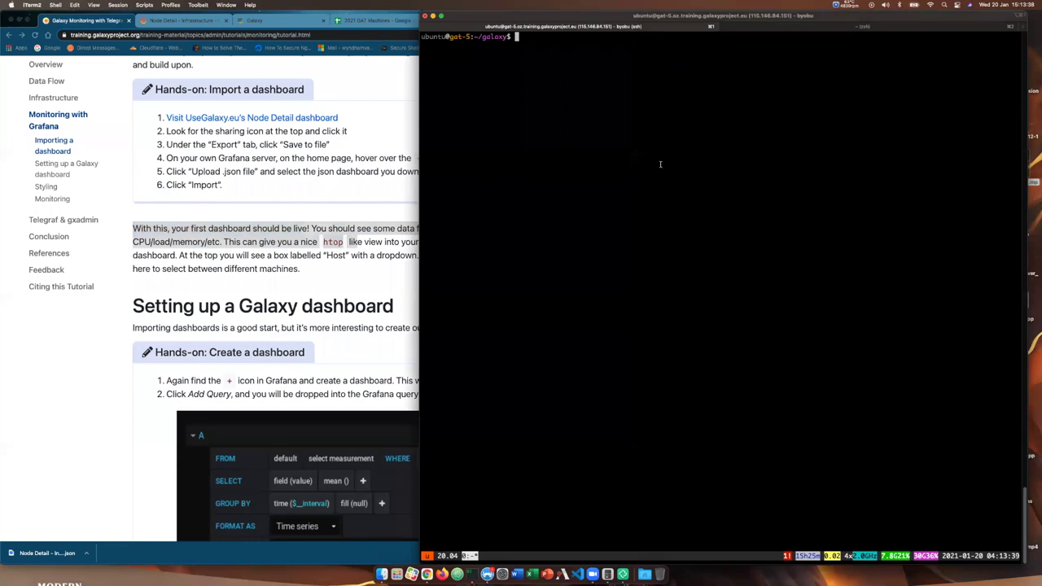
click(374, 14)
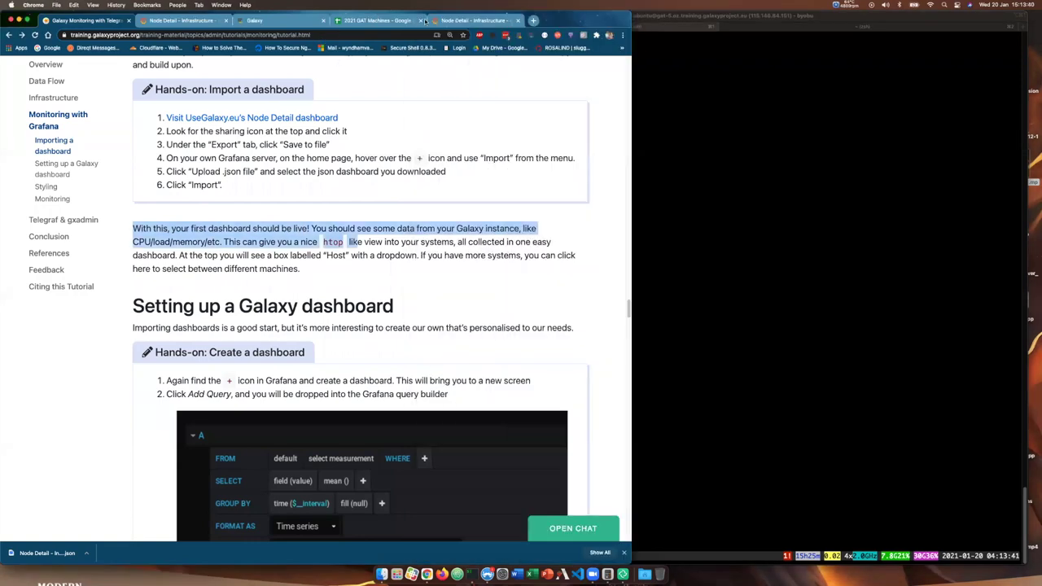
click(450, 21)
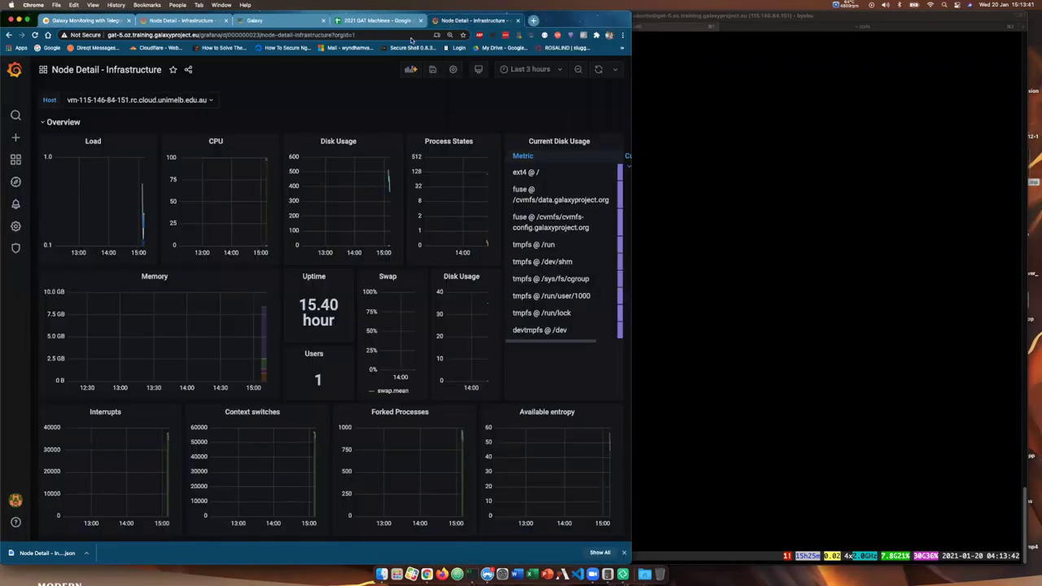
click(214, 101)
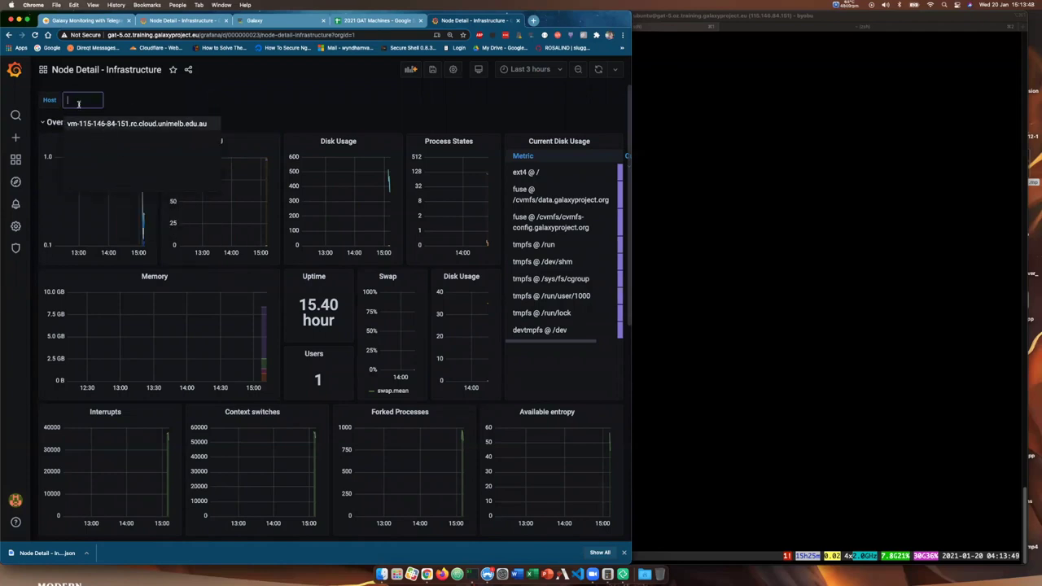
click(135, 125)
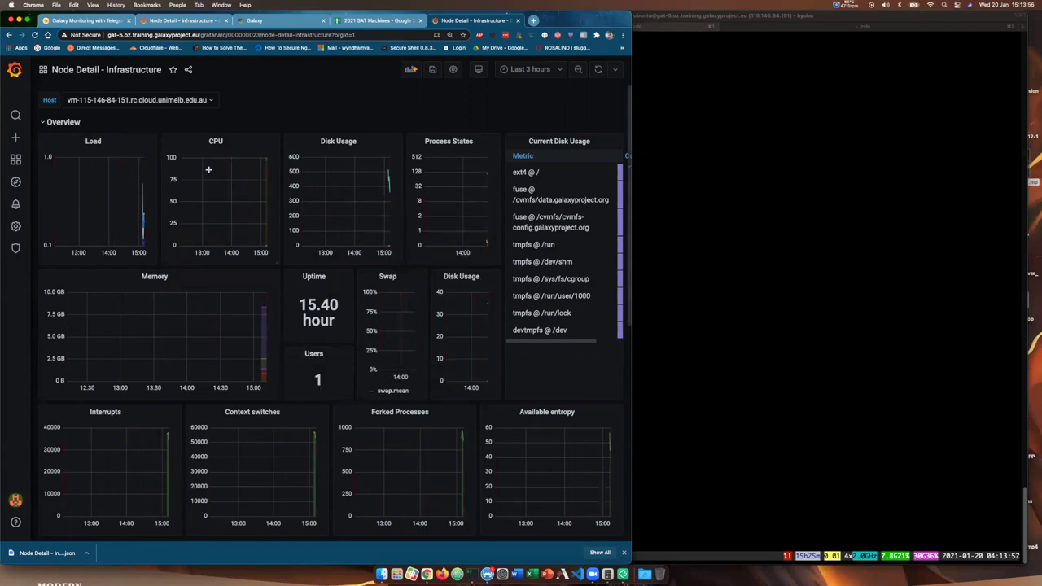
- Show the Last 5 minutes of data, then restore the Last 3 hours range
click(533, 70)
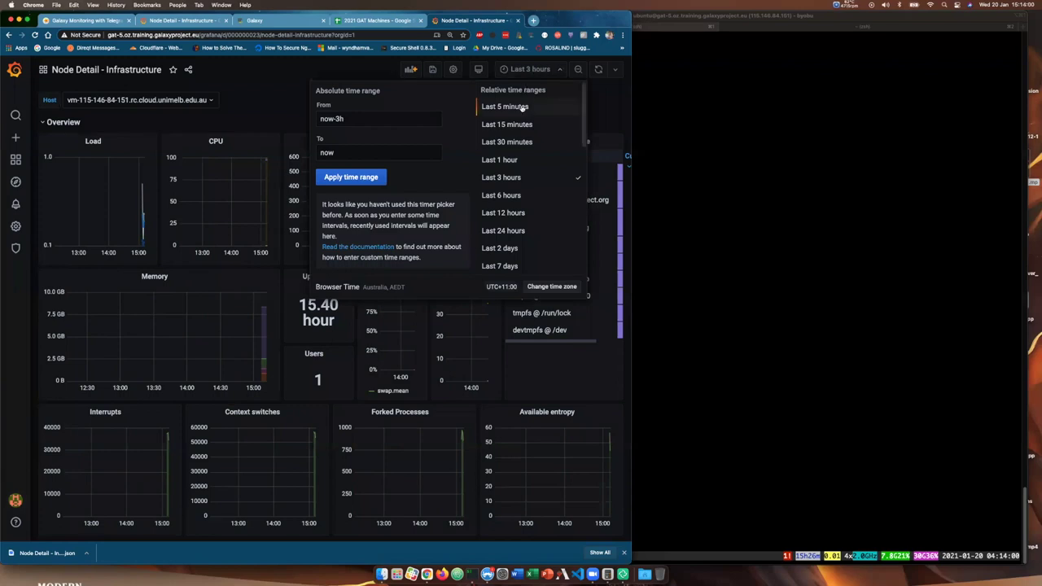
click(522, 109)
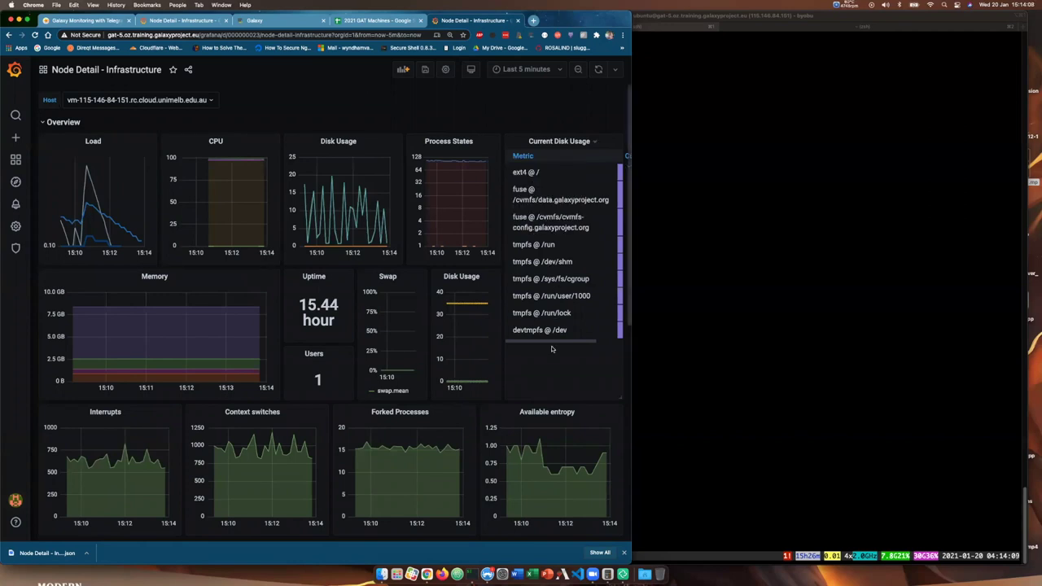
mouse_move(554, 342)
mouse_down()
mouse_move(597, 343)
mouse_move(547, 340)
mouse_up()
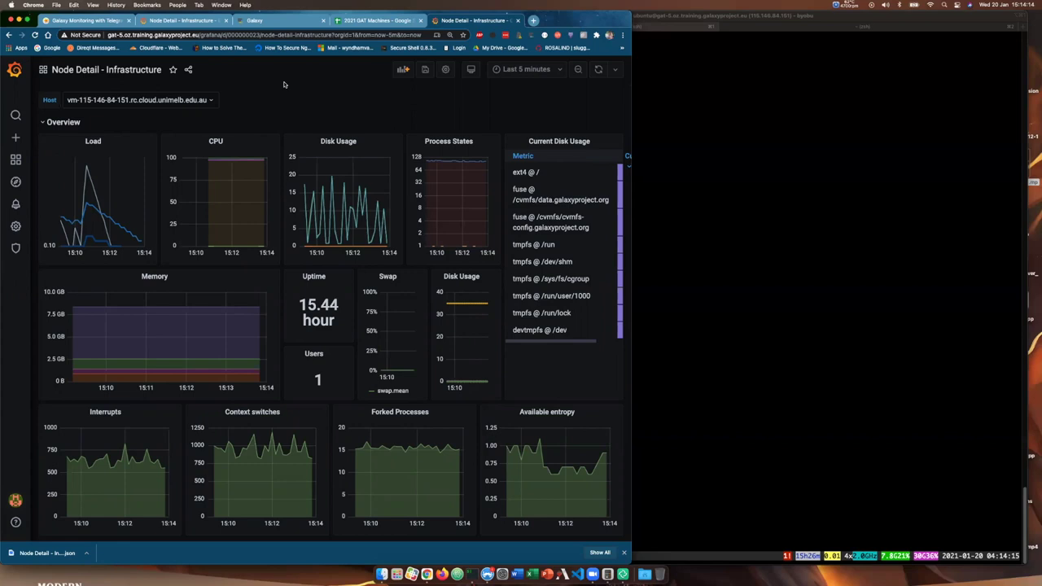
click(526, 69)
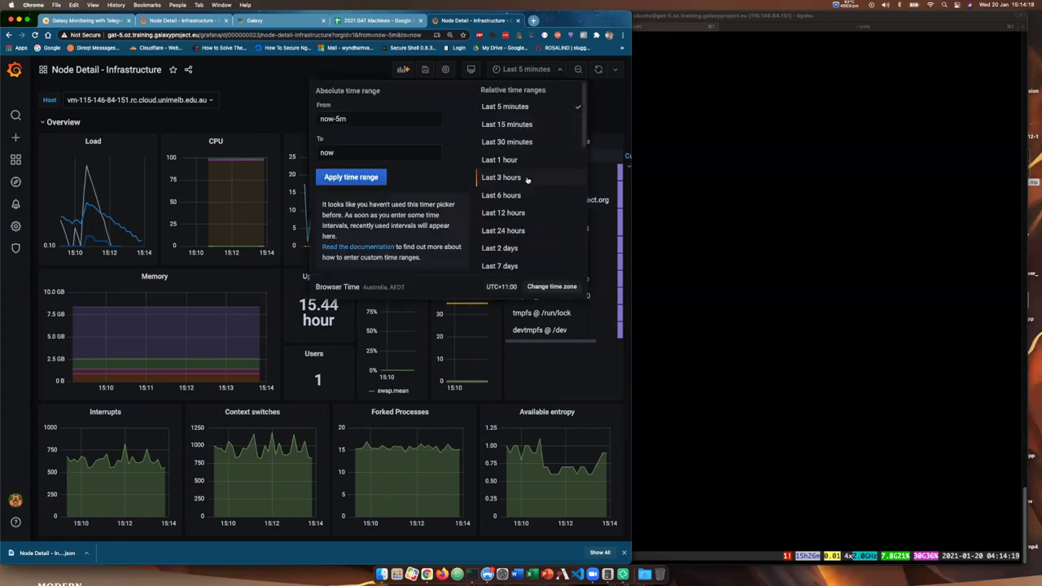
click(527, 178)
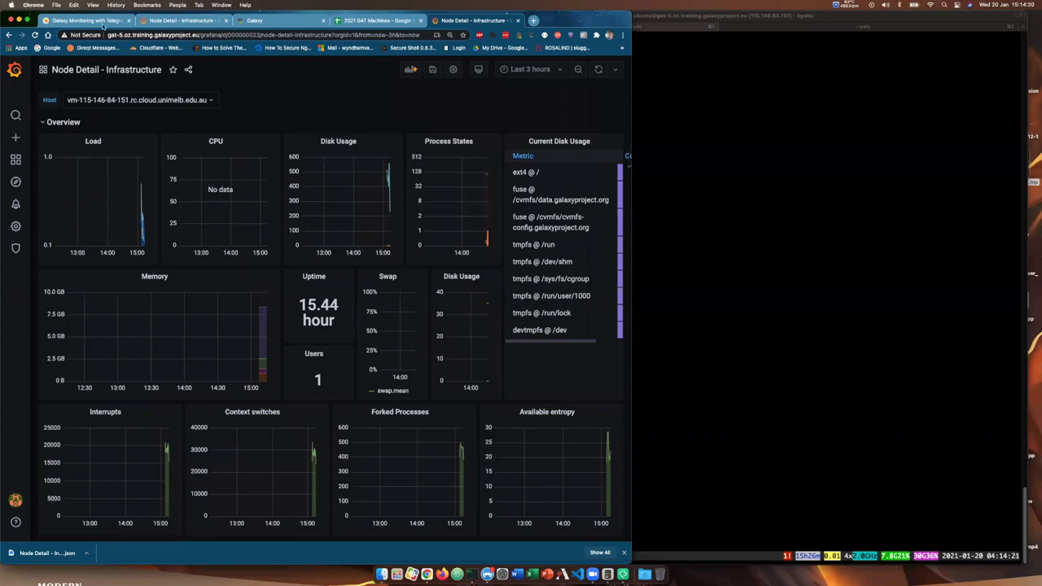
click(97, 22)
- Scroll the tutorial to Setting up a Galaxy dashboard and detach the Node Detail tab into a new window
scroll(406, 203, down, 3)
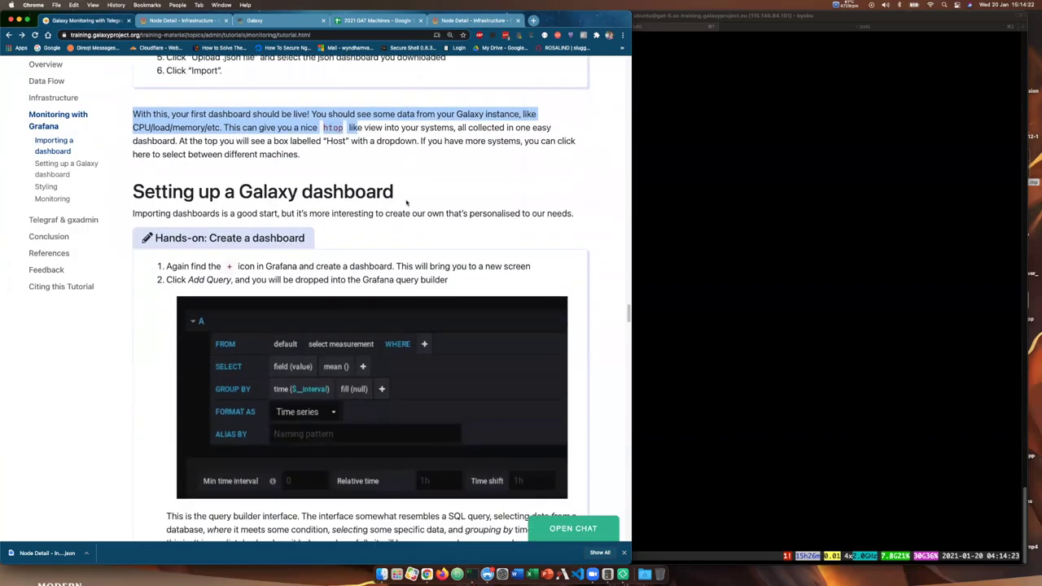
scroll(407, 203, down, 2)
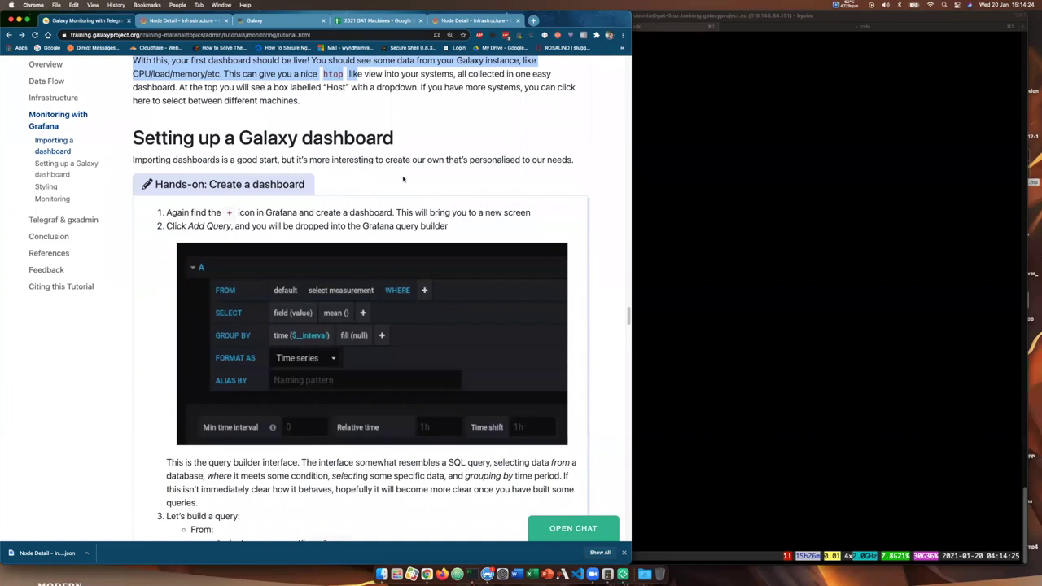
click(402, 179)
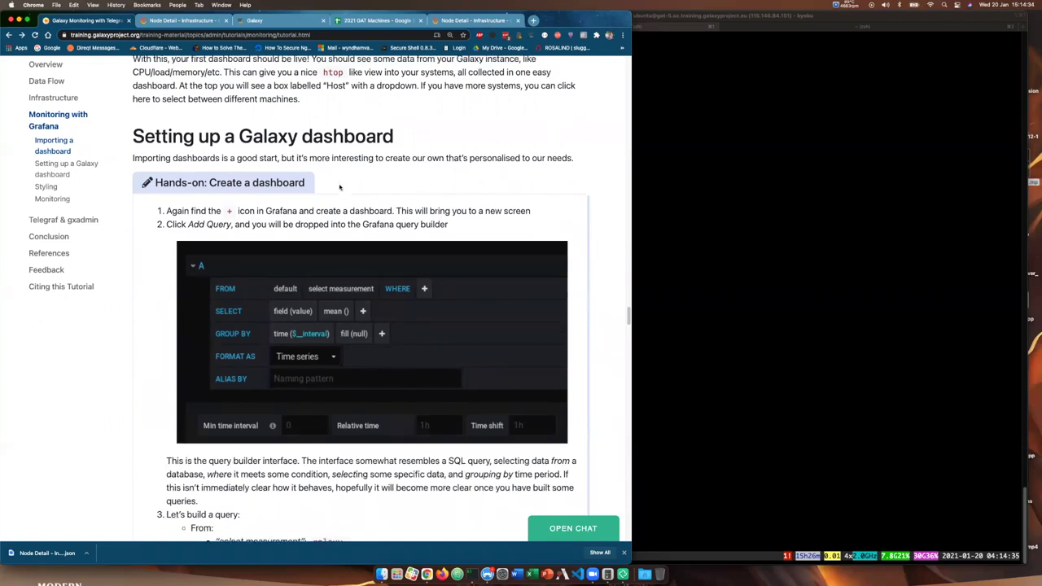
scroll(339, 187, down, 3)
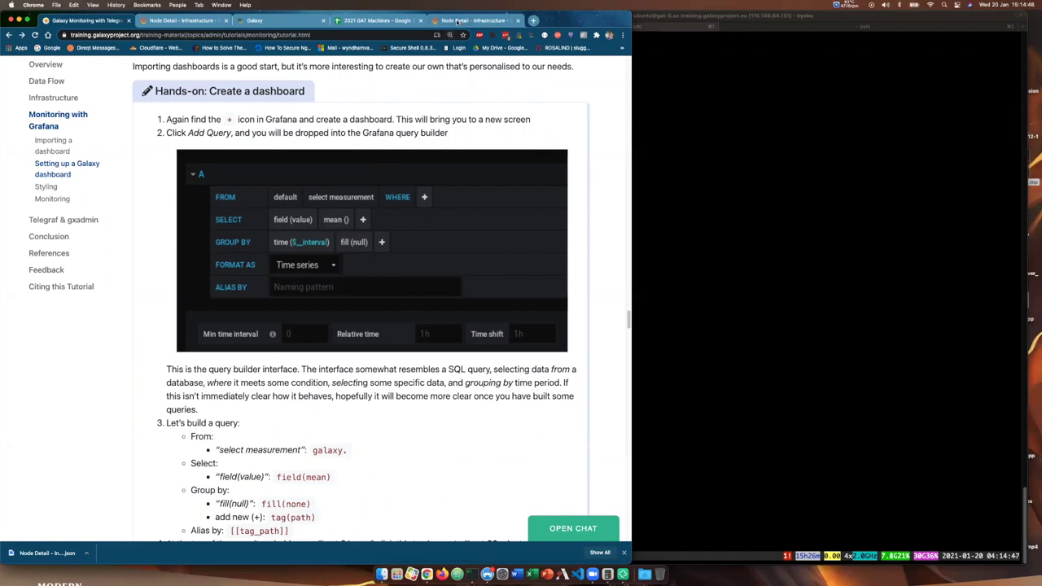
drag(457, 22, 624, 18)
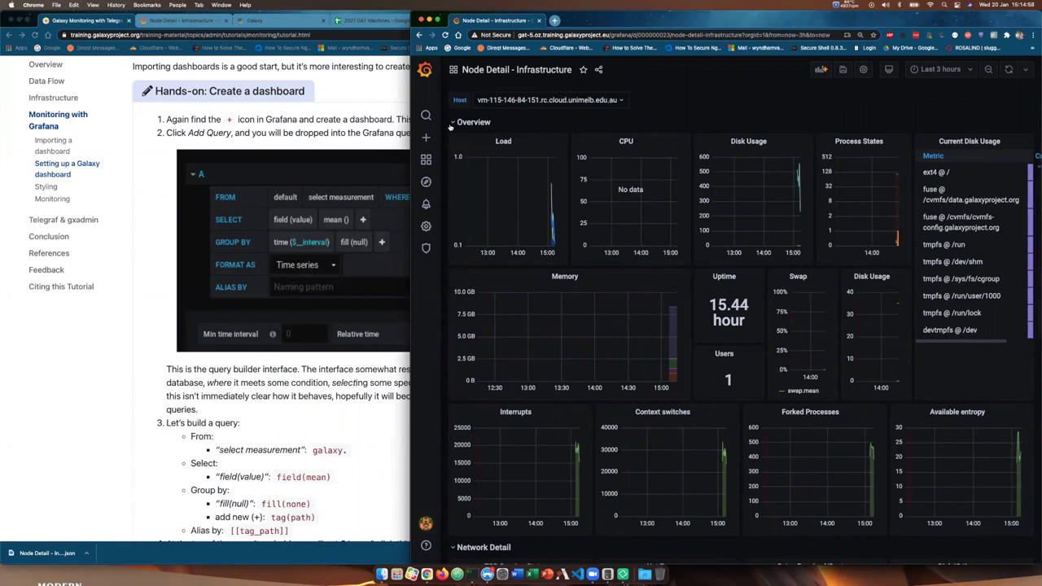
- Create a new blank dashboard from the + Create menu
mouse_move(424, 137)
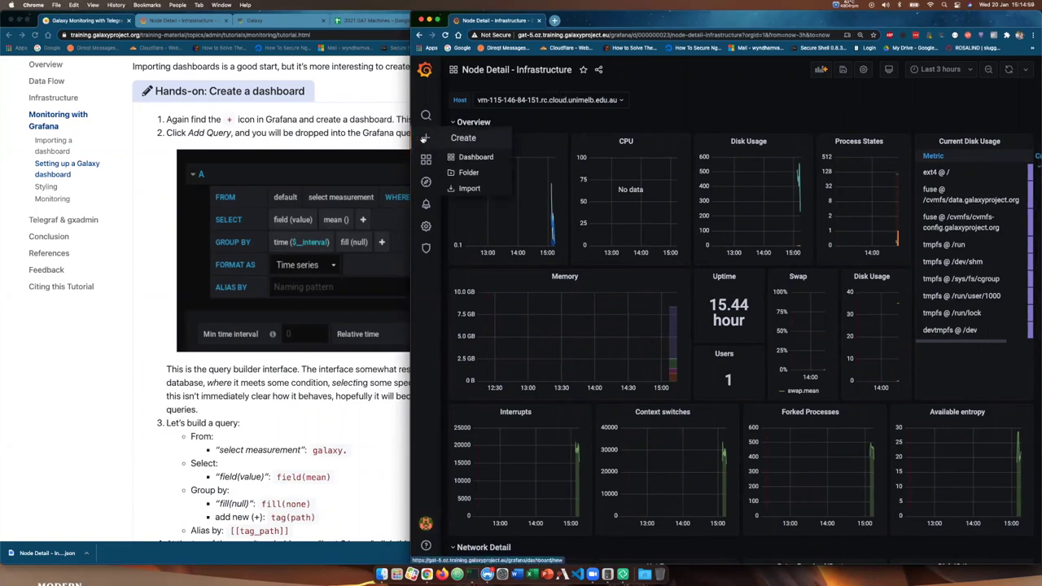
click(475, 158)
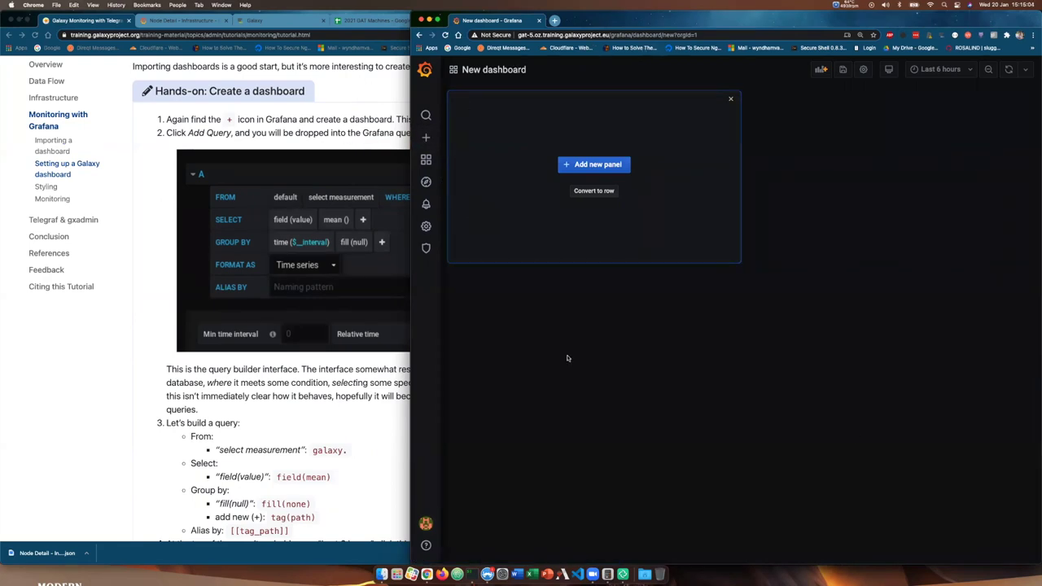
click(170, 147)
click(860, 177)
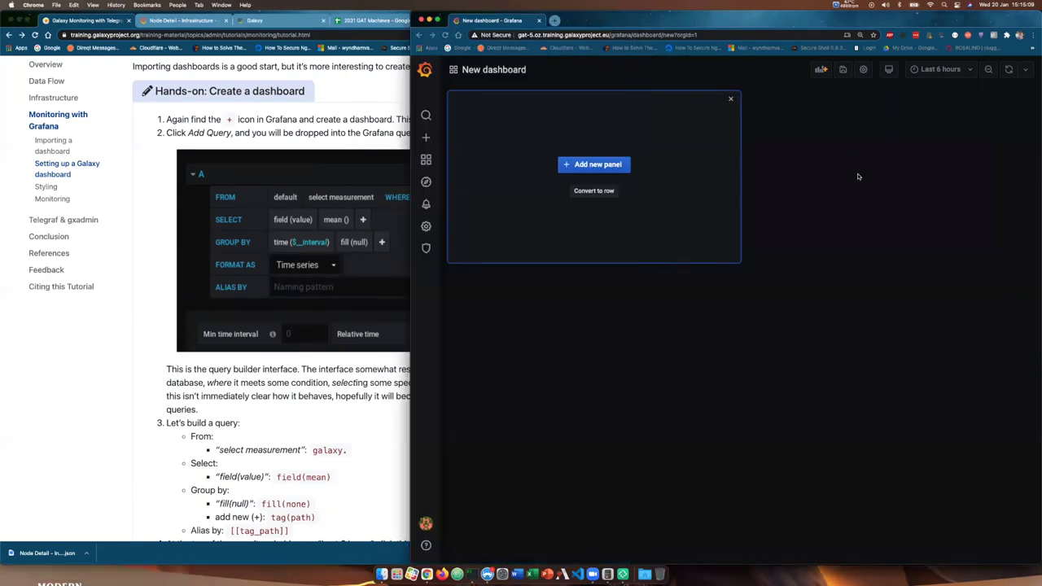
- Add a new panel, opening the editor with empty default query A
click(589, 164)
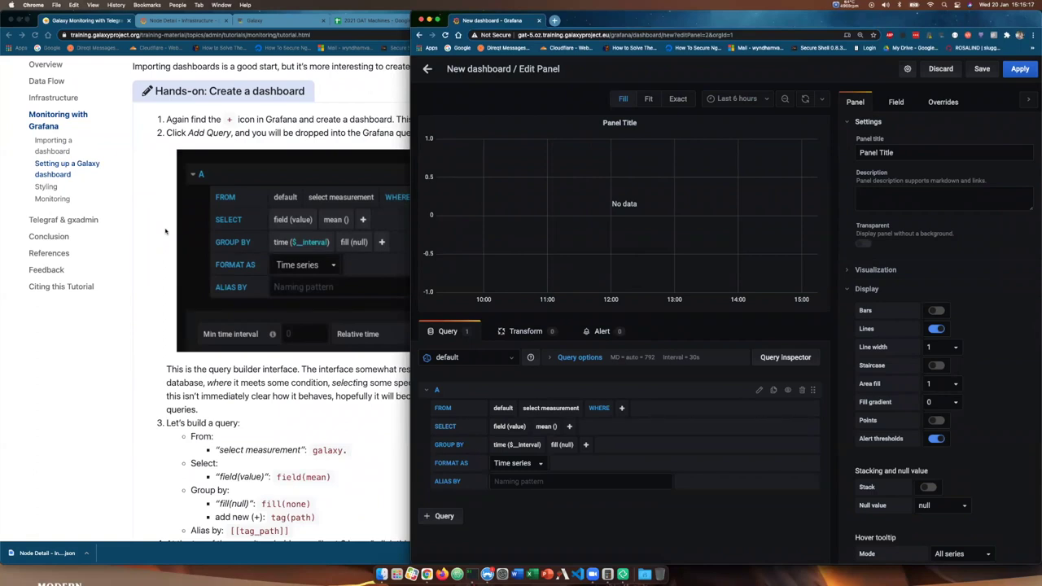
click(165, 232)
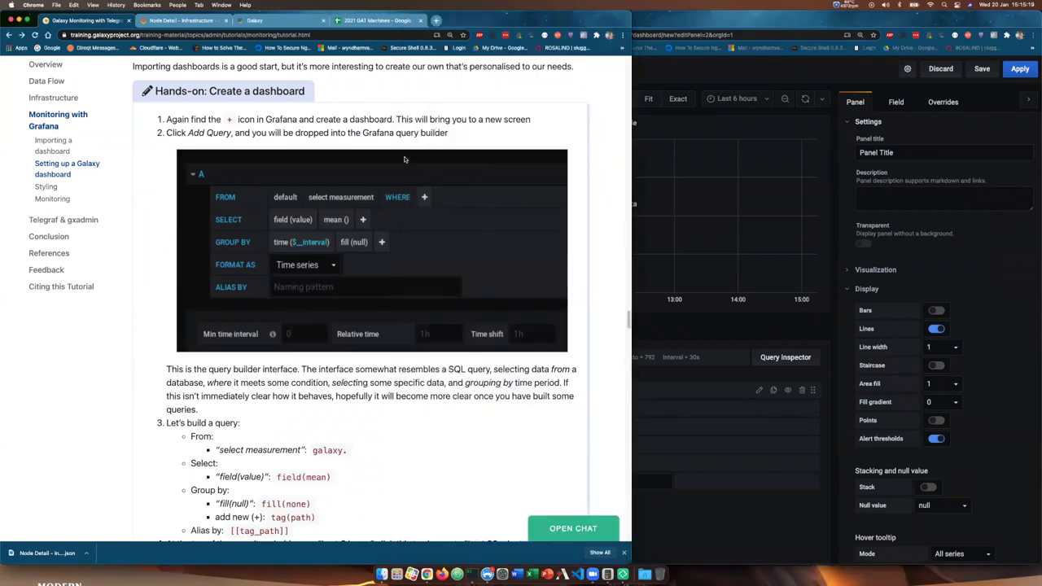
click(738, 421)
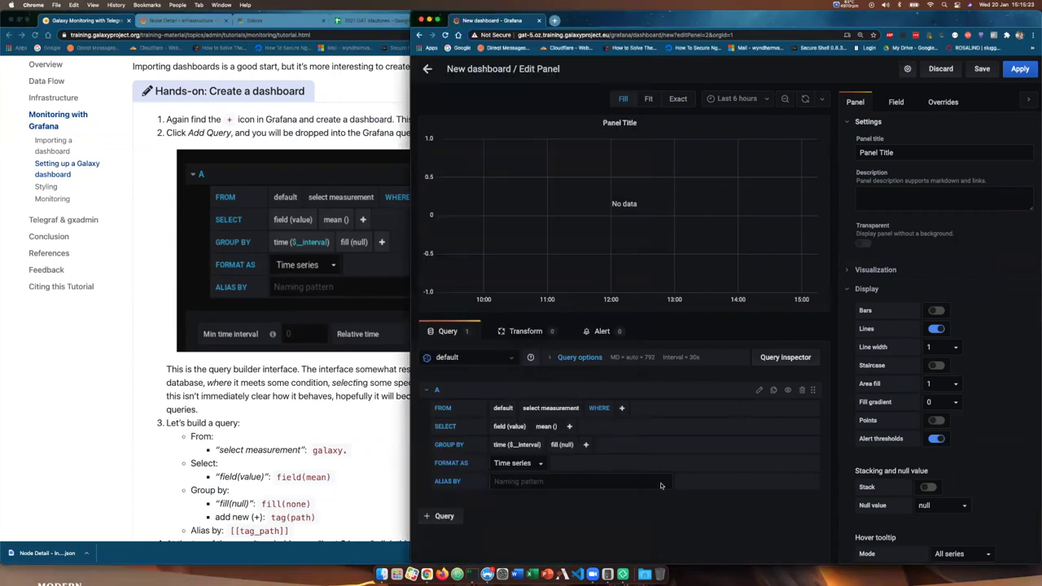
scroll(297, 379, down, 1)
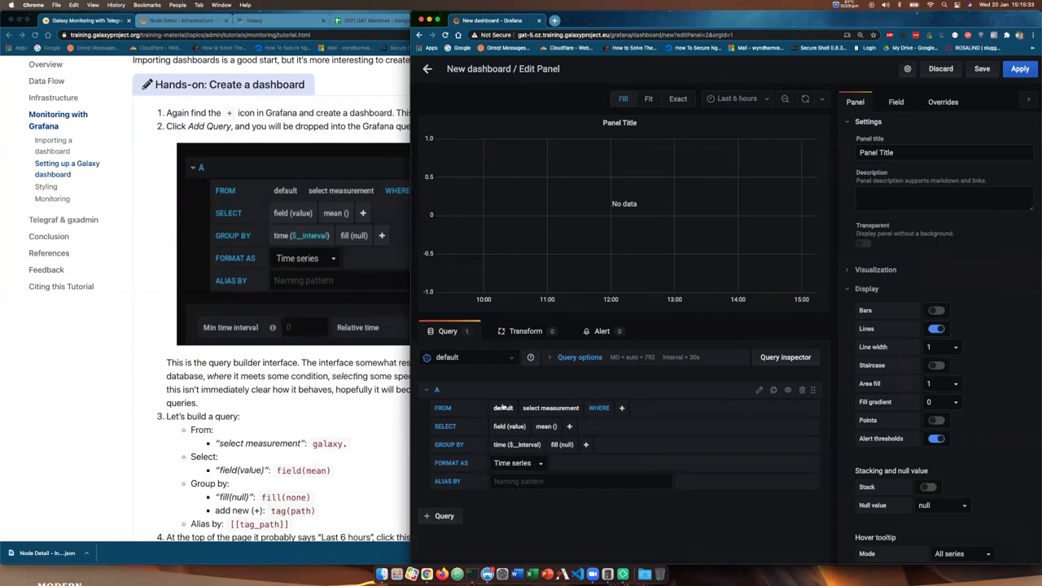
- Set query A to read the mean field from galaxy. with fill(none)
click(543, 407)
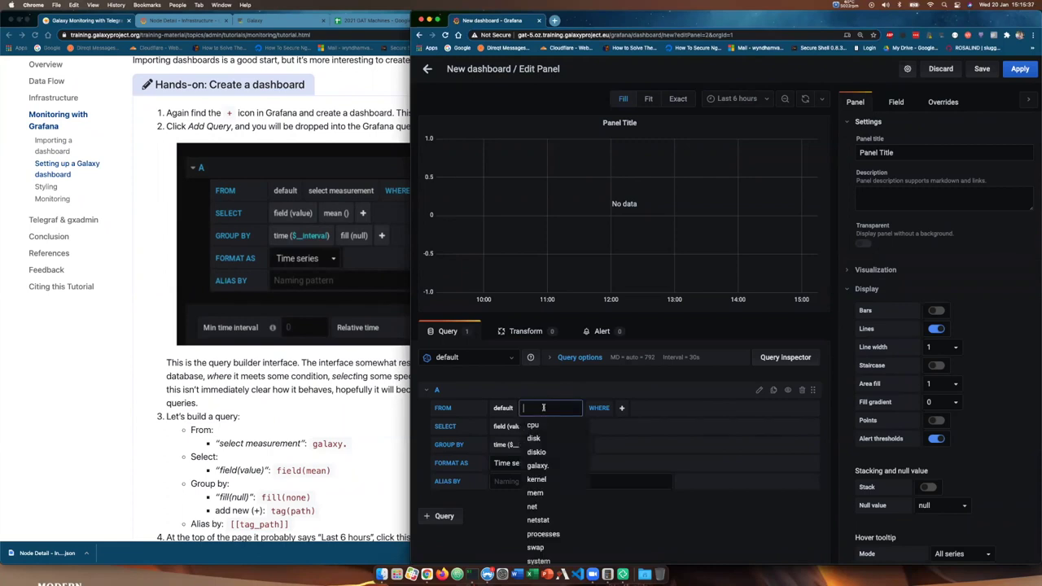
click(538, 465)
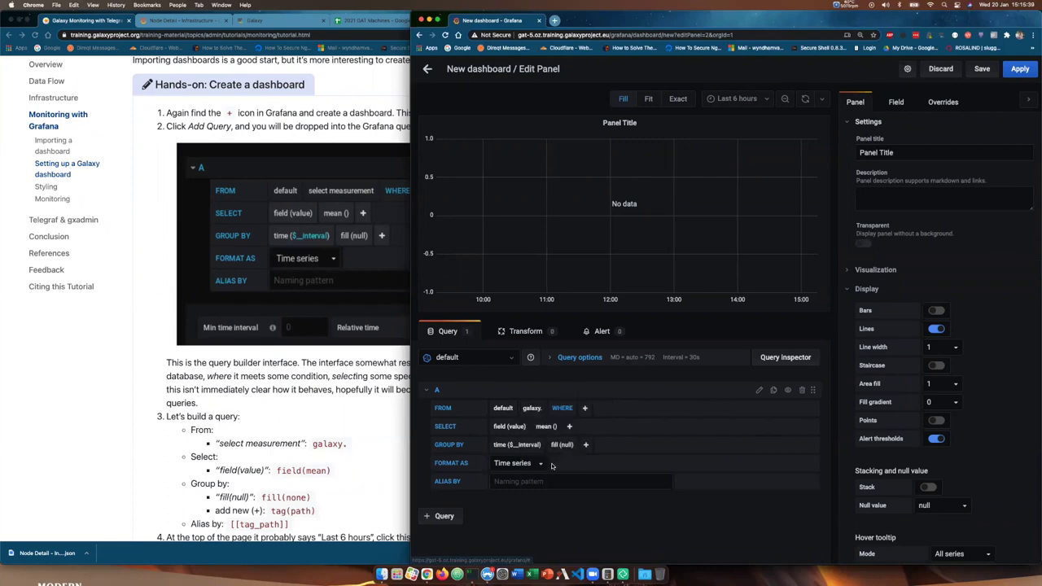
click(516, 427)
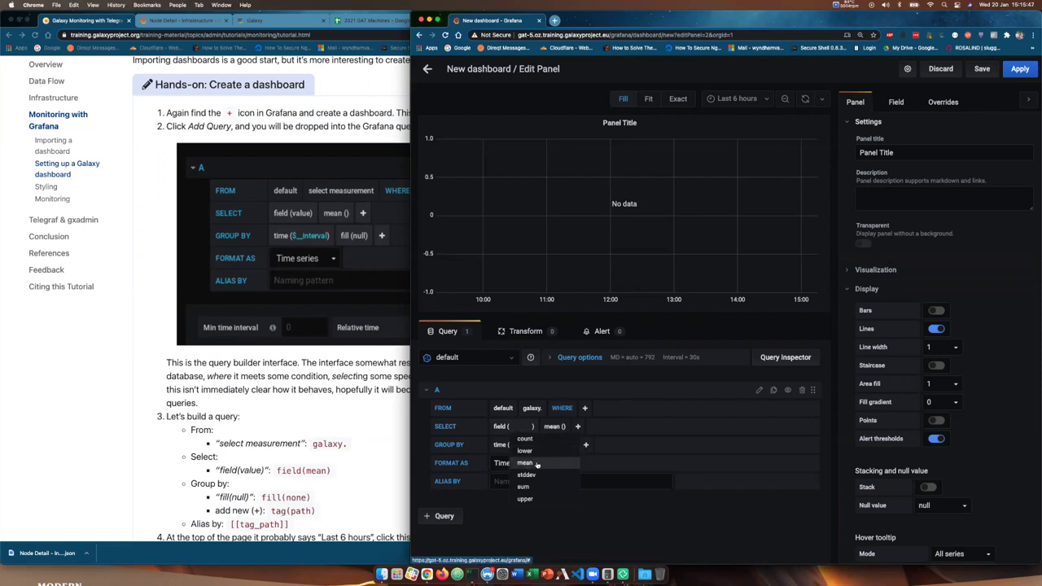
click(525, 462)
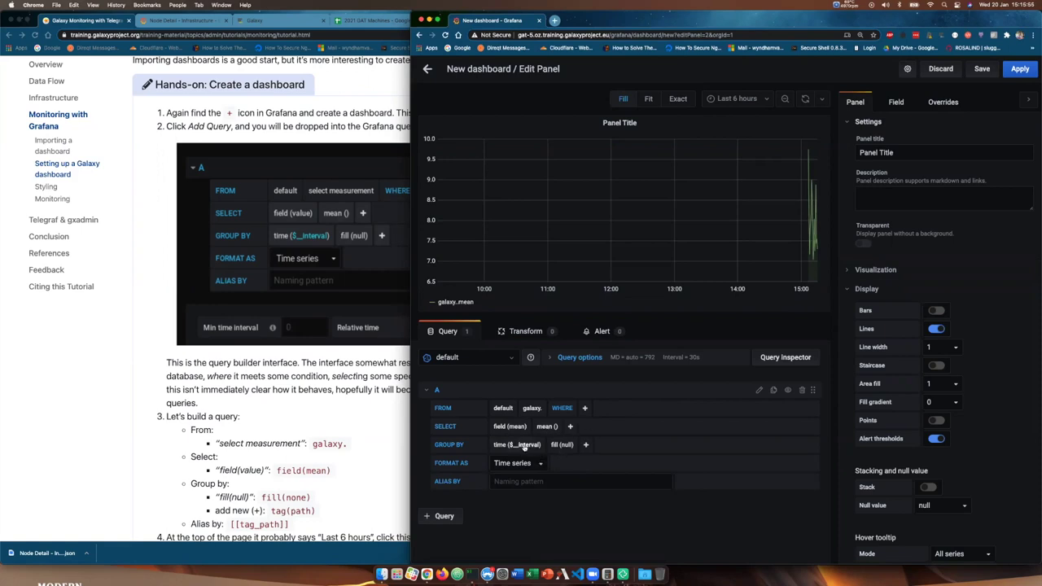
click(570, 446)
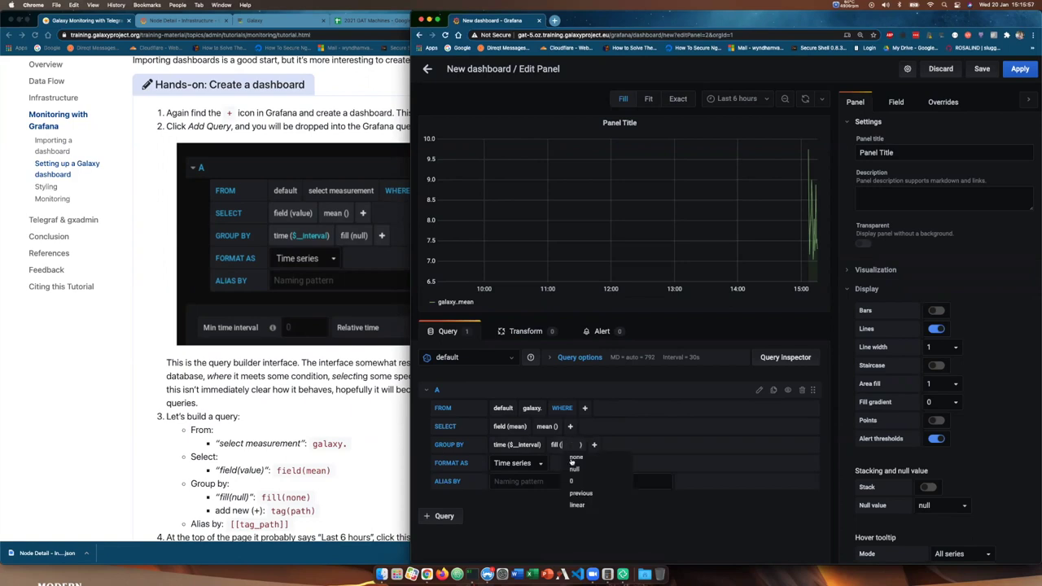
click(572, 461)
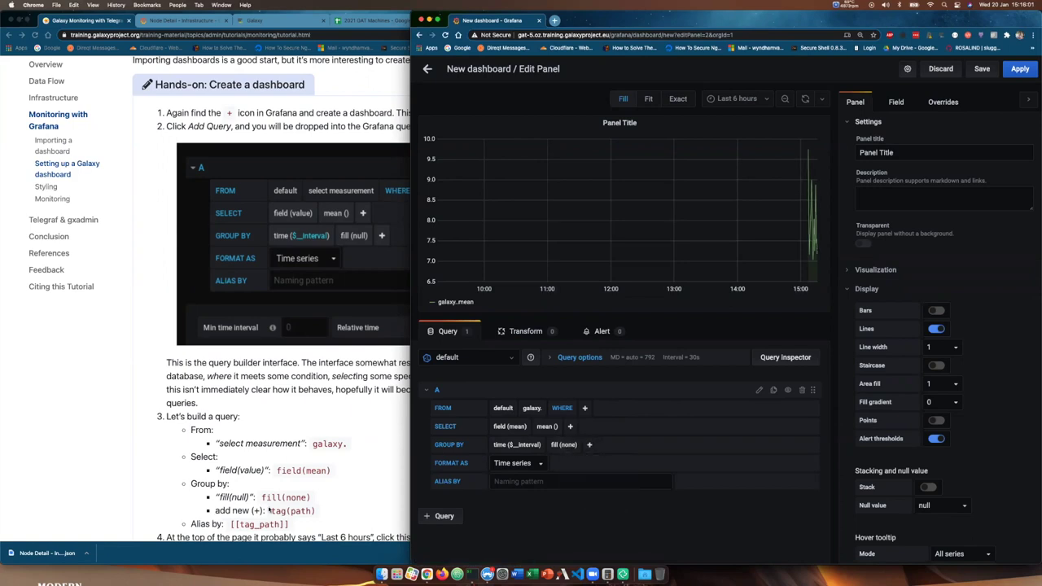
- Group the series by tag(path) and alias them [[tag_path]]
click(589, 445)
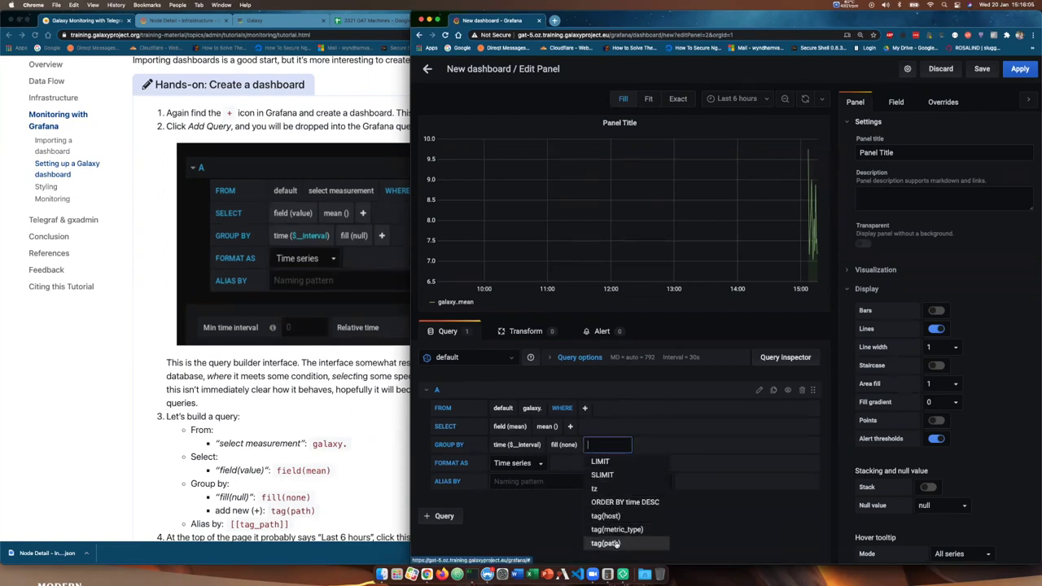
click(616, 542)
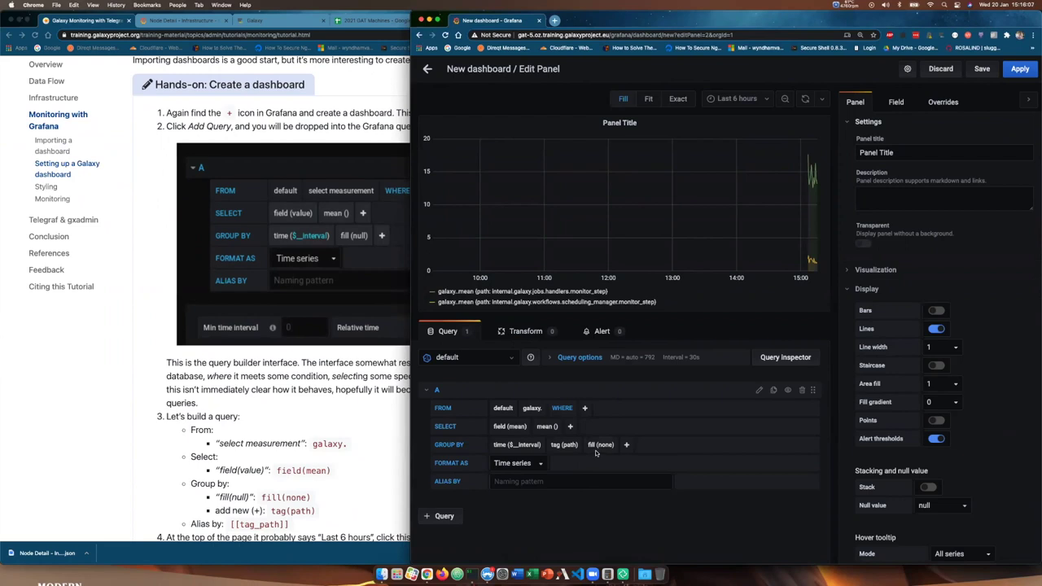
click(552, 479)
text([[tag_path)
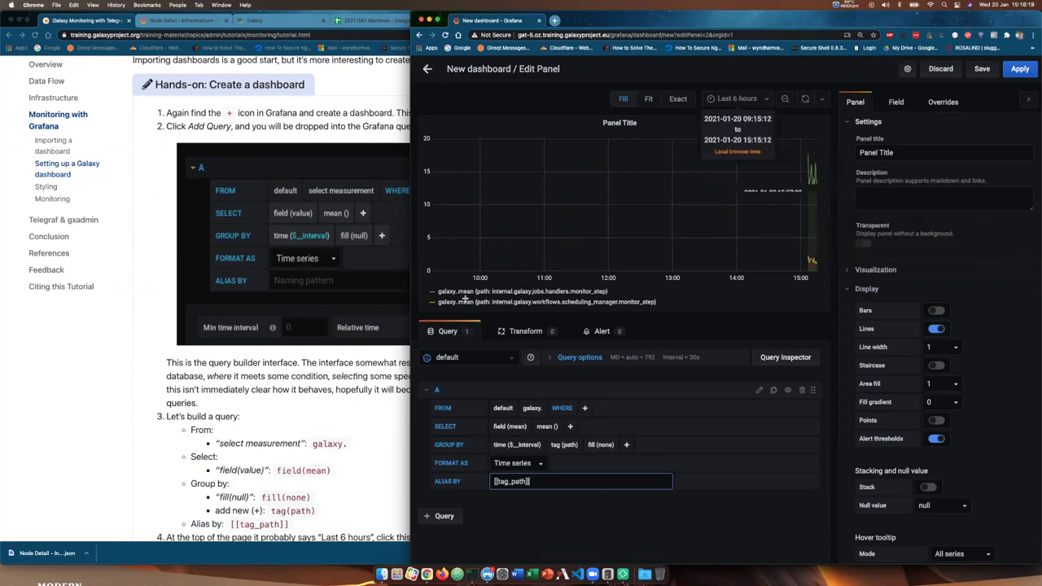
click(390, 435)
scroll(429, 474, down, 3)
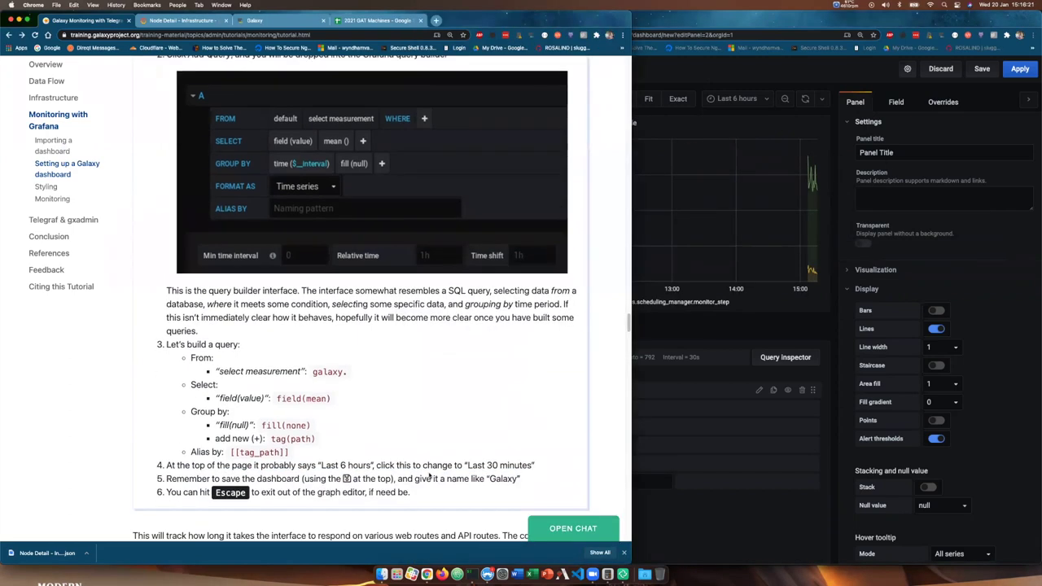
click(756, 126)
click(736, 99)
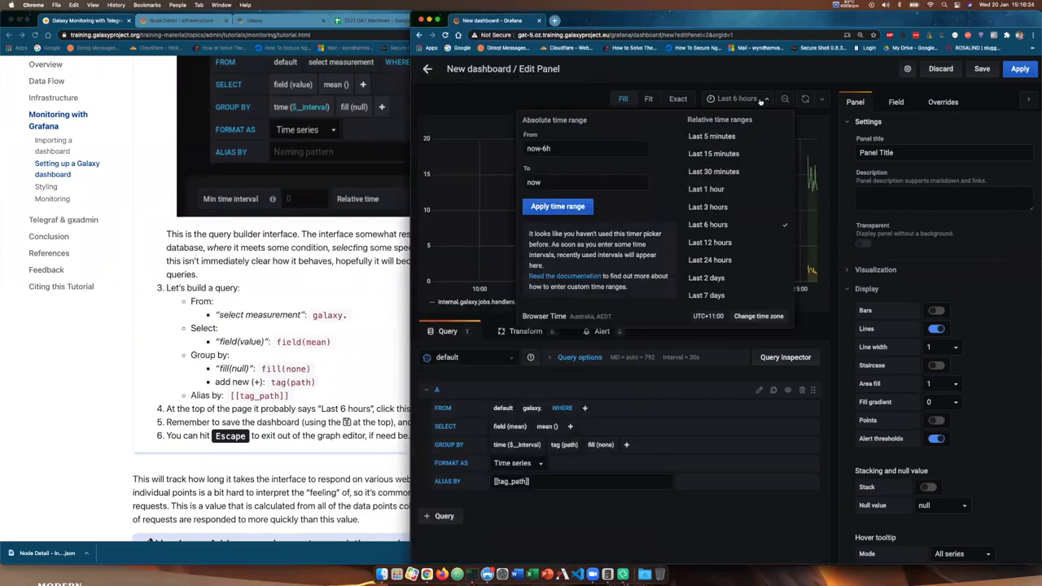
- Set the range to Last 30 minutes and save the new dashboard named Galaxy
click(721, 171)
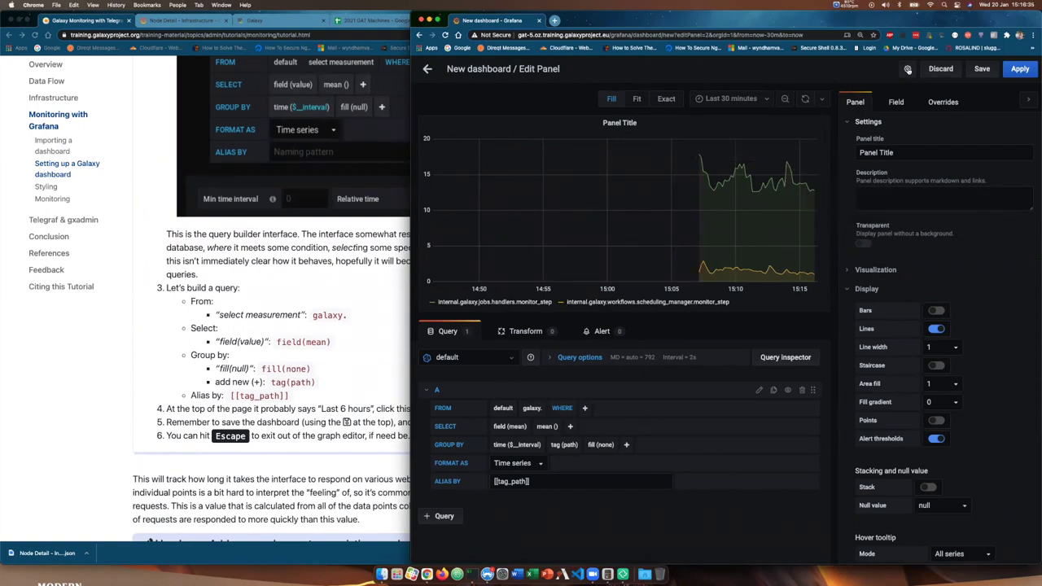
click(981, 69)
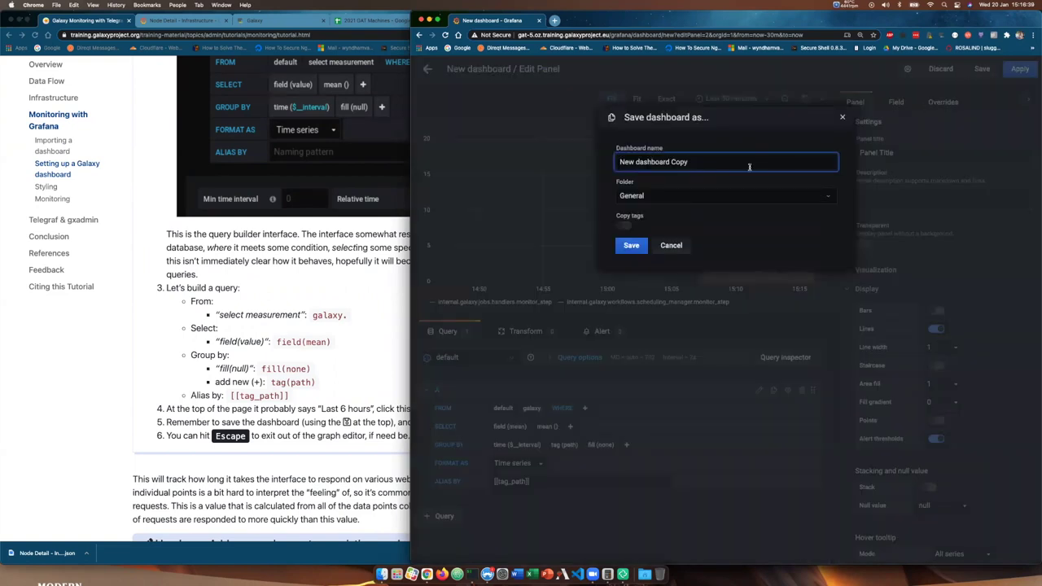
drag(718, 165, 616, 162)
text(Galax)
click(629, 248)
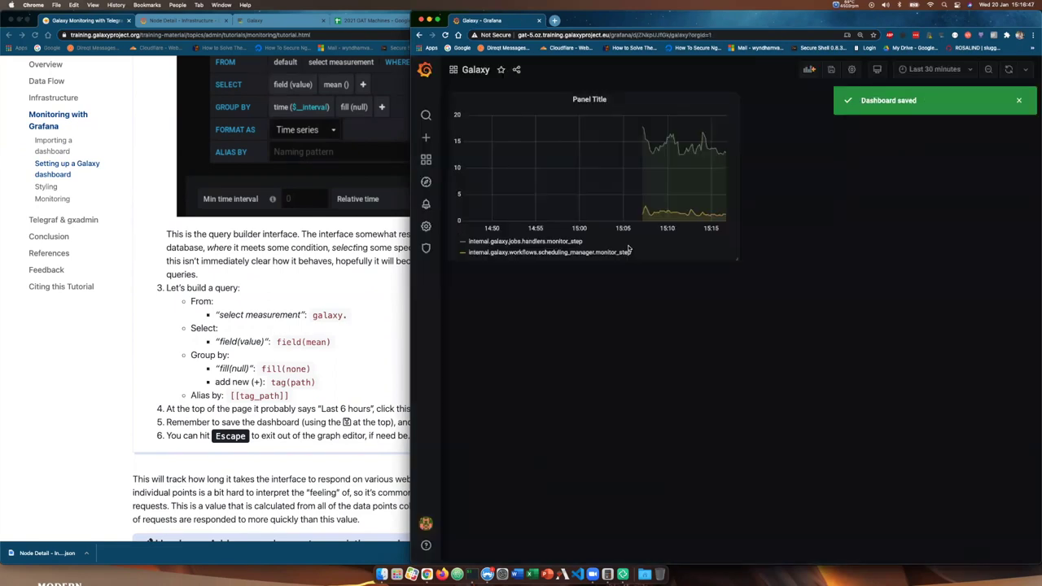
click(354, 329)
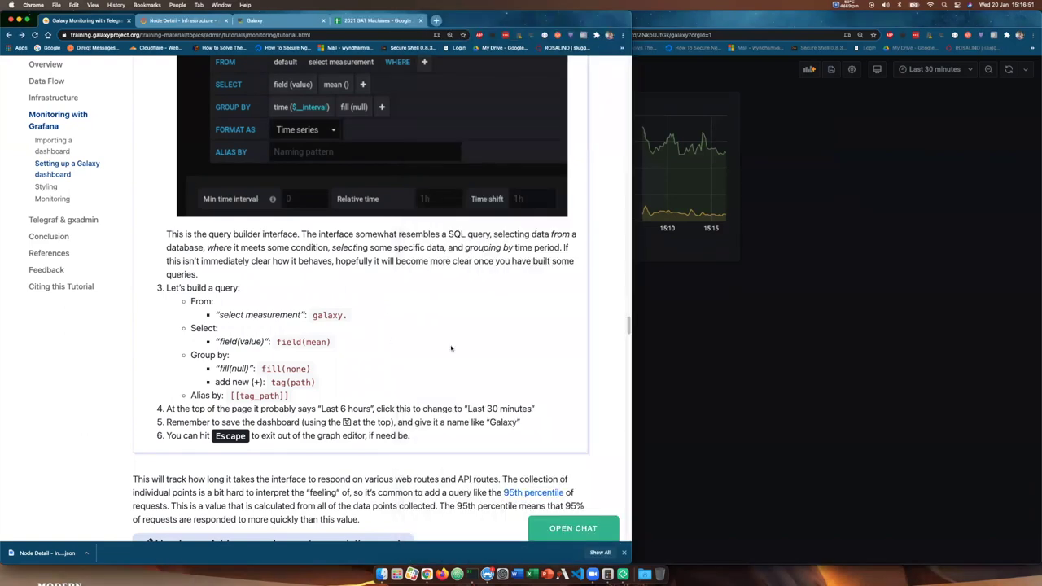
click(736, 316)
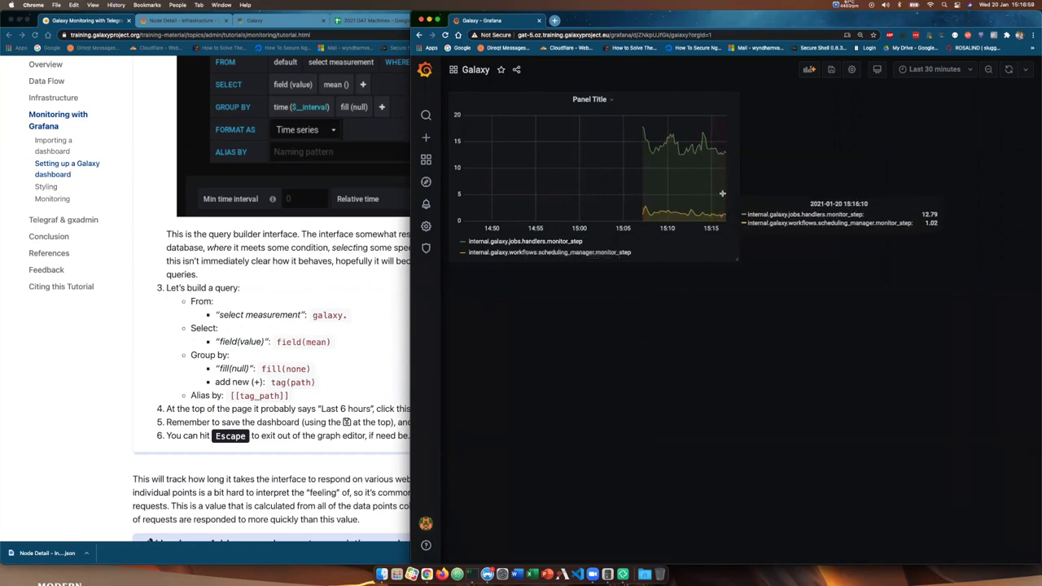
click(386, 315)
scroll(386, 316, down, 4)
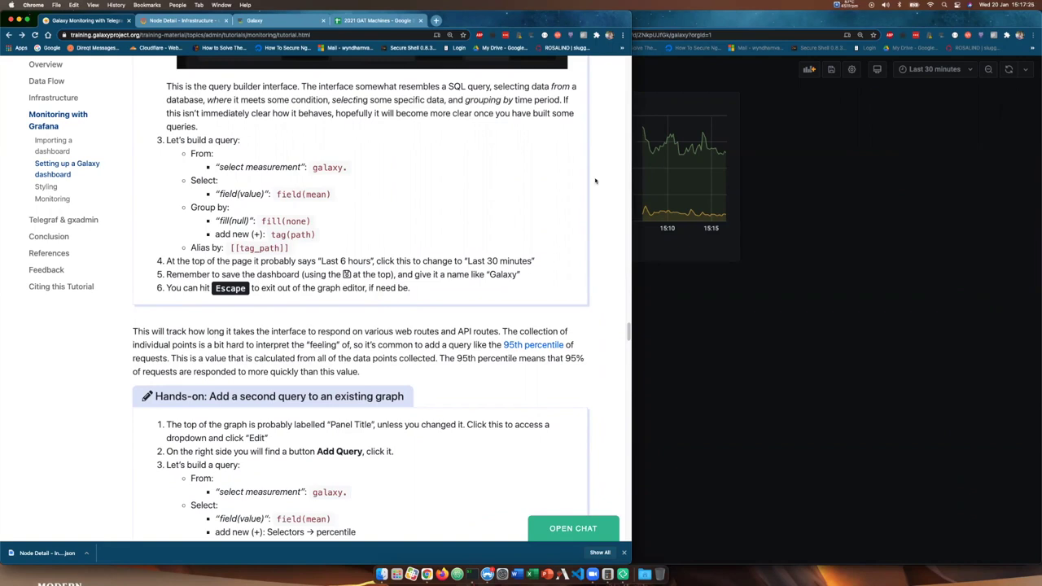
- In Galaxy's Analyze Data view, display, expand and download the 1: Pasted Entry dataset
click(273, 21)
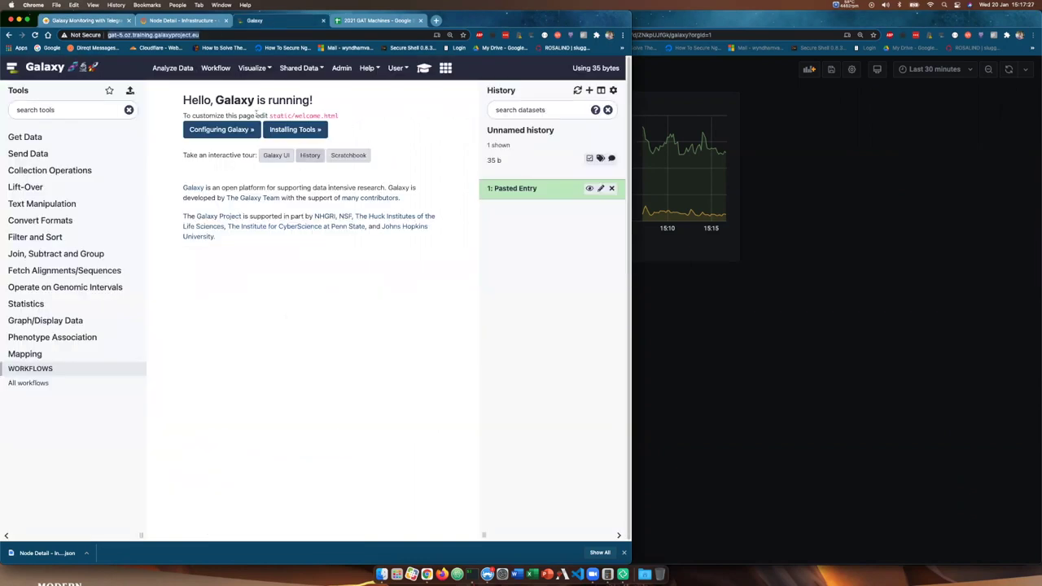
click(169, 70)
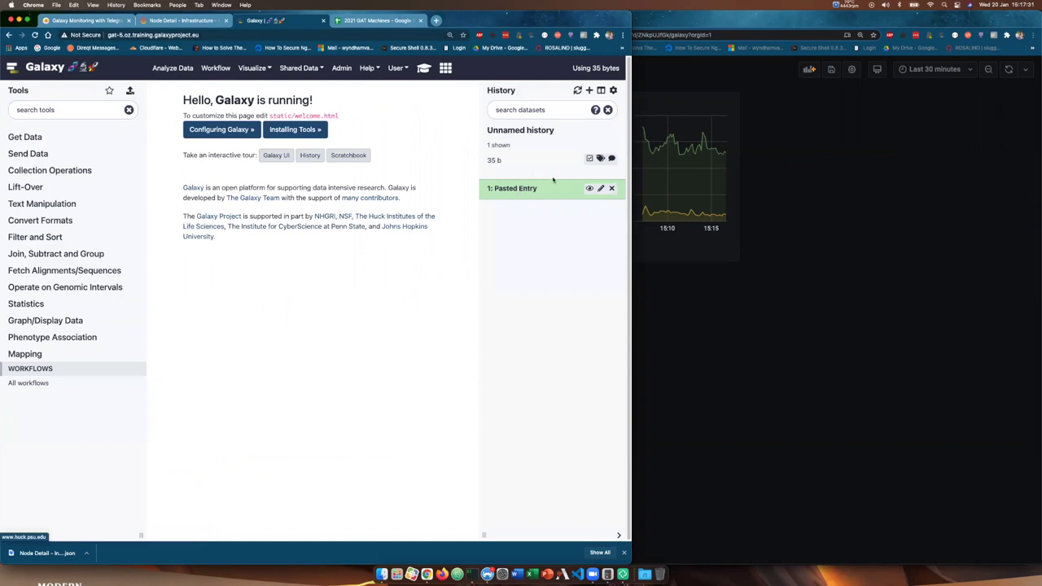
click(589, 188)
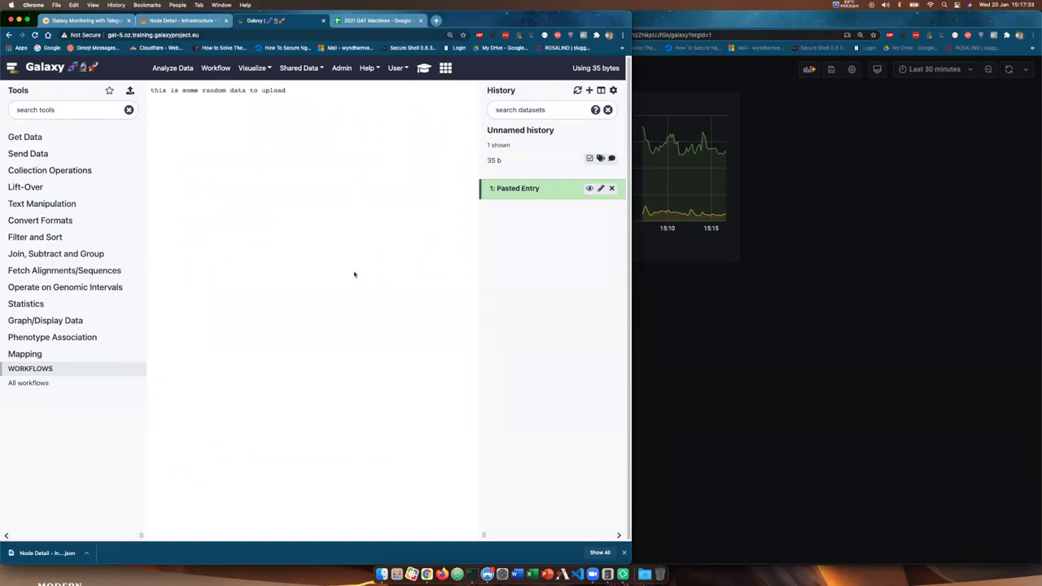
click(509, 189)
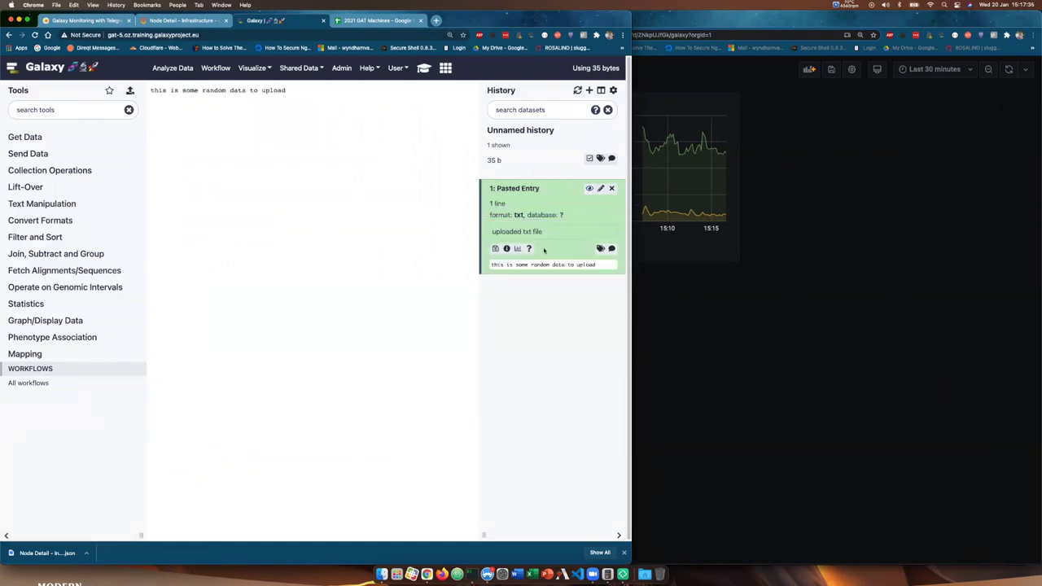
click(495, 249)
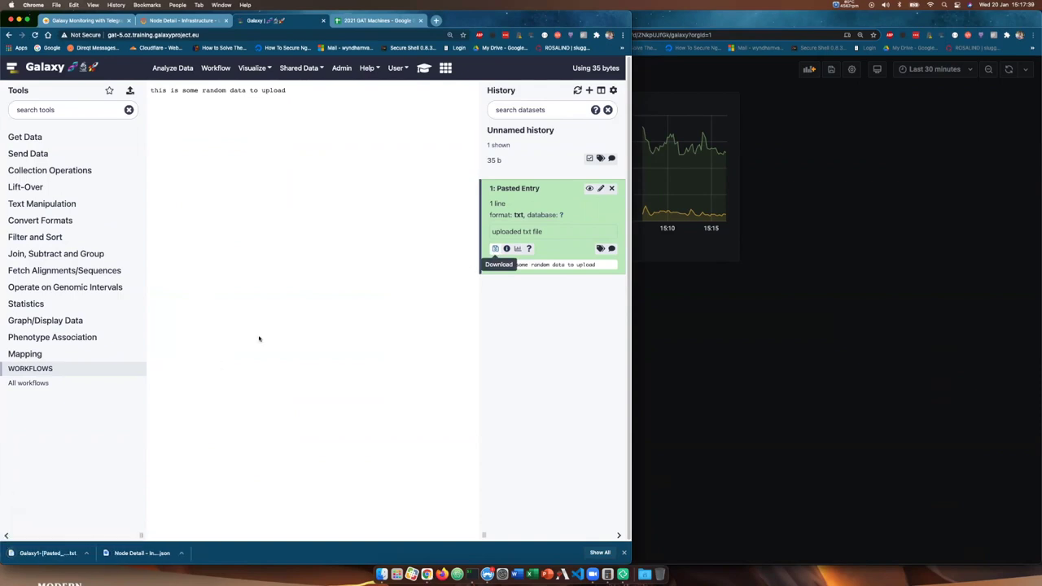
click(770, 123)
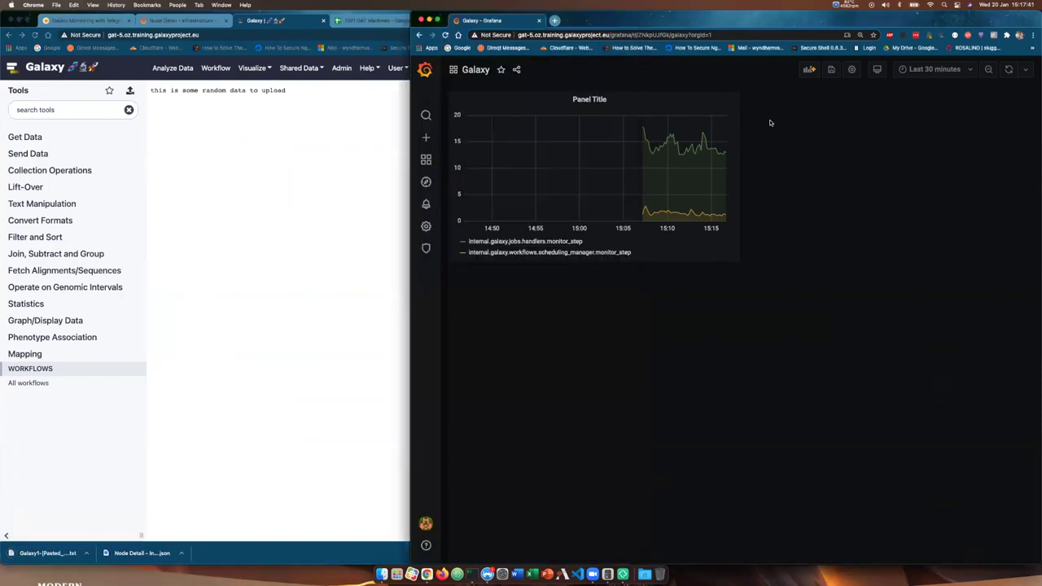
- Refresh the Galaxy dashboard to plot the new web.root.index series and read the tutorial's next hands-on
click(1007, 70)
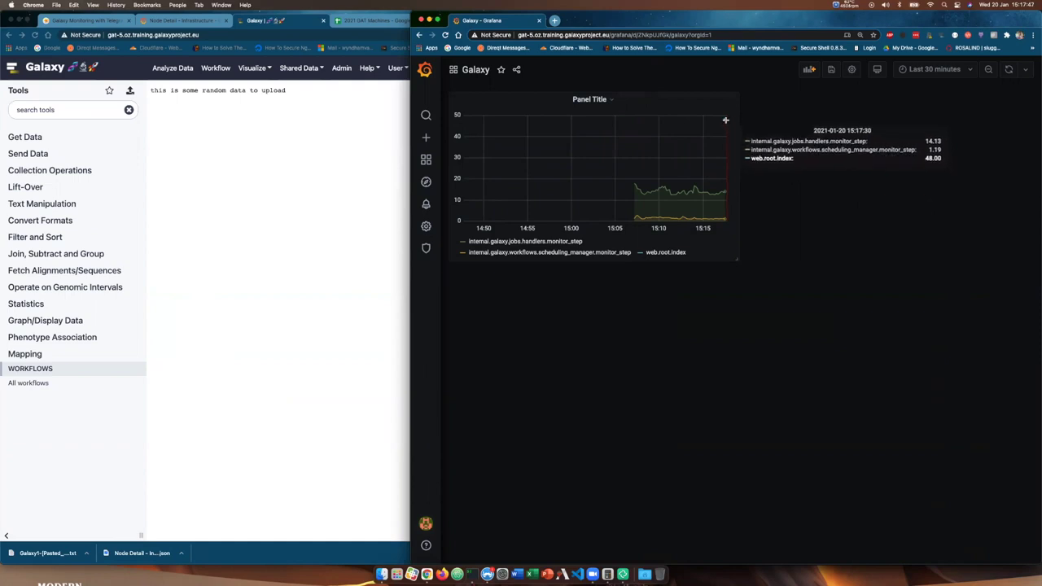
mouse_move(725, 118)
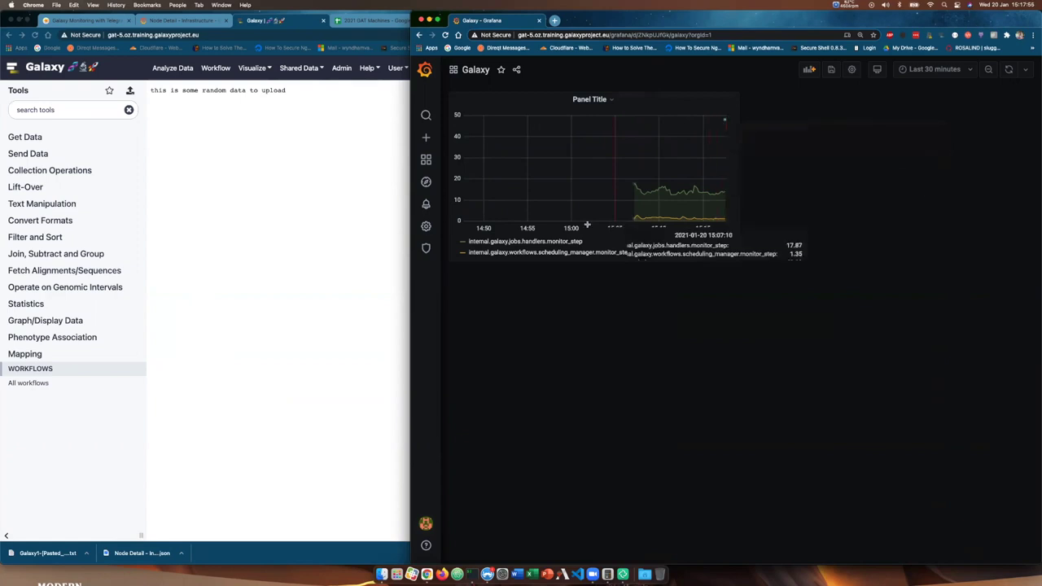
click(294, 272)
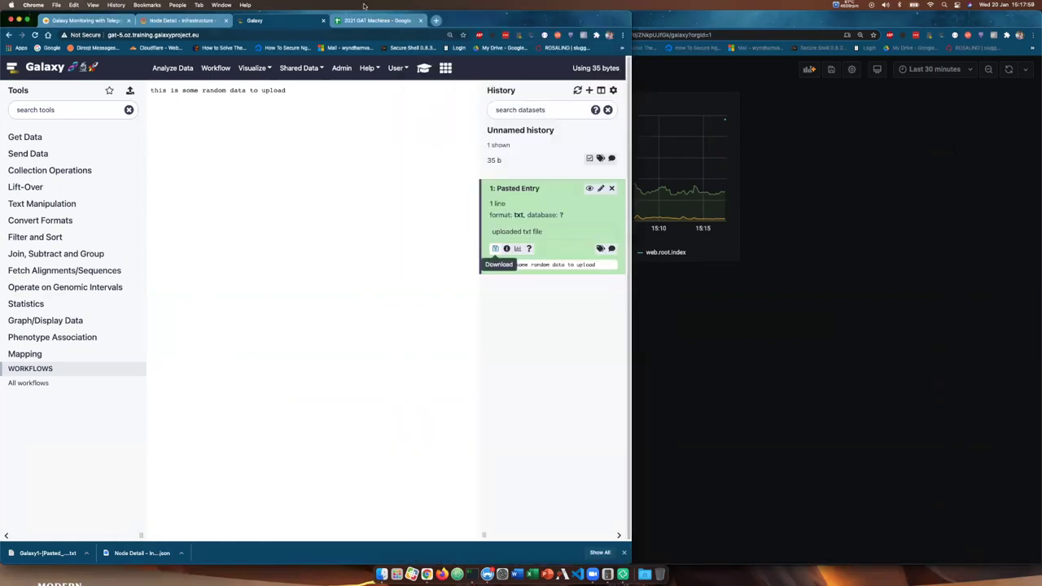
click(47, 22)
scroll(350, 329, down, 5)
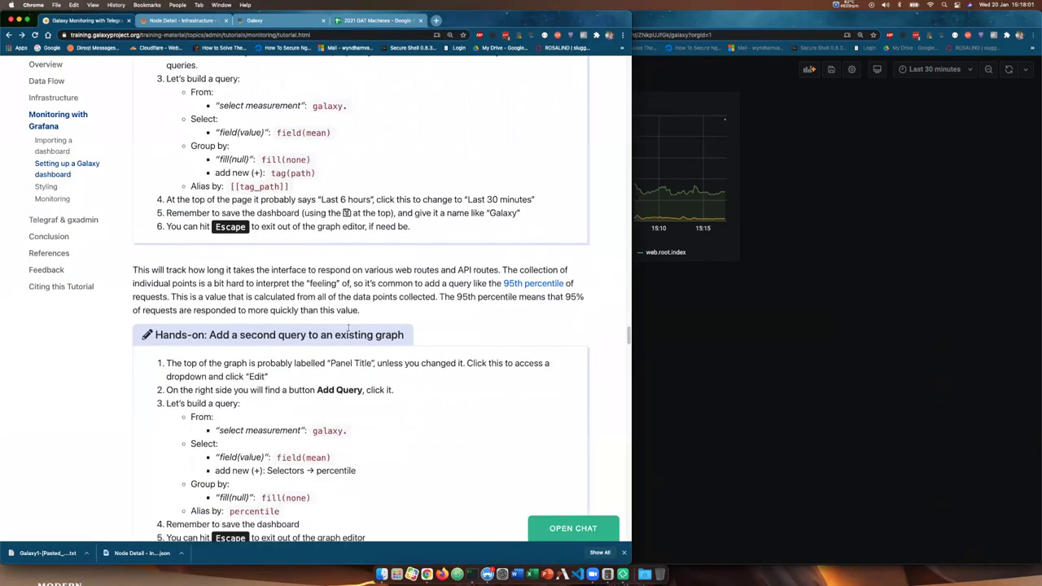
scroll(347, 327, down, 1)
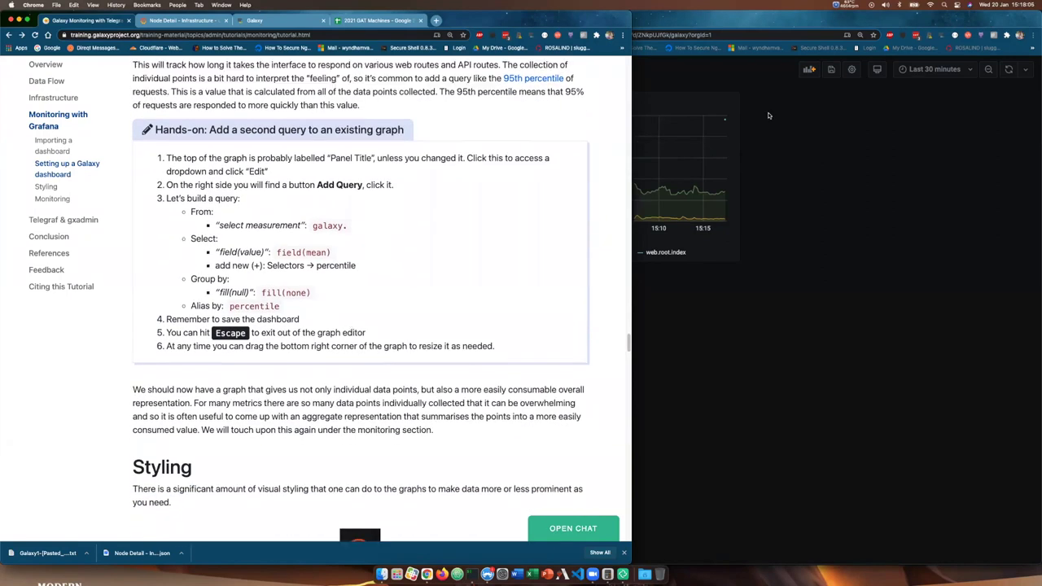
click(694, 96)
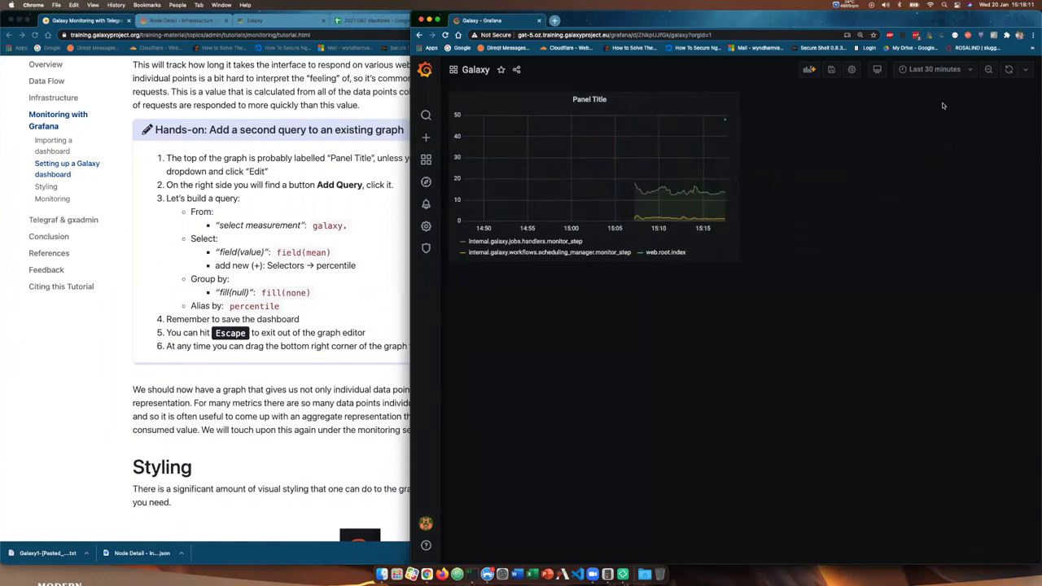
- Set the dashboard's auto-refresh interval to 5s, then change it to 10s
click(968, 70)
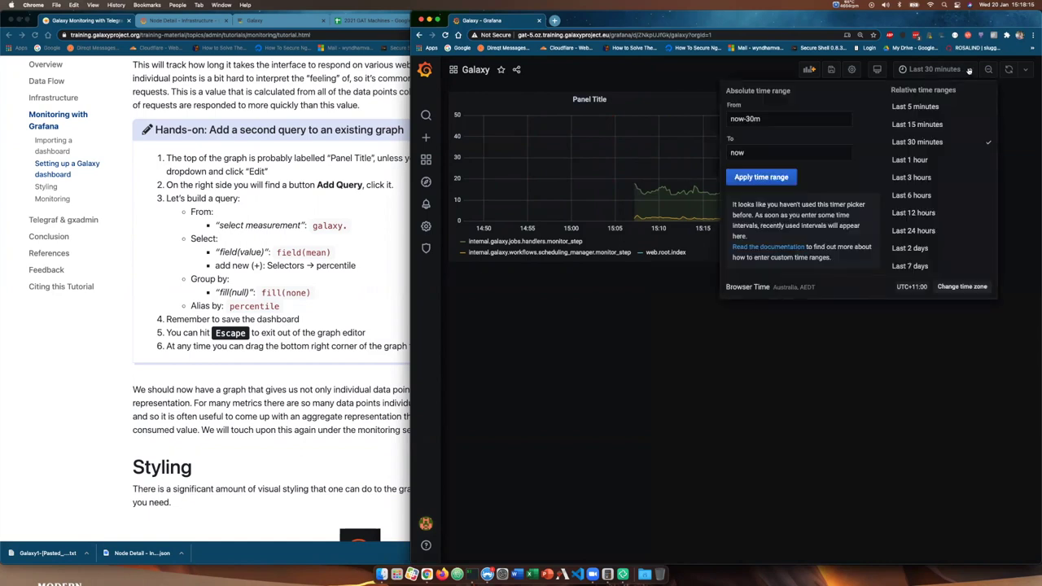
click(968, 70)
click(1025, 70)
click(1017, 103)
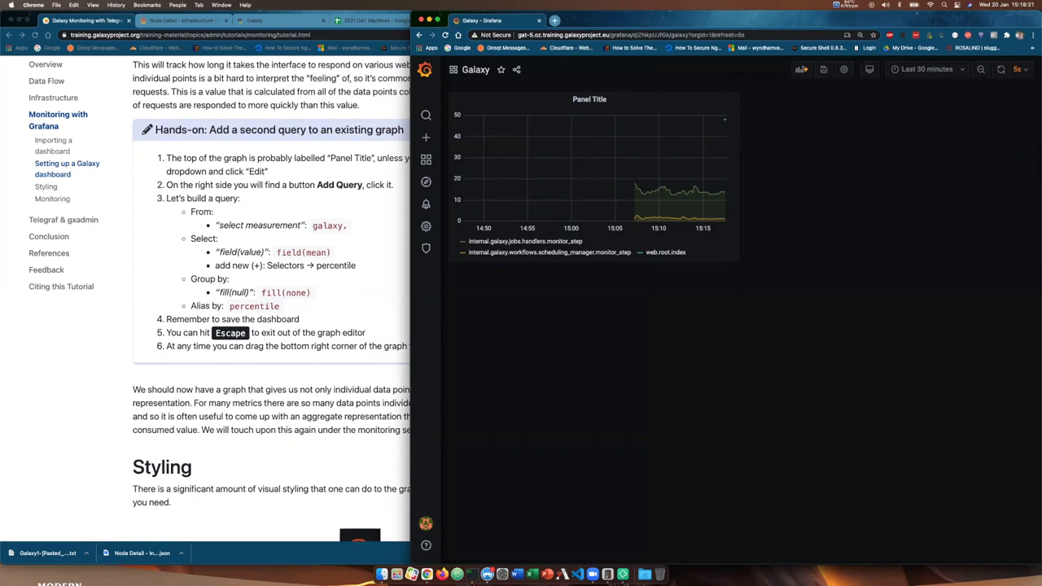
click(1022, 71)
click(1015, 118)
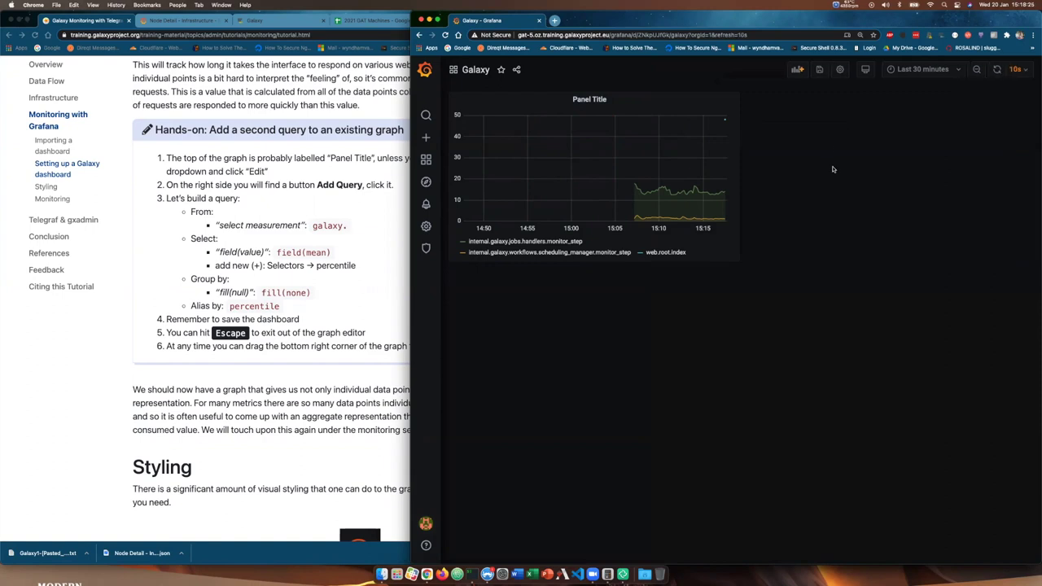
- Look over the Galaxy tab and the tutorial, then return to the Grafana panel
click(296, 18)
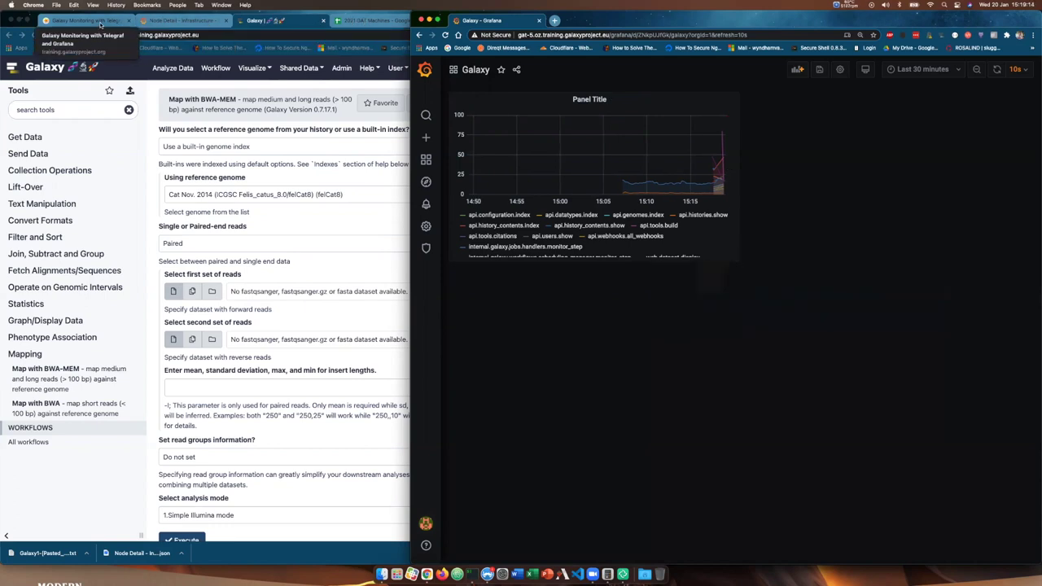
click(81, 19)
scroll(373, 234, down, 2)
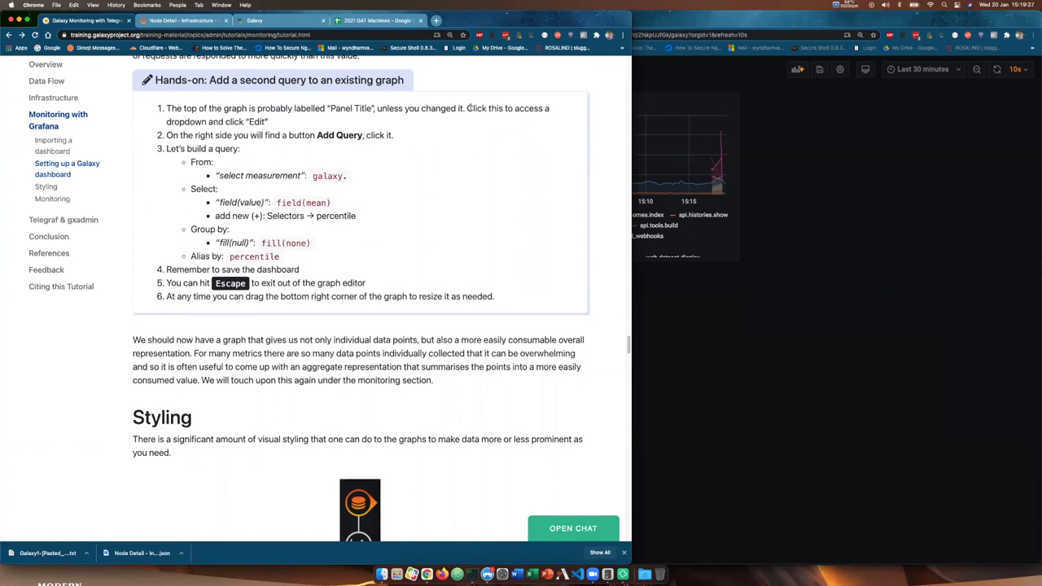
click(797, 151)
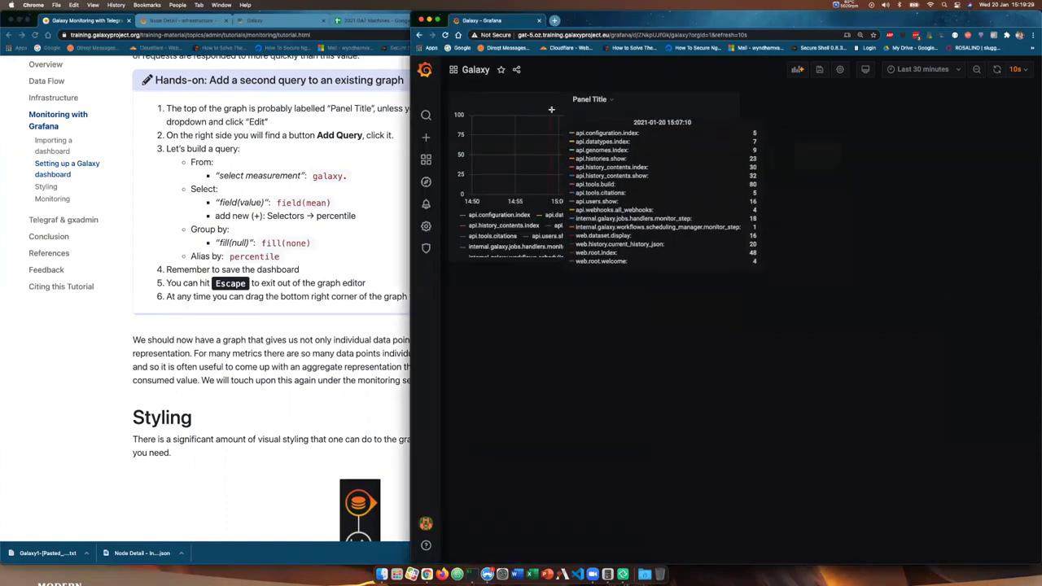
click(593, 100)
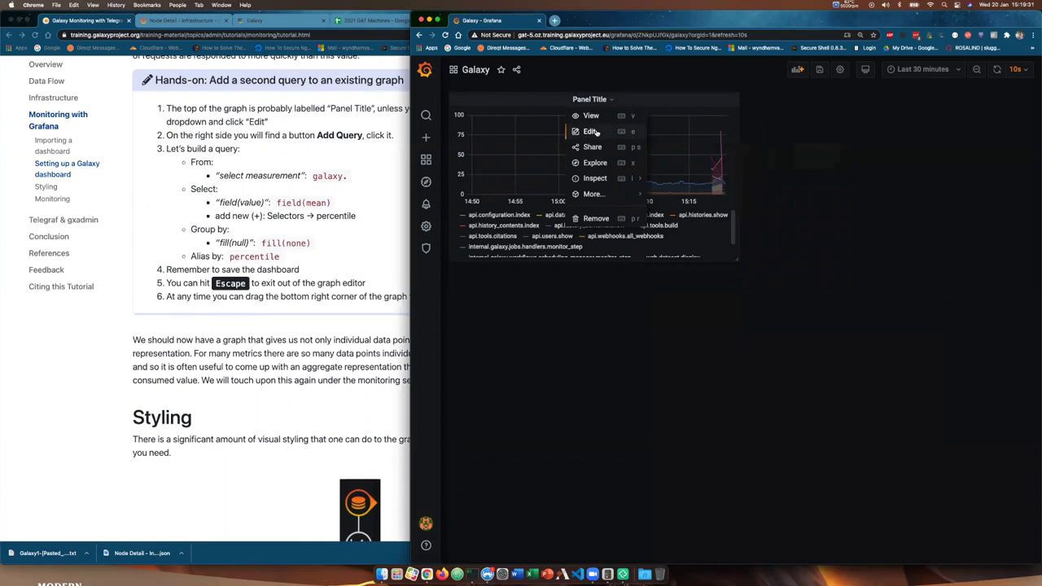
- Retitle the panel Galaxy UI
click(591, 131)
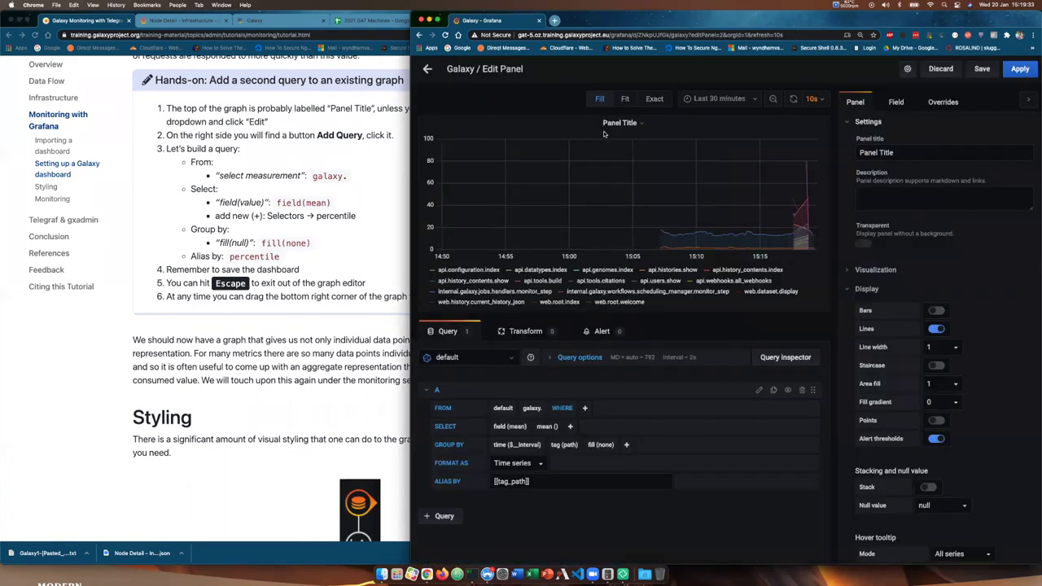
triple_click(862, 149)
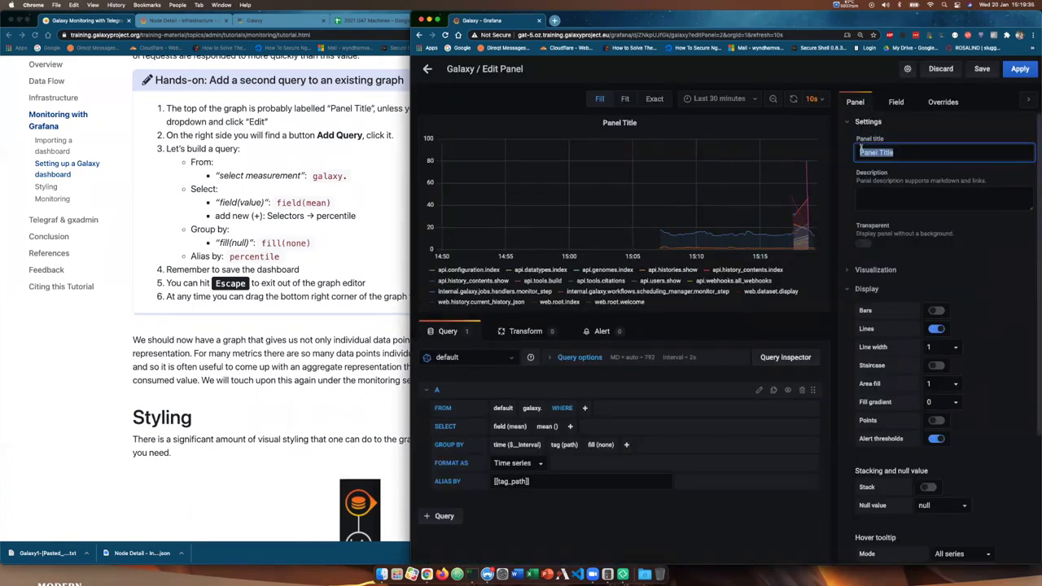
text(Galaxy UI)
key(Tab)
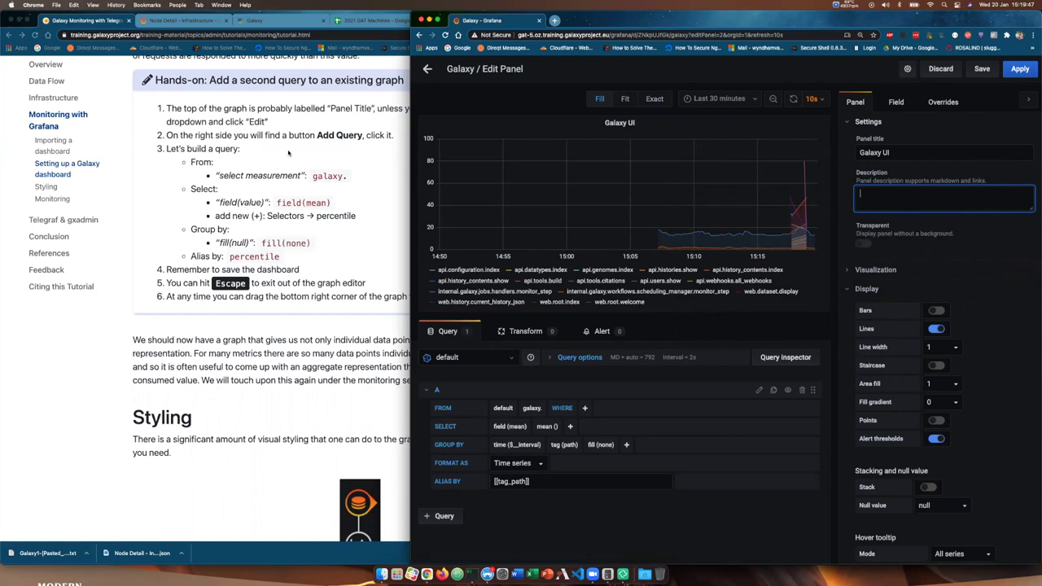
- Add query B reading galaxy. mean with fill(none), aliased percentile
click(443, 516)
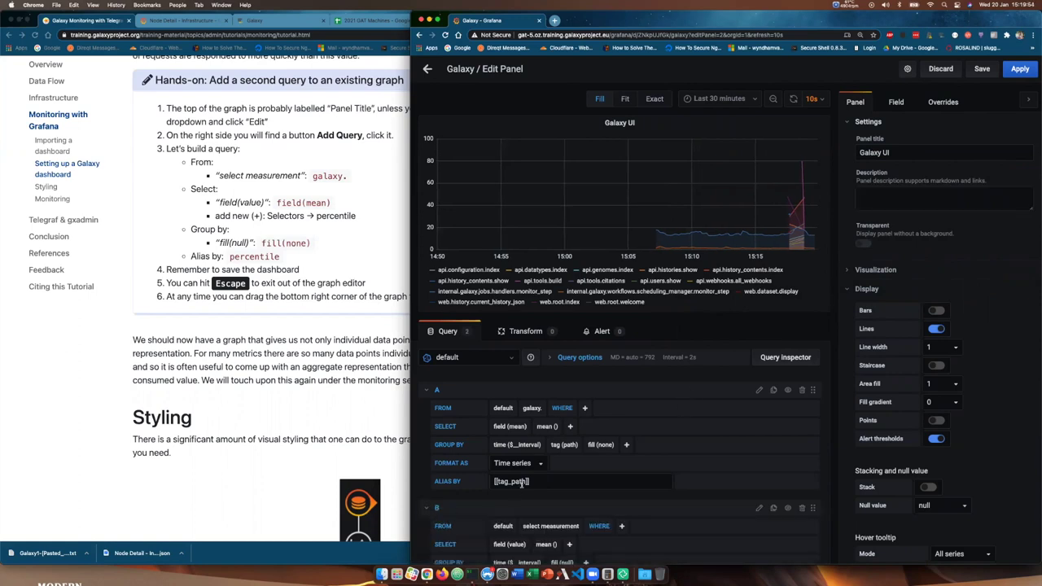
scroll(533, 468, down, 2)
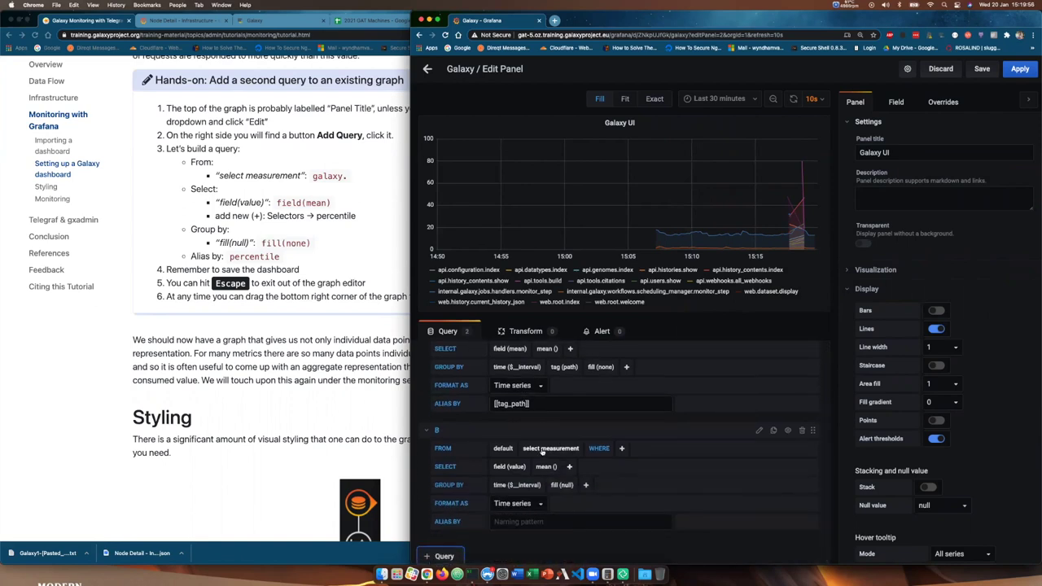
click(542, 448)
click(549, 505)
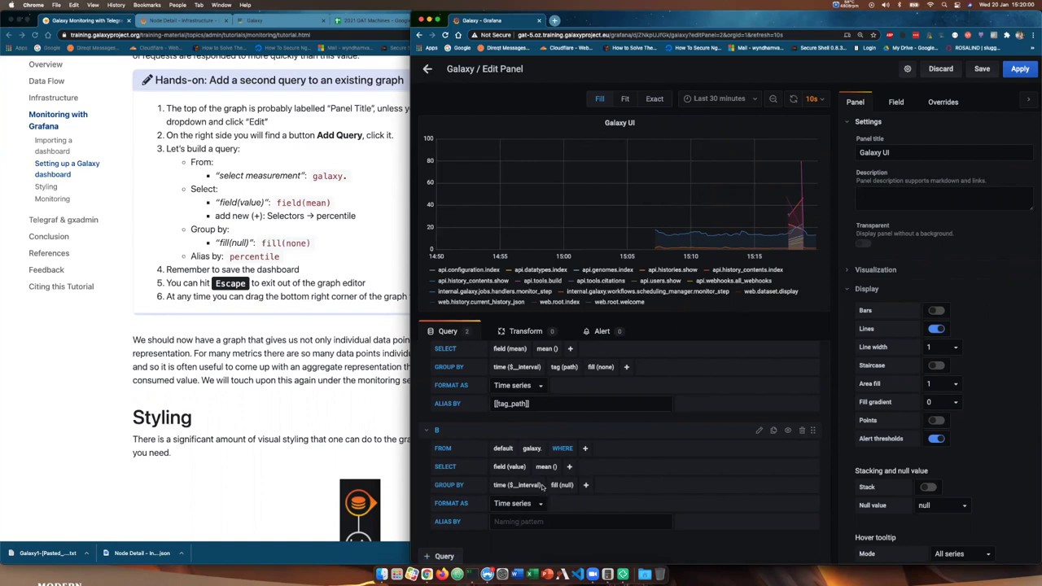
click(513, 467)
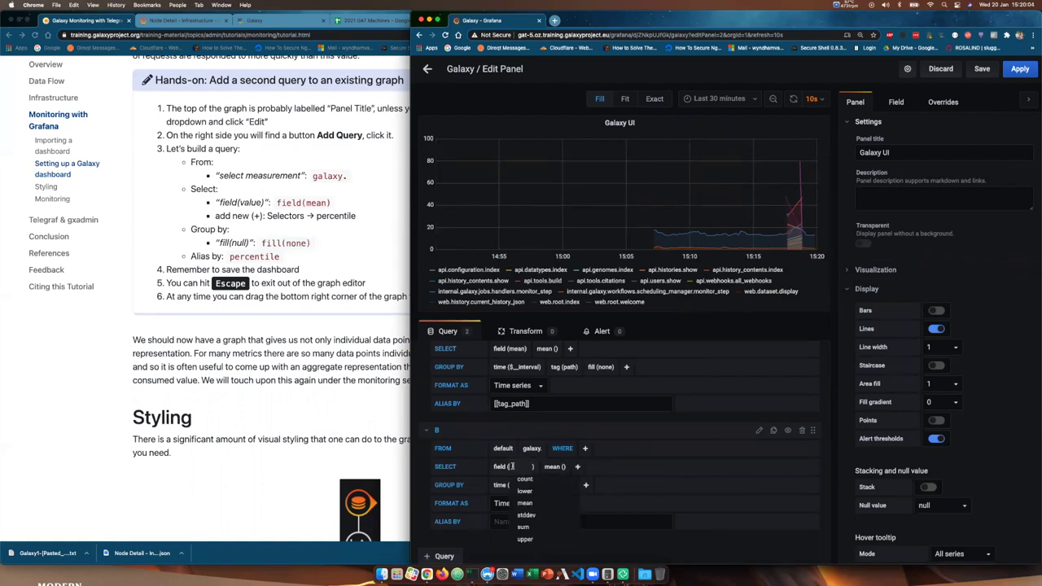
click(528, 504)
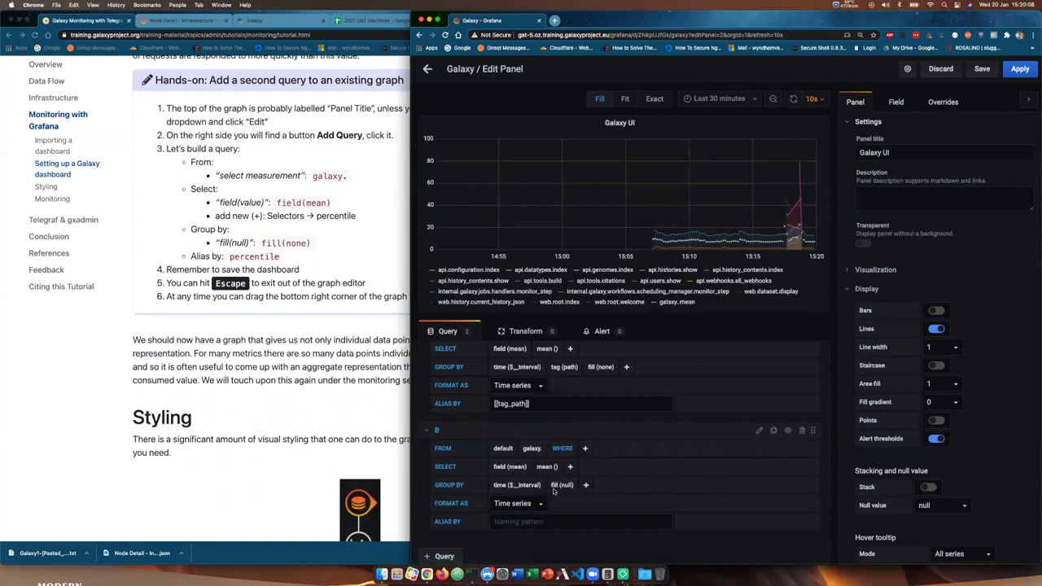
click(565, 486)
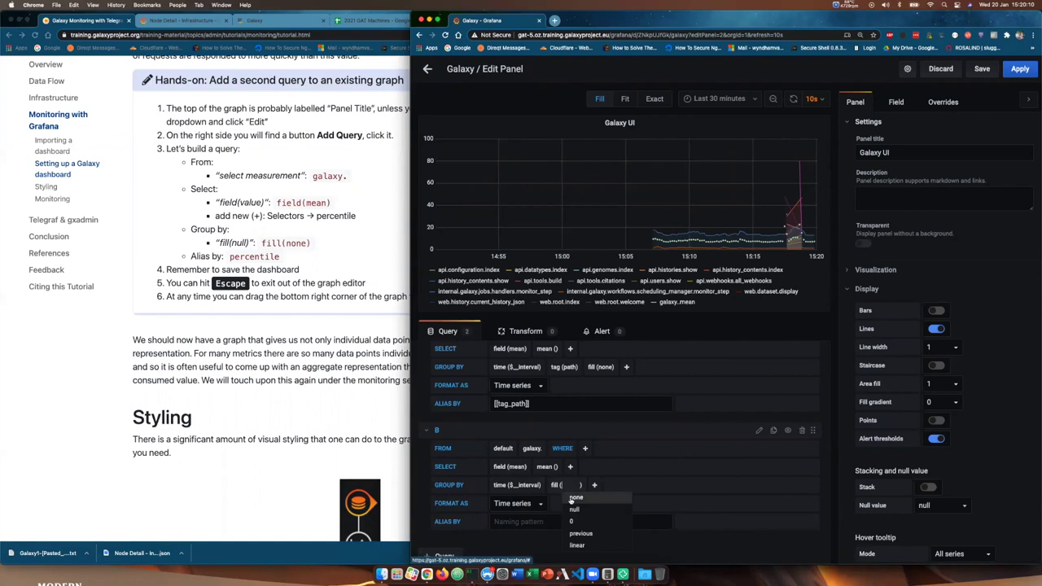
click(572, 497)
click(528, 519)
text(percentile)
key(Tab)
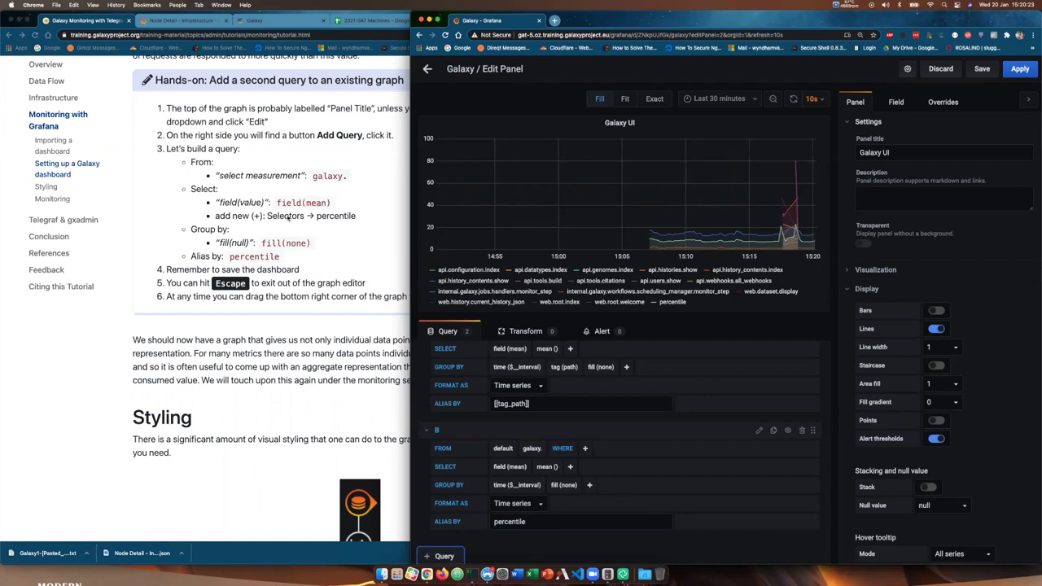
- Apply the percentile(95) selector to query B
click(570, 467)
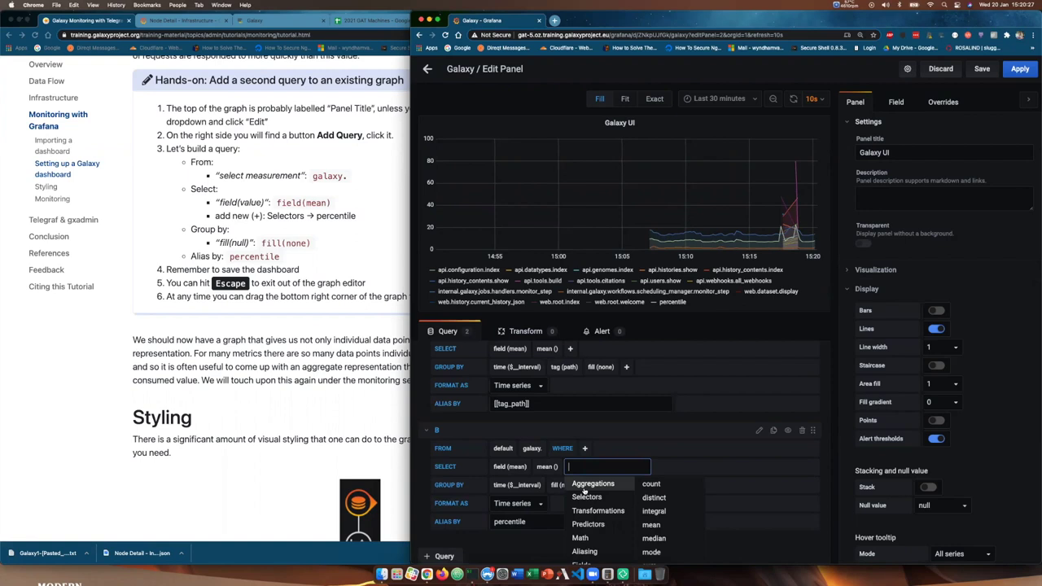
mouse_move(586, 496)
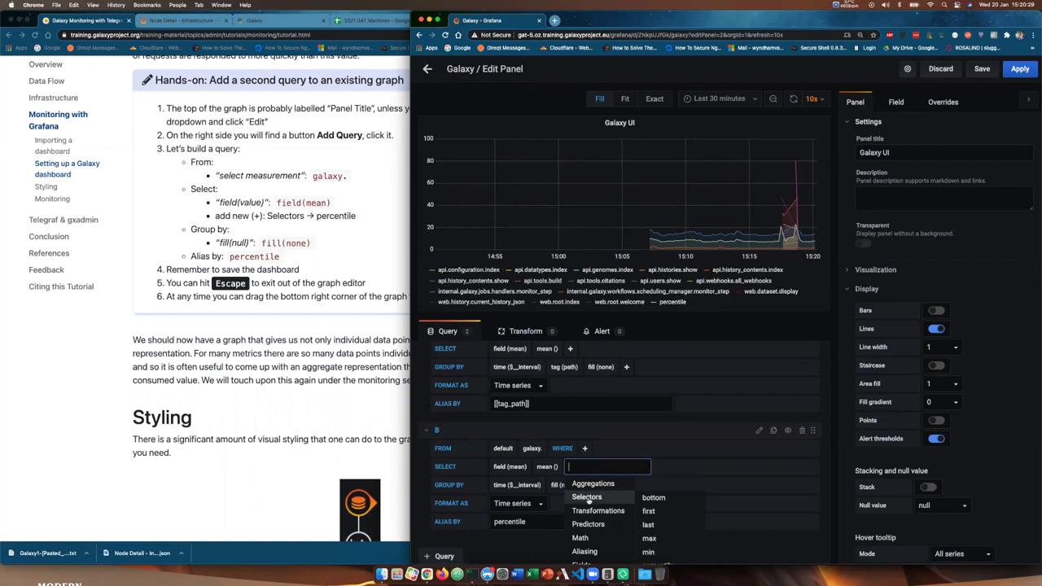
scroll(664, 542, down, 1)
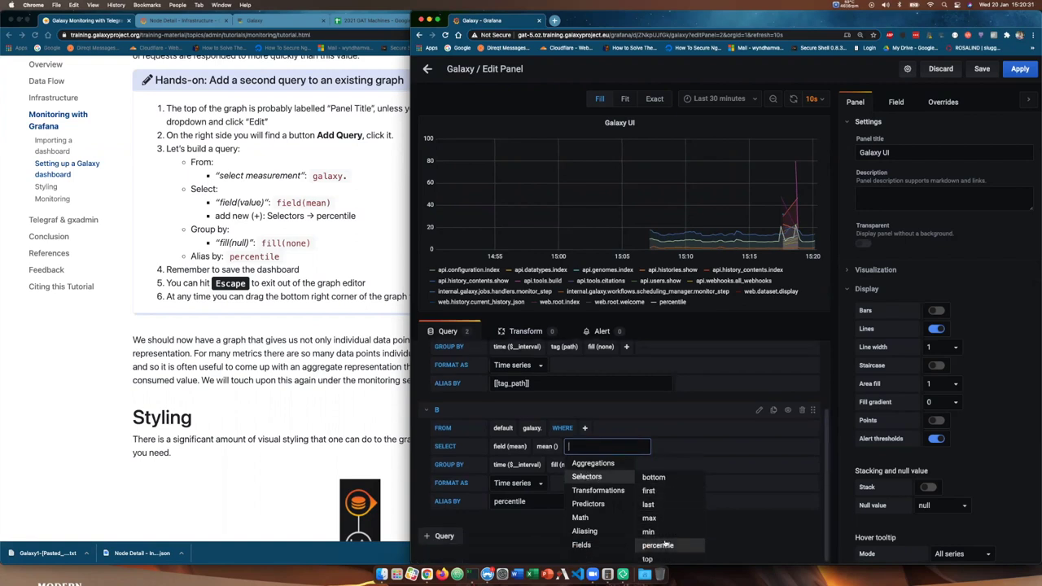
click(663, 553)
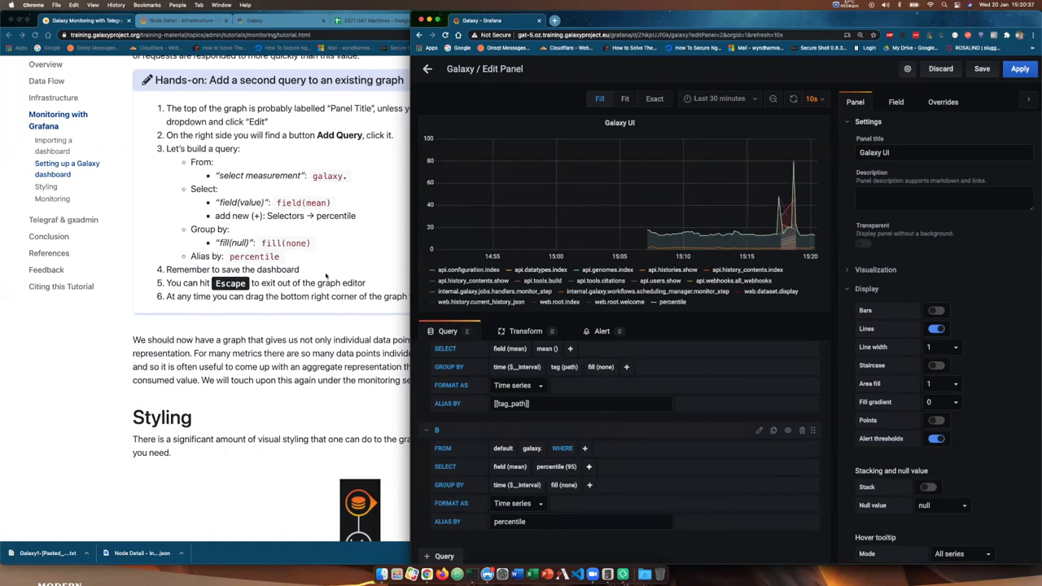
click(328, 275)
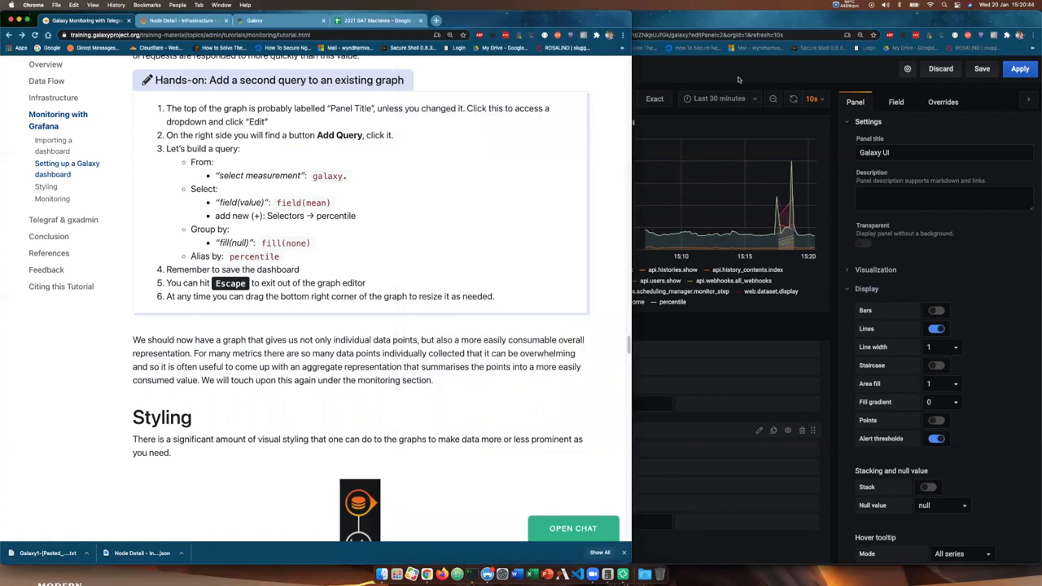
- Save the dashboard and leave the panel editor for the dashboard view
click(748, 64)
click(982, 69)
click(625, 201)
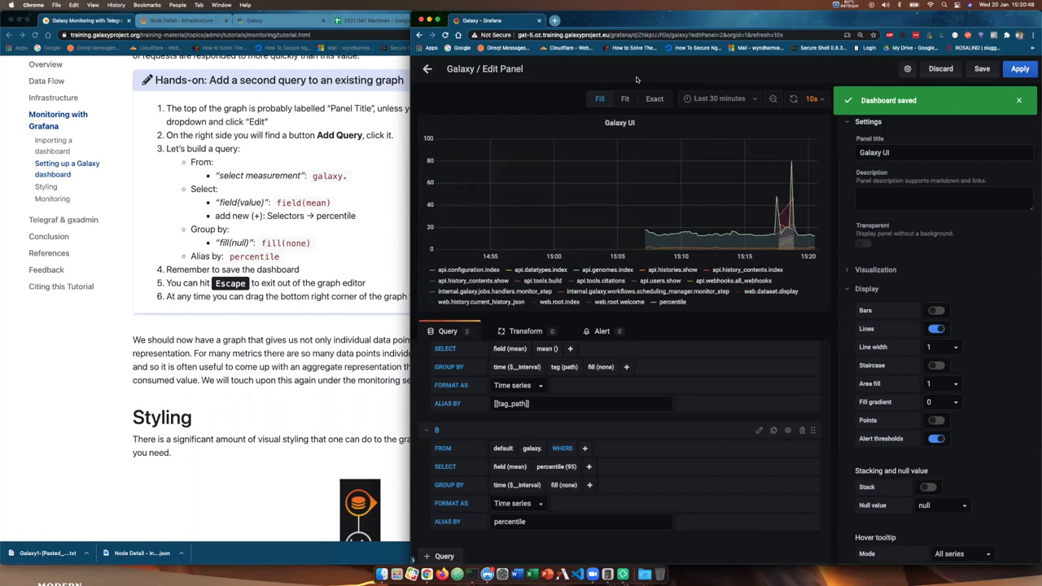
key(Escape)
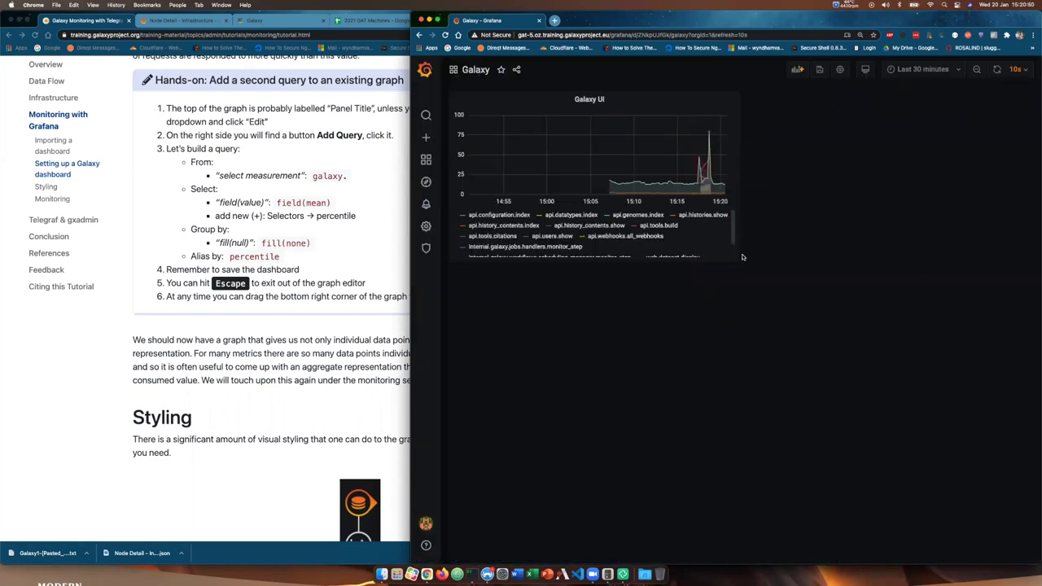
- Enlarge the Galaxy UI panel by dragging its corner, then reopen it for editing
drag(737, 258, 934, 431)
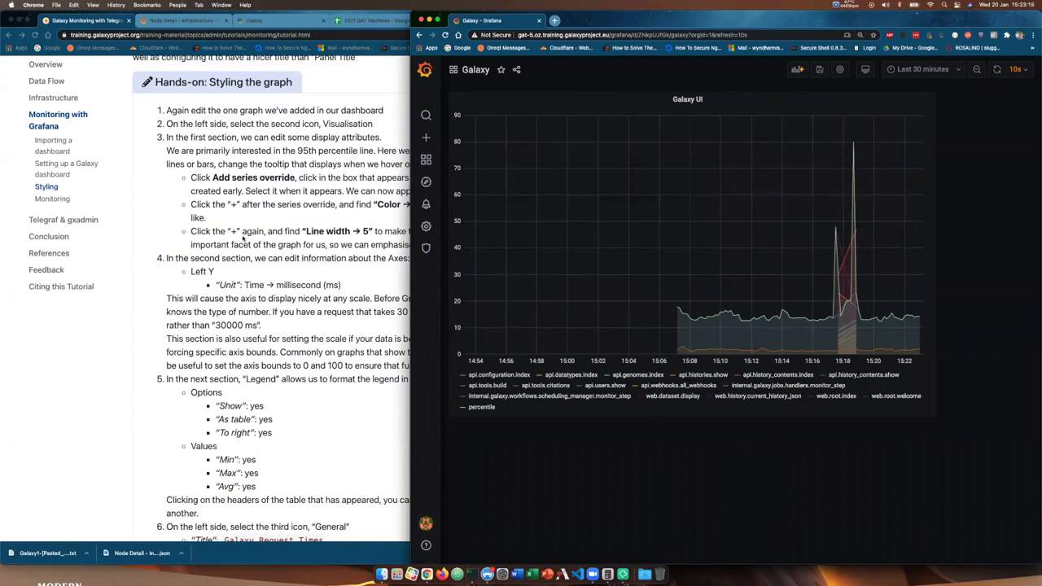
click(331, 94)
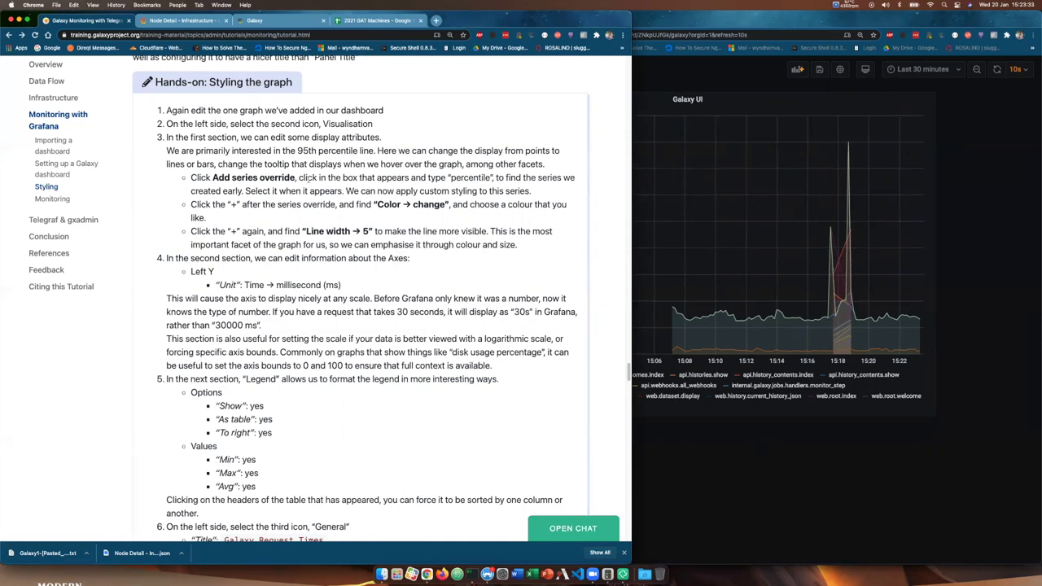
click(668, 144)
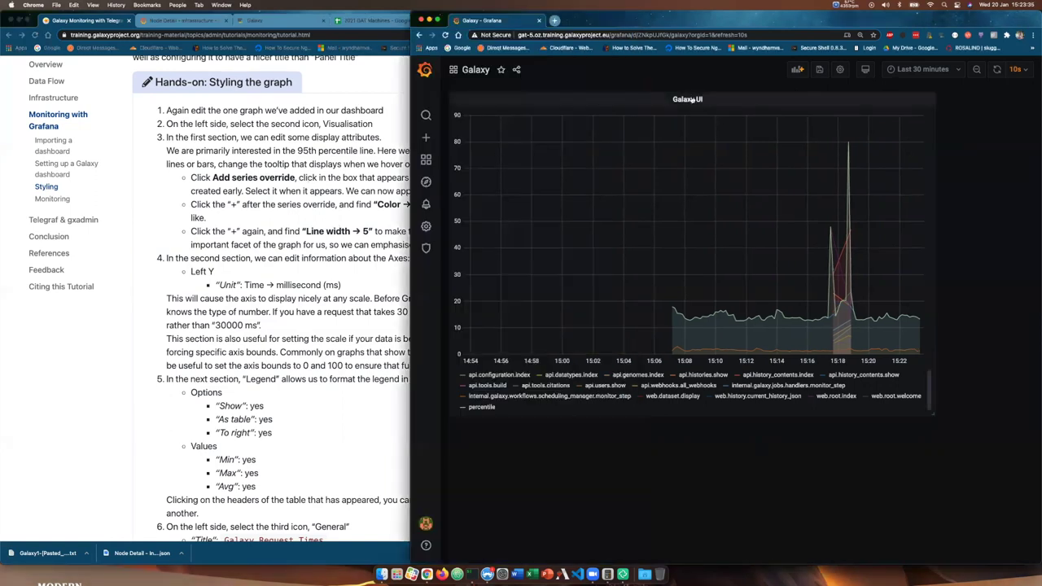
click(686, 99)
click(702, 133)
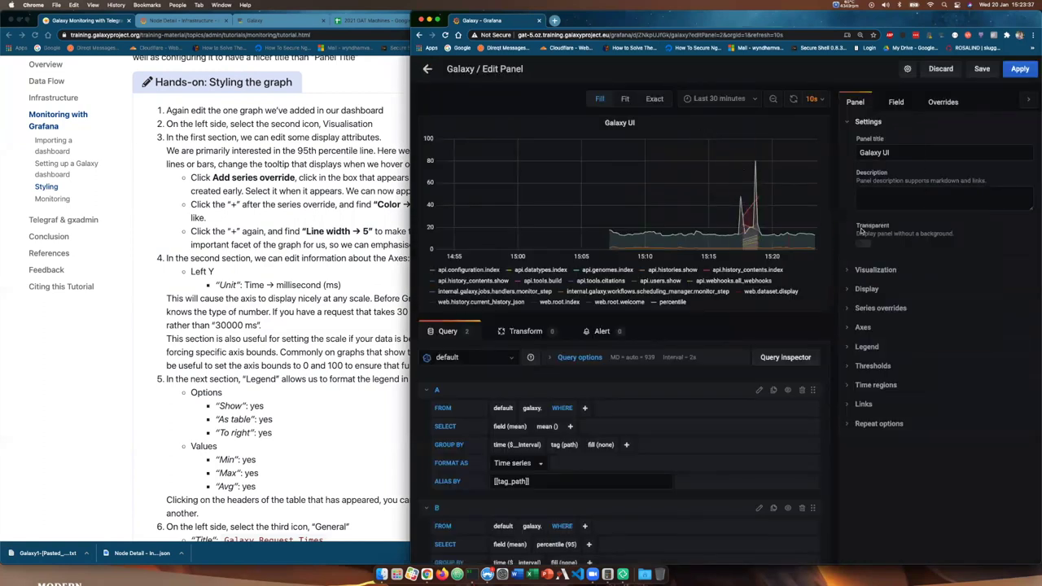
- Add a series override that targets the percentile series
click(883, 309)
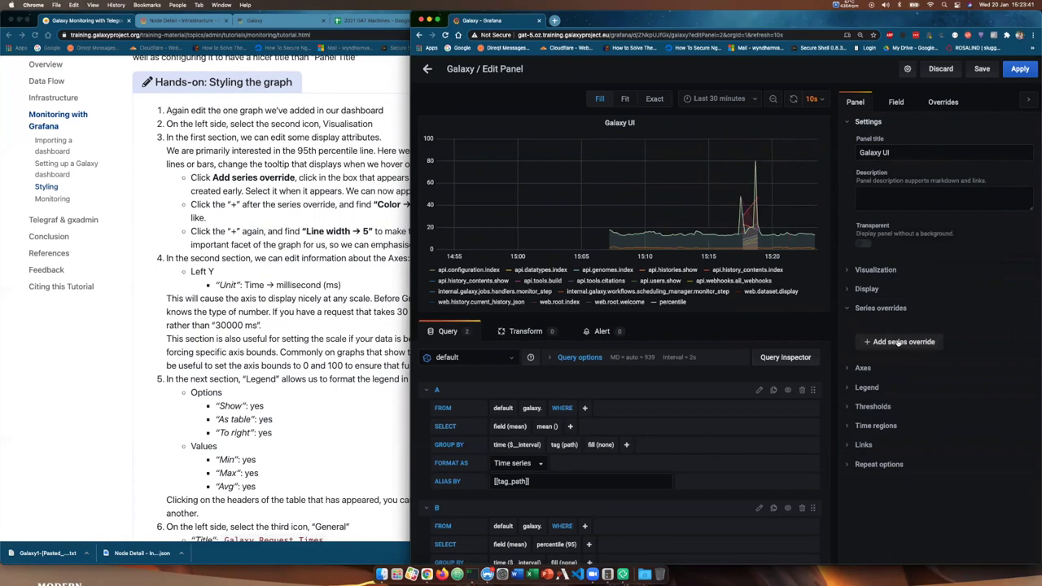
click(898, 343)
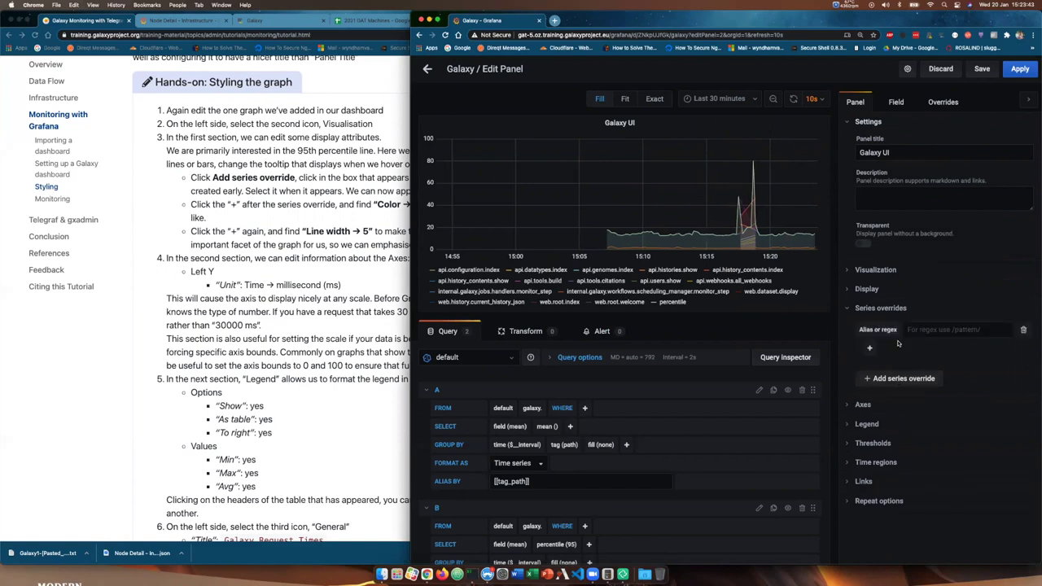
click(919, 330)
text(p)
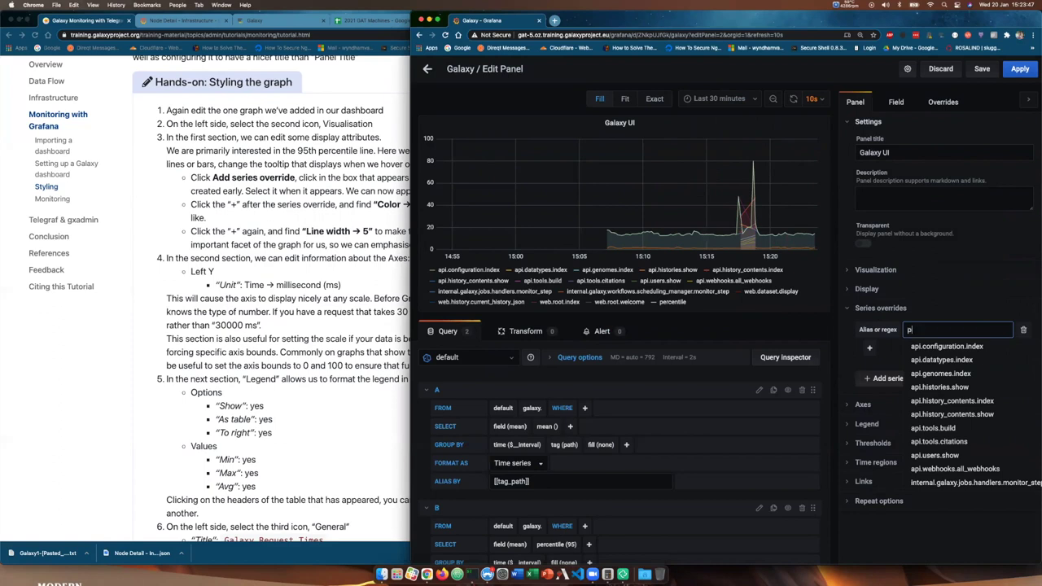
text(ercent)
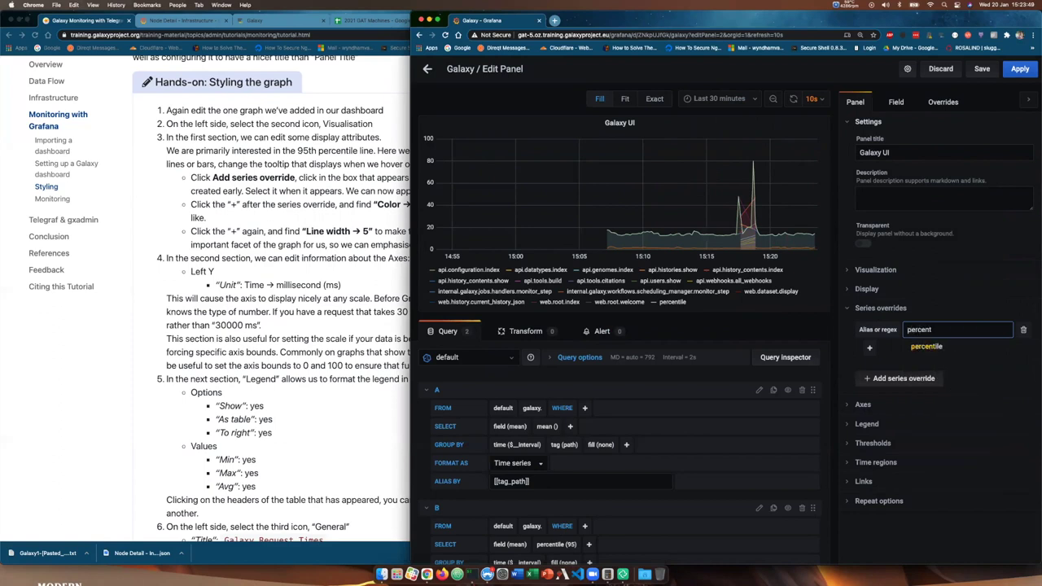
click(929, 346)
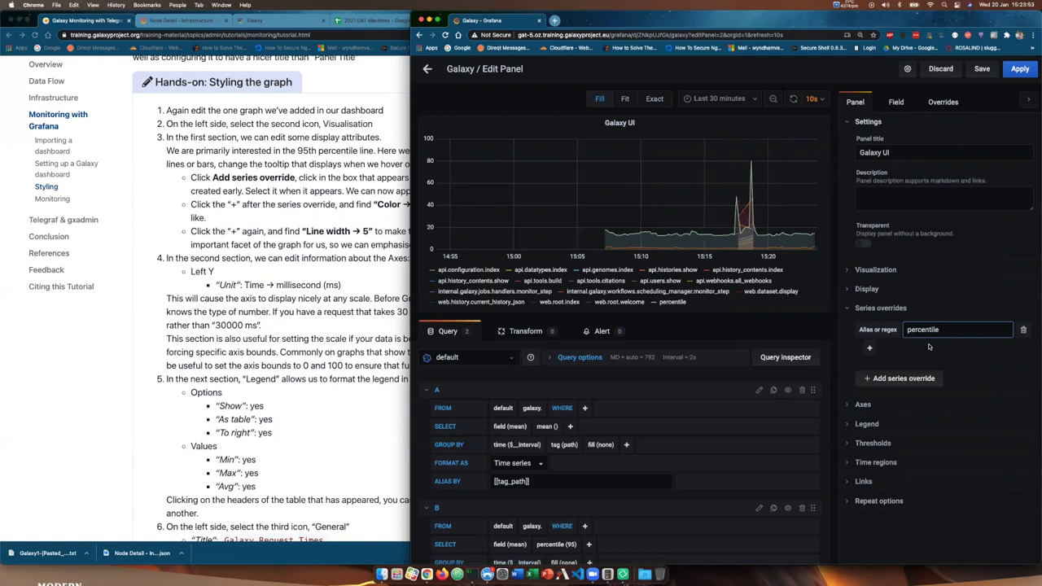
- Give the percentile override a purple line colour
click(404, 204)
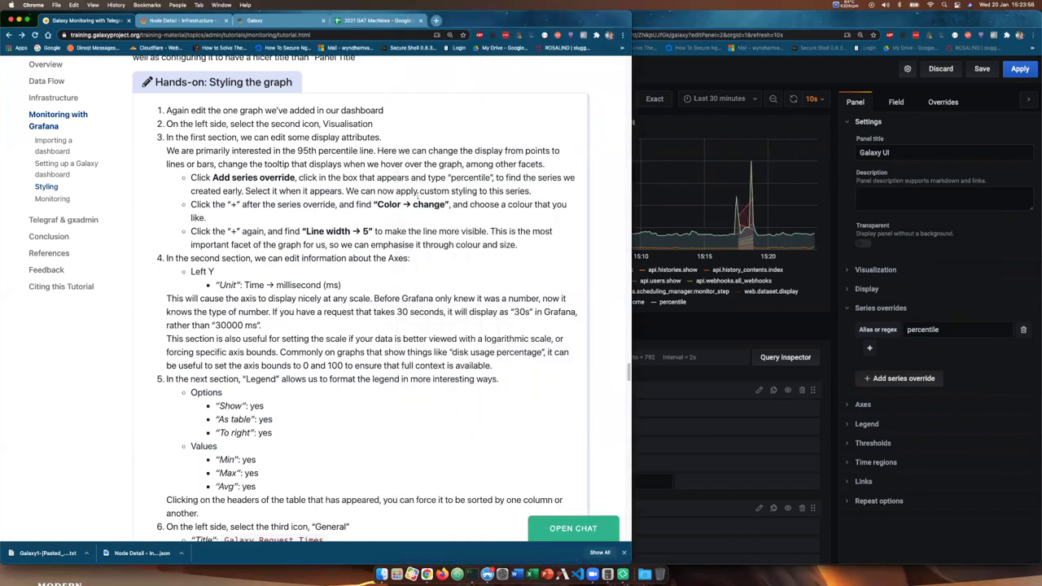
click(869, 348)
click(869, 348)
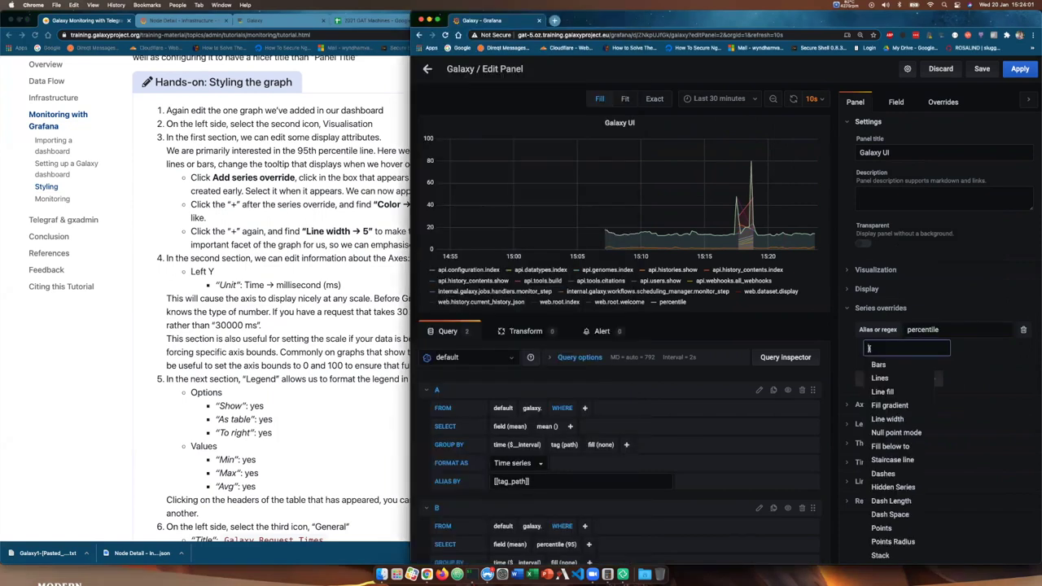
mouse_move(893, 427)
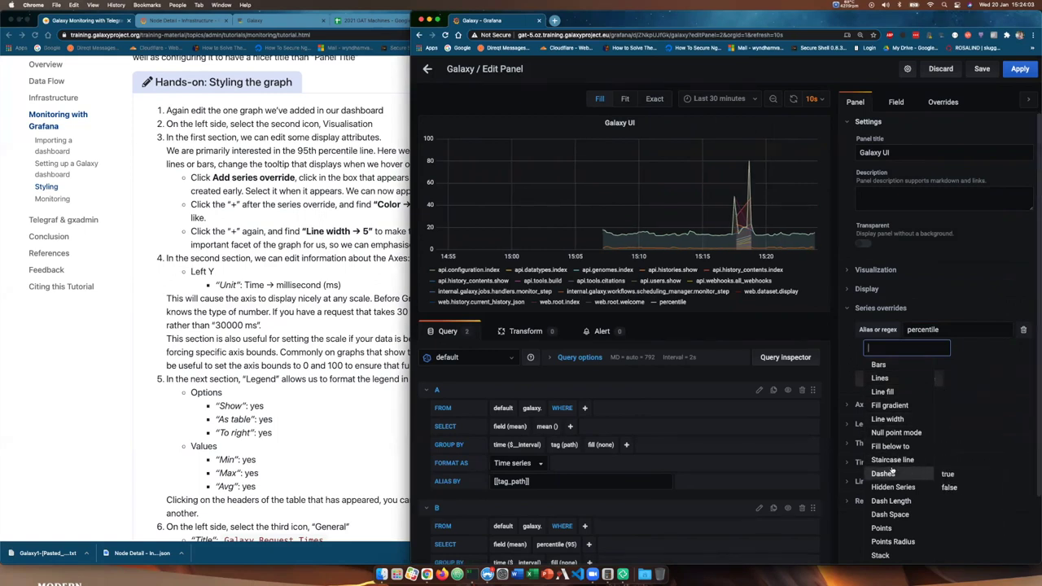
scroll(887, 480, down, 2)
mouse_move(882, 525)
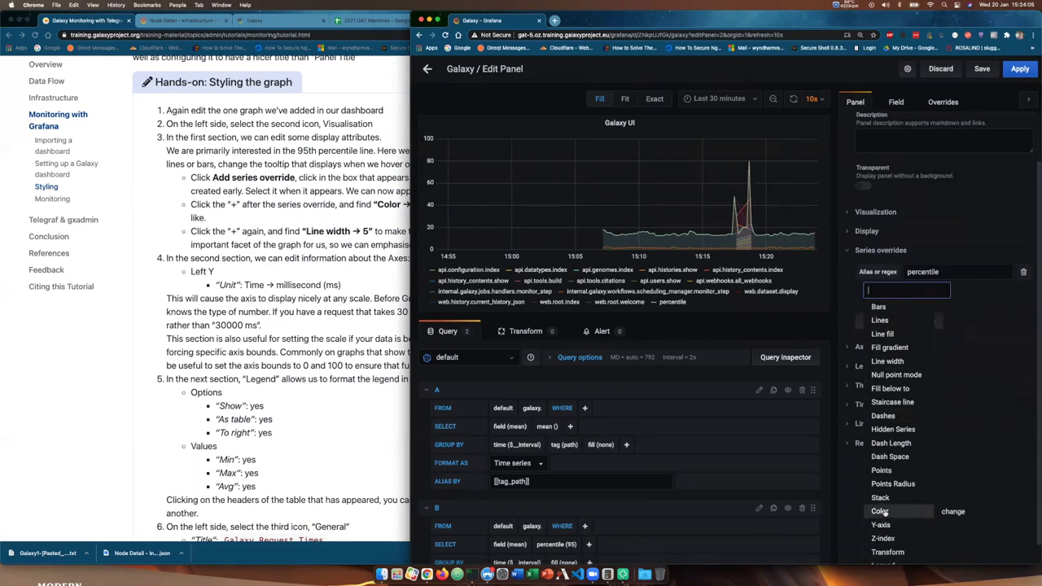
click(954, 511)
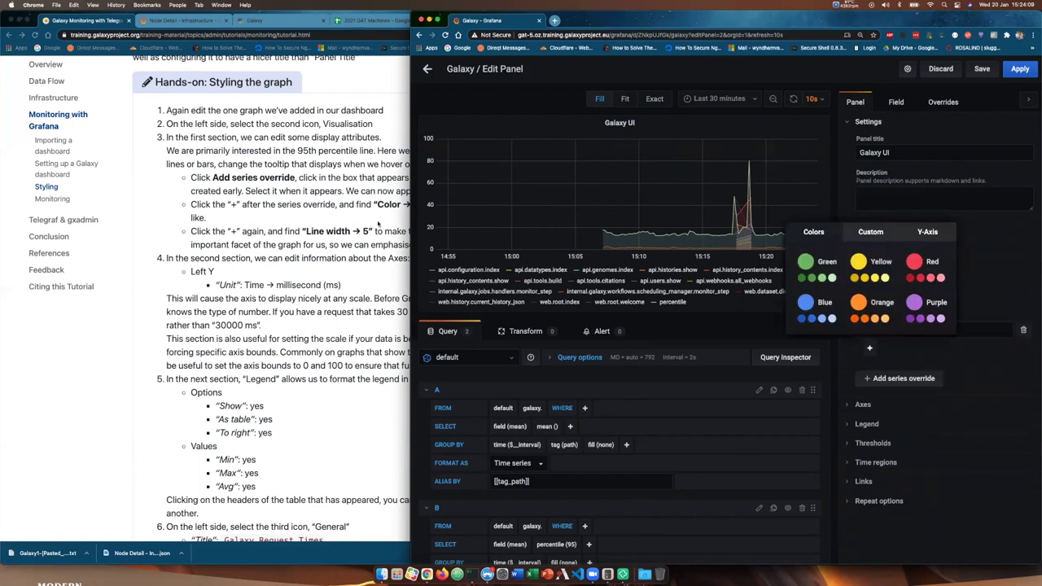
click(377, 224)
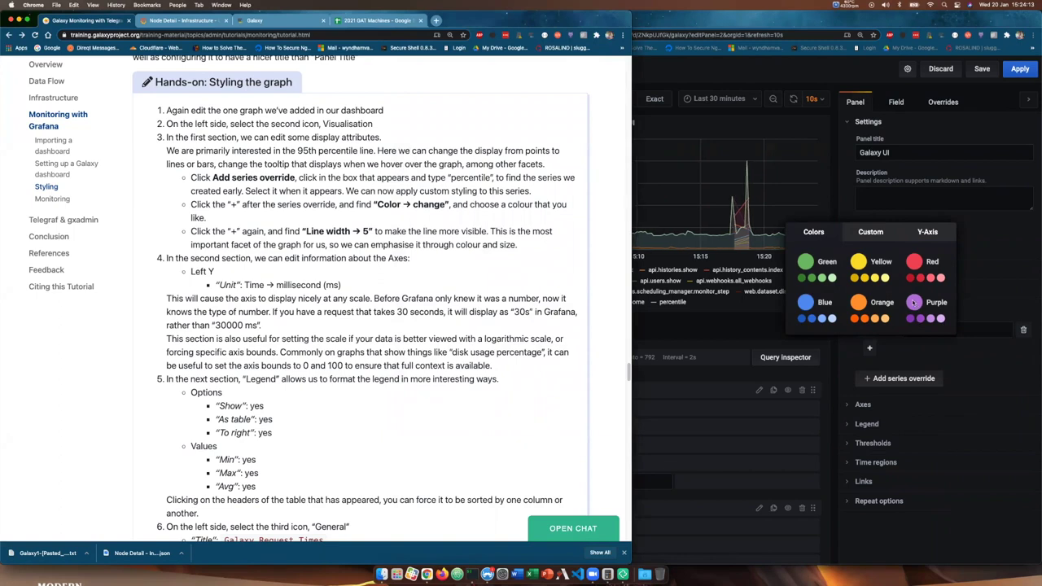
click(920, 309)
click(914, 320)
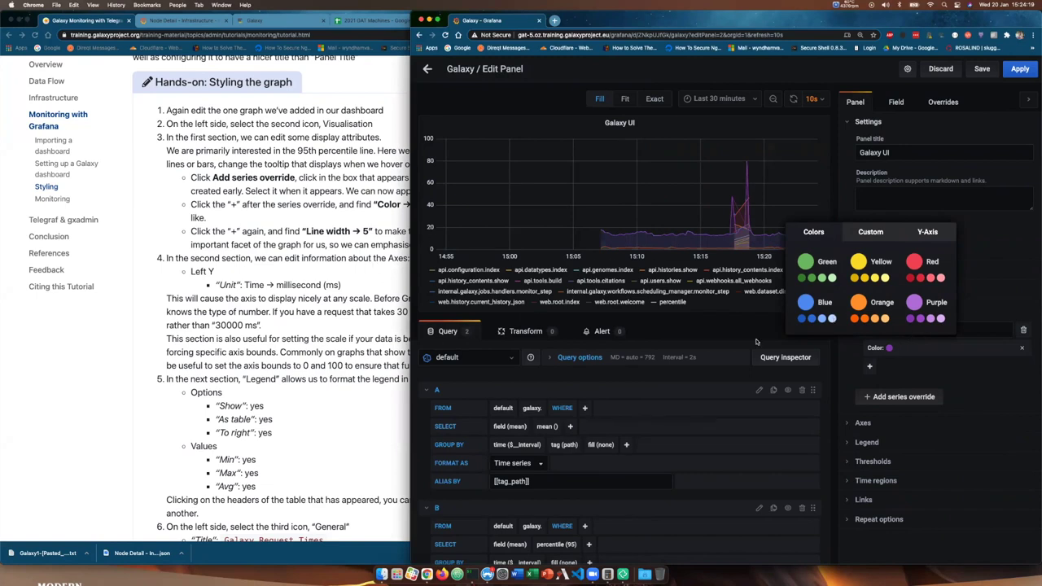
- Add line width 5 to the percentile override and collapse Series overrides
click(870, 366)
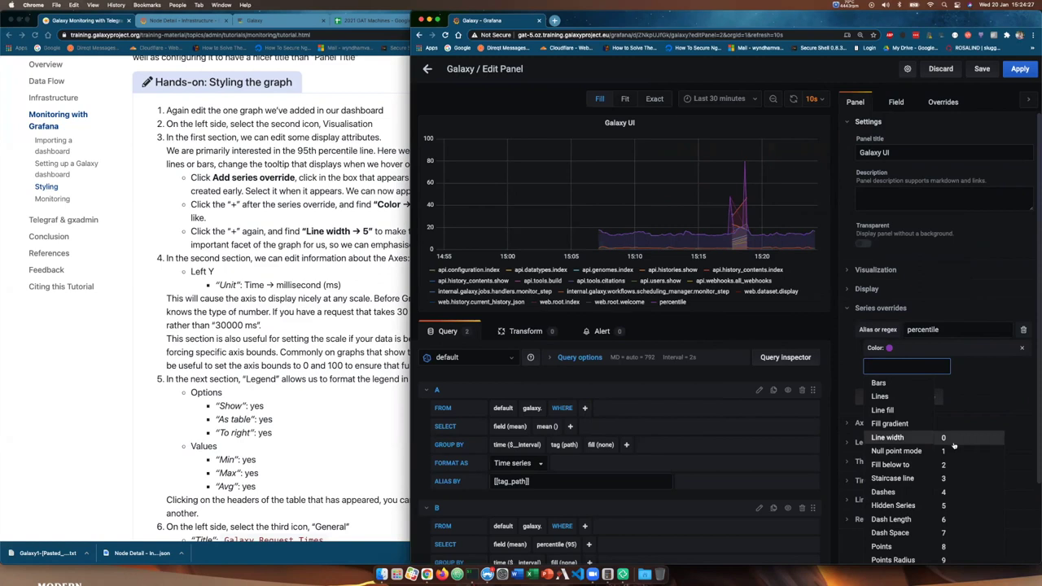
click(948, 505)
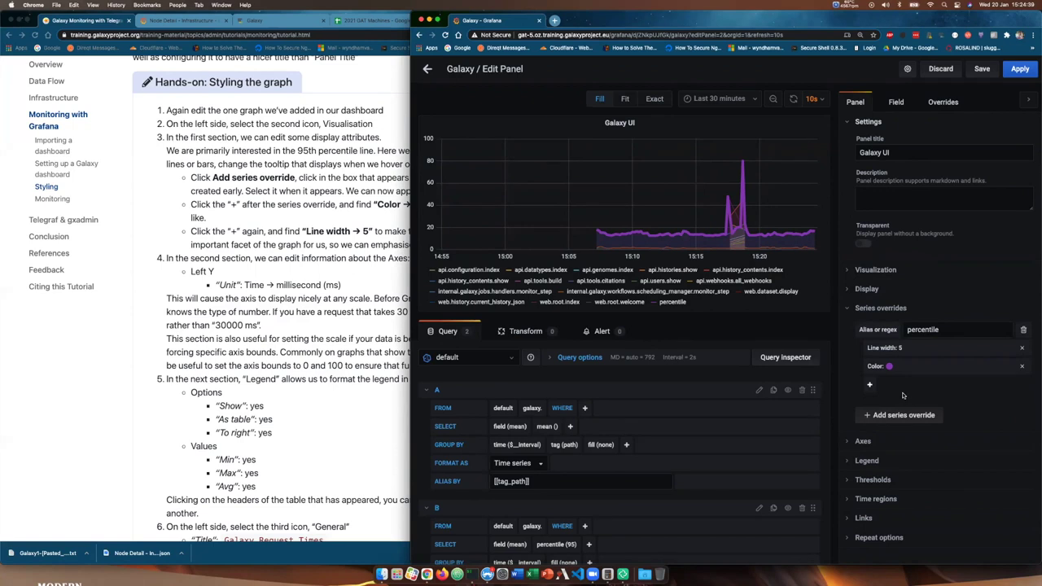
click(875, 309)
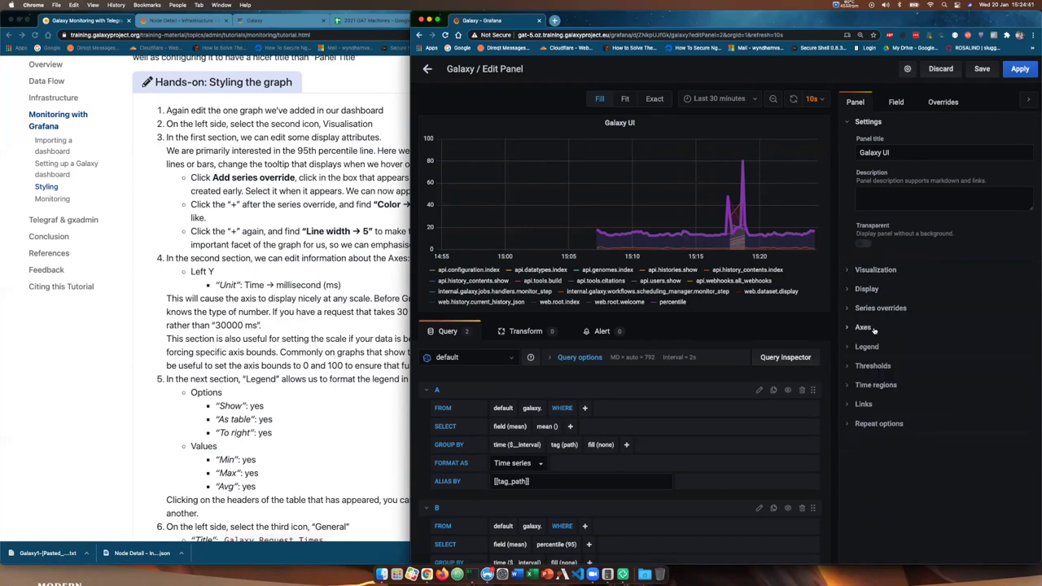
- Under Axes, set the Left Y unit to Time > milliseconds (ms)
click(873, 329)
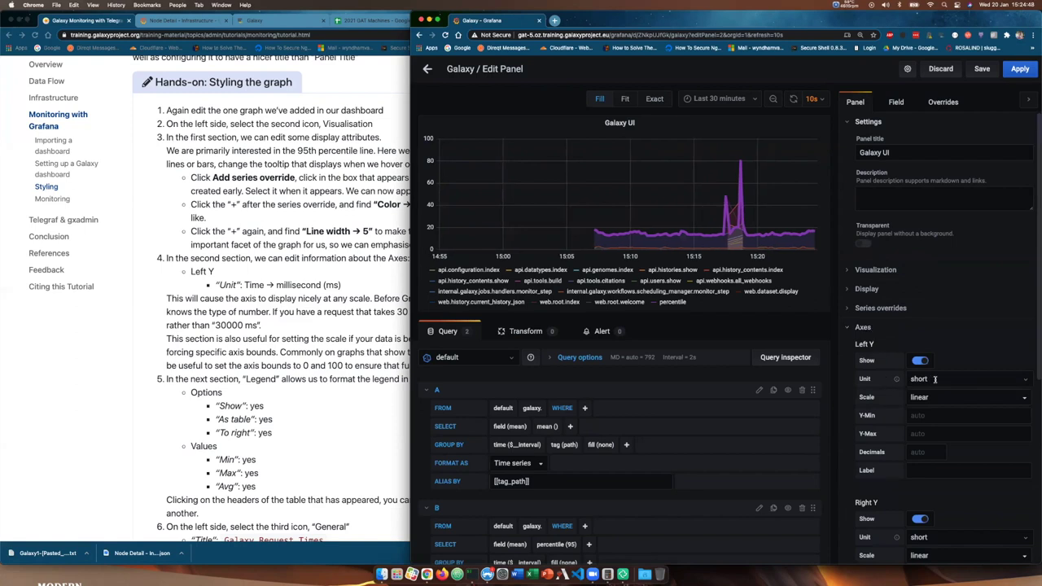
click(1025, 381)
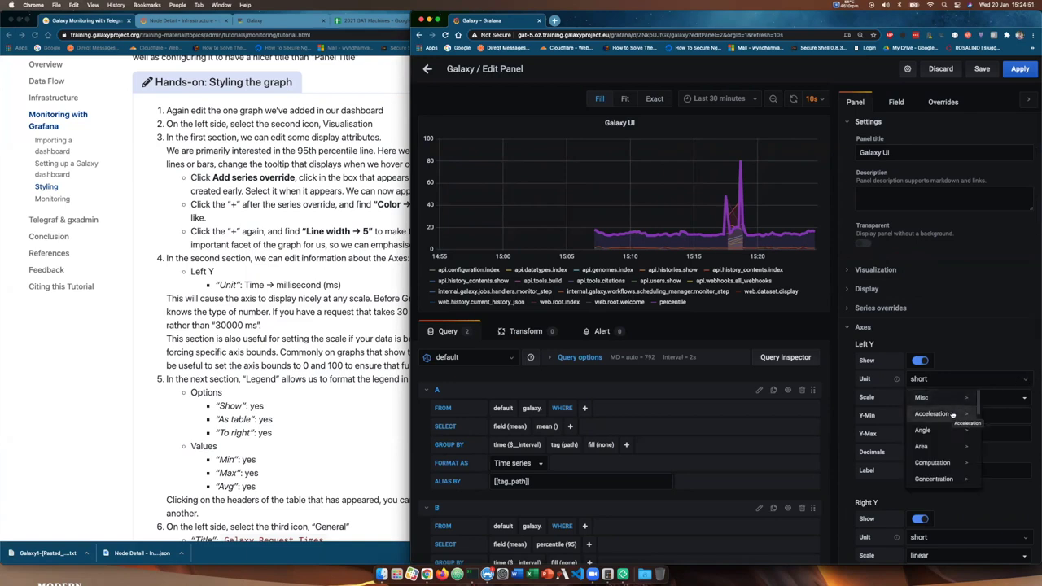
scroll(948, 423, down, 3)
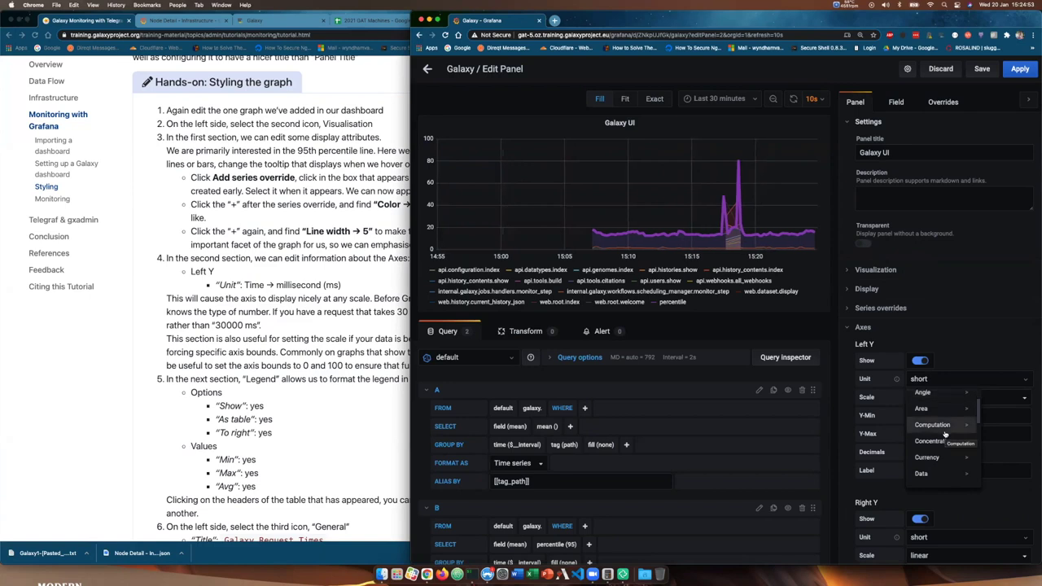
scroll(944, 435, down, 6)
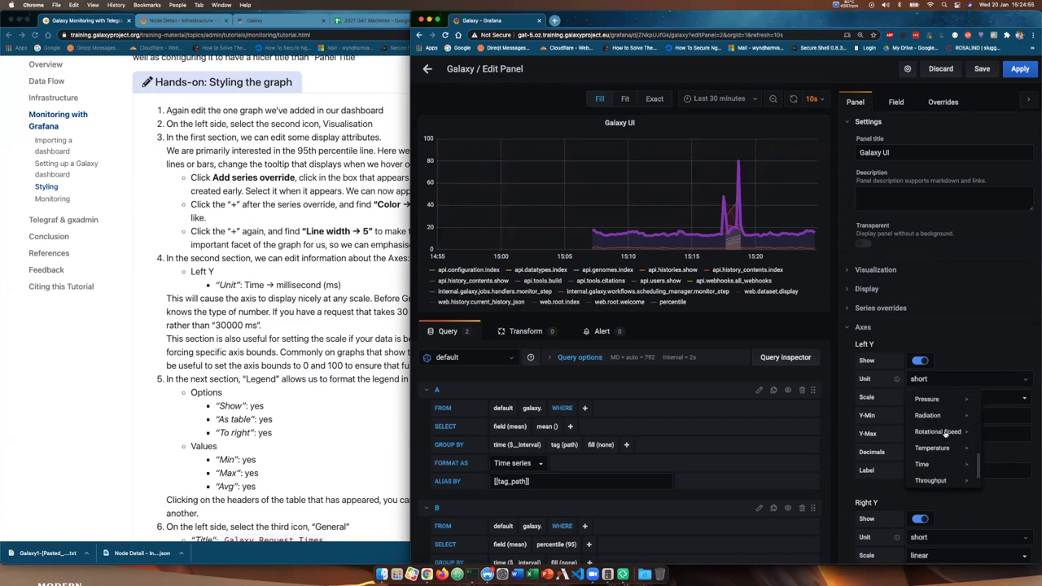
click(930, 431)
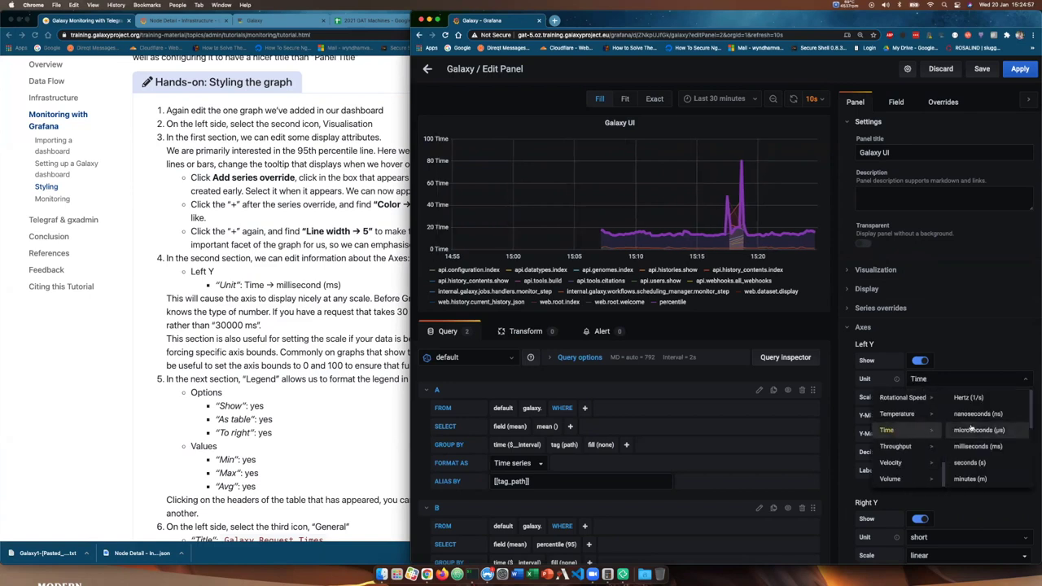
click(980, 446)
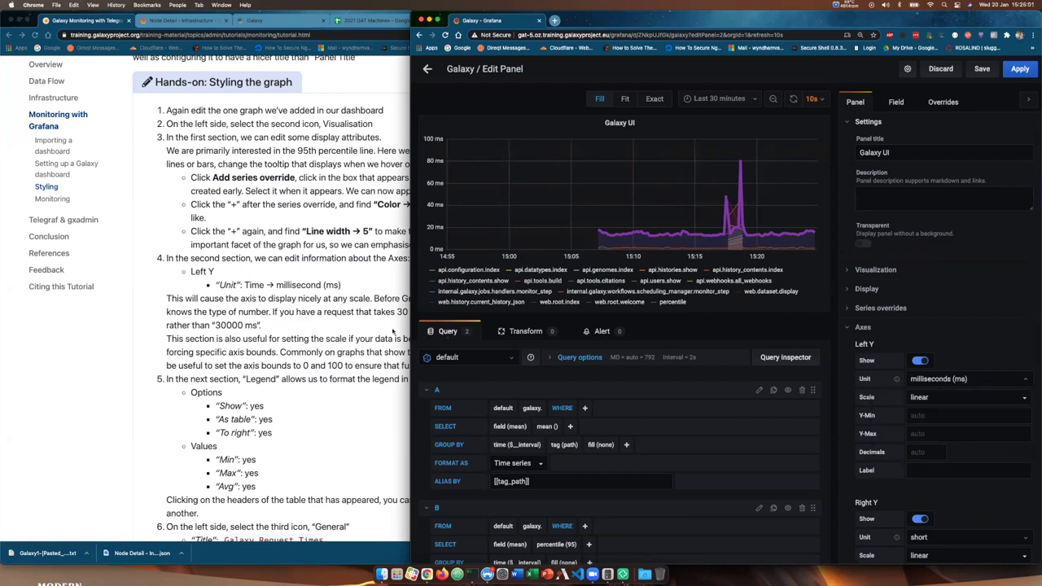
click(356, 321)
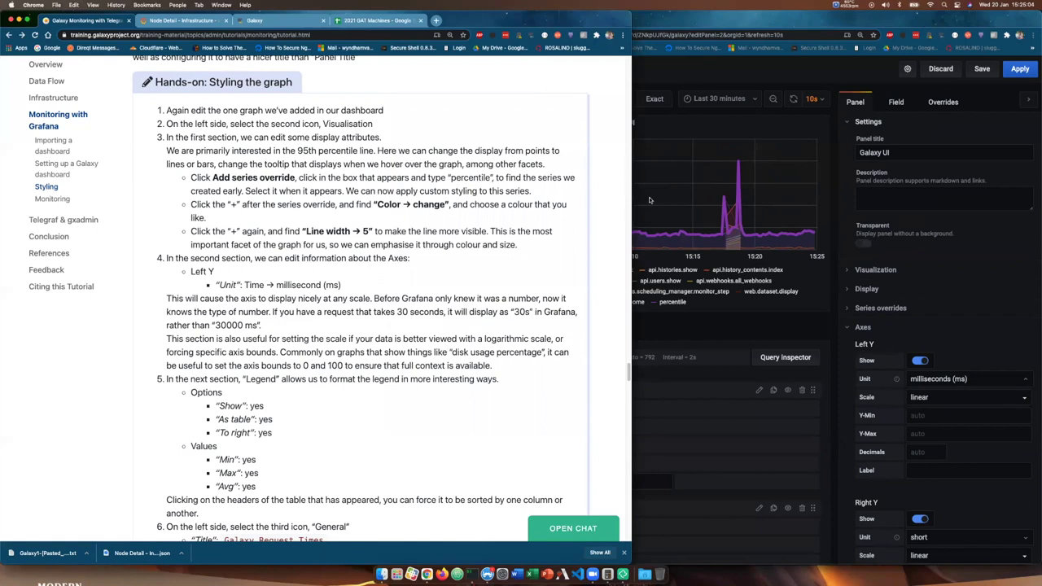
key(super+grave)
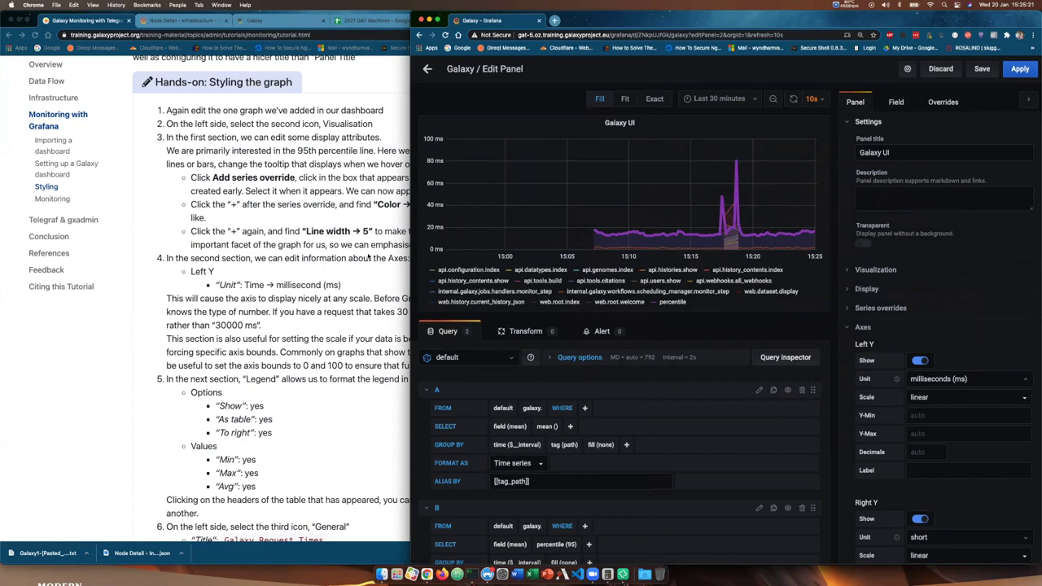
click(368, 257)
scroll(381, 292, down, 3)
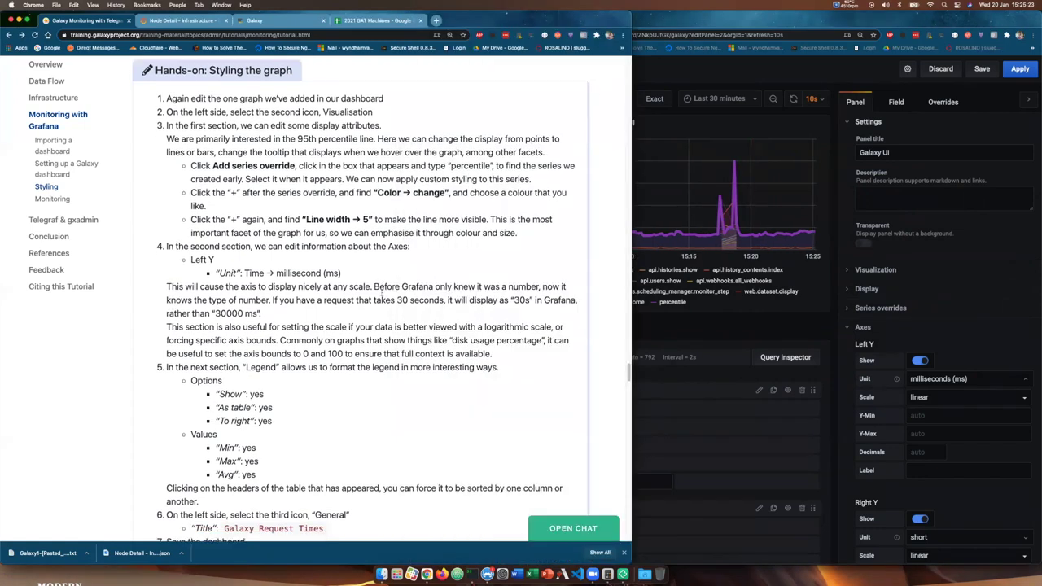
scroll(381, 292, down, 2)
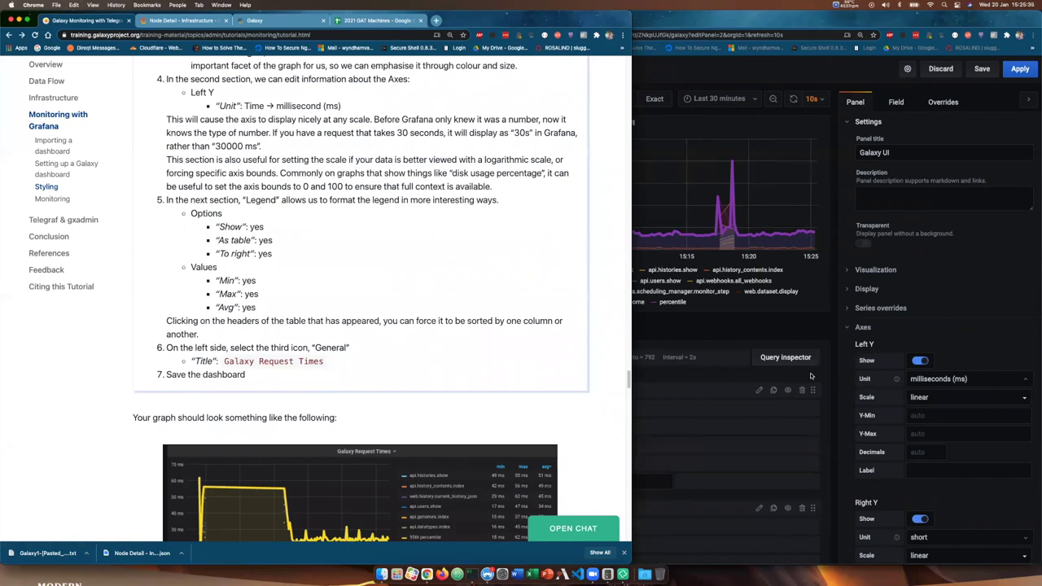
- Collapse Axes and turn on the legend's As Table and To the right options
click(858, 328)
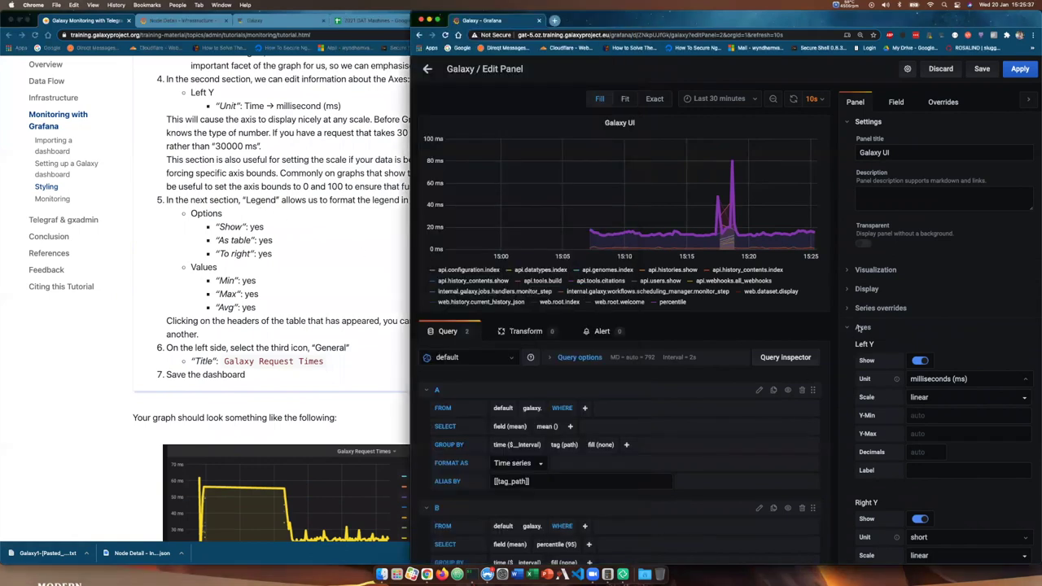
click(863, 328)
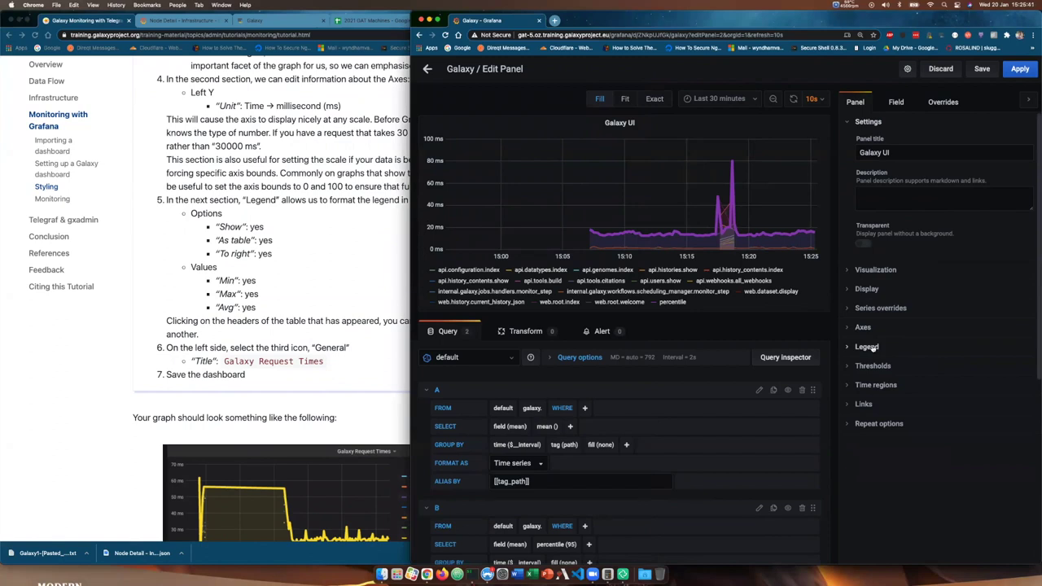
click(873, 349)
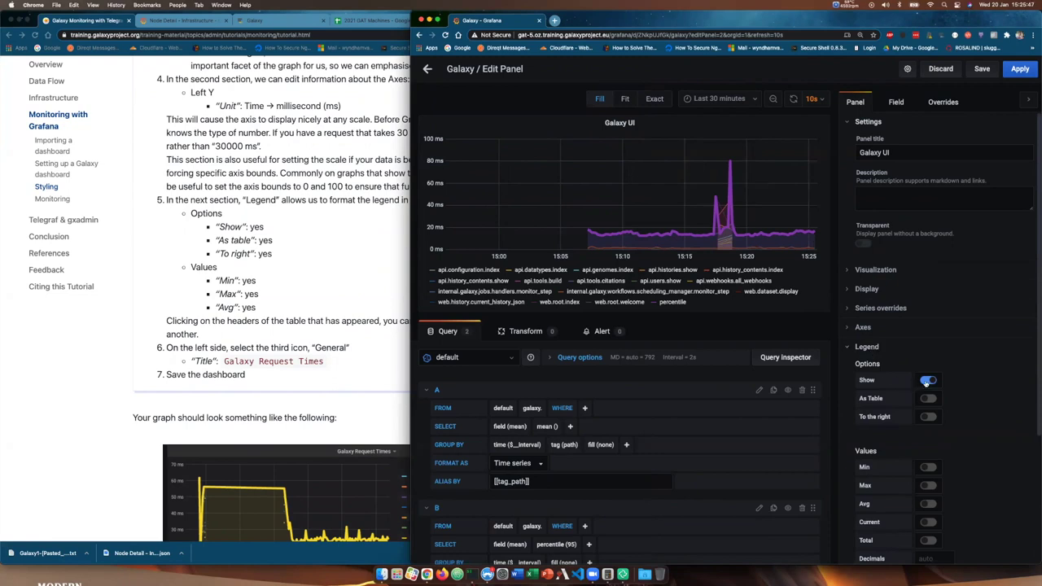
click(928, 398)
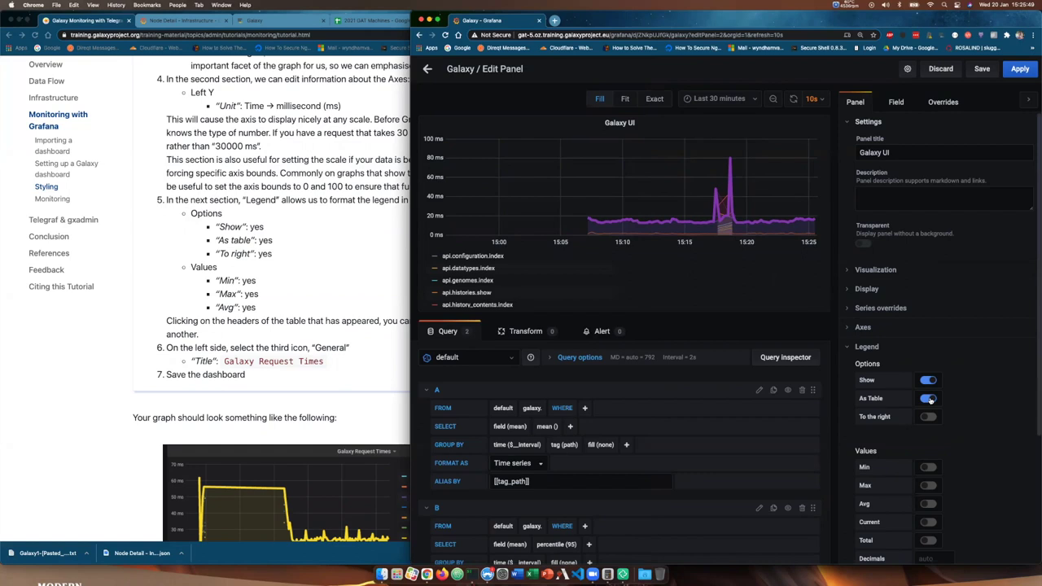
click(928, 417)
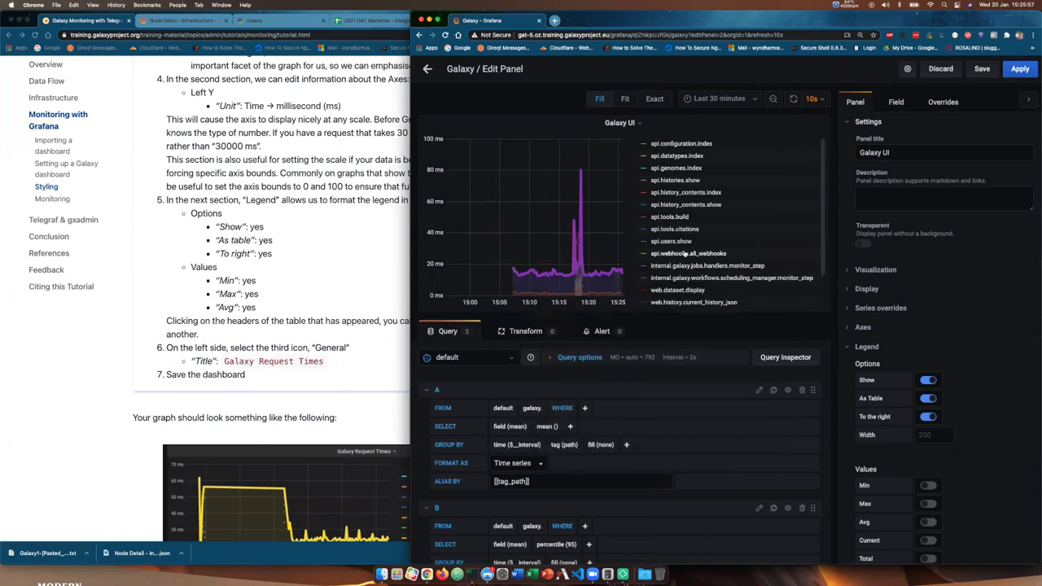
- Enable the Min, Max and Avg legend values
scroll(974, 467, down, 3)
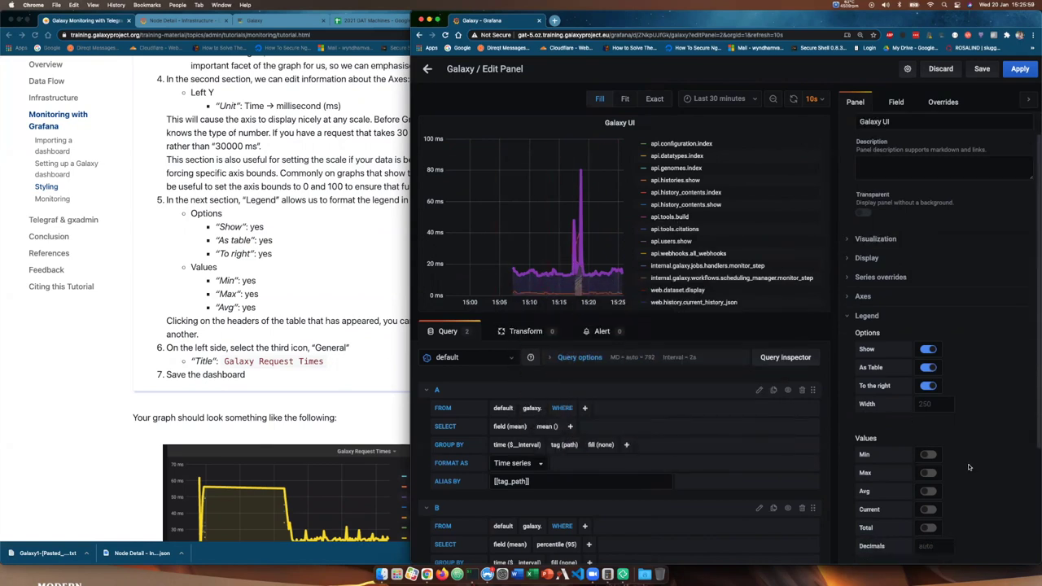
click(927, 430)
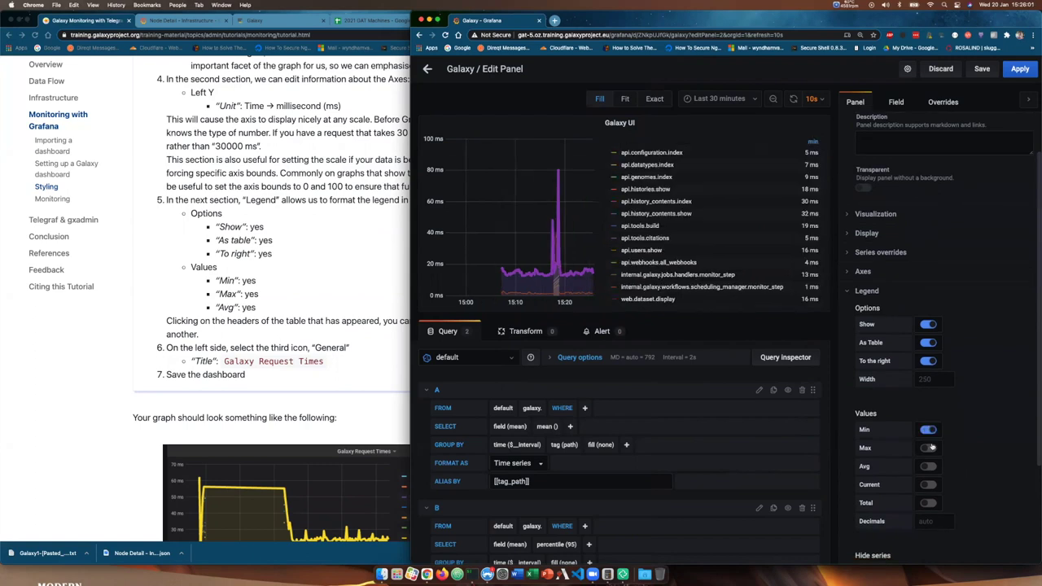
click(928, 447)
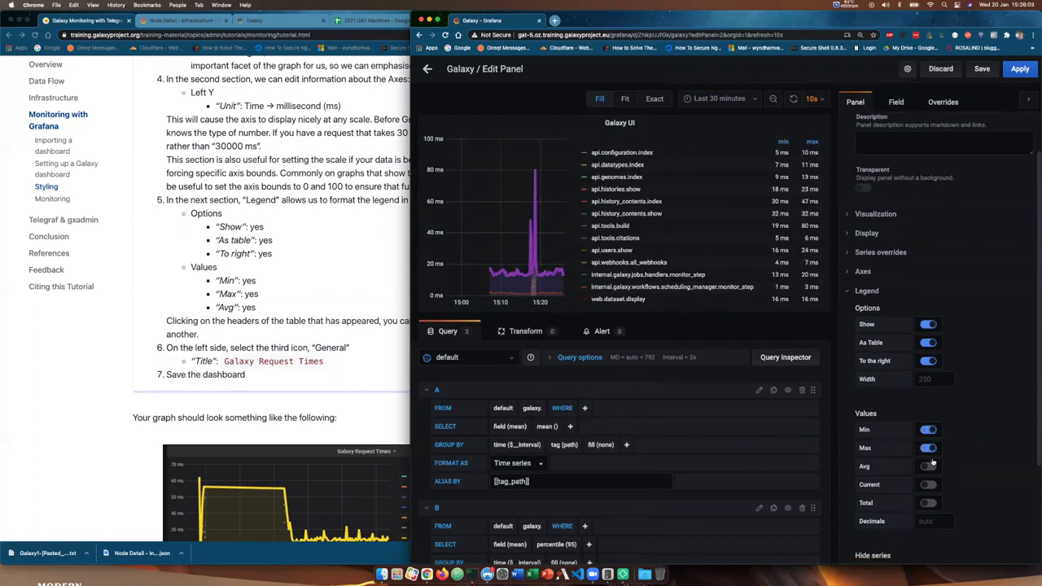
click(929, 465)
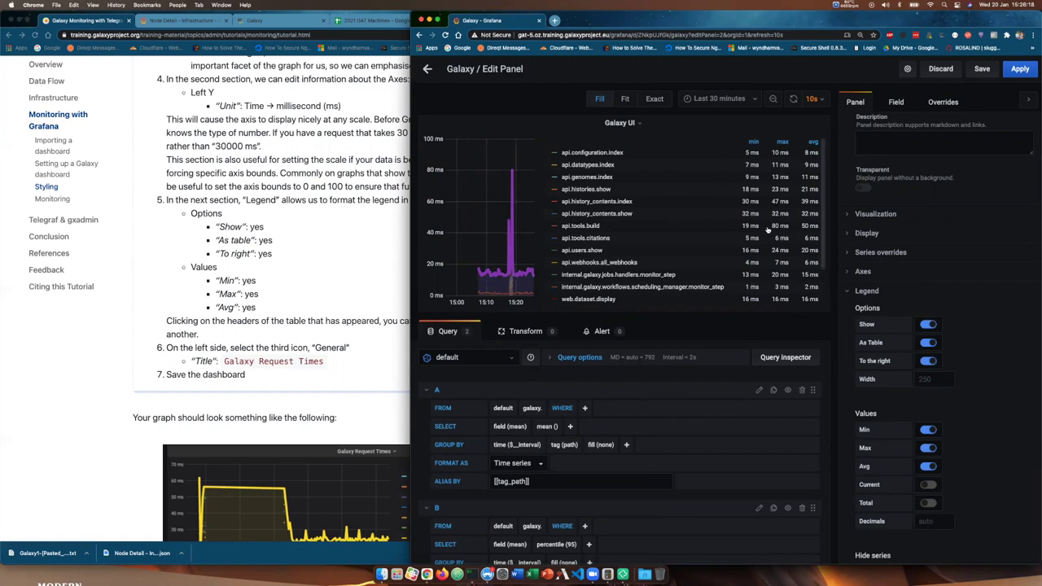
scroll(375, 211, down, 2)
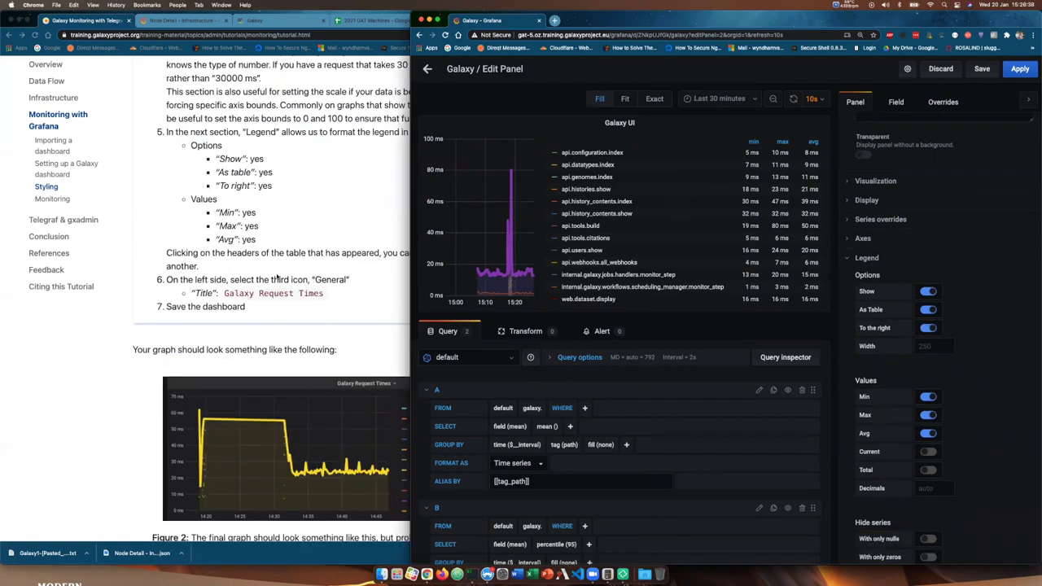
scroll(895, 138, up, 2)
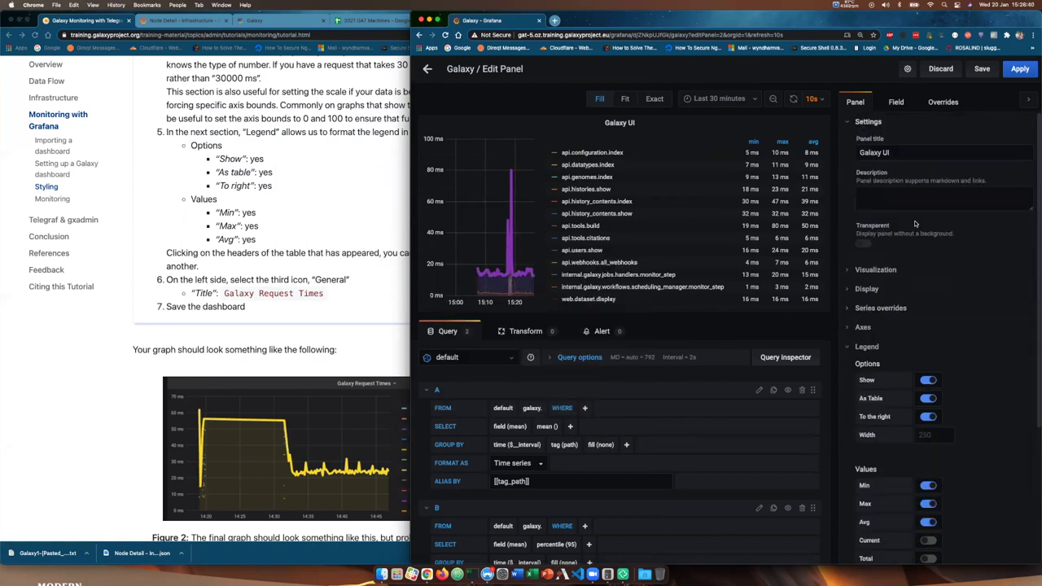
- Append 'Request Times' to the panel title, making it 'Galaxy UI Request Times'
double_click(909, 151)
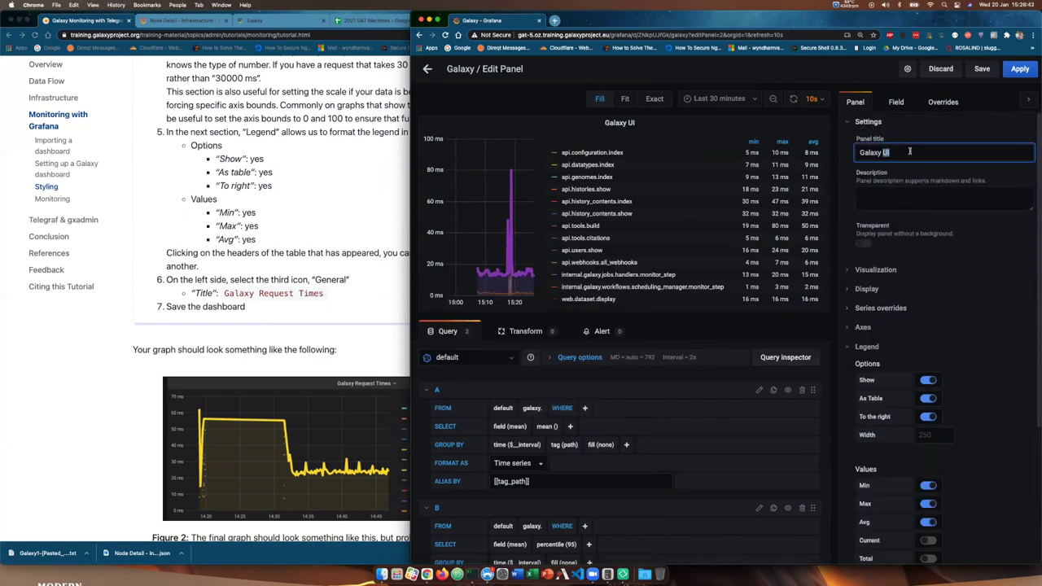
click(909, 151)
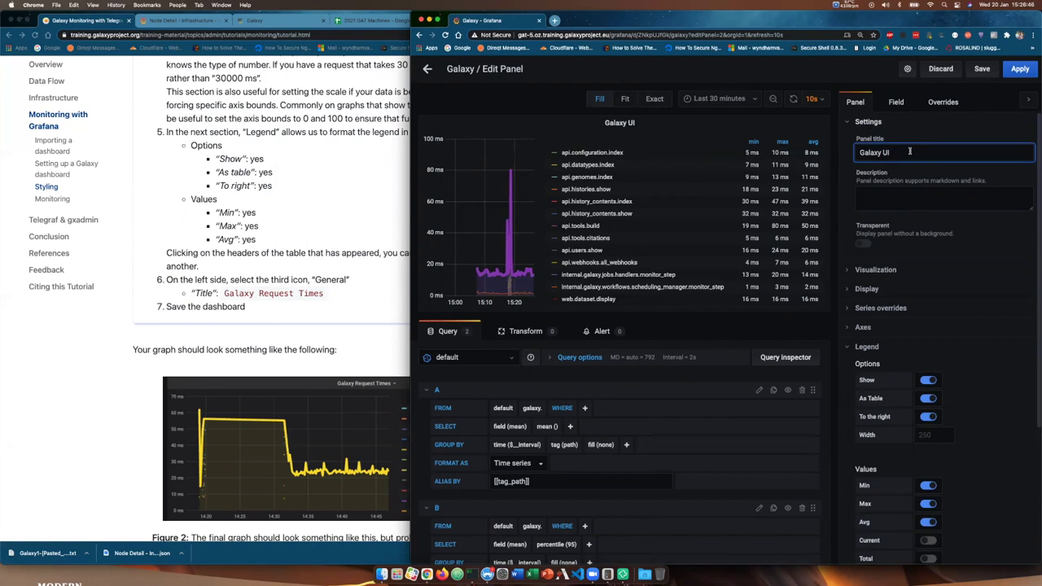
text(Request Times)
- Save the dashboard and exit the panel editor
click(984, 72)
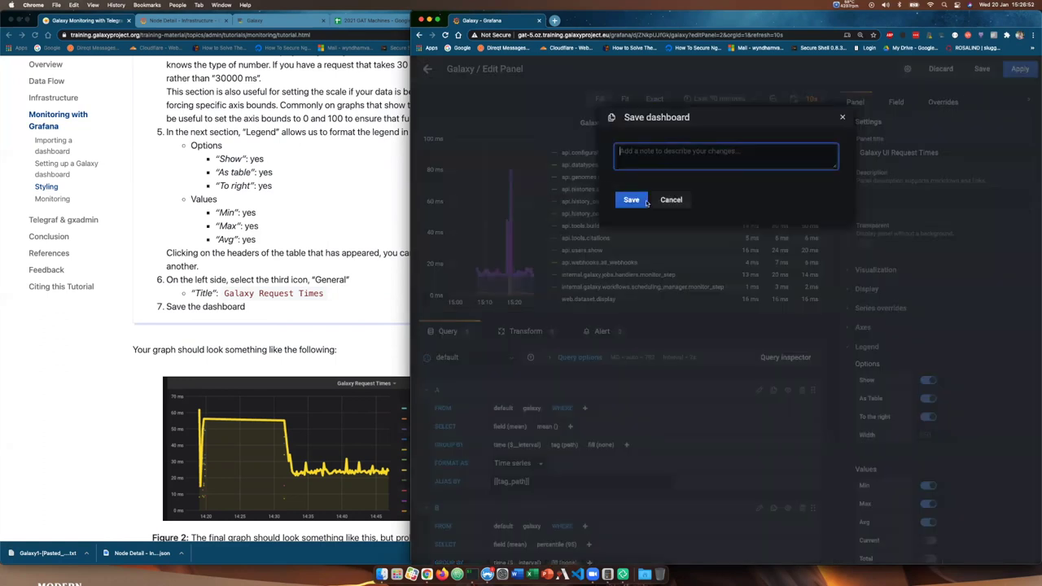
click(630, 200)
key(Escape)
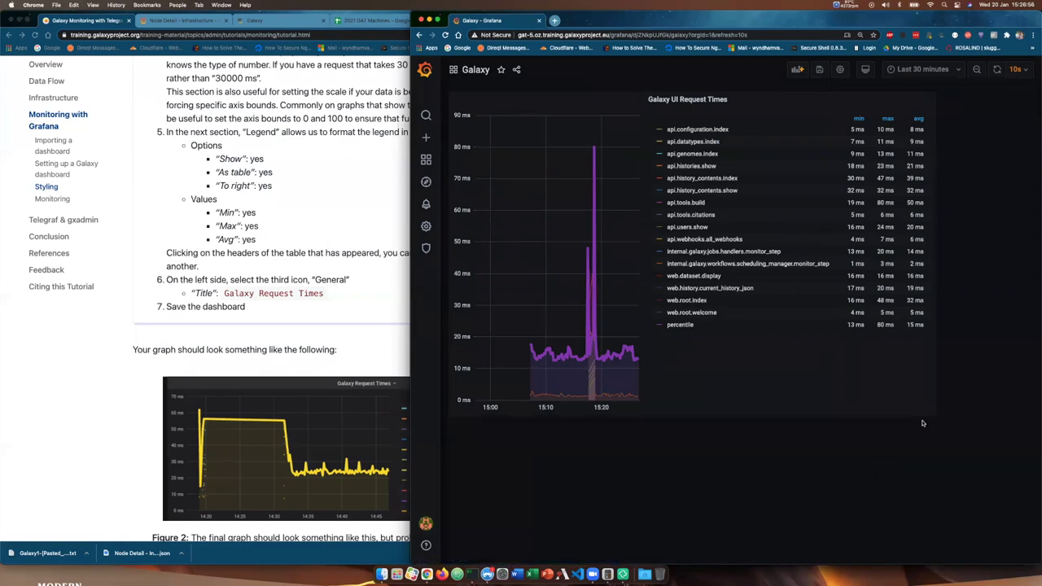
- Widen the Galaxy UI Request Times panel to the dashboard's right edge, slightly taller
drag(937, 416, 1029, 436)
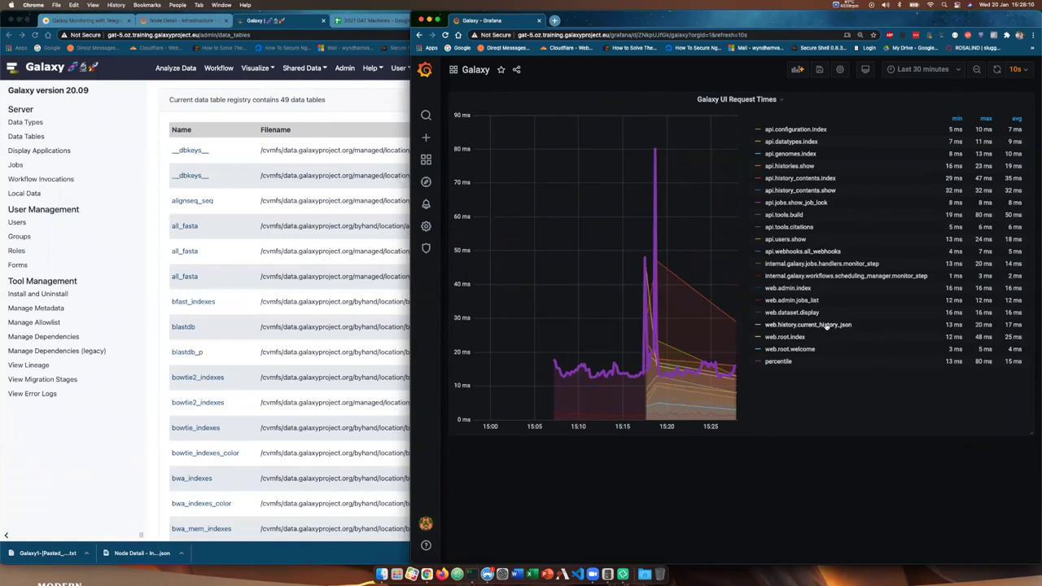
- Scroll the Galaxy Monitoring tutorial to the 'Add an alert to your graph' hands-on, then return to Grafana
click(355, 99)
click(89, 20)
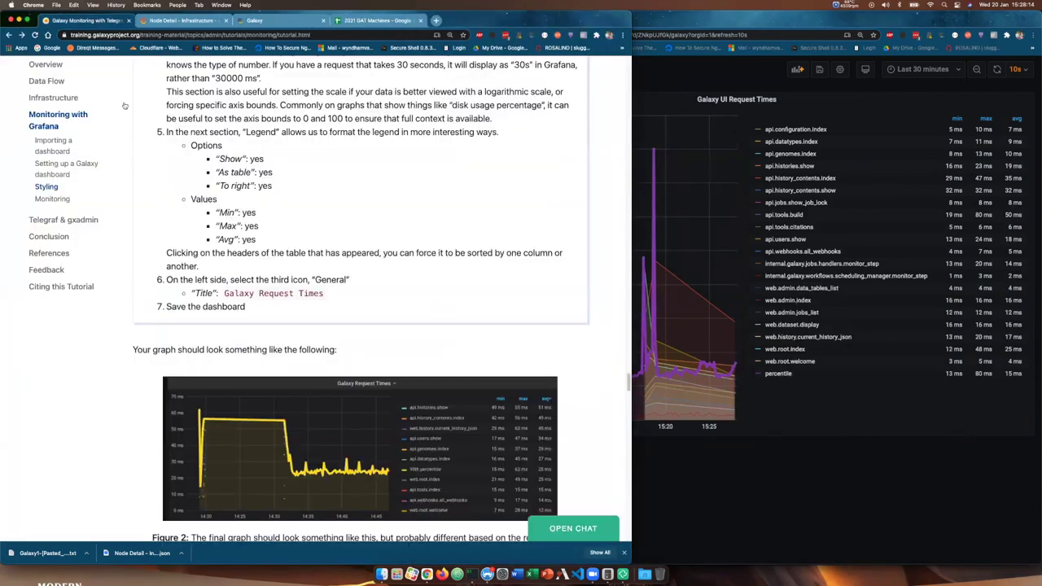
scroll(362, 366, down, 7)
scroll(358, 300, down, 1)
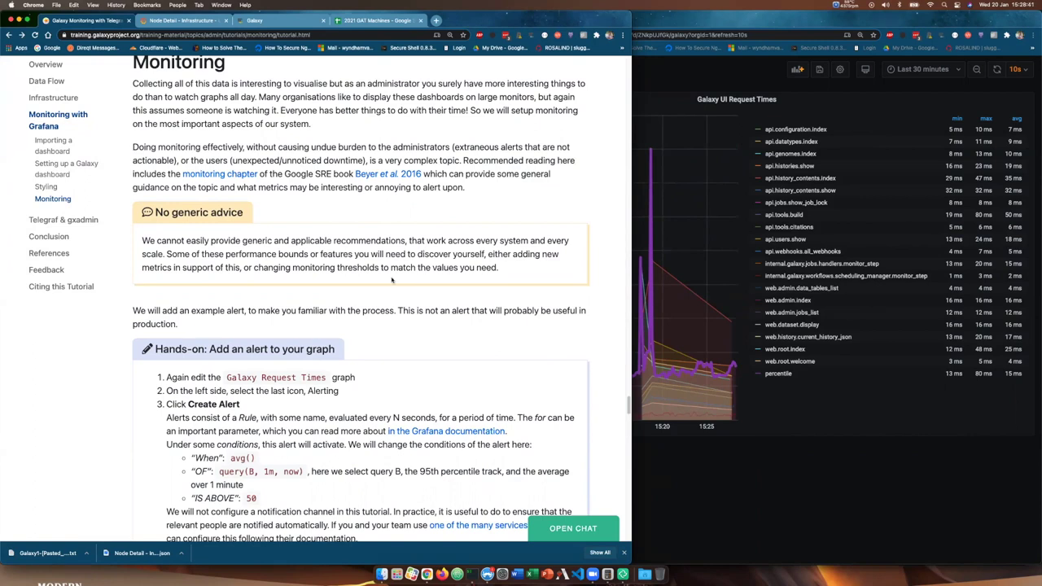
scroll(367, 286, down, 5)
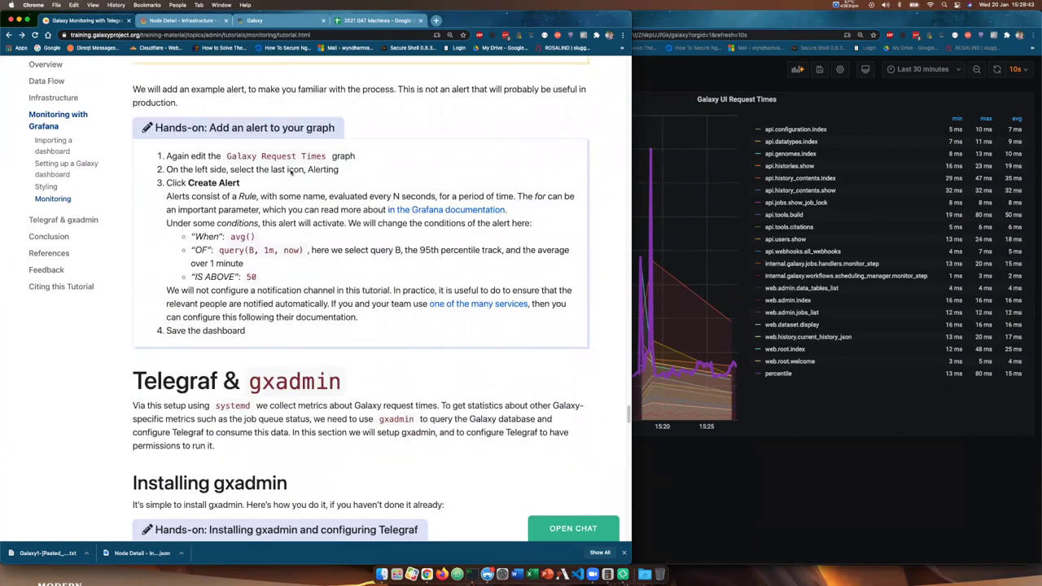
click(736, 104)
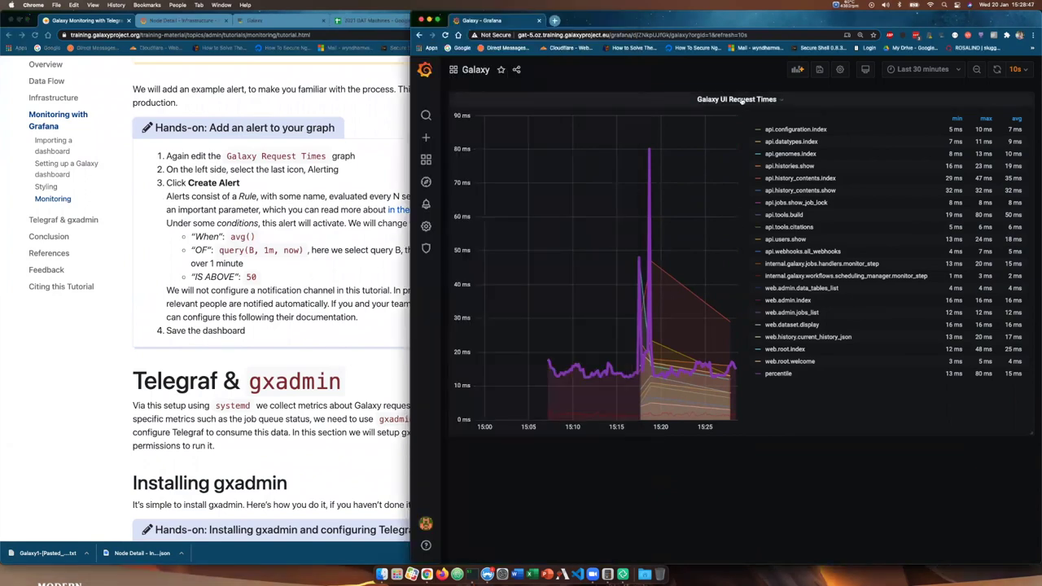
click(740, 100)
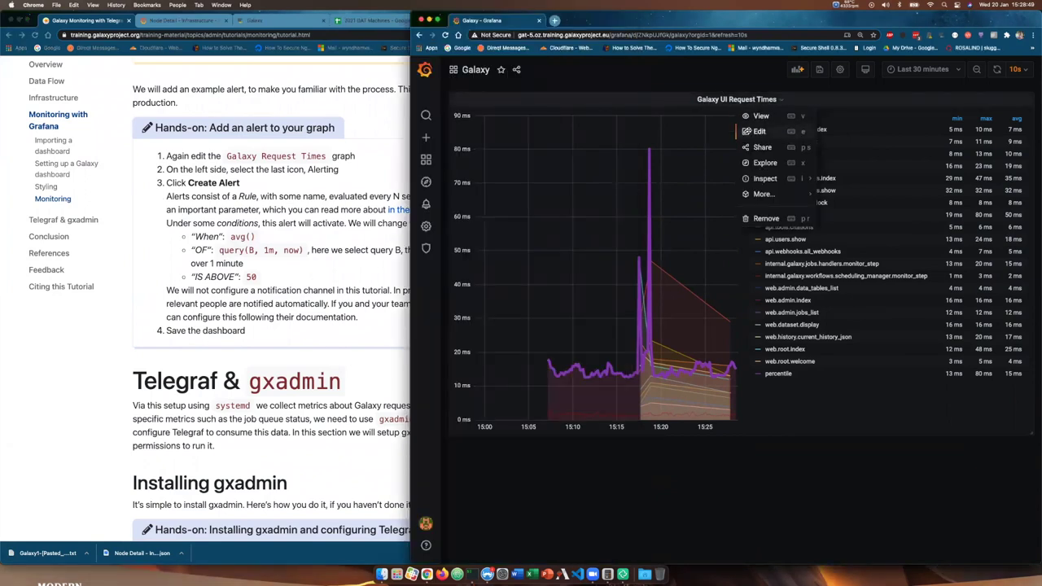
- Create the 'Galaxy UI Request Times alert' rule from the panel's Alert tab
click(756, 131)
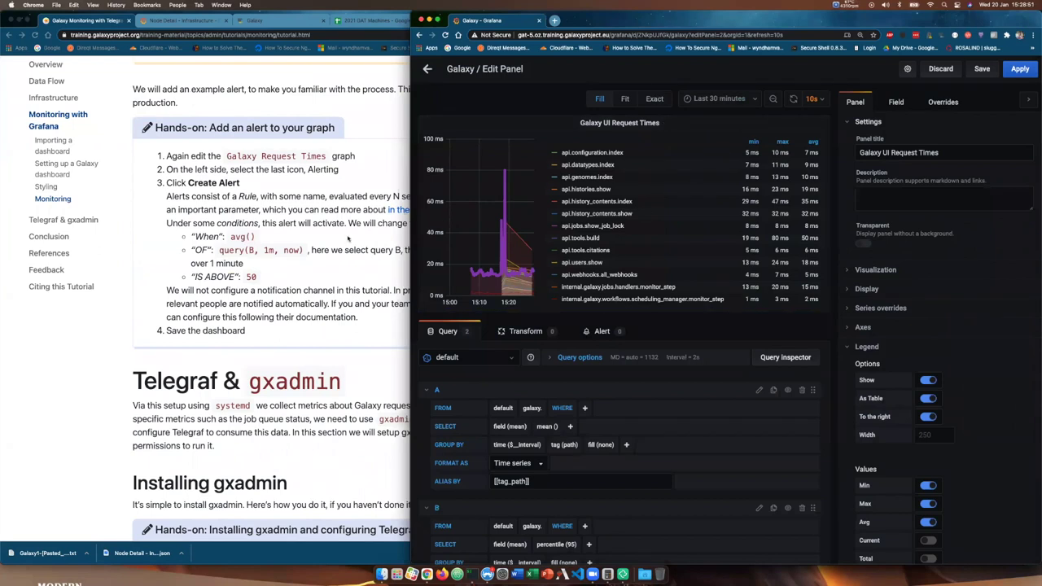
click(249, 192)
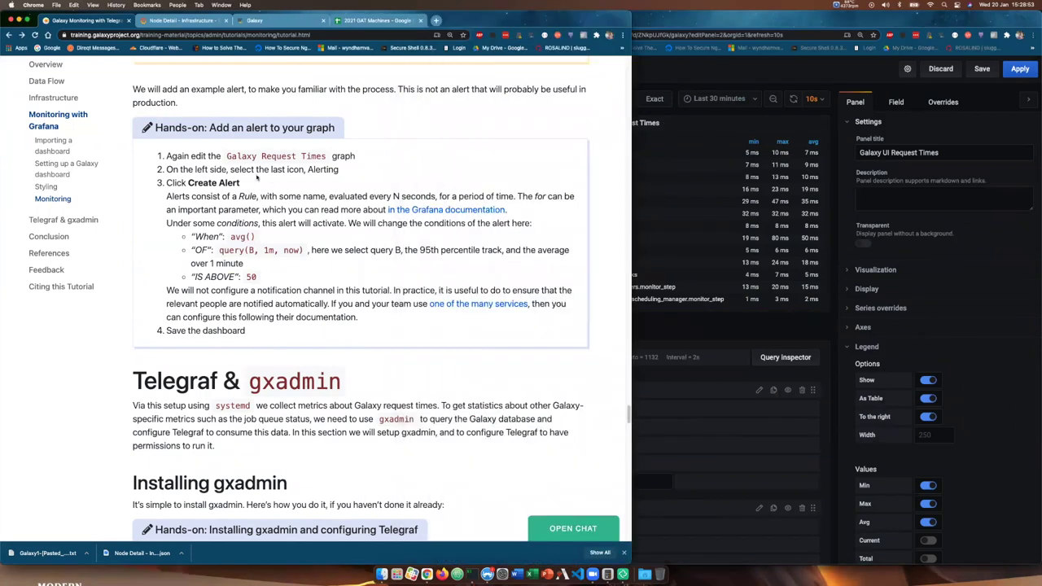
click(719, 324)
click(600, 332)
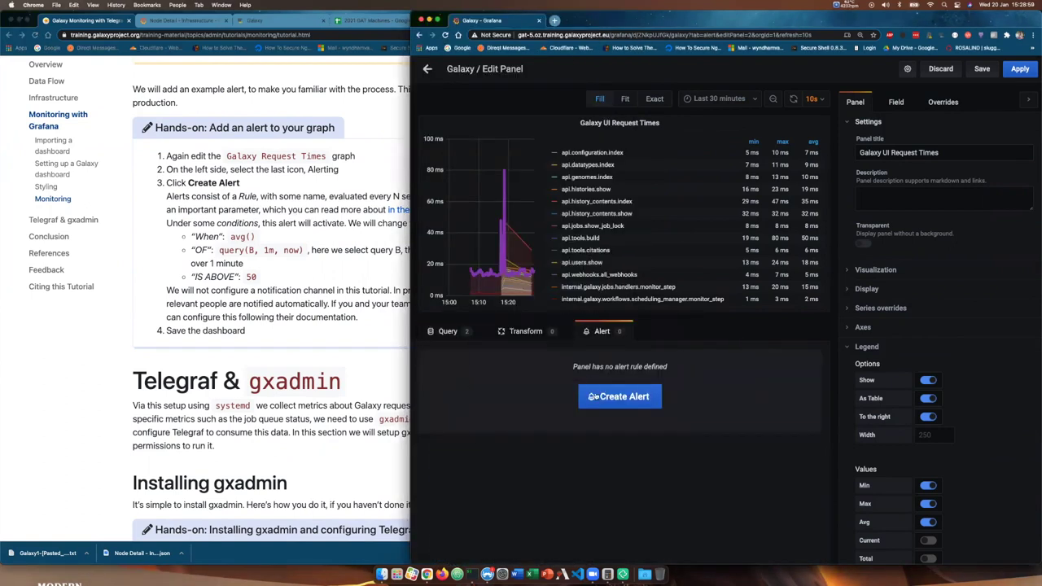
click(606, 399)
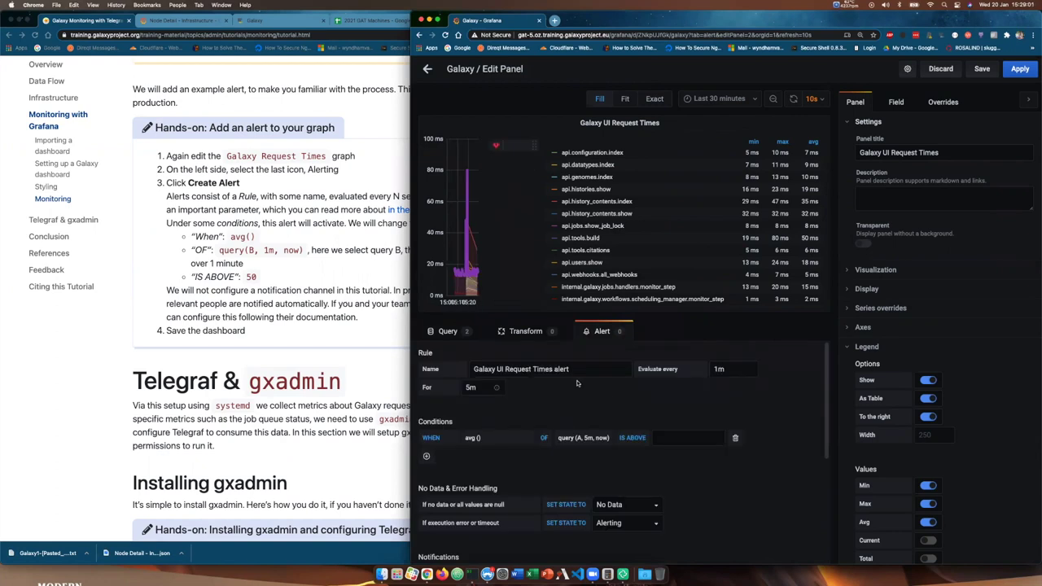
click(261, 209)
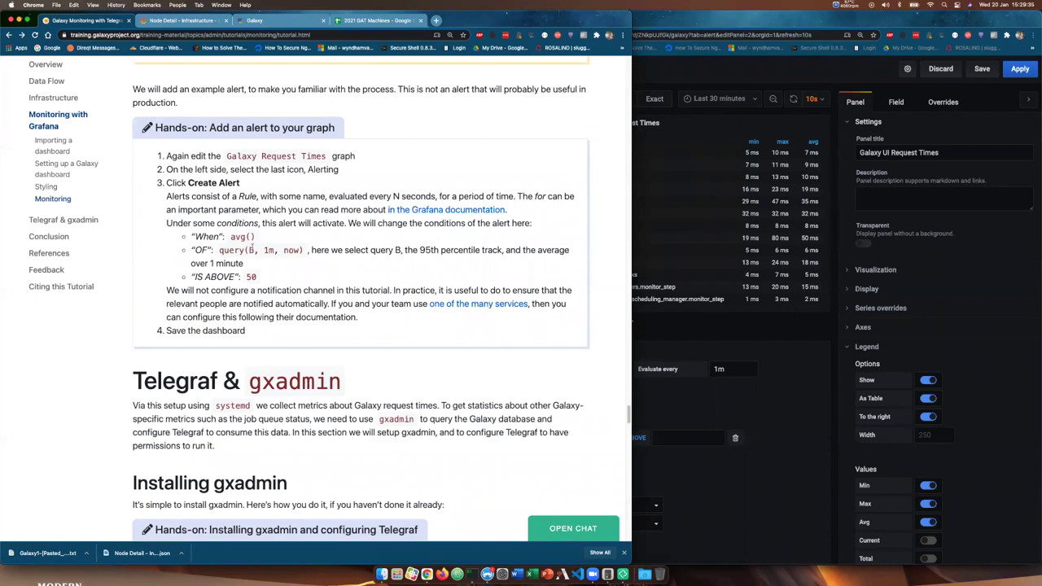
drag(264, 250, 277, 250)
click(688, 333)
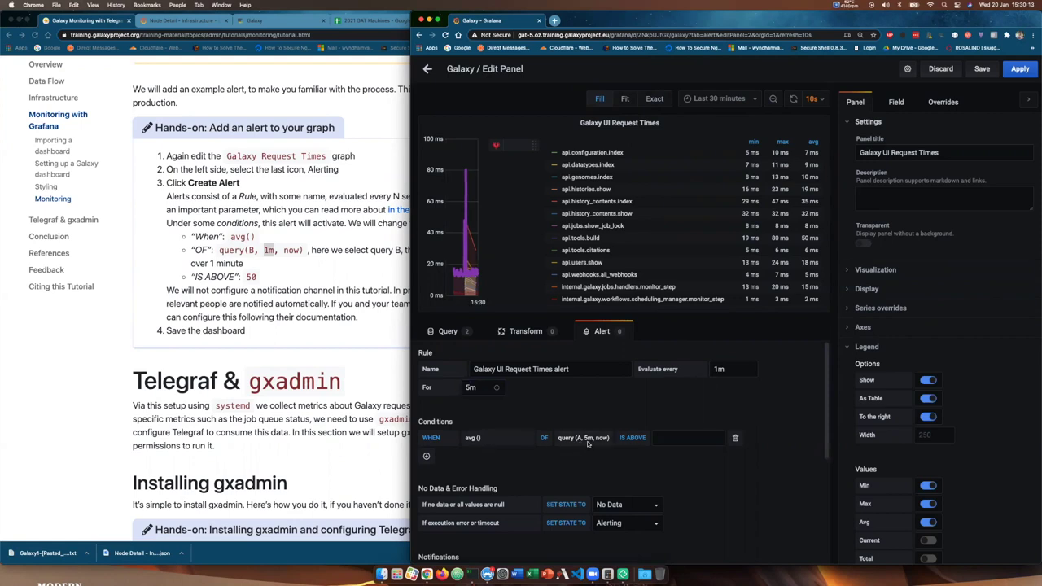
- Set the alert condition to avg() of query(B, 1m, now) IS ABOVE 50
click(586, 439)
click(598, 462)
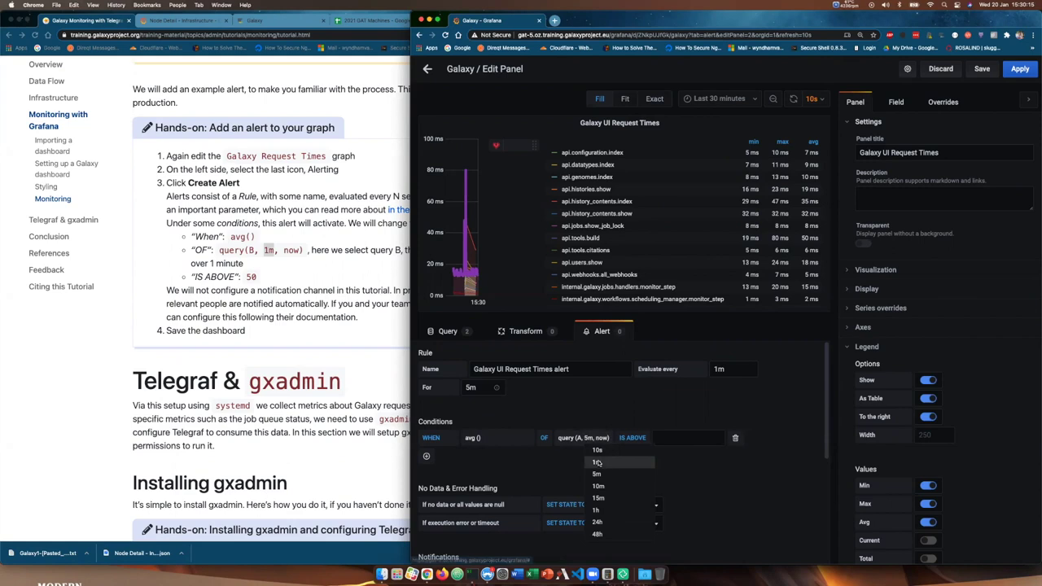
click(578, 438)
click(591, 463)
click(682, 440)
text(50)
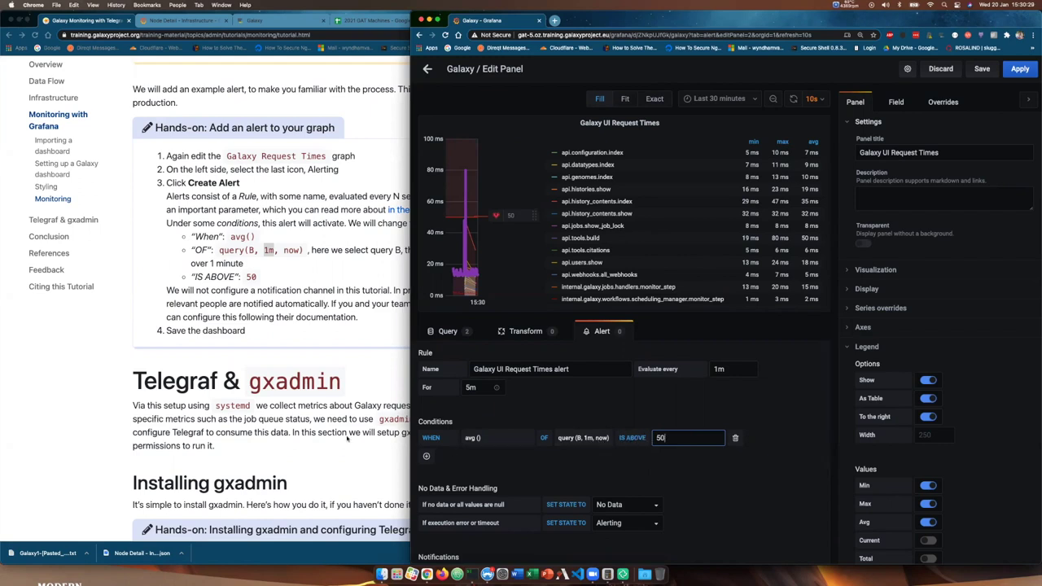
click(377, 307)
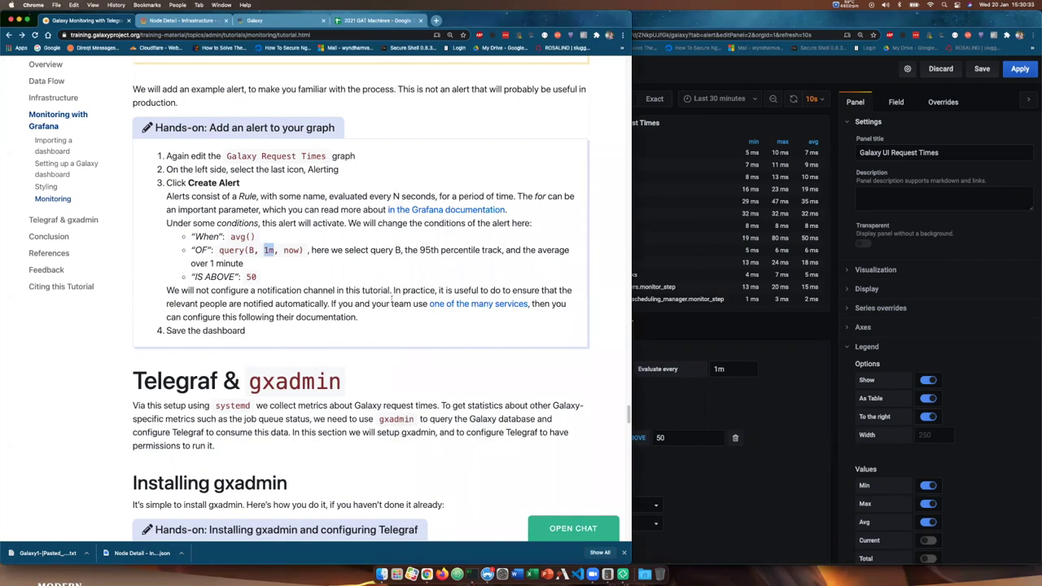
click(705, 419)
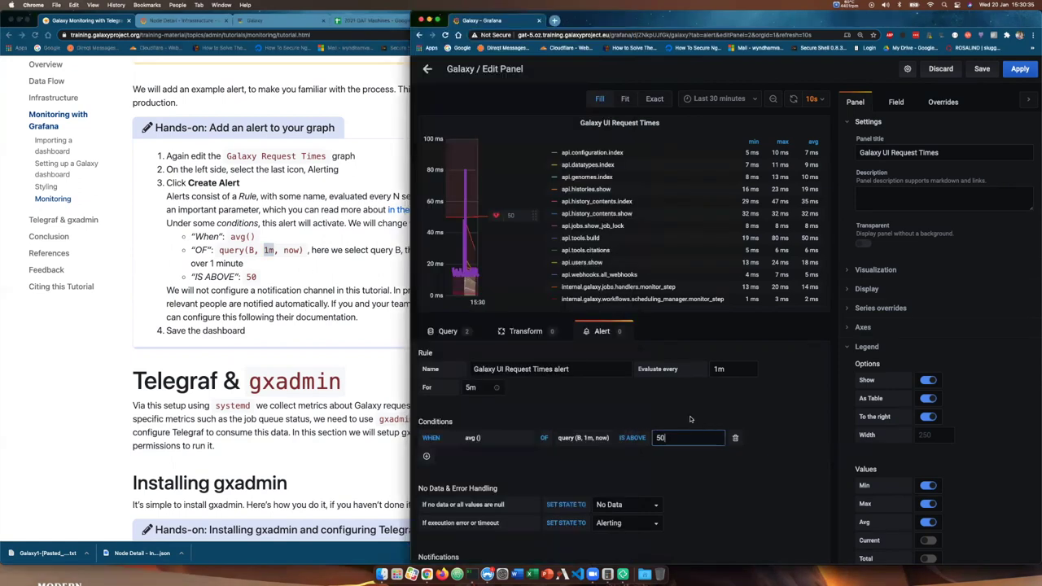
scroll(603, 437, down, 1)
scroll(681, 468, down, 3)
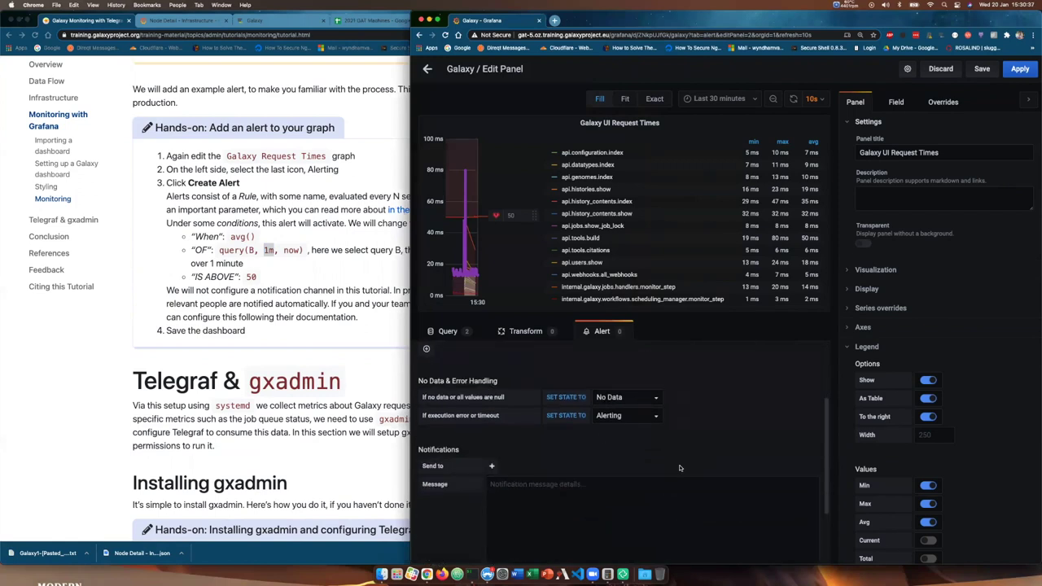
- Save the dashboard with the new alert rule, leaving it without a notification channel
scroll(680, 468, down, 1)
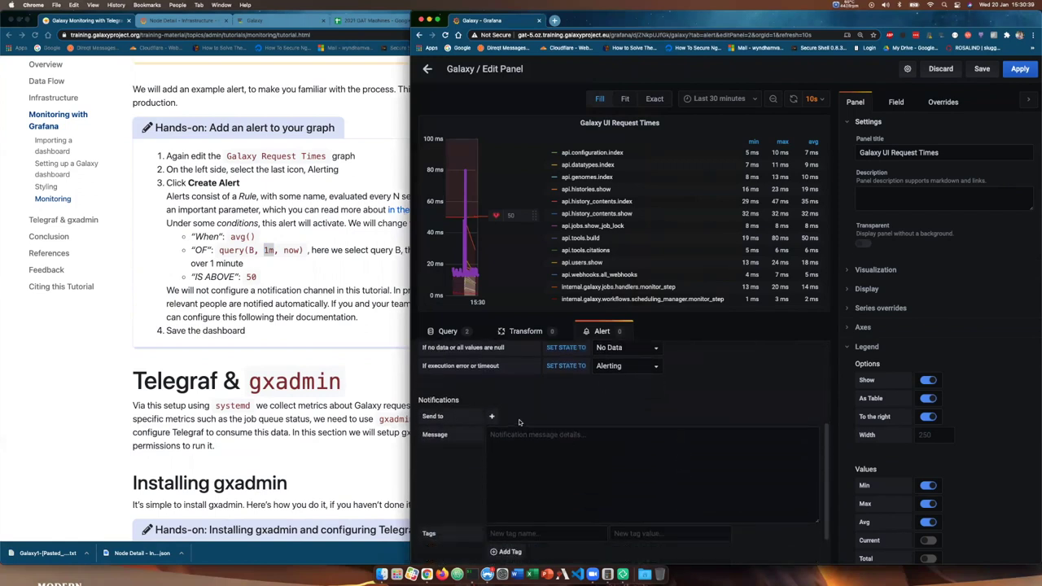
click(491, 417)
scroll(502, 367, down, 2)
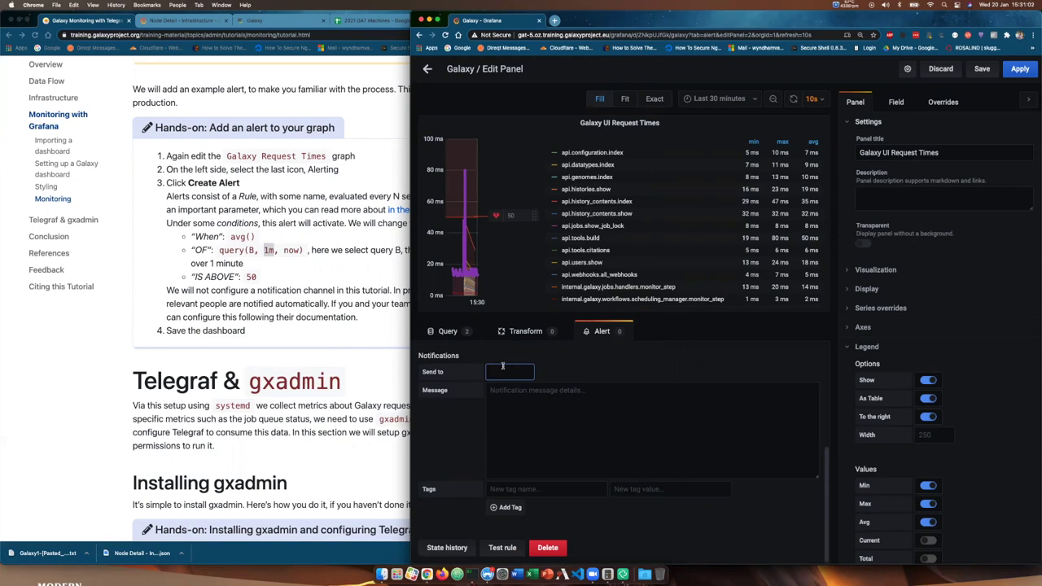
click(364, 337)
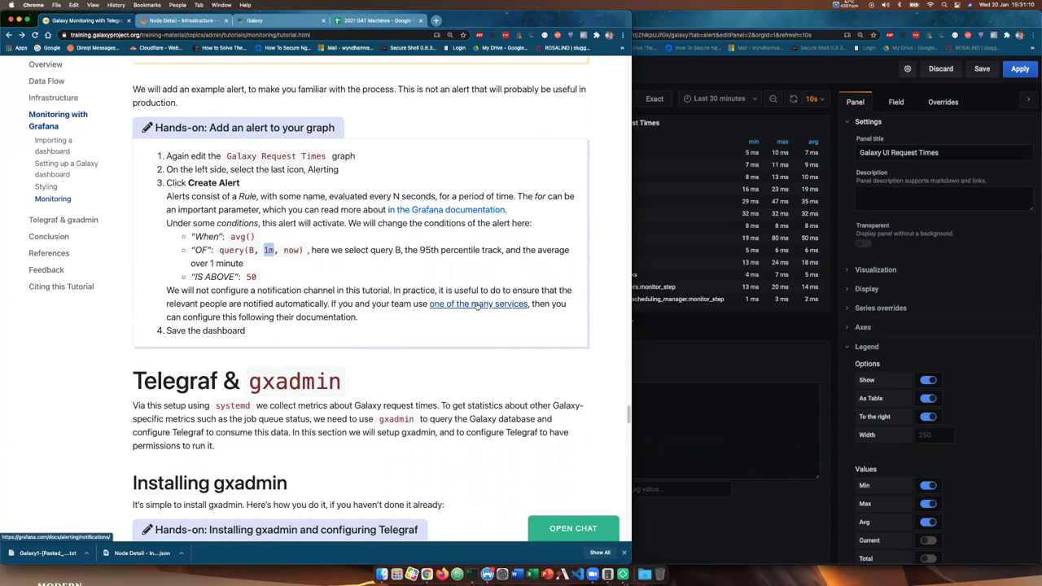
click(1012, 75)
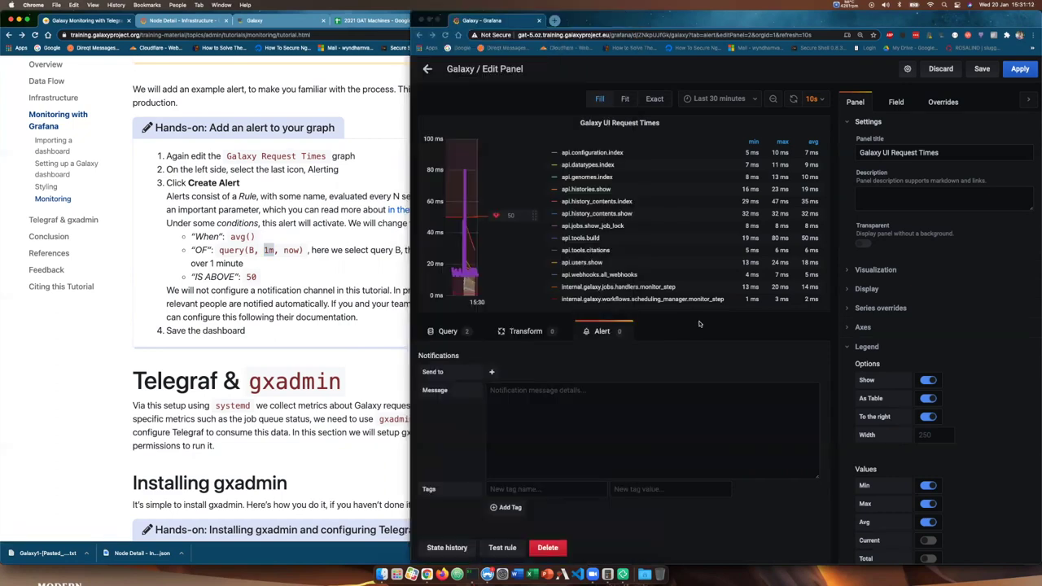
click(983, 67)
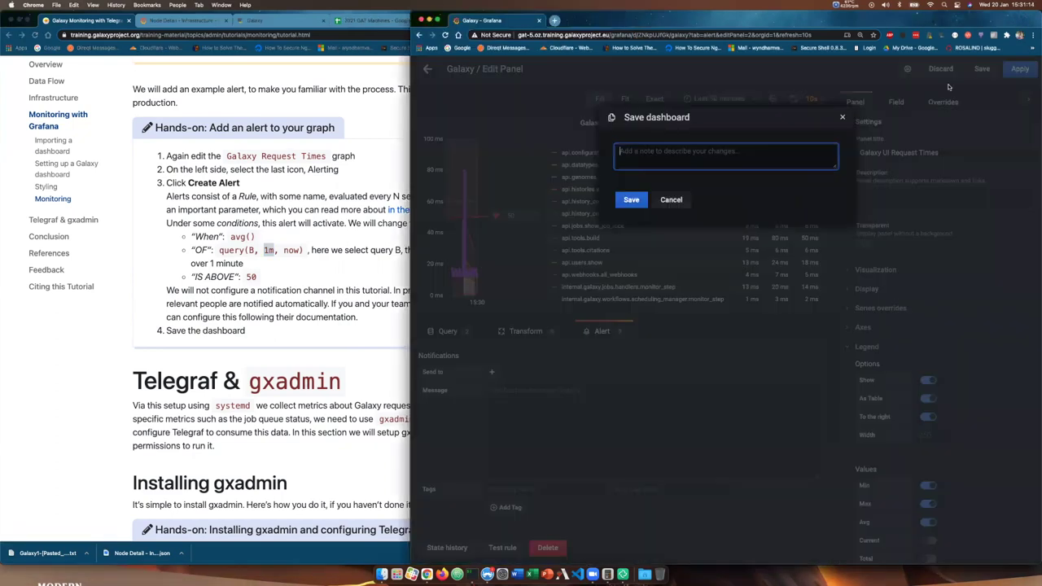
click(629, 201)
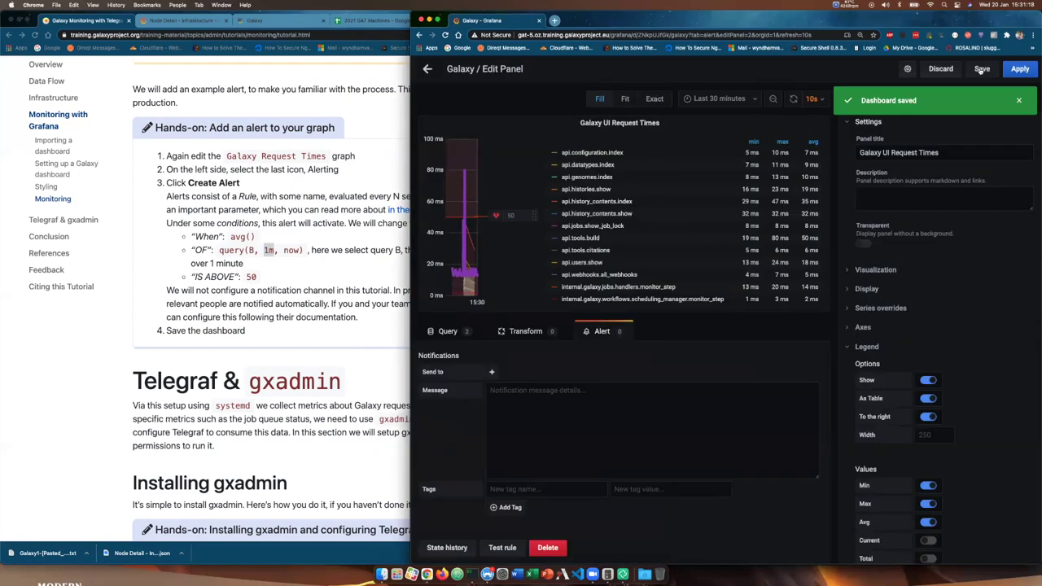
- Leave panel editing and scroll the tutorial to its Installing gxadmin section beside the terminal
key(Escape)
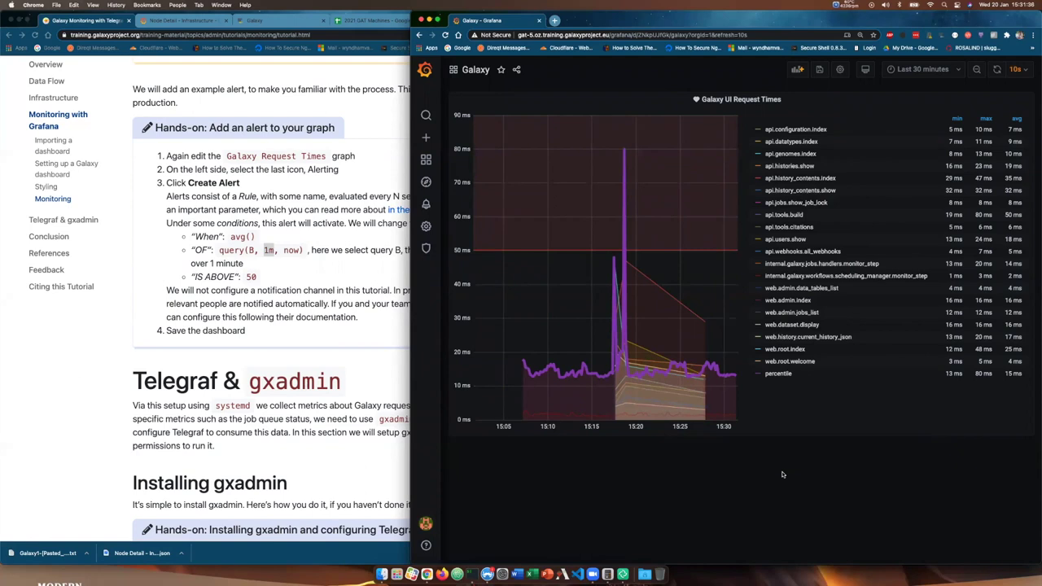
click(394, 327)
scroll(432, 326, down, 5)
scroll(431, 326, down, 4)
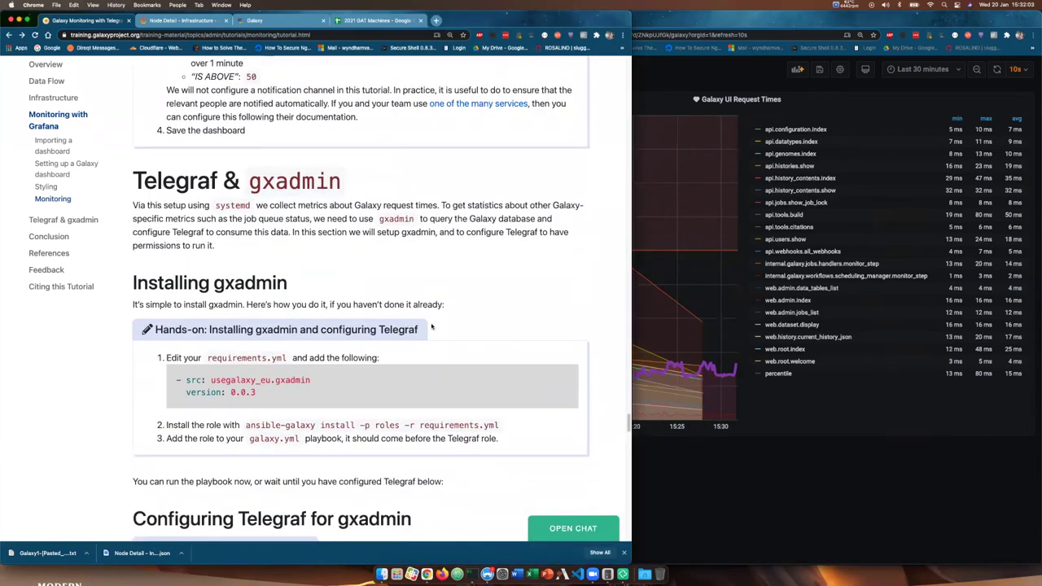
scroll(432, 327, down, 2)
scroll(431, 326, down, 1)
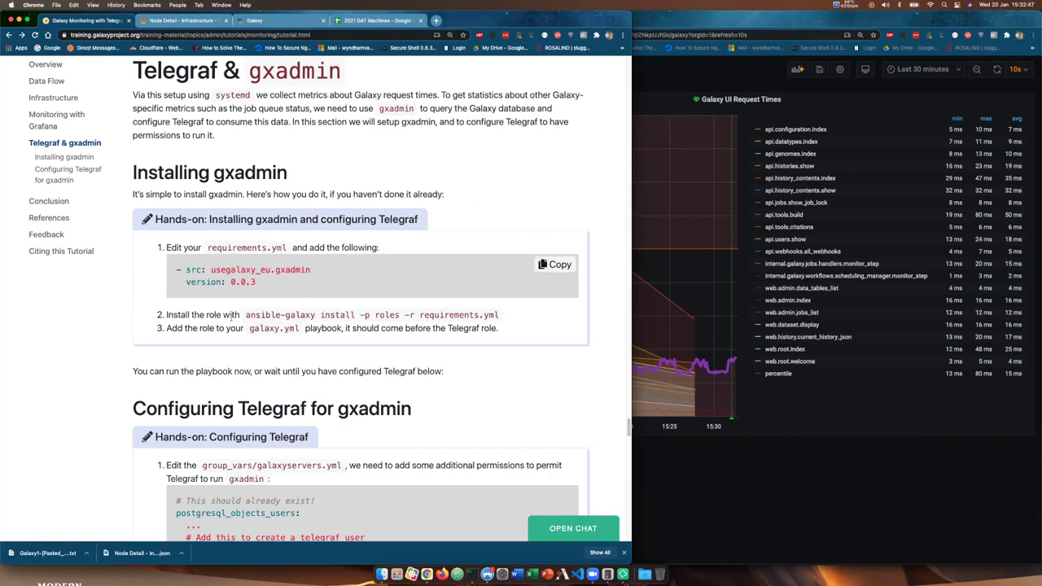
click(482, 573)
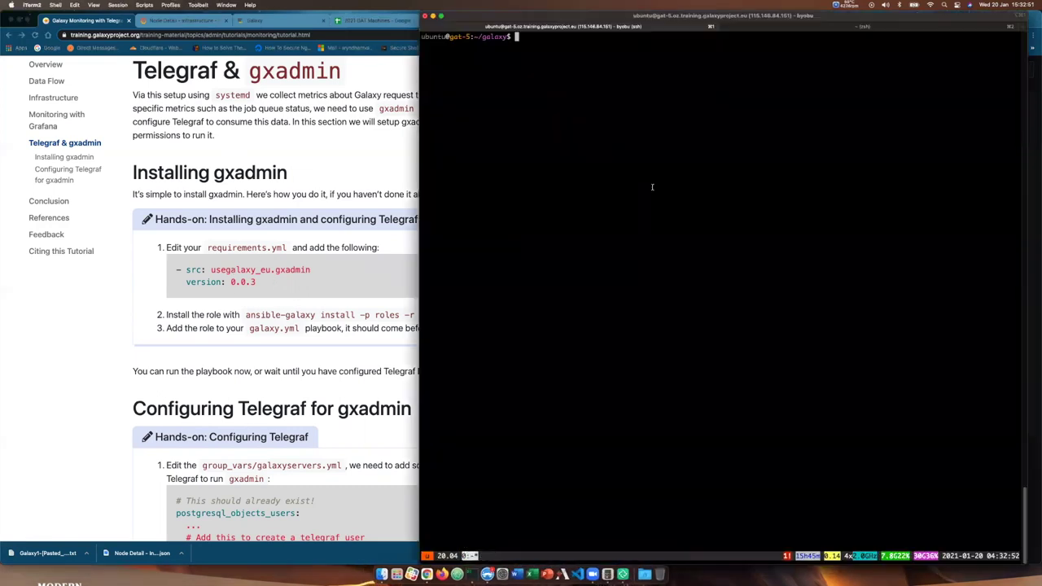
- Append the tutorial's usegalaxy_eu.gxadmin 0.0.3 role entry to requirements.yml in vim and save
text(vim requirements.yml)
key(Return)
key(A)
key(Return)
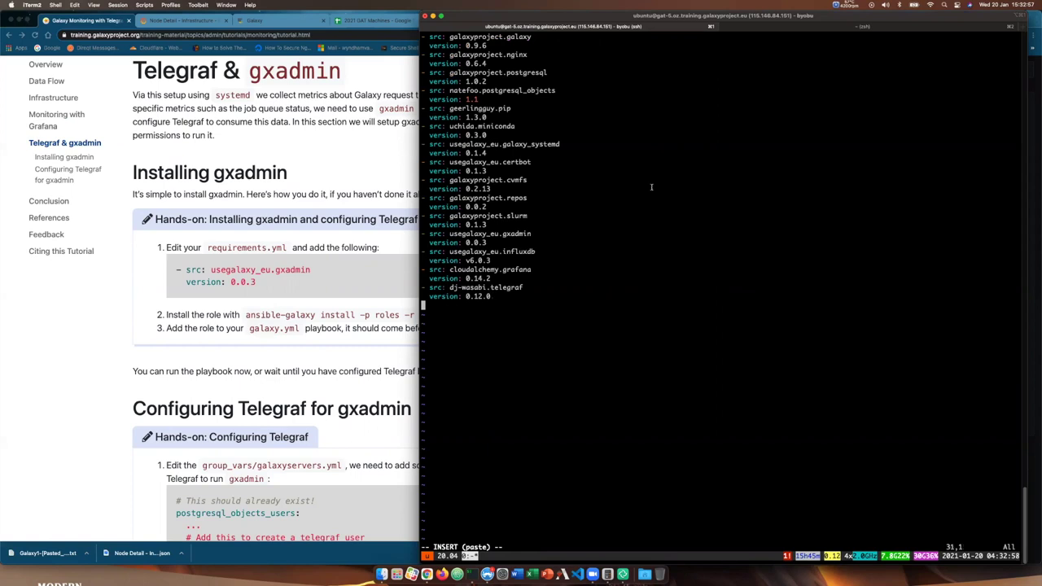
click(371, 296)
click(552, 263)
key(super+Tab)
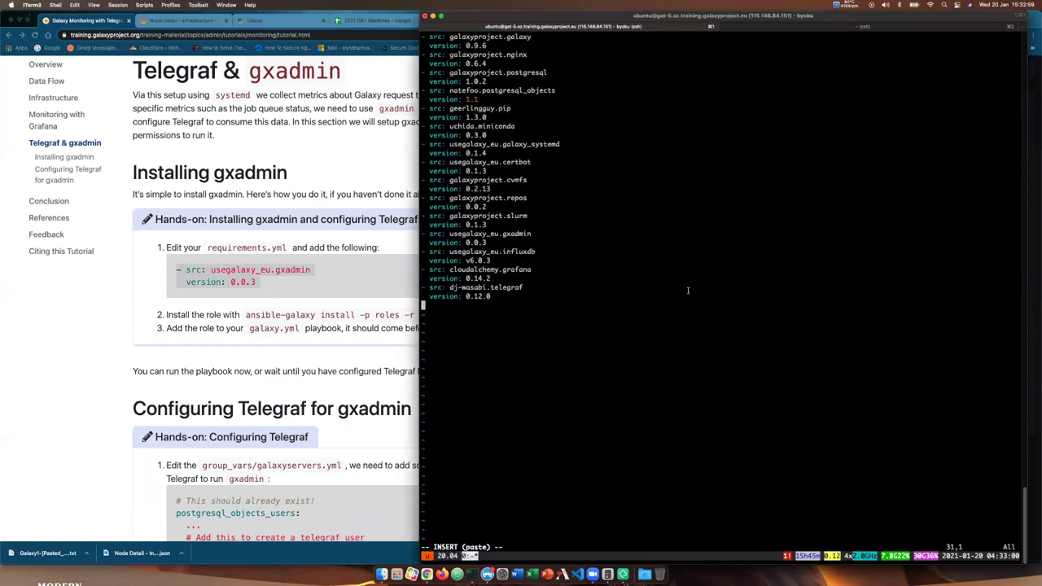
key(super+v)
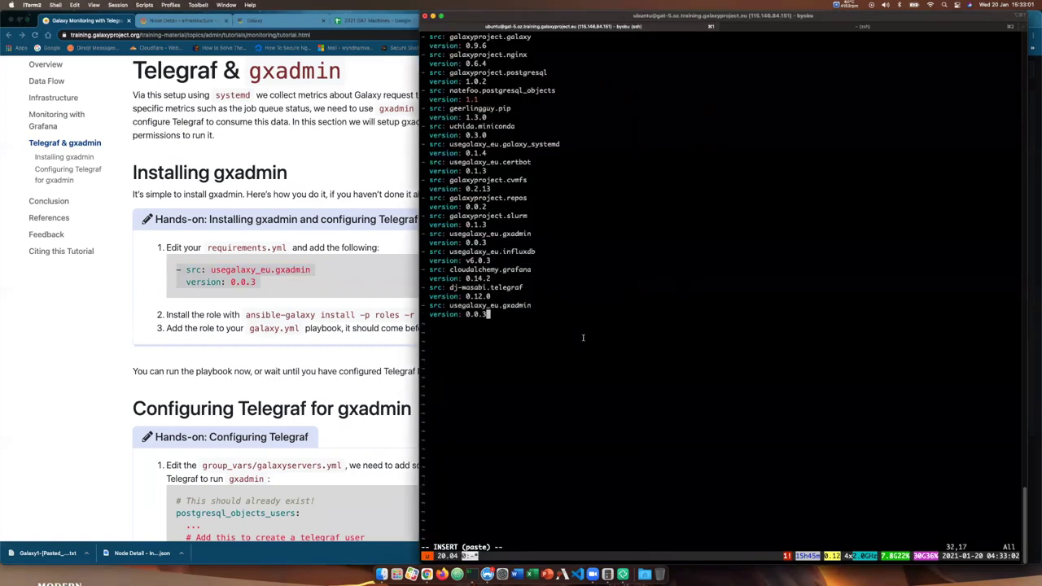
key(Escape)
text(:wq)
key(Return)
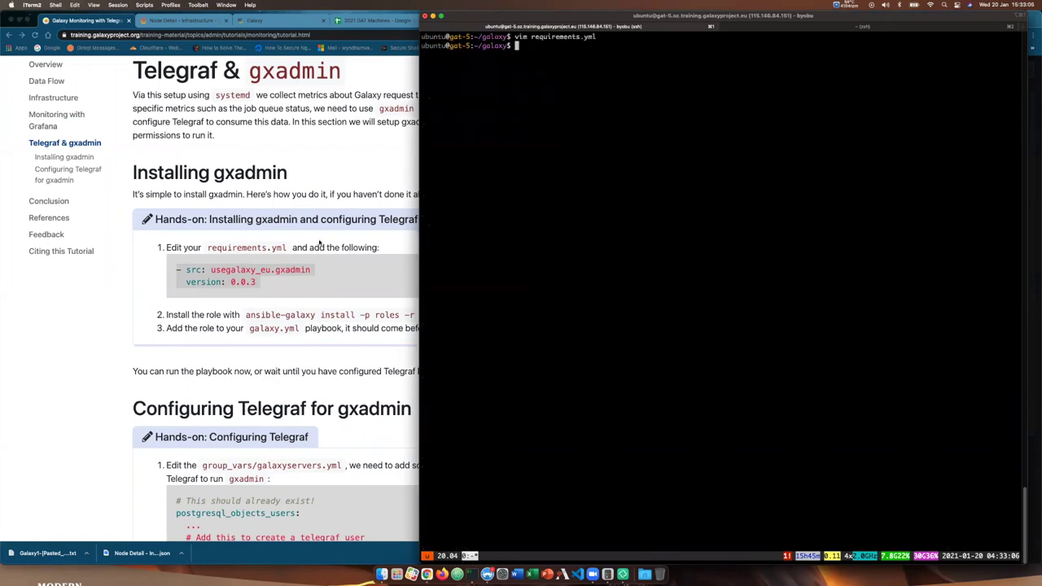
- Copy the tutorial's ansible-galaxy install command and paste it at the terminal prompt
click(320, 243)
drag(246, 314, 498, 315)
key(super+c)
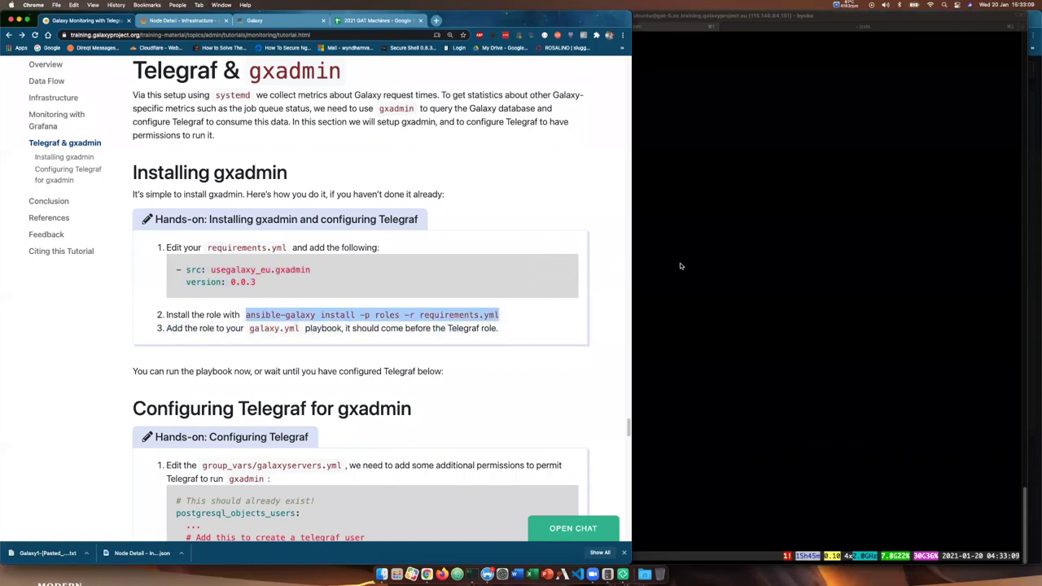
click(682, 266)
key(super+v)
- Run ansible-galaxy install -p roles -r requirements.yml to install the required roles
key(Return)
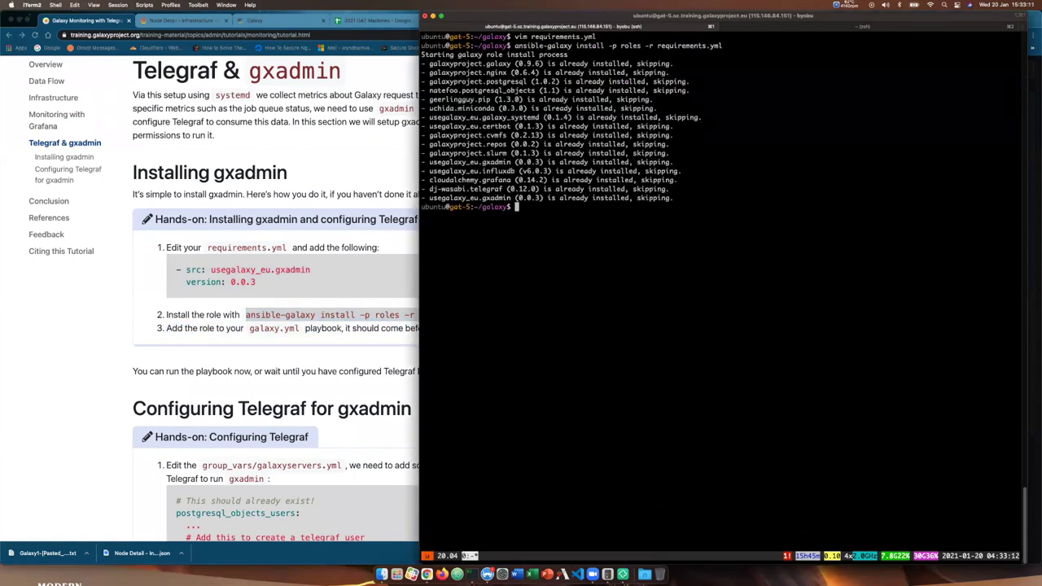
click(267, 326)
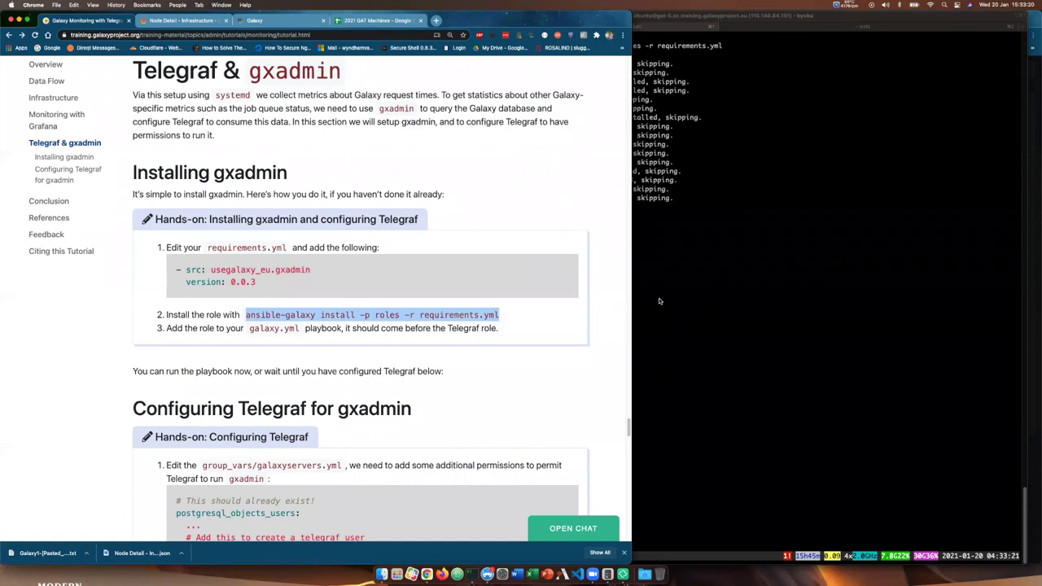
click(668, 298)
key(Up)
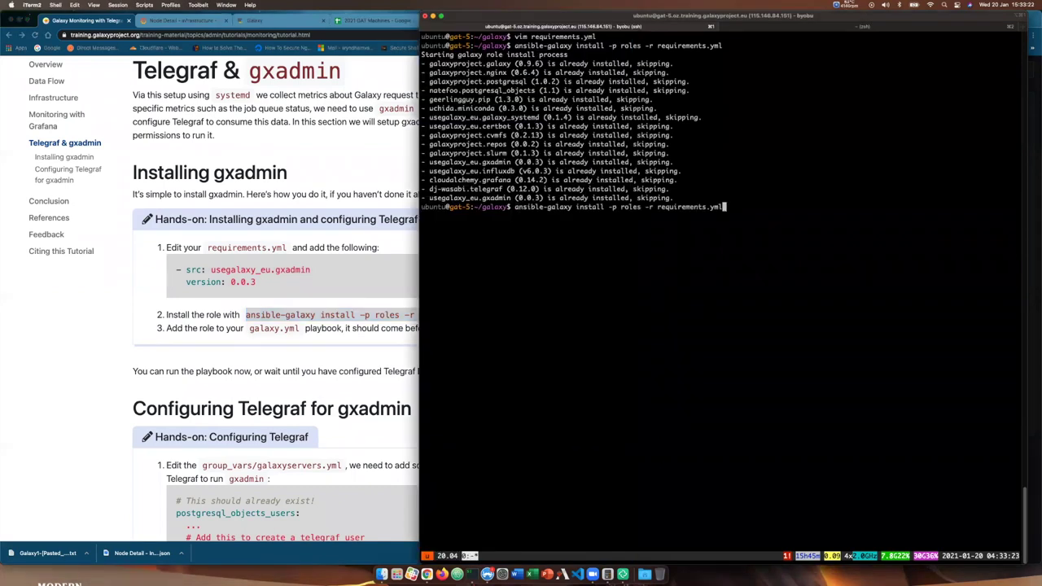
key(ctrl+u)
- Add '- usegalaxy_eu.gxadmin' below the Telegraf role in galaxy.yml, then run ansible-playbook galaxy.yml -u ubuntu
text(vim galaxy.yml)
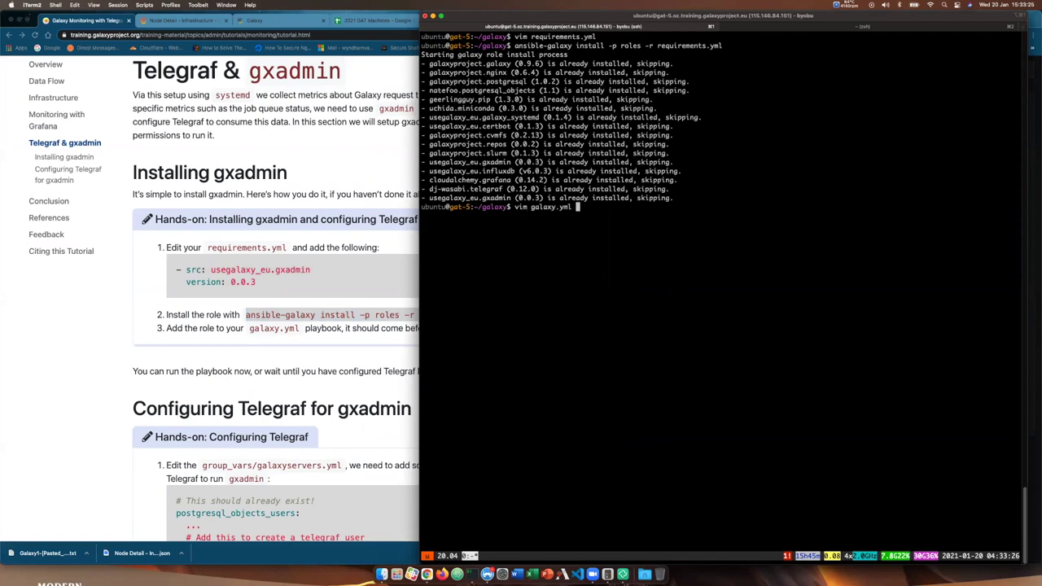
key(Return)
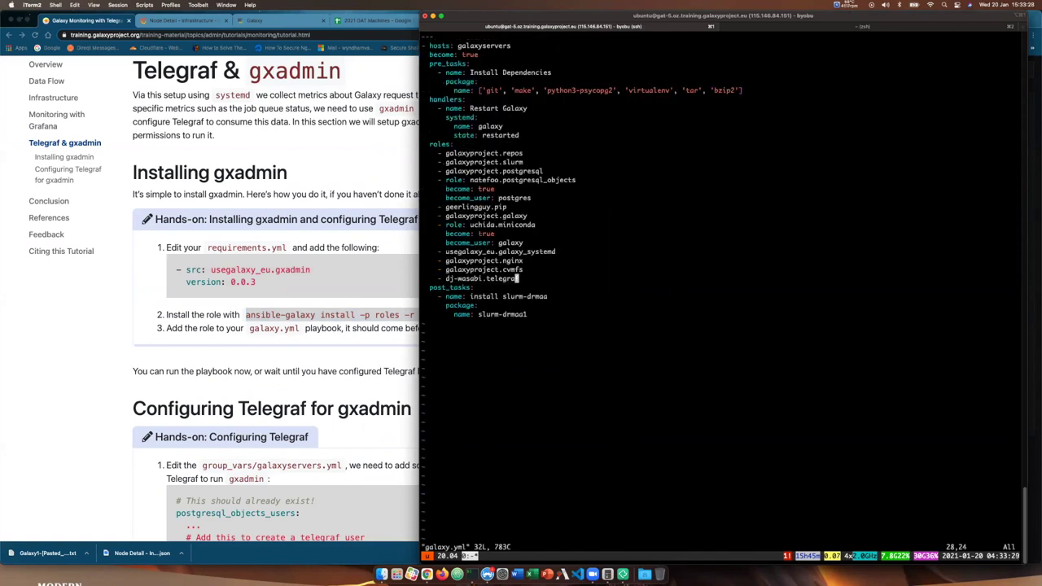
key(A)
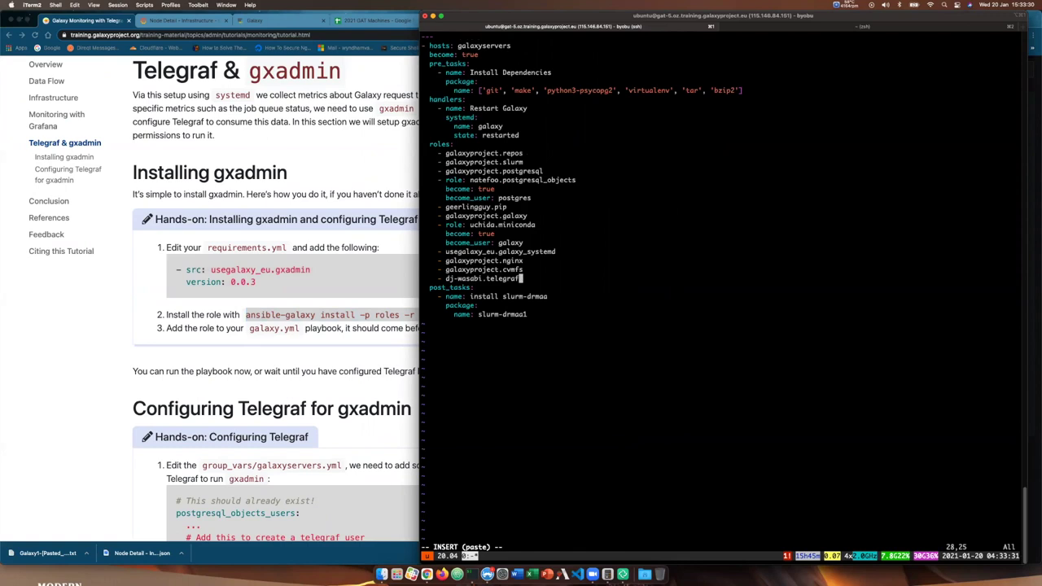
key(Return)
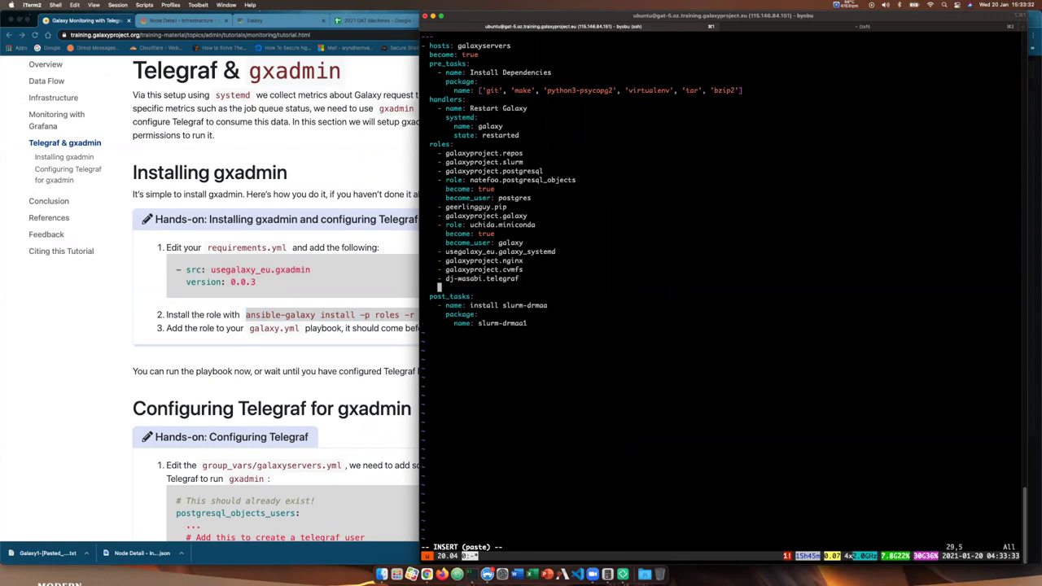
text(- usegalaxy_eu.gxadmin)
key(Escape)
text(:wq)
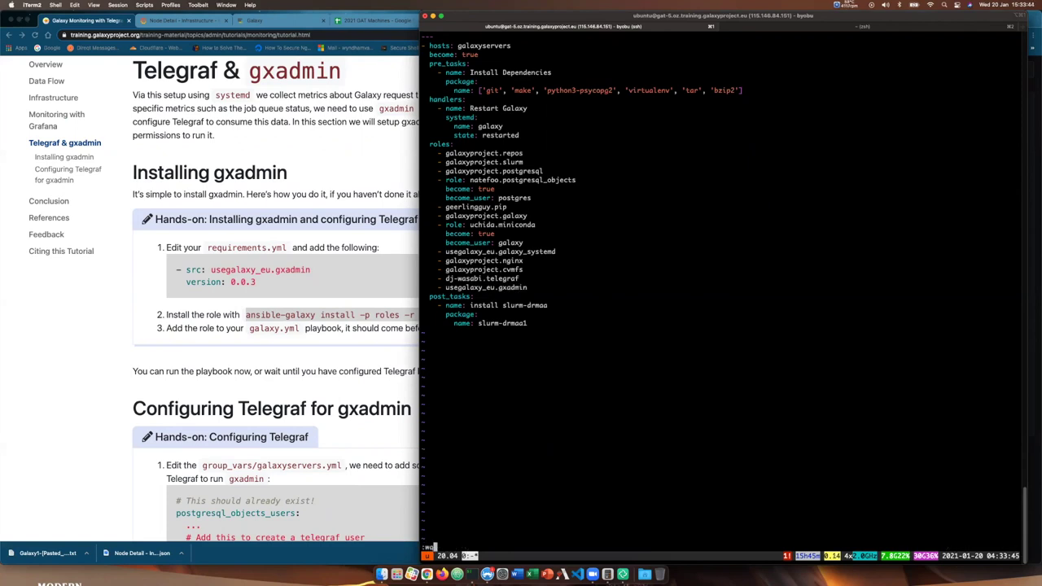
key(Return)
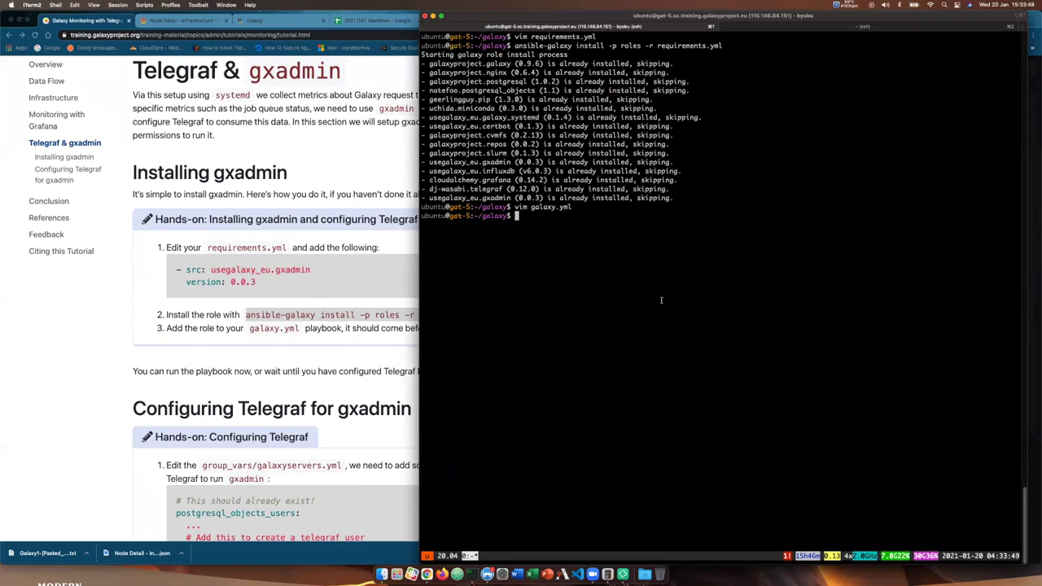
text(ansible-playbook galaxy.yml )
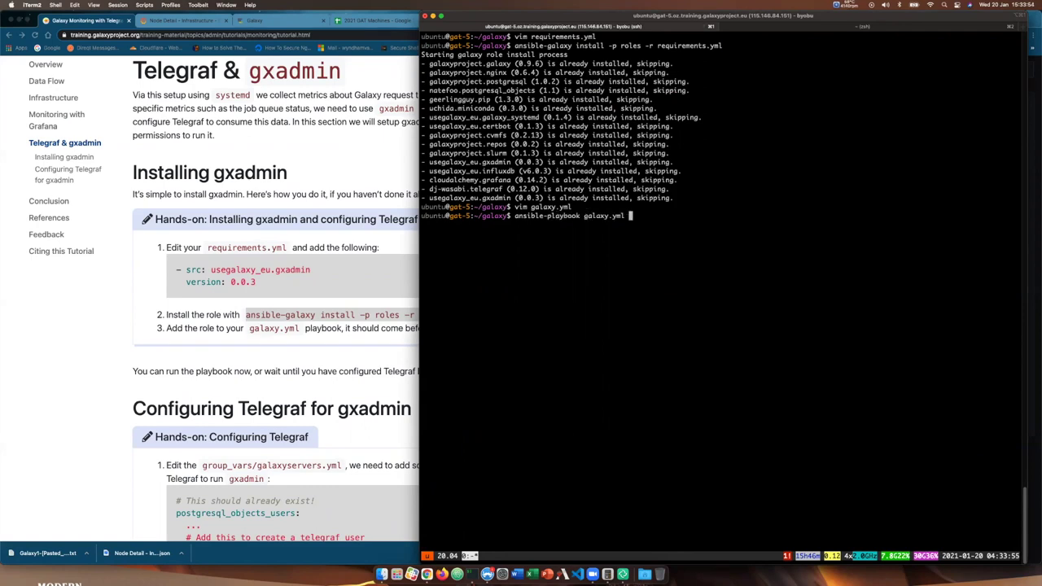
text(-u ubuntu)
key(Return)
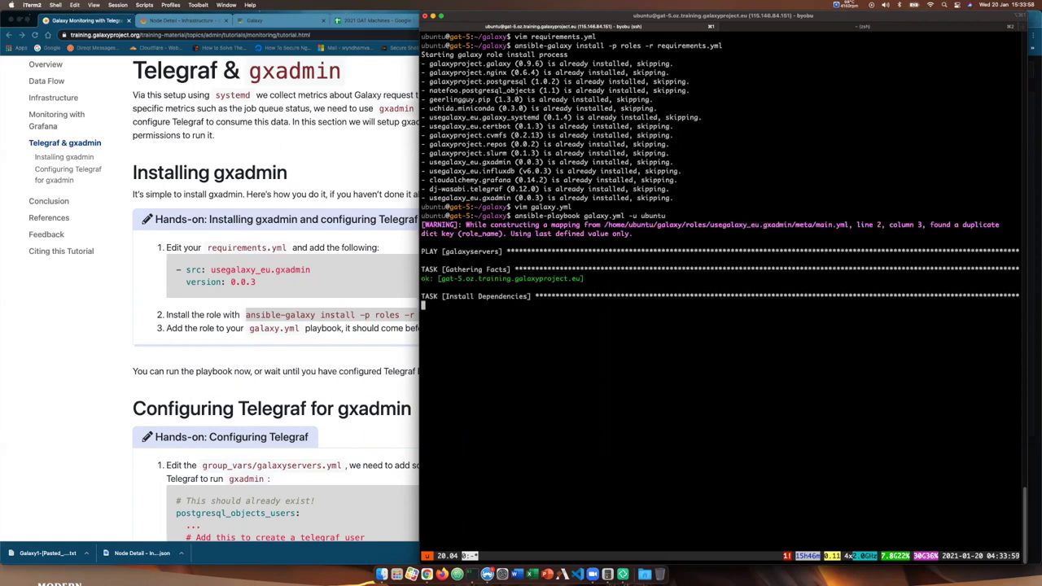
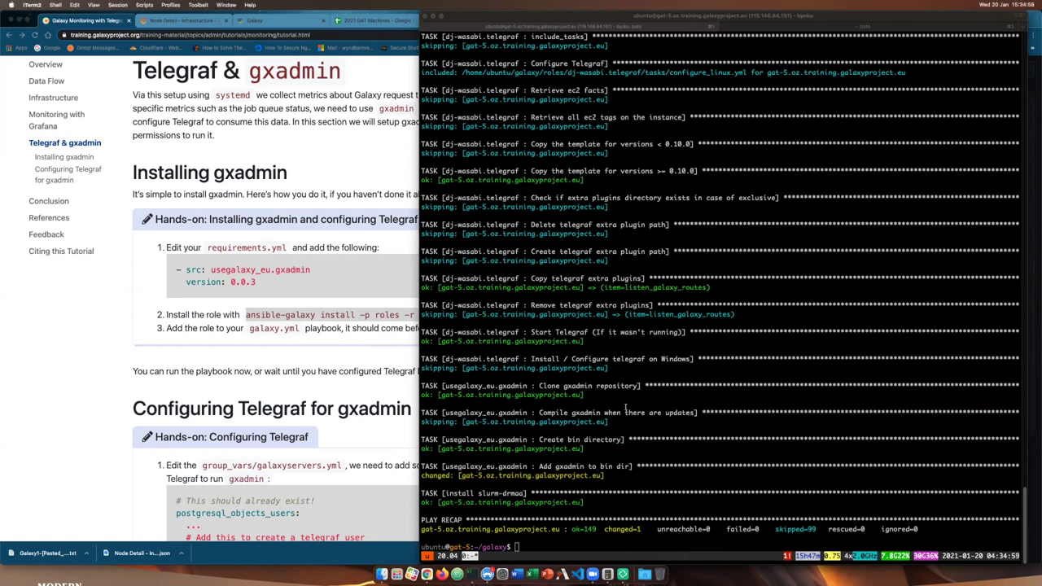
- Switch to the galaxy user and run gxadmin to show its usage help
click(660, 440)
text(sudo su galaxy)
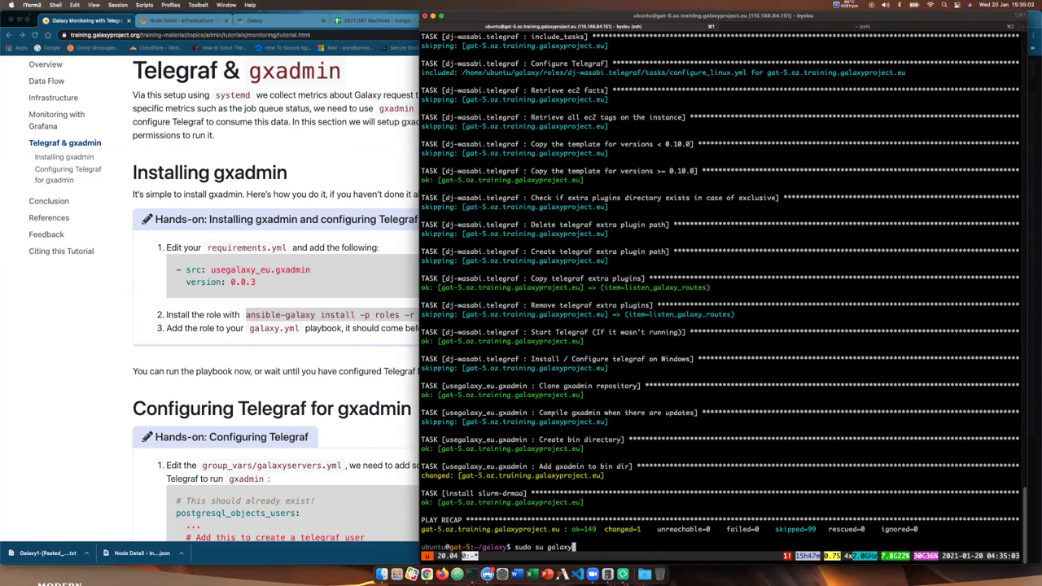
key(Return)
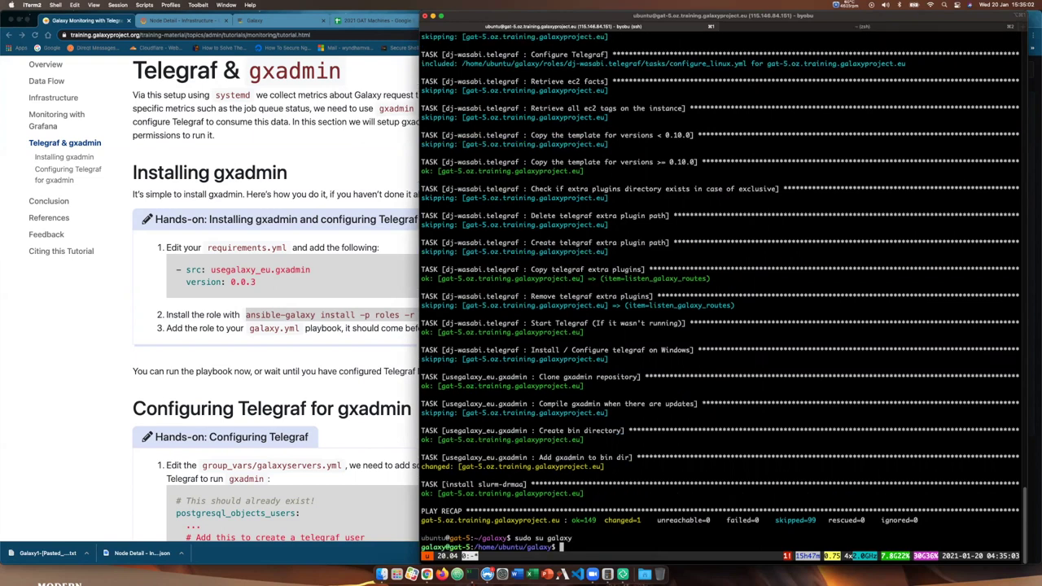
text(gxadmin)
key(Return)
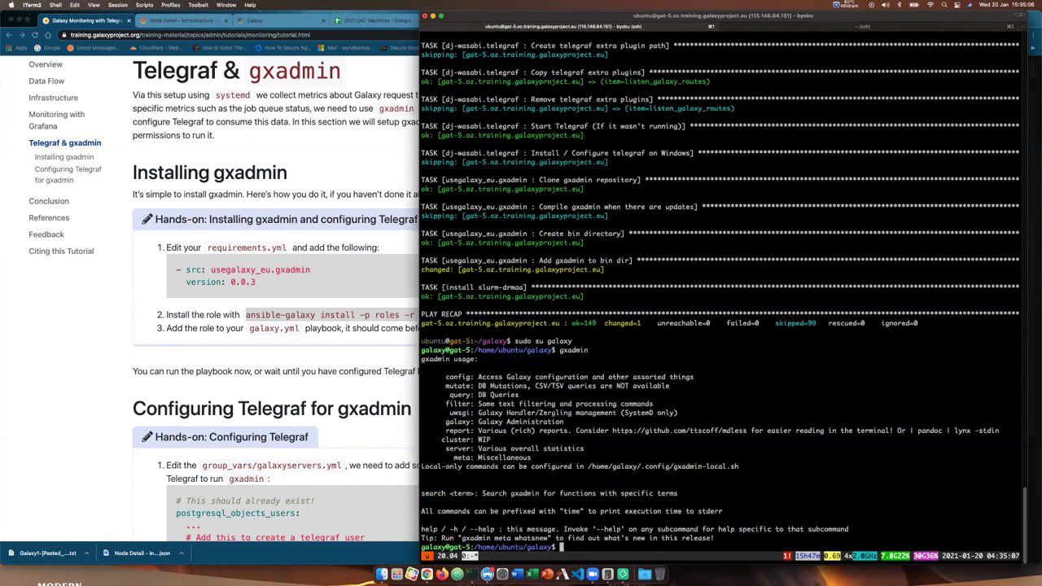
- List monthly job counts with gxadmin query monthly-jobs, then exit to a cleared ubuntu shell
text(gxadmin query monthly-jobs)
key(Return)
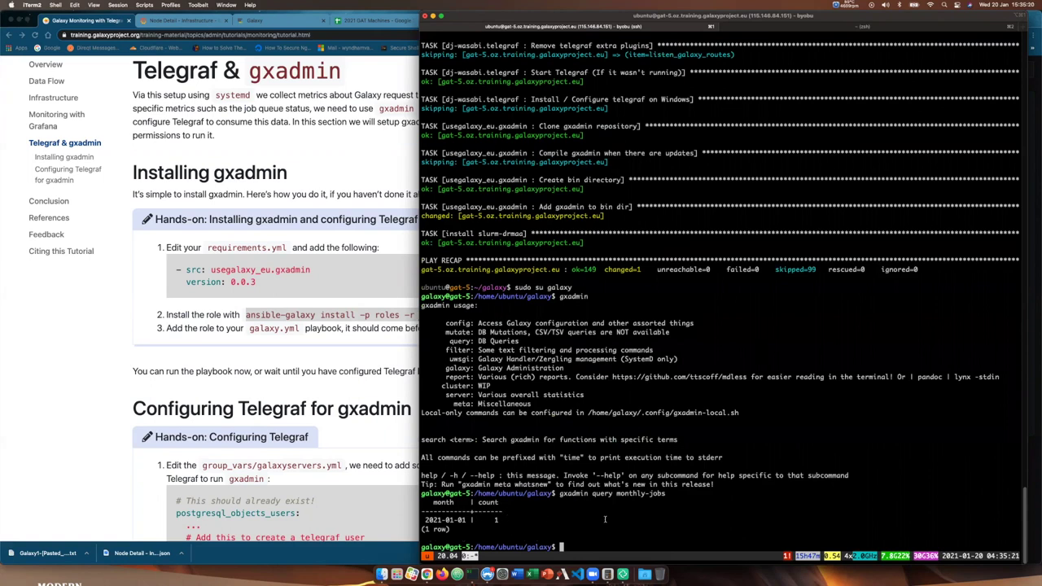
text(exit)
key(Return)
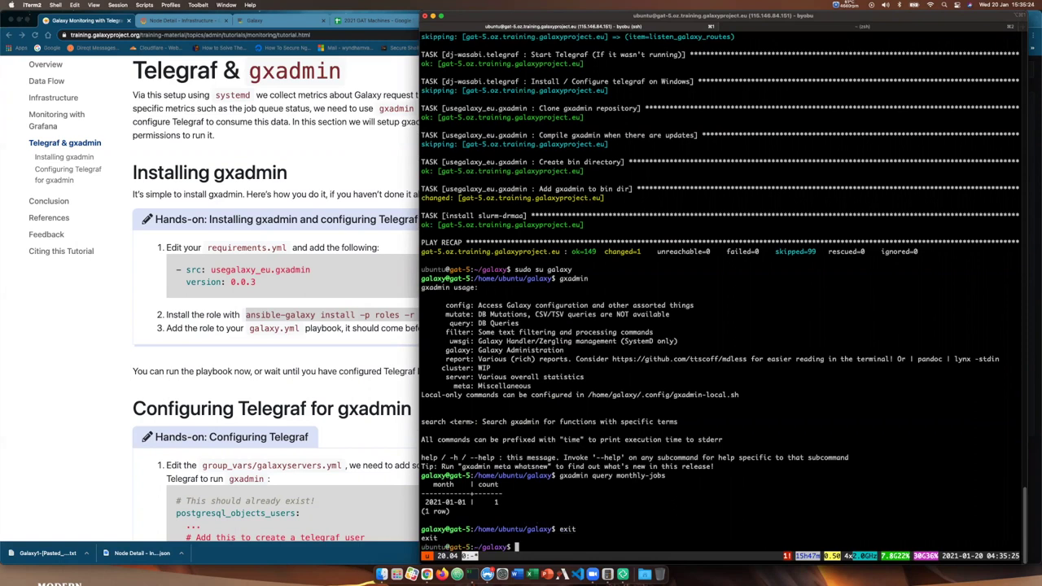
key(ctrl+l)
key(super+Tab)
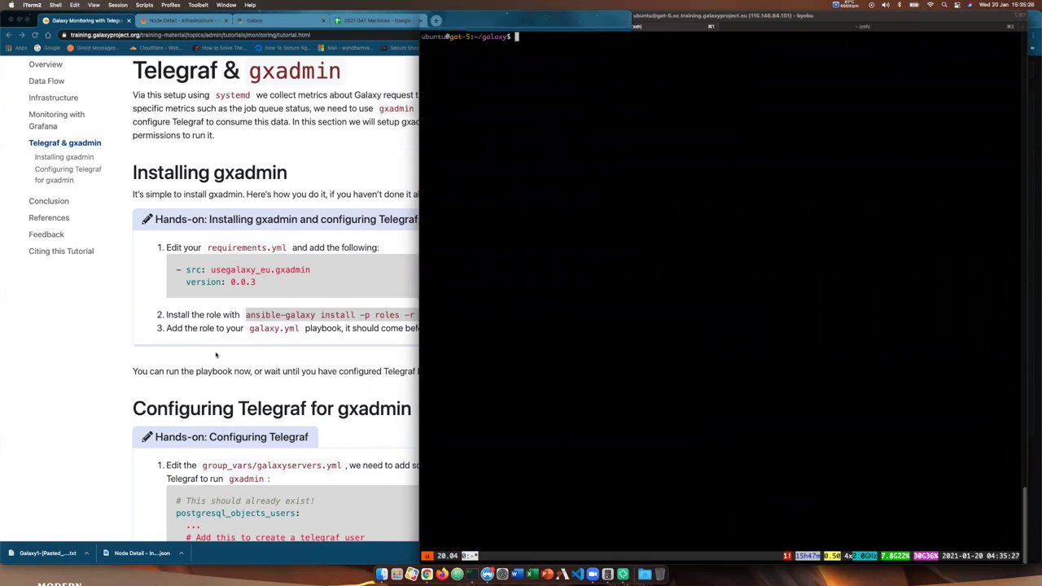
- Scroll to 'Configuring Telegraf for gxadmin' and highlight the telegraf role and SELECT privilege
scroll(303, 321, down, 5)
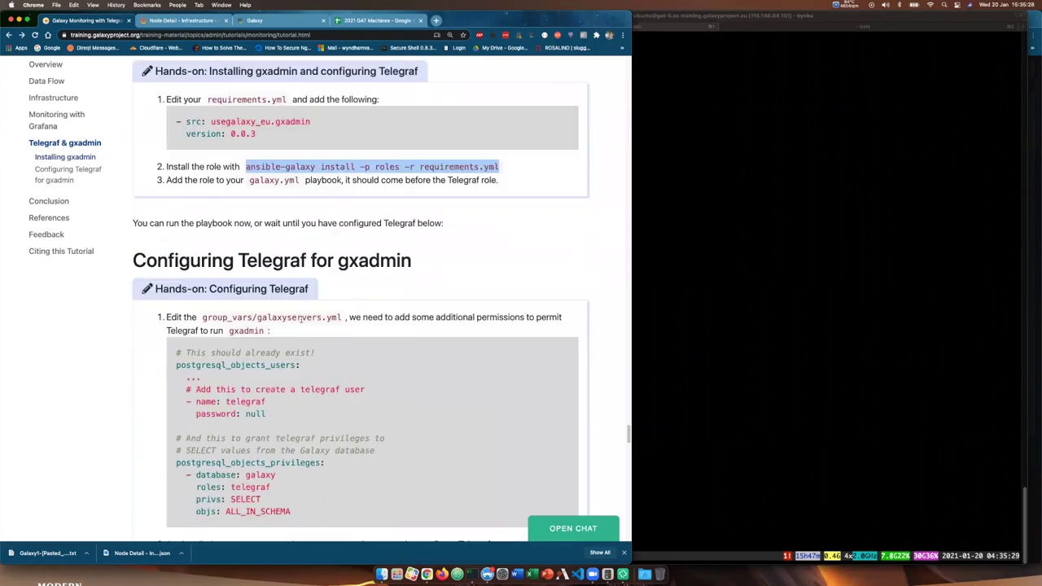
scroll(303, 322, down, 1)
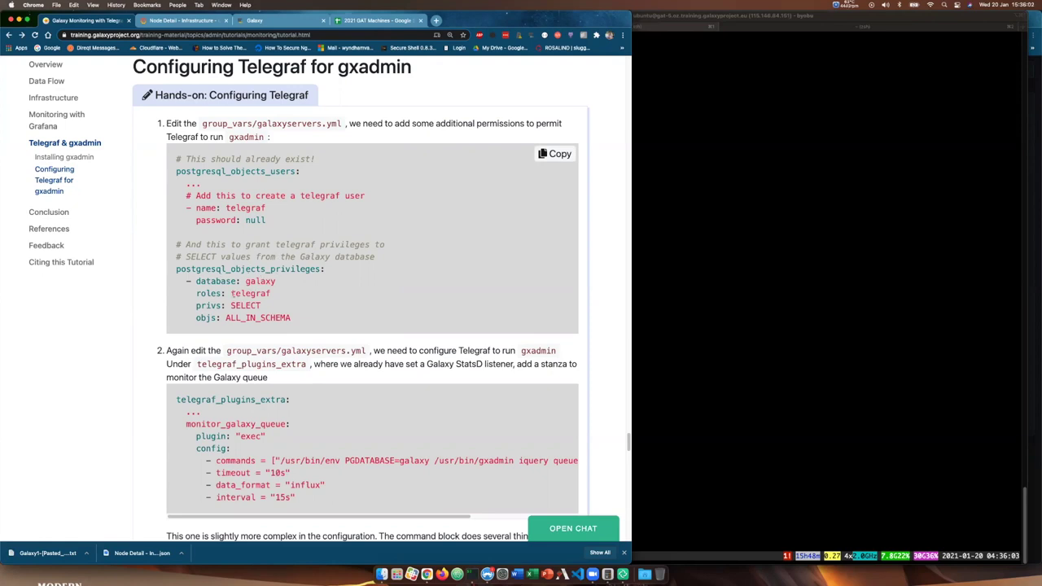
drag(231, 293, 271, 292)
click(262, 281)
drag(232, 305, 262, 306)
click(723, 197)
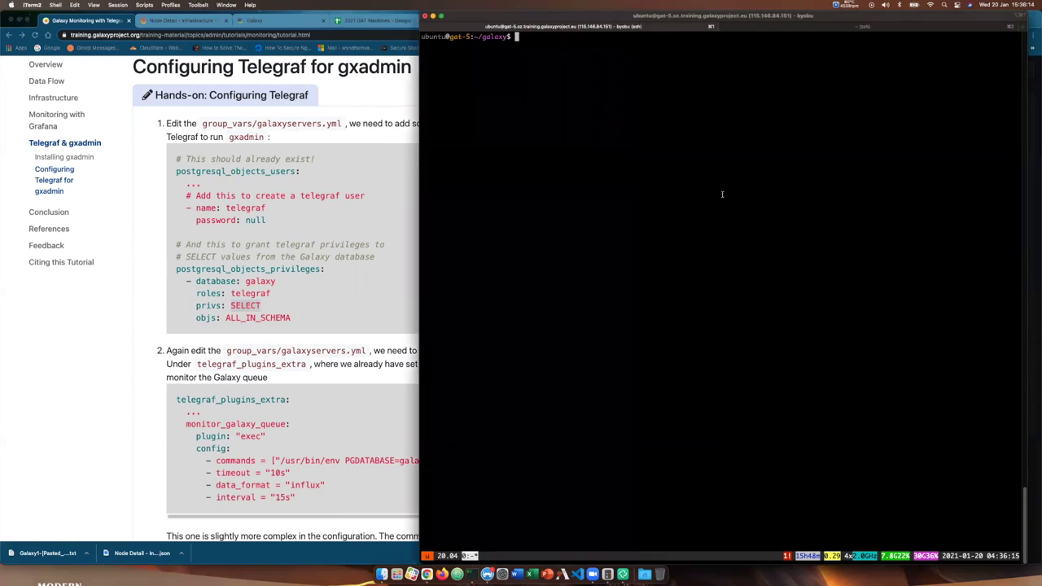
- Open group_vars/galaxyservers.yml in vim
text(vim gr)
key(Tab)
text(gal)
key(Tab)
key(Return)
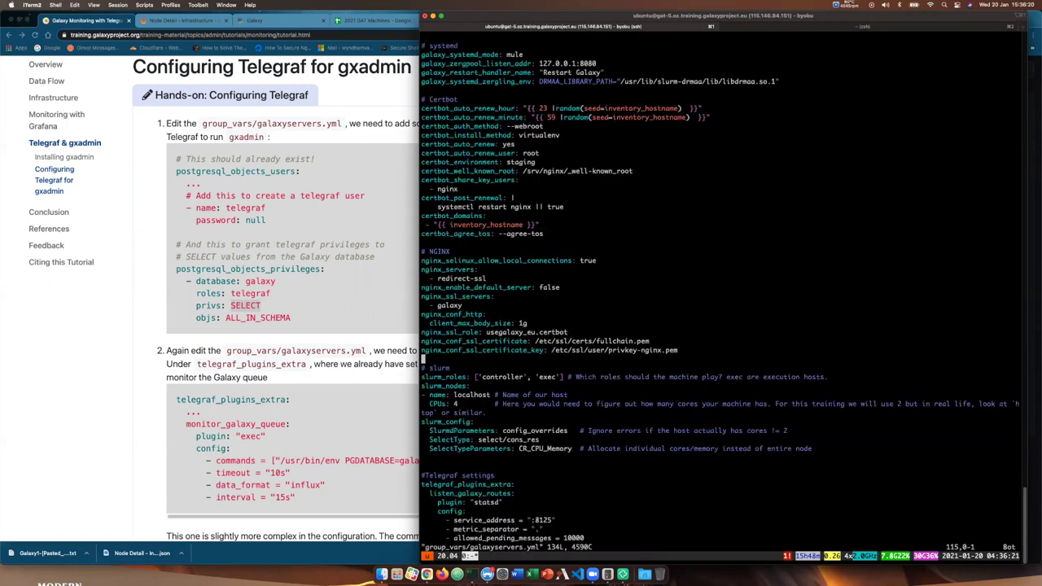
text(:q)
key(Return)
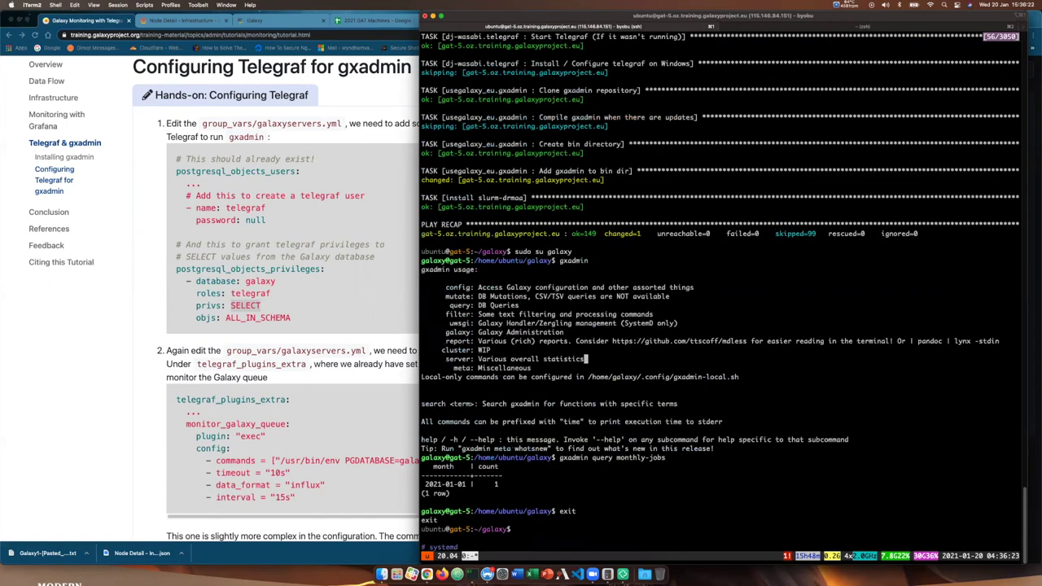
- Navigate through the file to the postgresql_objects_users entry
scroll(720, 293, down, 10)
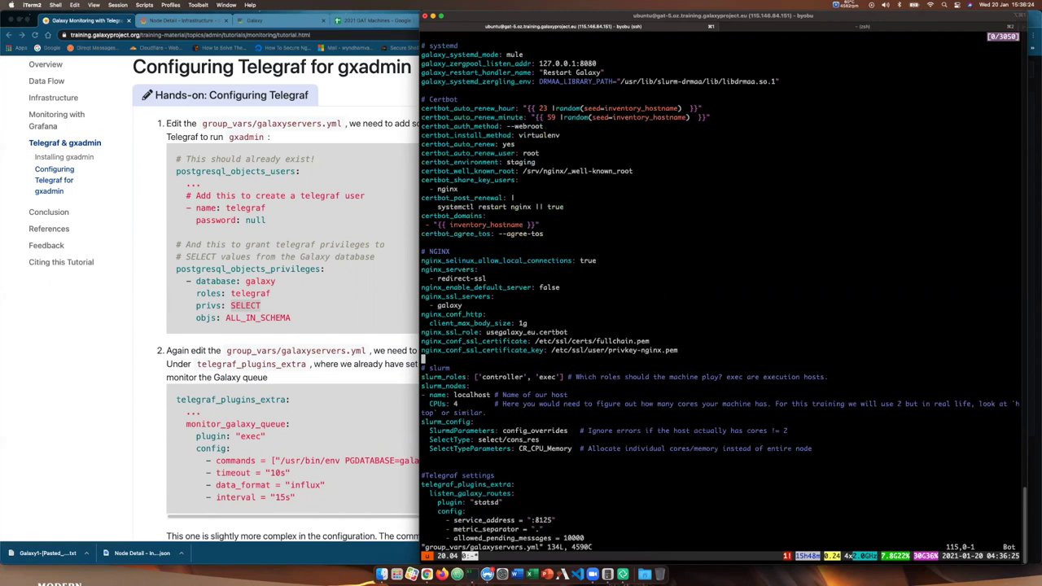
scroll(721, 293, up, 10)
scroll(720, 293, down, 10)
key(Up)
key(Up)
key(Up)
key(Up)
key(Up)
key(Up)
key(Up)
key(Up)
key(Up)
key(Up)
key(Up)
key(Up)
key(Up)
key(Up)
key(Up)
key(q)
key(Up)
key(Up)
key(Up)
key(Up)
key(Up)
key(ctrl+b)
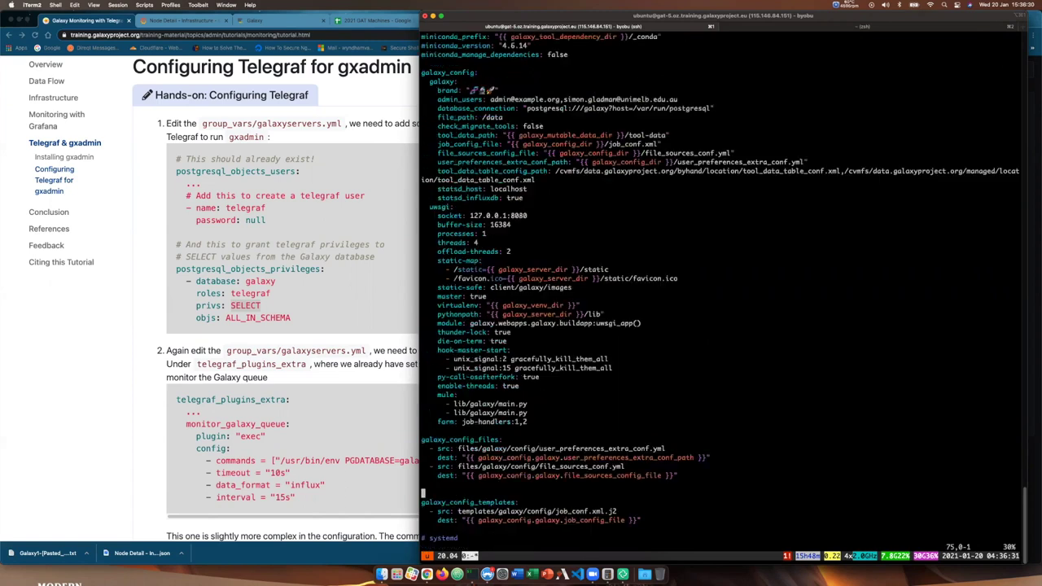
key(ctrl+b)
key(Up)
key(Up)
key(Up)
key(Up)
key(Up)
key(Up)
key(Up)
key(Up)
key(Up)
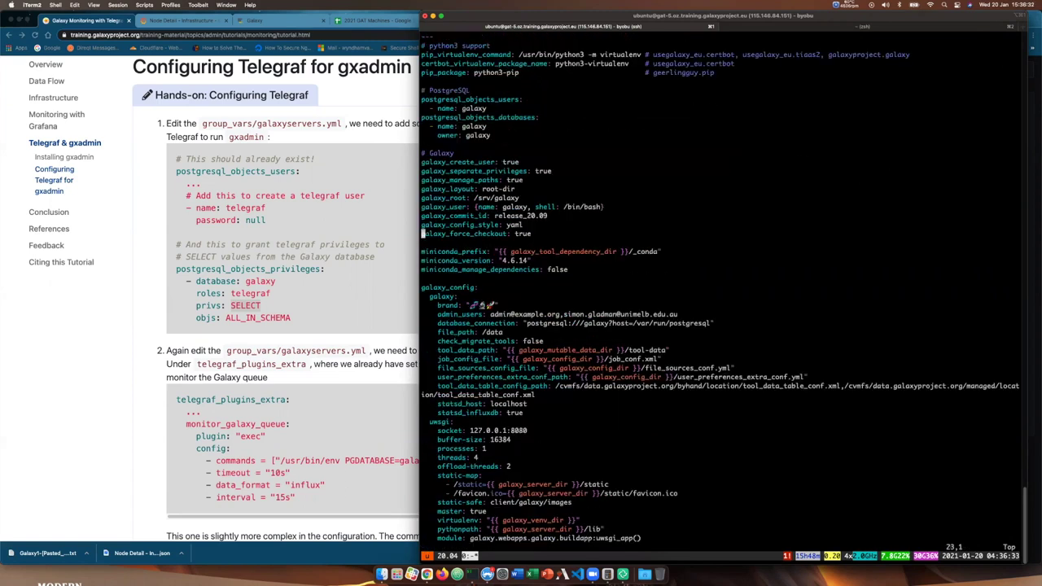
key(Up)
key(Up)
key(Up)
key(Up)
key(Up)
key(Up)
key(Up)
key(Up)
key(Up)
key(Up)
key(Up)
key(Up)
key(Down)
key(Down)
key(Down)
key(Down)
- Add a '- name: telegraf' user with 'password: null' under postgresql_objects_users
key(l)
key(l)
key(l)
key(l)
key(l)
key(l)
key(l)
key(l)
key(l)
key(l)
key(l)
key(l)
key(l)
key(l)
key(l)
key(a)
key(Return)
text(- name: )
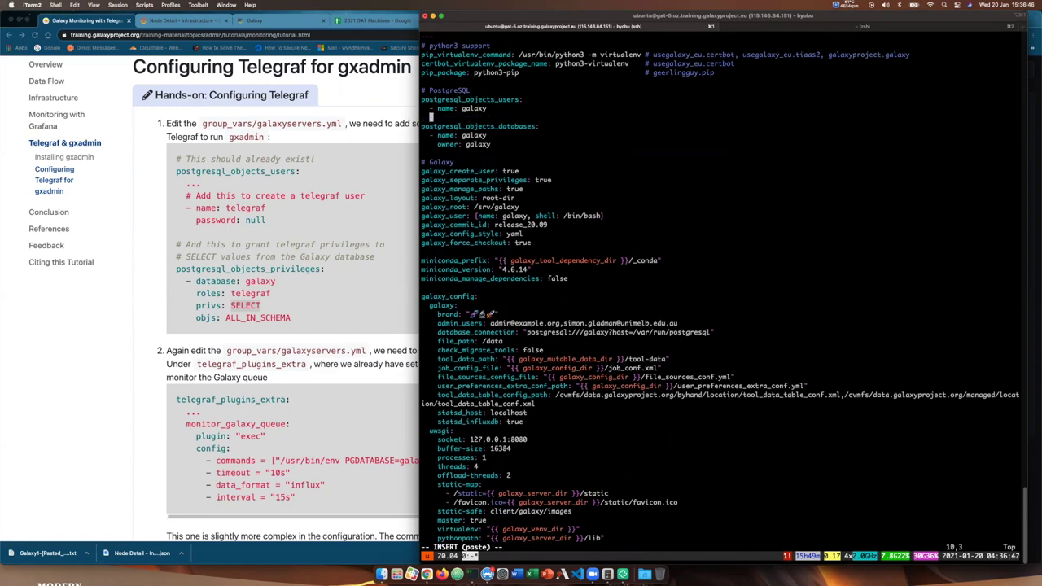
text(telegraf)
key(Return)
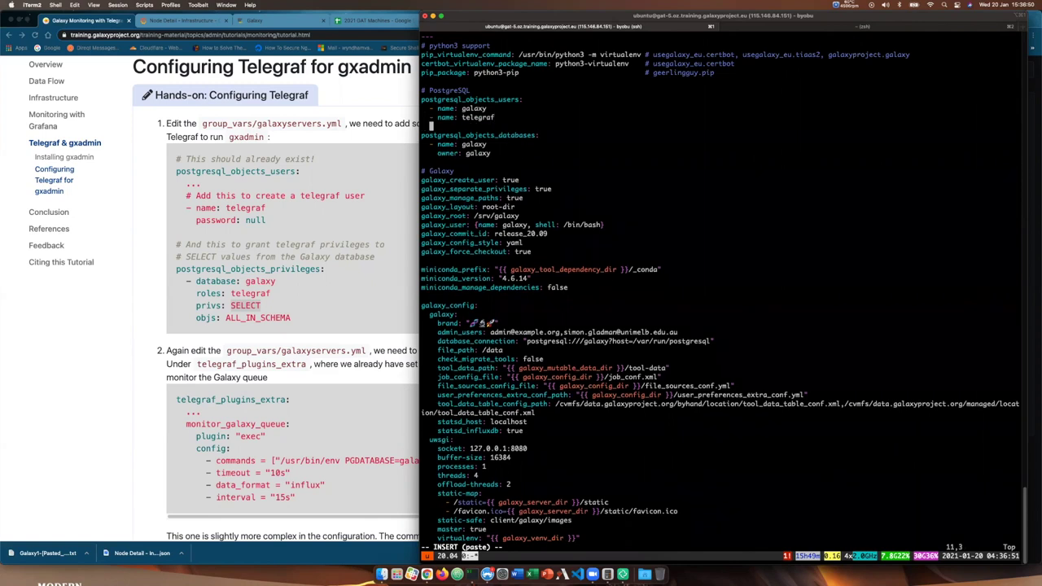
text(password: null)
key(Down)
key(Down)
key(Down)
key(Return)
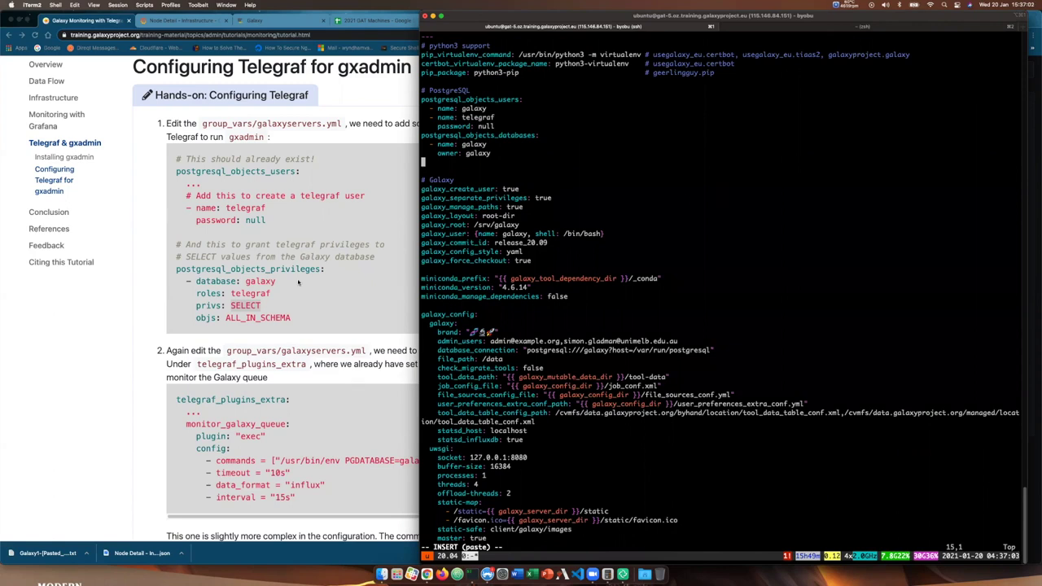
- Paste the tutorial's postgresql_objects_privileges block into galaxyservers.yml
click(176, 271)
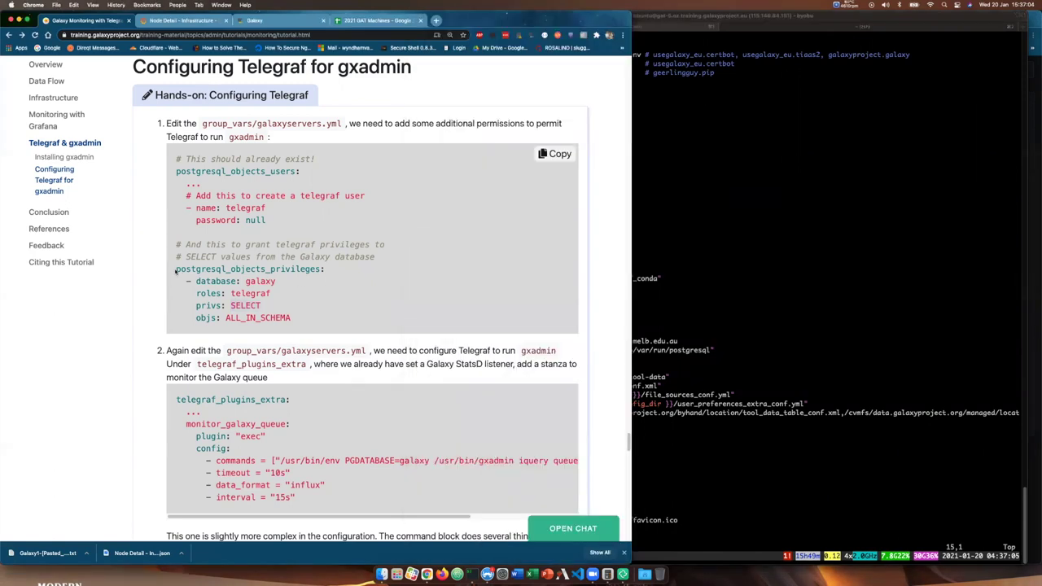
drag(175, 270, 297, 318)
key(super+c)
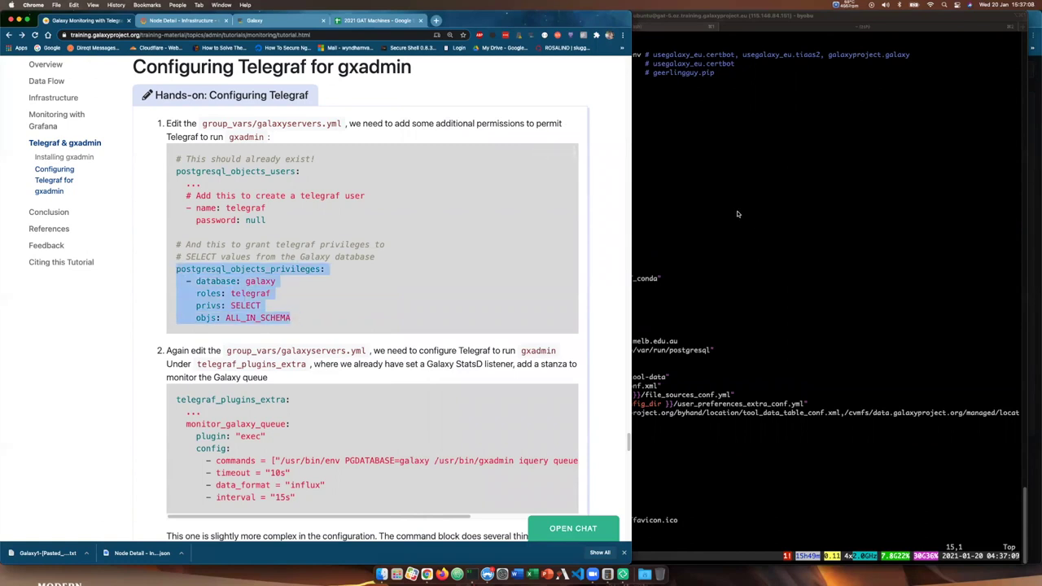
click(739, 214)
key(super+v)
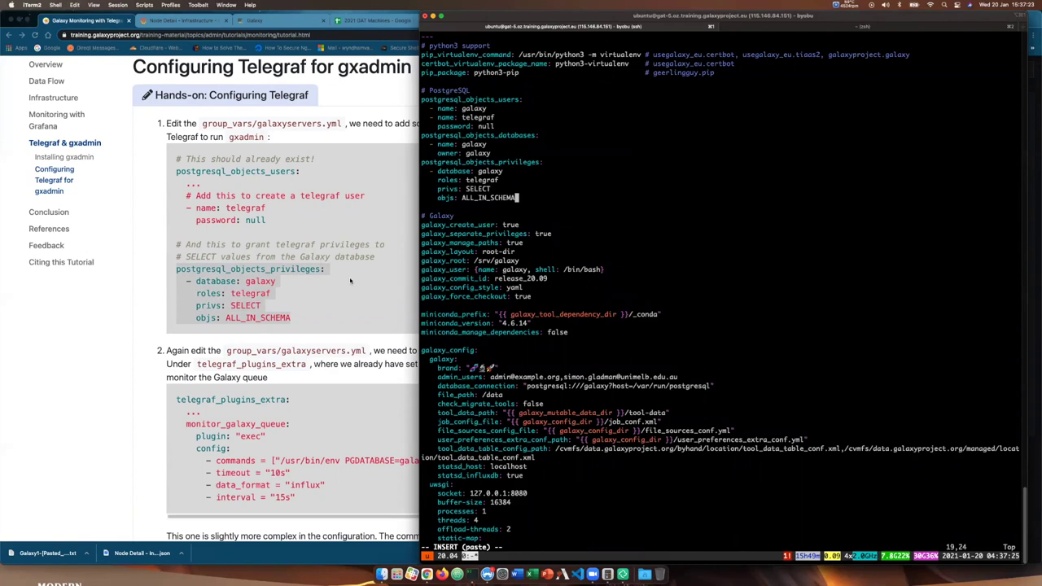
click(389, 287)
scroll(389, 287, down, 4)
scroll(389, 287, down, 1)
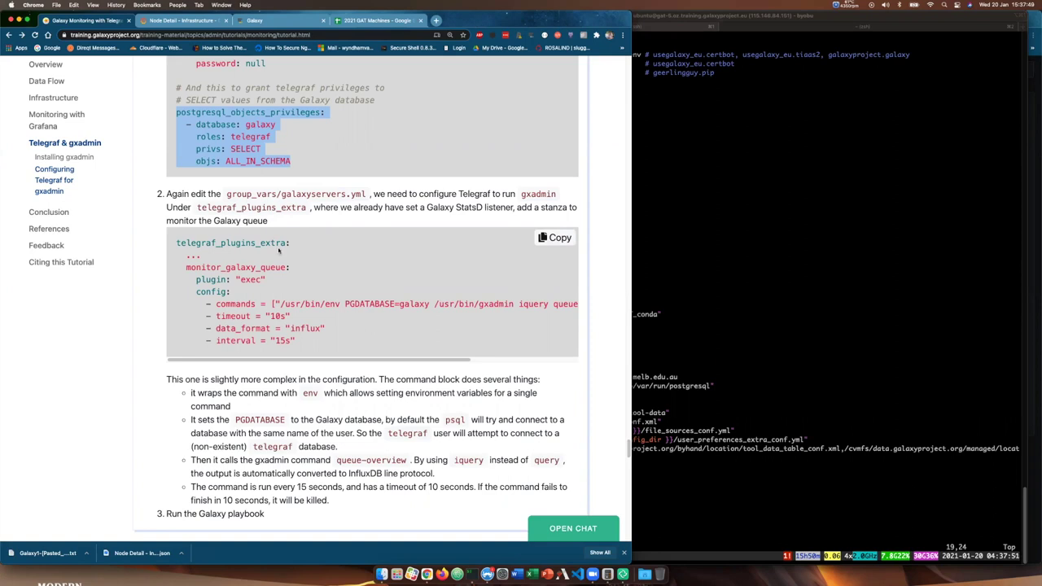
- Paste the tutorial's monitor_galaxy_queue stanza after the statsd listener settings
drag(186, 267, 298, 338)
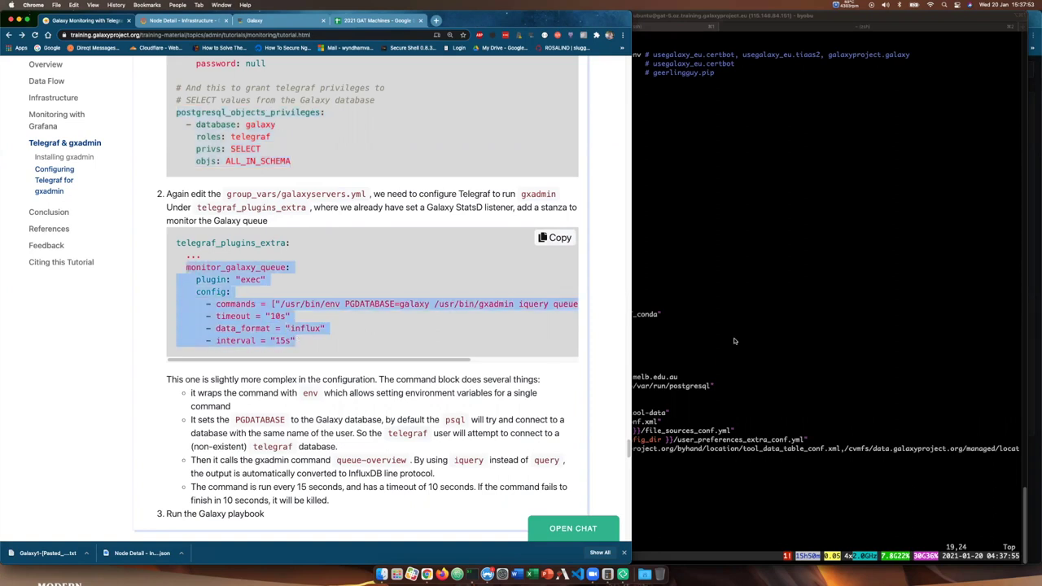
click(742, 334)
scroll(743, 335, down, 20)
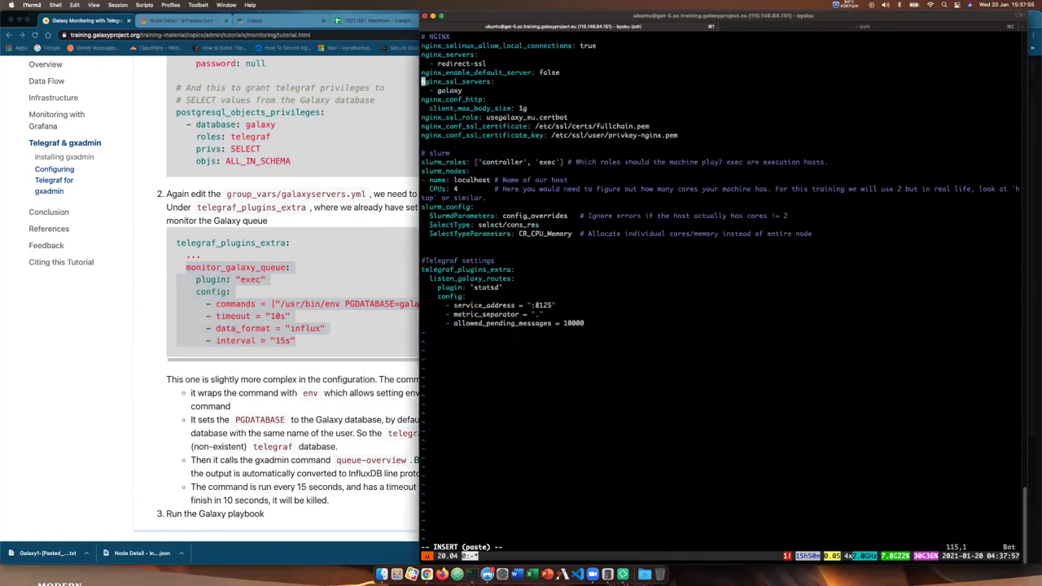
key(Down)
key(Down)
key(Down)
key(Down)
key(Down)
key(Down)
key(Down)
key(Down)
key(Down)
key(Down)
key(Down)
key(Down)
key(Down)
key(Down)
key(Down)
key(Down)
key(Down)
key(Down)
key(Down)
key(Down)
key(Down)
key(Down)
key(Down)
key(Down)
key(Down)
key(Down)
key(End)
text(i)
key(BackSpace)
key(Return)
key(super+v)
- Change the stanza's gxadmin query command to iquery queue-overview and save the file
key(Up)
key(Up)
key(Up)
key(Up)
key(Up)
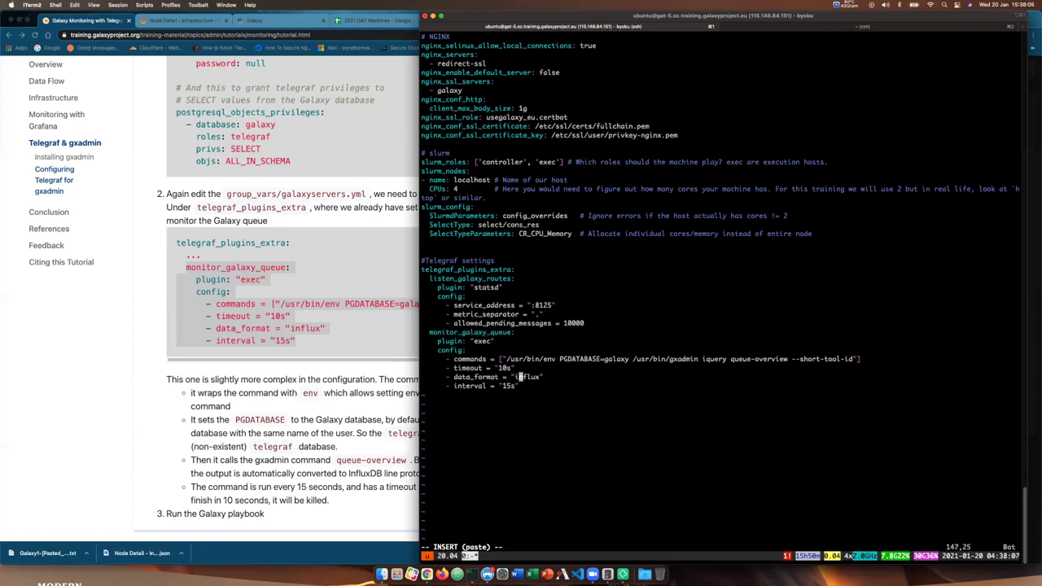
key(Up)
key(Left)
key(Left)
key(Left)
key(Left)
key(Left)
key(Left)
key(Left)
key(Left)
key(Left)
key(Left)
key(Left)
key(Left)
key(Left)
key(Left)
key(Right)
key(Right)
key(Down)
key(Right)
key(Right)
key(Right)
key(Right)
key(Down)
key(Down)
key(shift+Right)
key(shift+Right)
key(shift+Right)
key(shift+Right)
key(Right)
key(Right)
key(Right)
key(Right)
key(Right)
key(Right)
key(Right)
key(Right)
key(Right)
key(Right)
key(Right)
key(Right)
key(Right)
key(Right)
key(Right)
key(Right)
key(Right)
key(Right)
key(Right)
key(Right)
key(Right)
key(Right)
key(Right)
key(Right)
key(Right)
key(Right)
key(Right)
key(Right)
key(Right)
key(Right)
key(Right)
key(Right)
key(Right)
key(Right)
key(Right)
key(Right)
key(Right)
key(Right)
key(Right)
key(Right)
key(Right)
key(Right)
key(Right)
key(Right)
text(i)
key(Right)
key(Right)
key(Right)
key(Right)
key(Right)
key(Right)
key(Right)
key(Right)
key(Right)
key(Right)
key(Right)
key(Right)
key(Right)
key(Right)
key(Right)
key(Right)
key(Right)
key(Right)
key(Right)
key(Right)
key(Right)
key(Right)
key(Right)
key(Right)
key(Right)
key(Right)
key(Right)
key(Right)
key(Right)
key(Right)
key(Right)
key(Right)
key(Right)
key(Right)
key(Right)
key(Escape)
text(:wq)
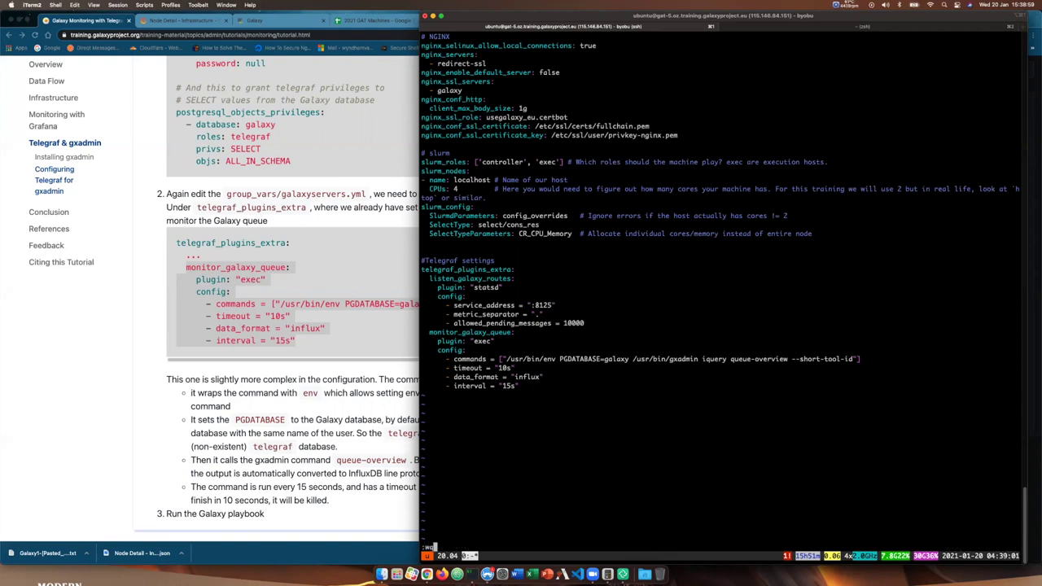
key(Return)
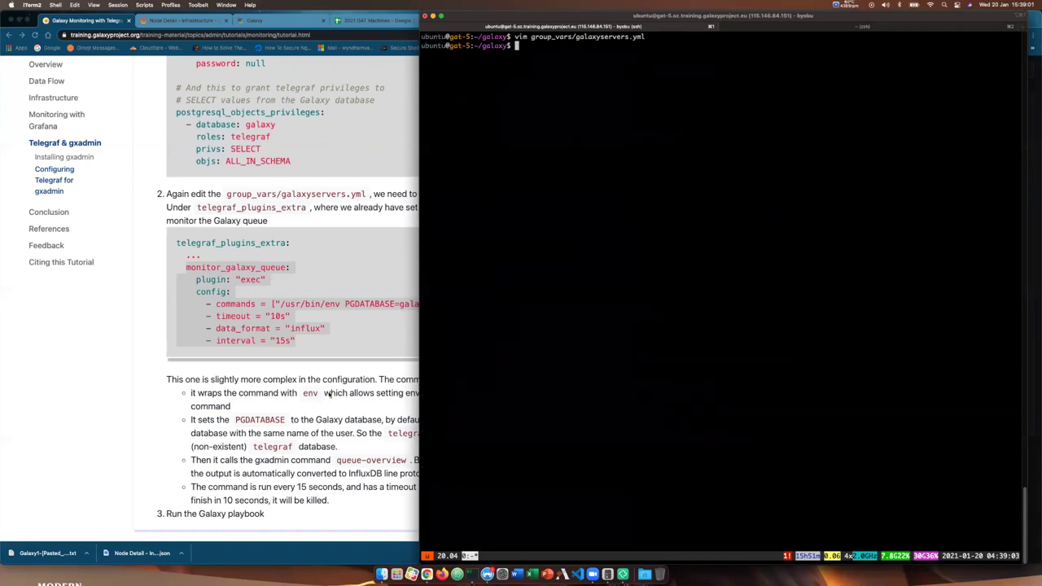
- Run ansible-playbook galaxy.yml -u ubuntu to deploy the queue-monitoring plugin
click(329, 394)
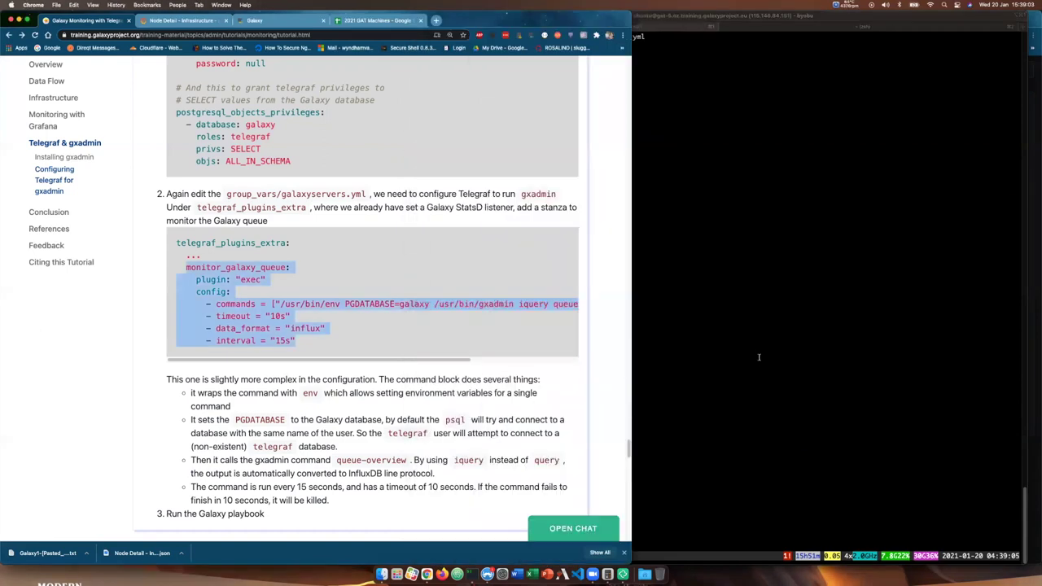
click(758, 357)
text(ansible-p)
key(Tab)
text(galaxy.yml )
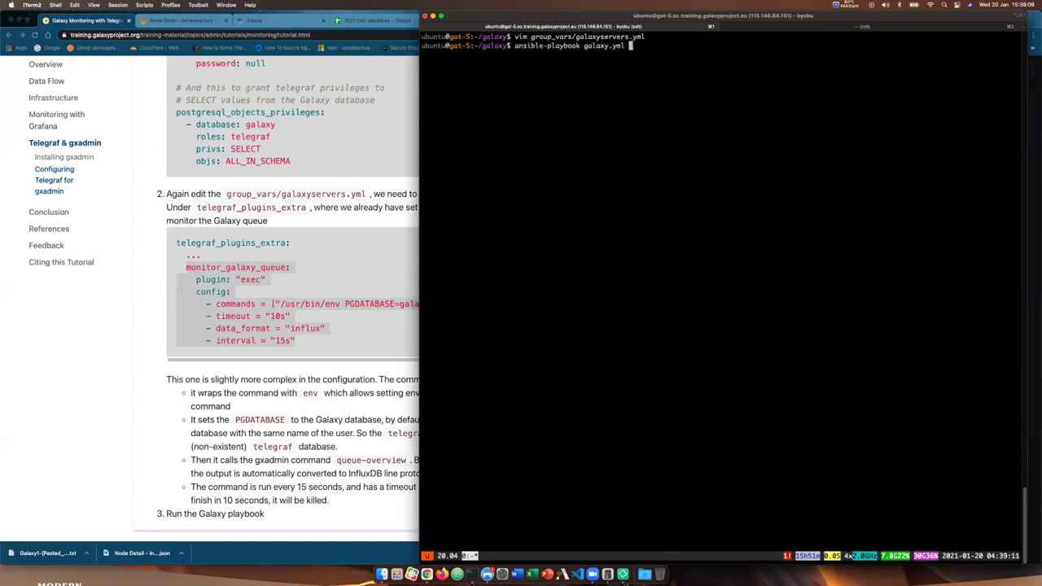
text(-u ubuntu)
key(Return)
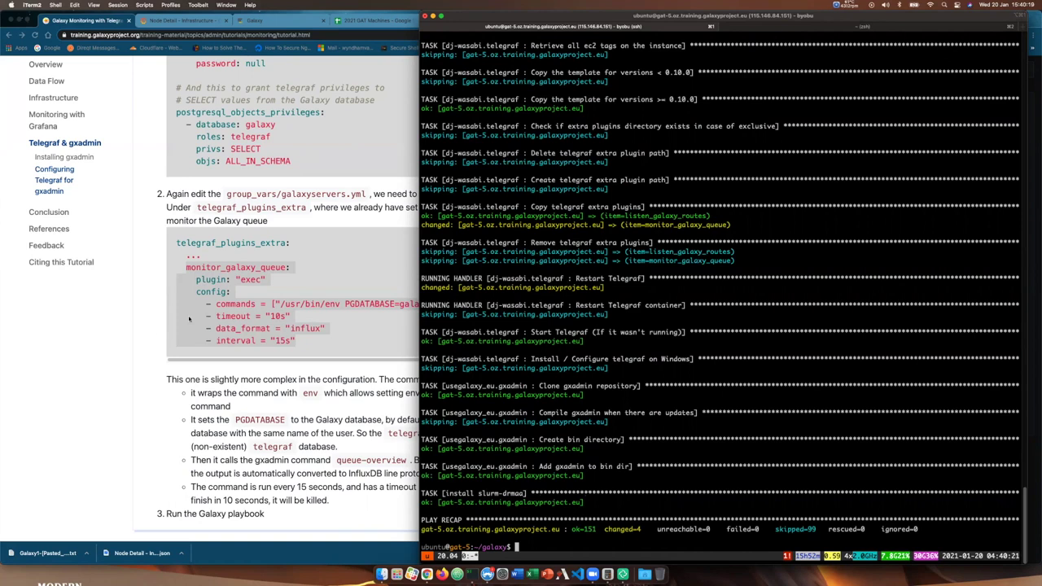
- Reduce the height of the Galaxy UI Request Times panel on the Grafana Galaxy dashboard
click(188, 319)
scroll(310, 334, down, 5)
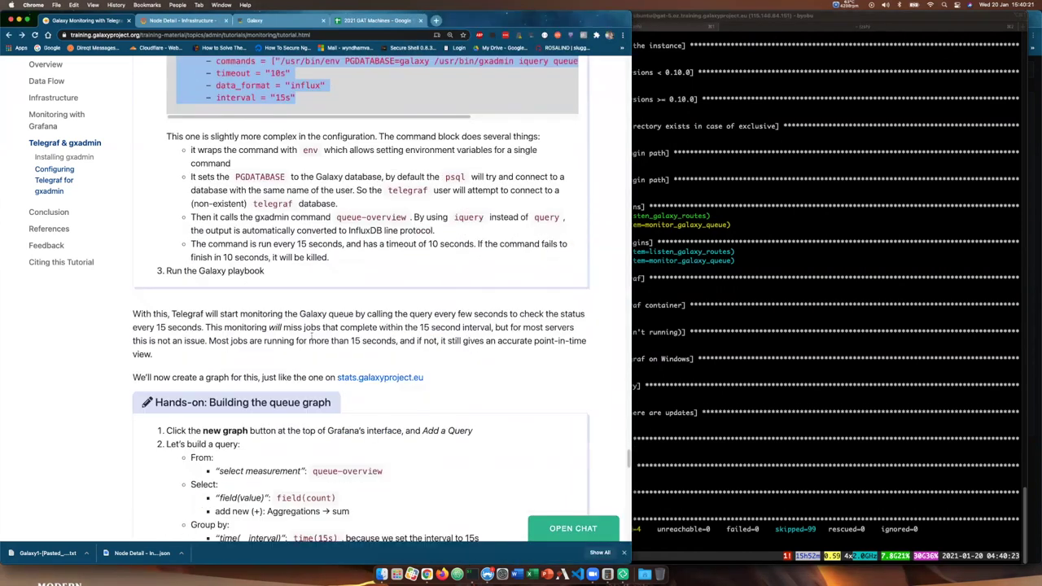
scroll(310, 335, down, 5)
scroll(411, 339, down, 2)
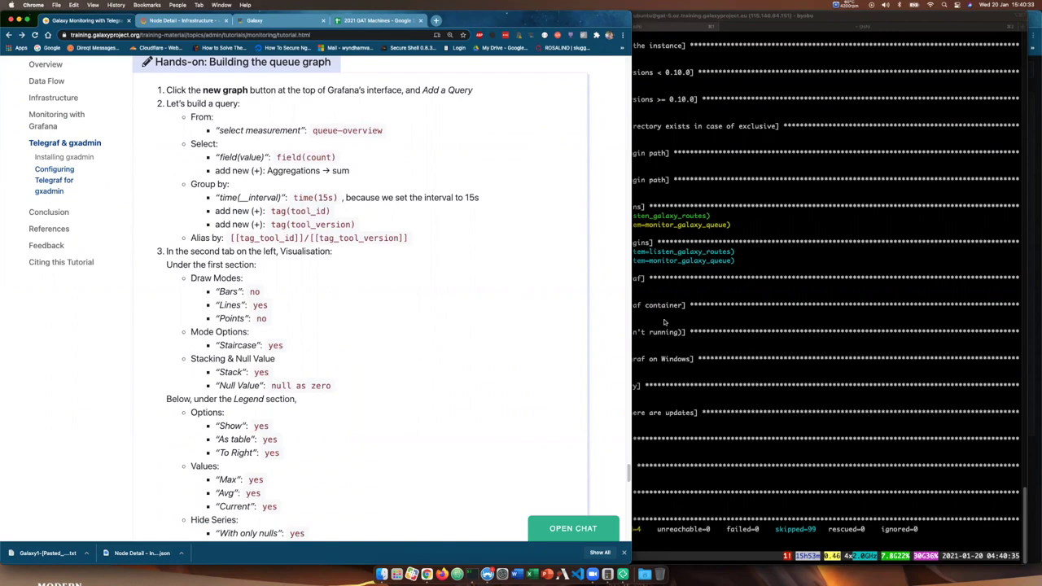
click(442, 572)
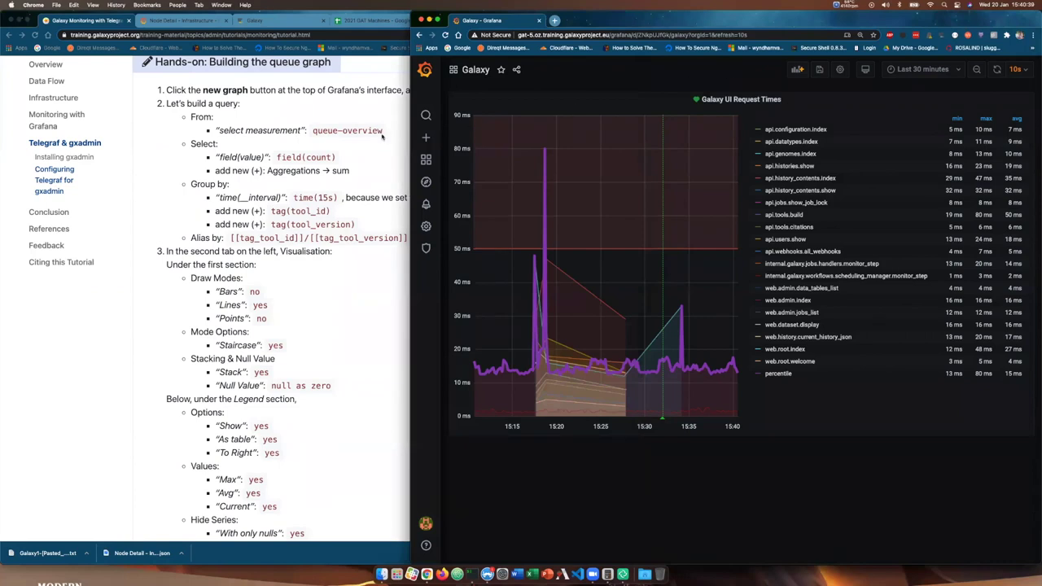
click(355, 110)
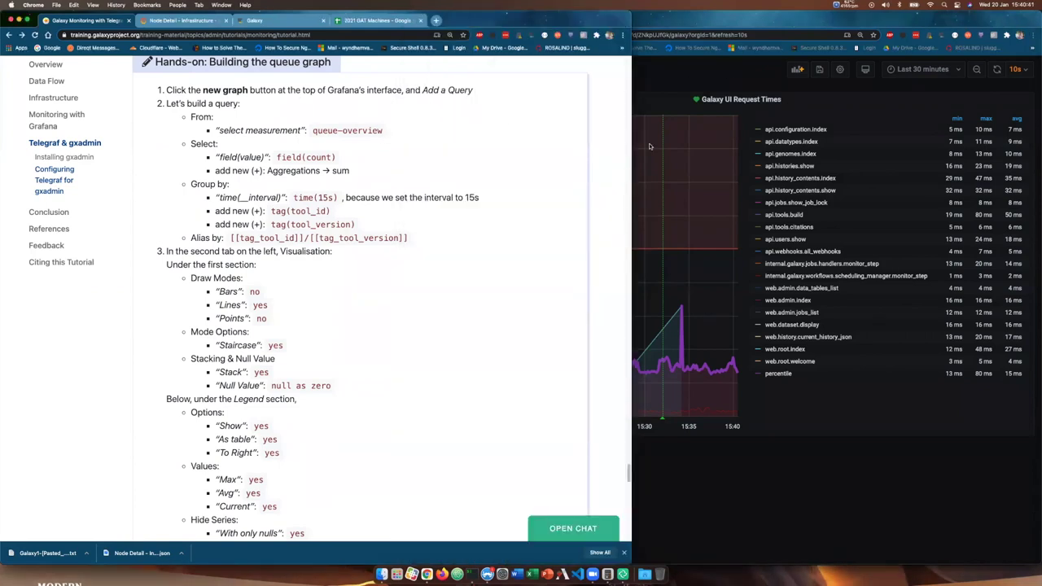
click(650, 146)
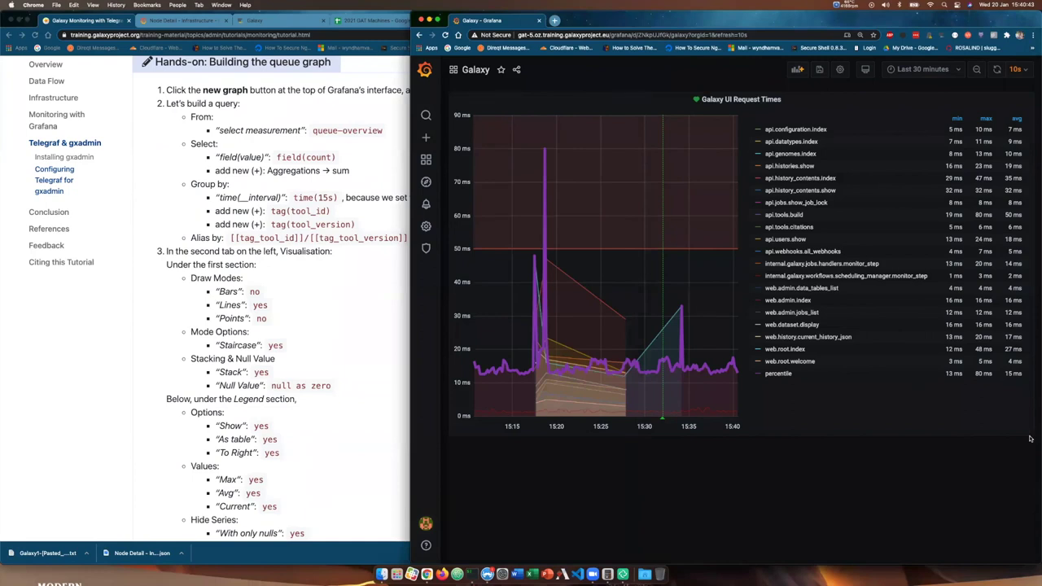
drag(1030, 439, 1003, 304)
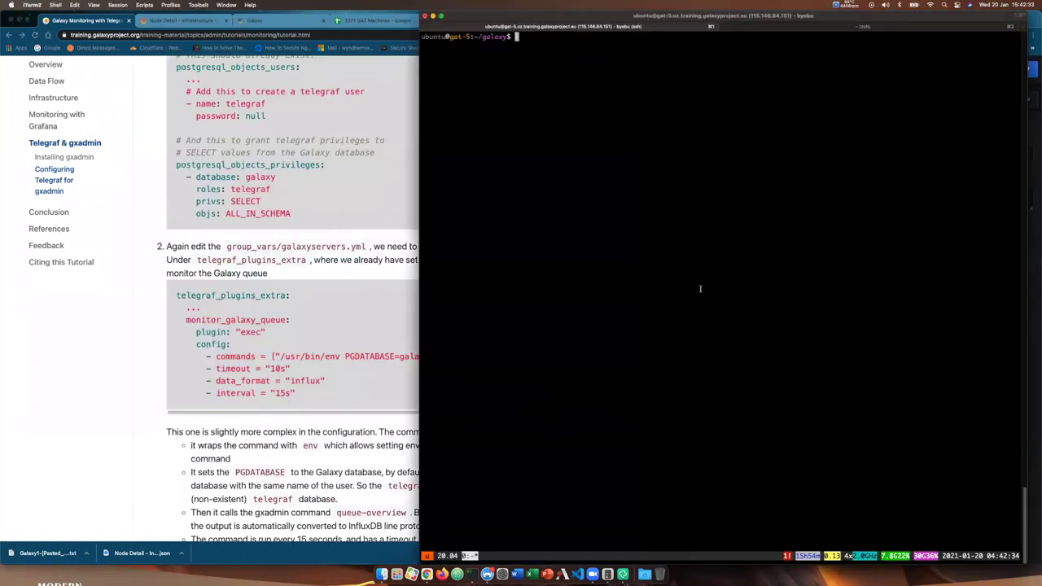
click(378, 300)
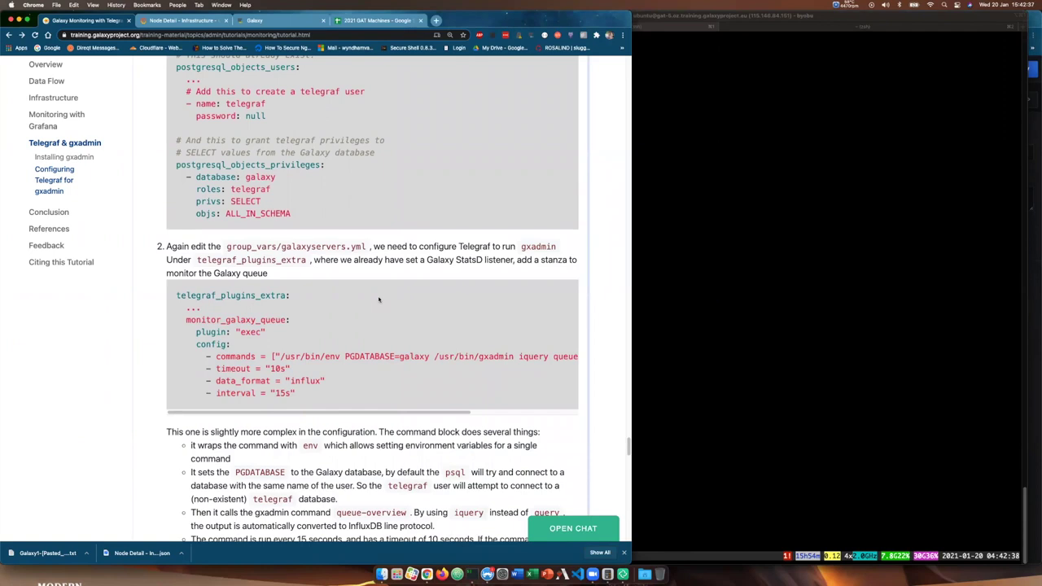
mouse_move(378, 299)
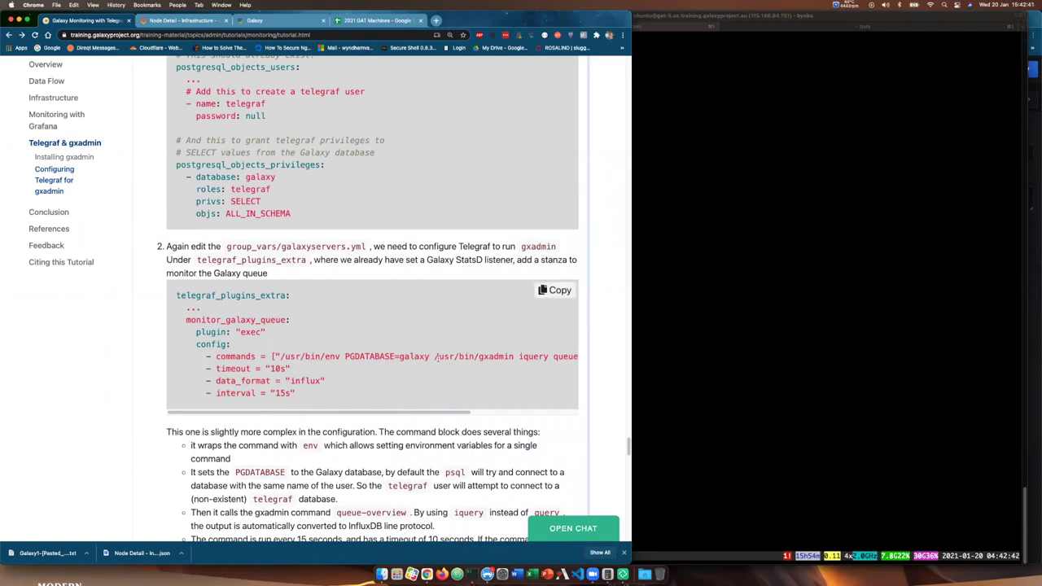
drag(434, 356, 459, 356)
click(690, 324)
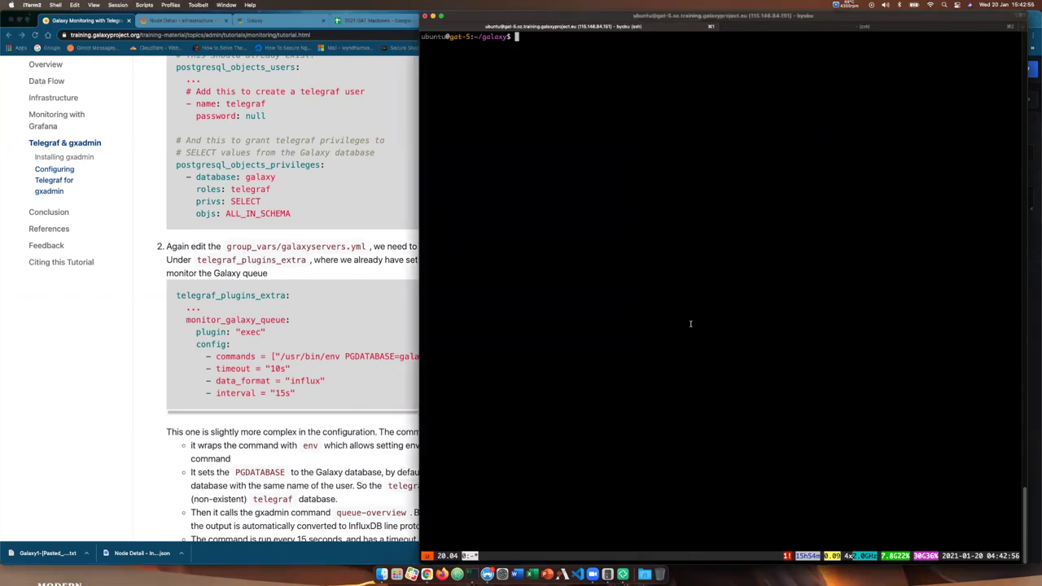
text(vim group_vars/ga)
- Change /usr/bin/gxadmin to /usr/local/bin/gxadmin in galaxyservers.yml and save it
key(Tab)
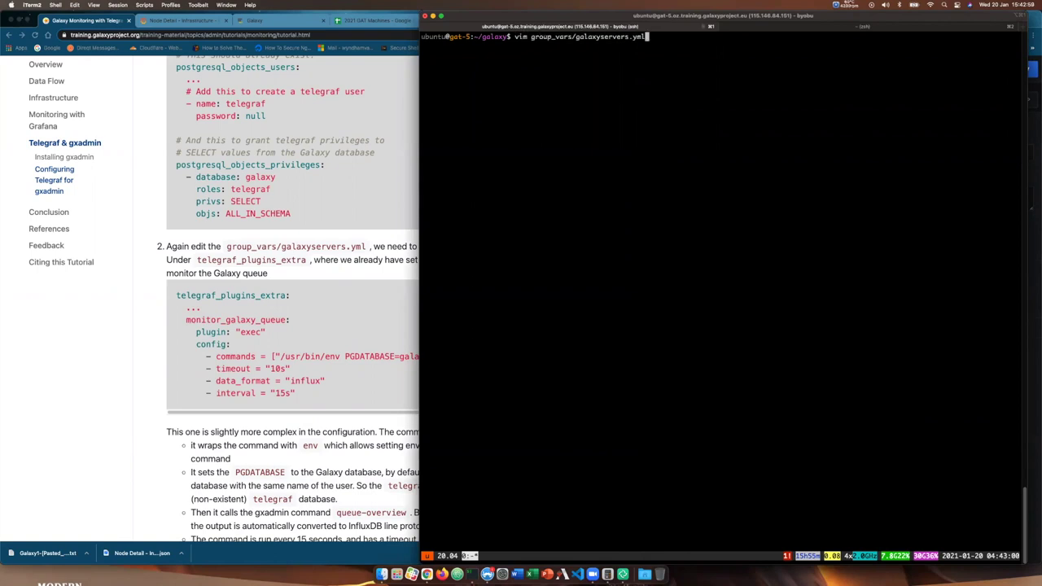
key(Return)
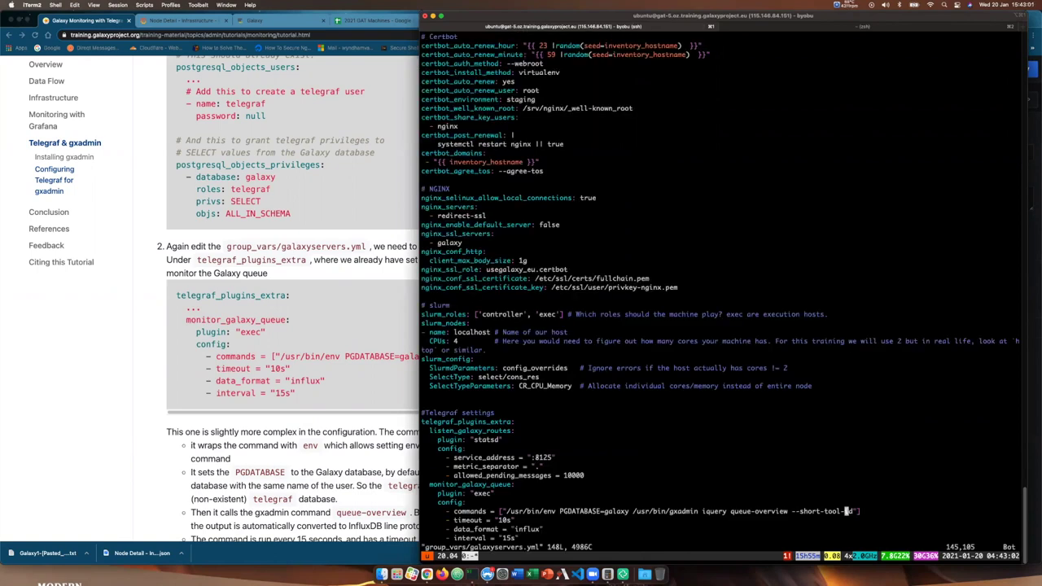
key(Left)
key(Left)
key(Left)
key(Left)
key(Left)
key(Left)
key(Left)
key(Left)
key(Left)
key(Left)
key(Left)
key(Left)
key(Left)
key(Left)
key(Left)
key(Left)
key(Left)
key(Left)
key(Left)
key(Left)
key(Left)
key(Left)
key(Left)
key(Left)
key(Left)
key(Left)
key(Left)
key(Left)
key(Left)
key(Left)
key(Left)
key(Left)
key(Left)
key(Left)
key(Left)
key(Left)
key(Left)
key(Left)
key(Left)
key(Left)
key(Left)
key(Left)
key(Left)
text(ilocal/)
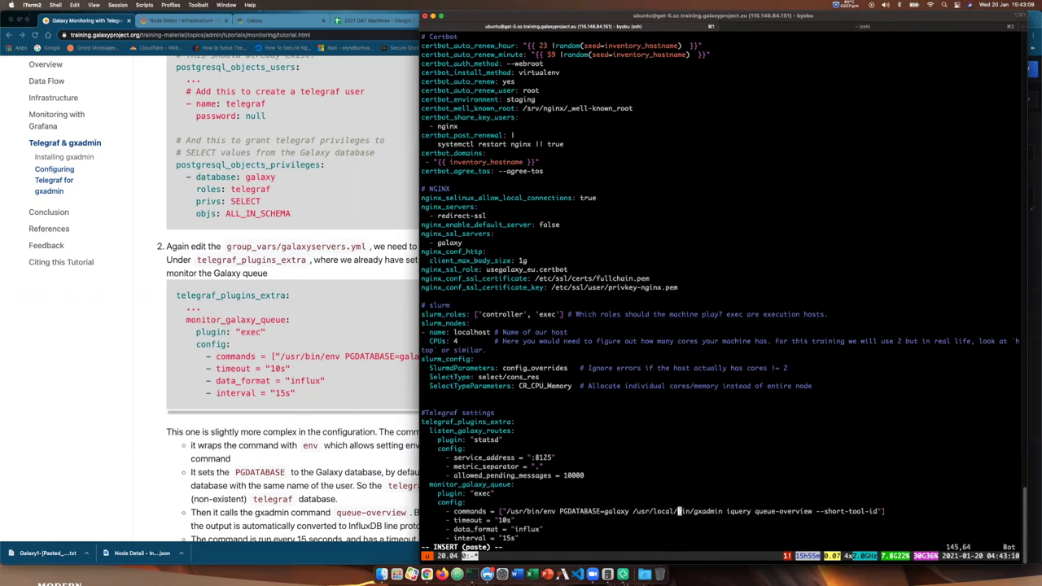
key(Right)
key(Right)
key(Right)
key(Right)
key(Right)
key(Right)
key(Right)
key(Right)
key(Right)
key(Right)
key(Right)
key(Right)
key(Right)
key(Escape)
text(:wq)
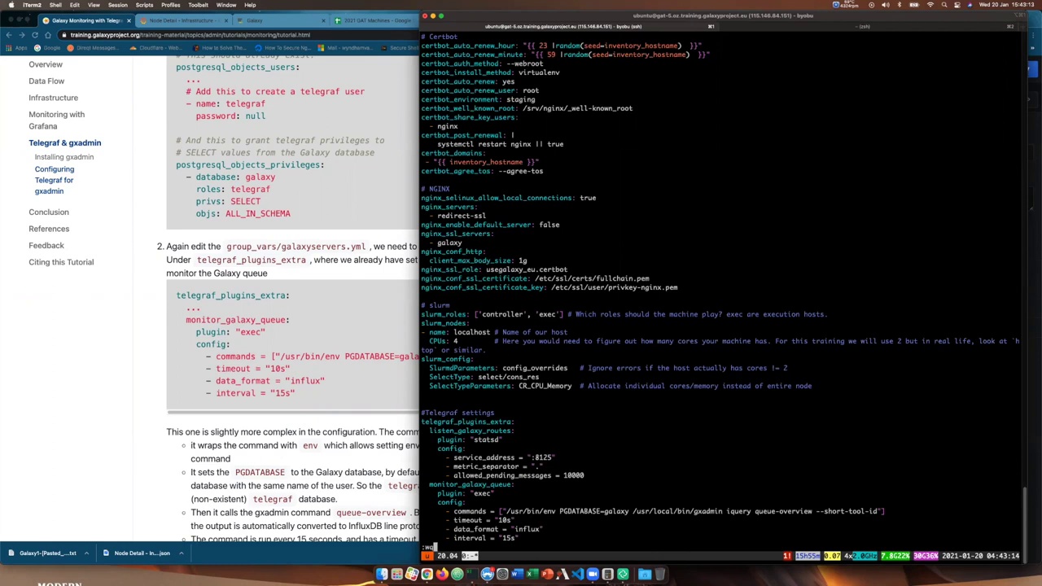
key(Return)
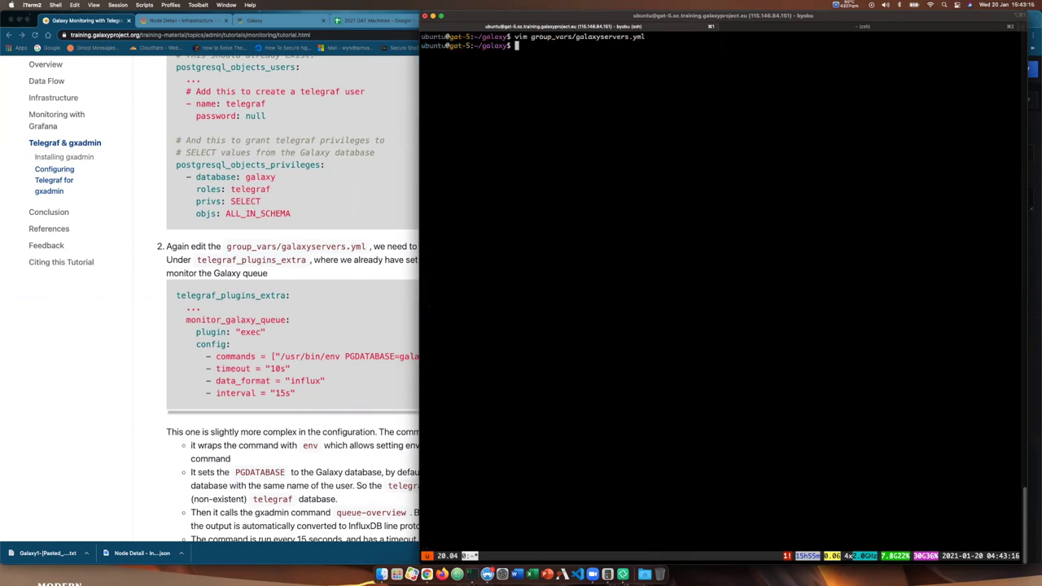
key(Up)
key(Up)
key(Up)
key(Up)
key(Up)
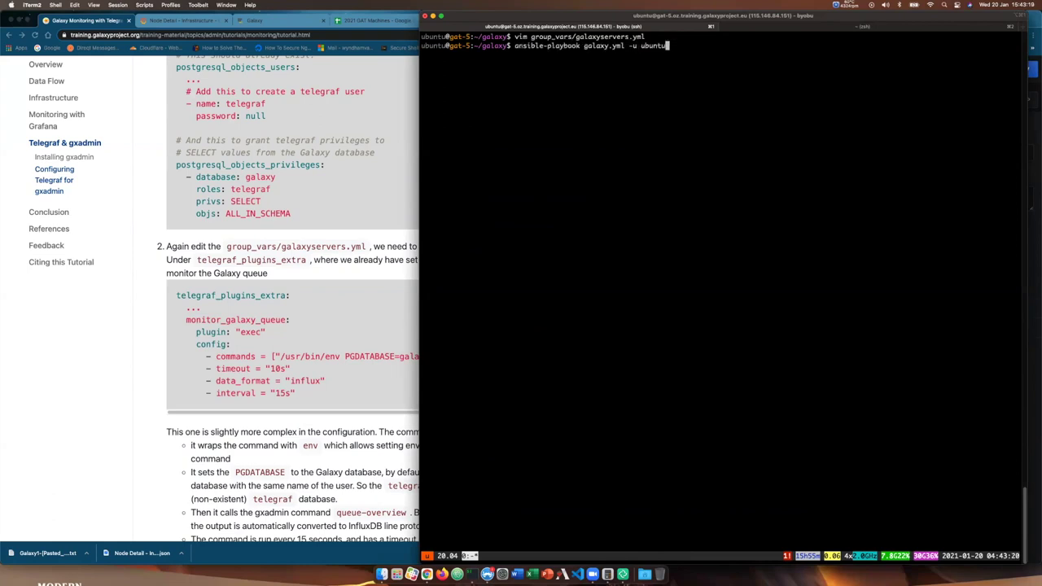
- Rerun the Galaxy playbook and confirm systemctl status shows Telegraf active (running)
key(Return)
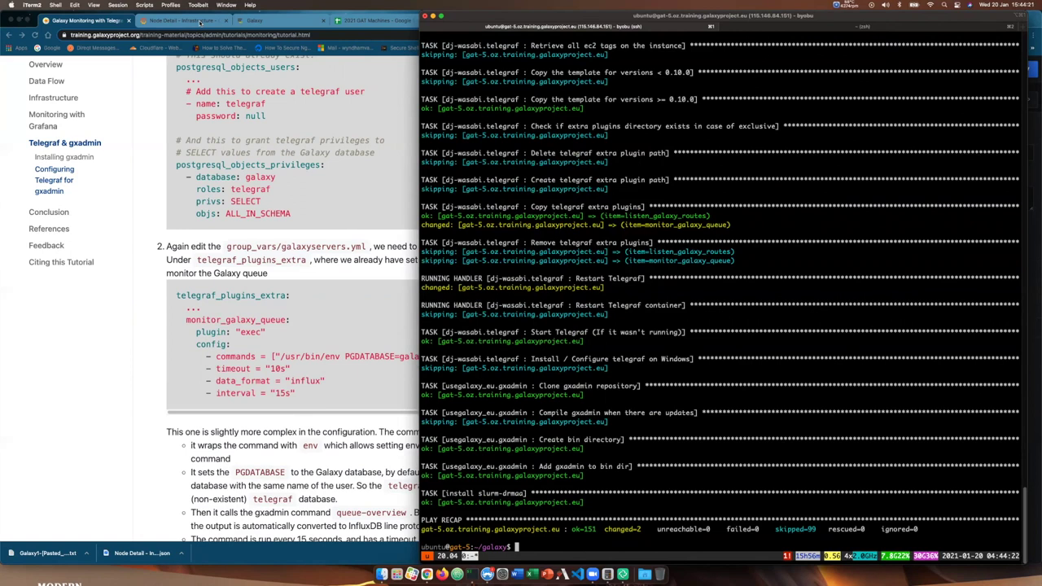
key(Up)
key(Up)
key(Up)
key(Up)
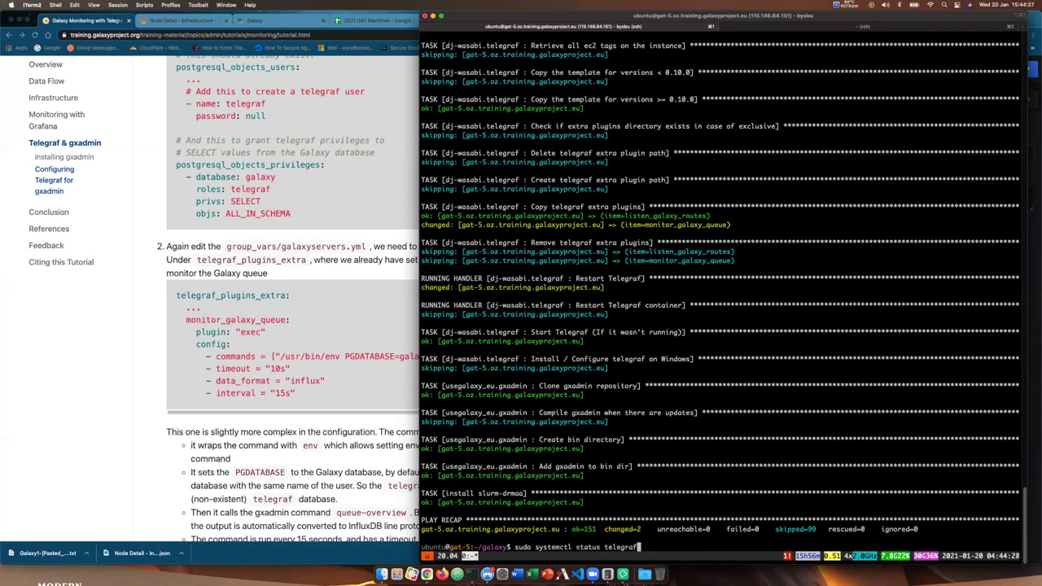
key(Return)
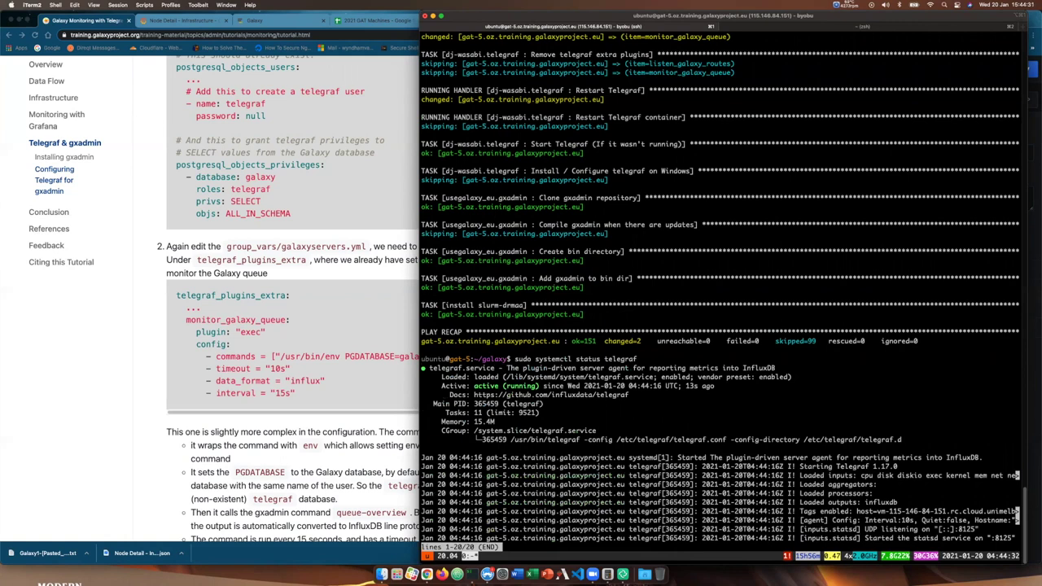
key(q)
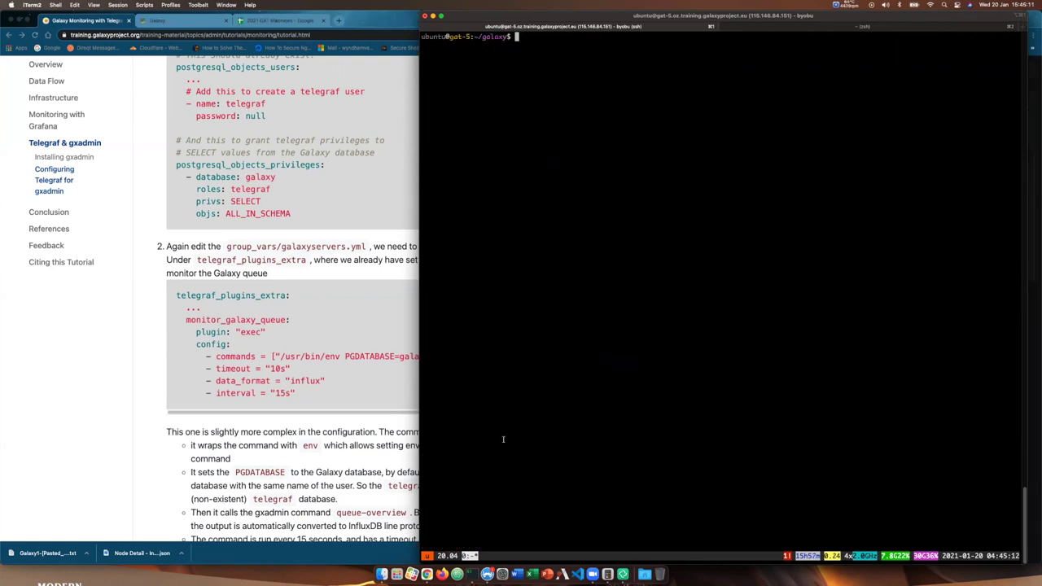
- Create a new empty panel on the Grafana Galaxy dashboard via Add panel
click(426, 573)
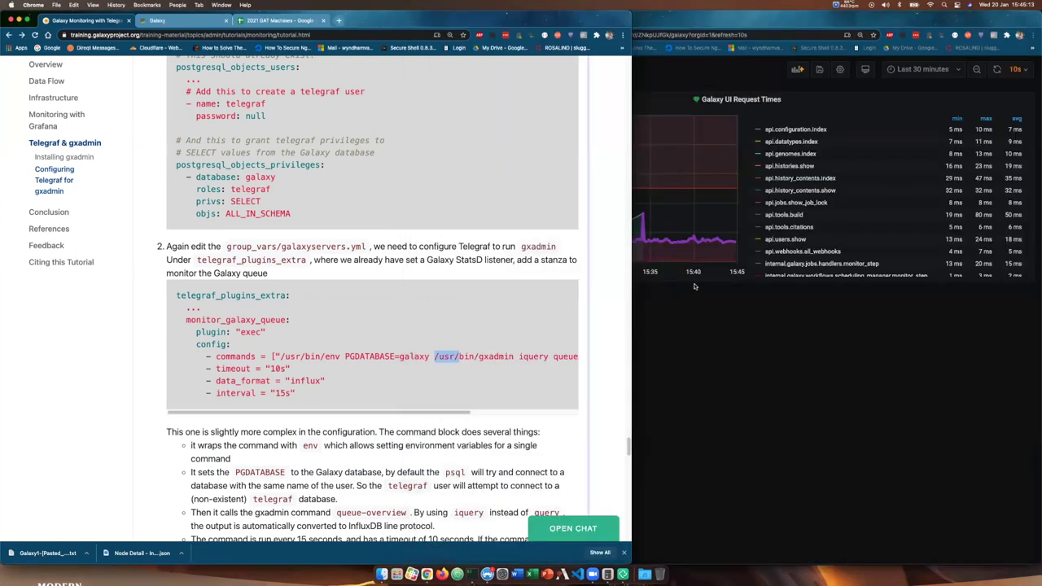
click(734, 375)
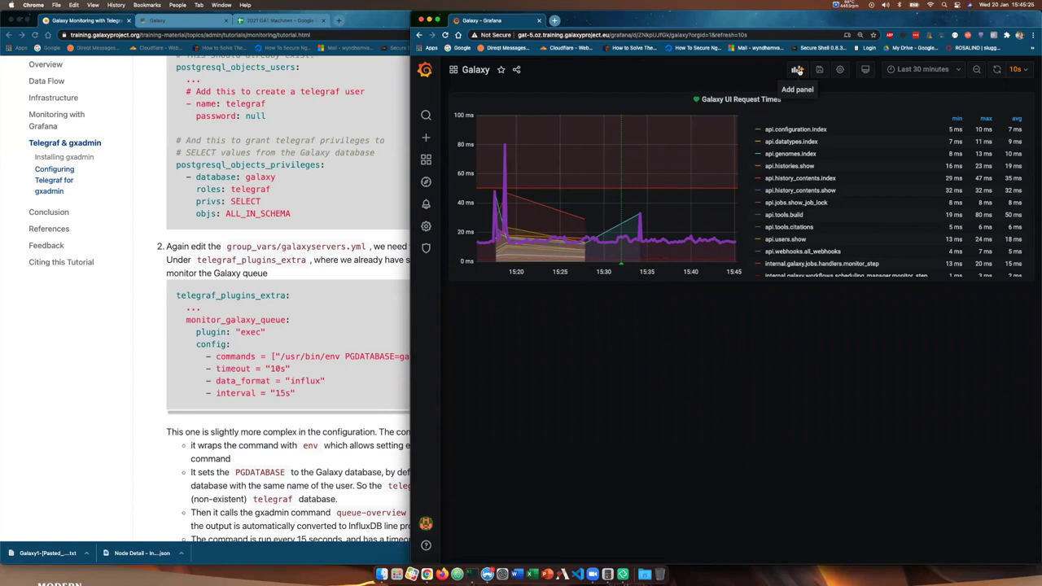
scroll(237, 309, down, 10)
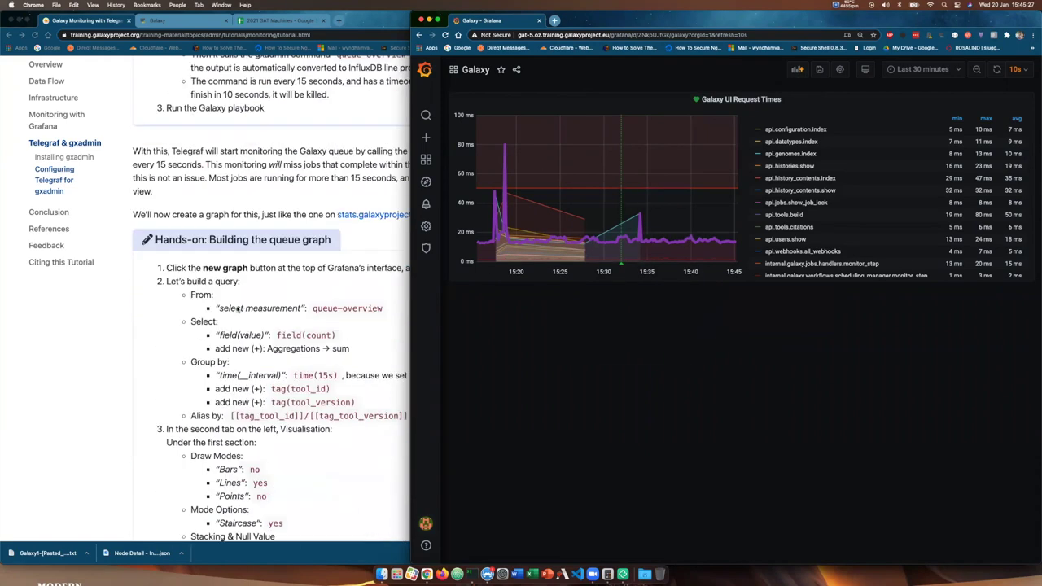
scroll(237, 309, down, 4)
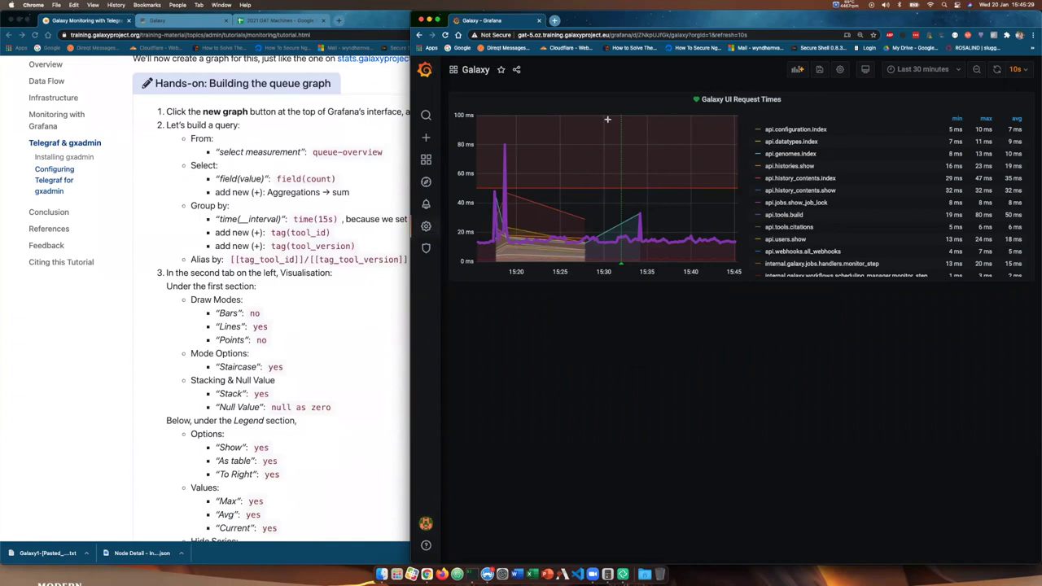
click(796, 69)
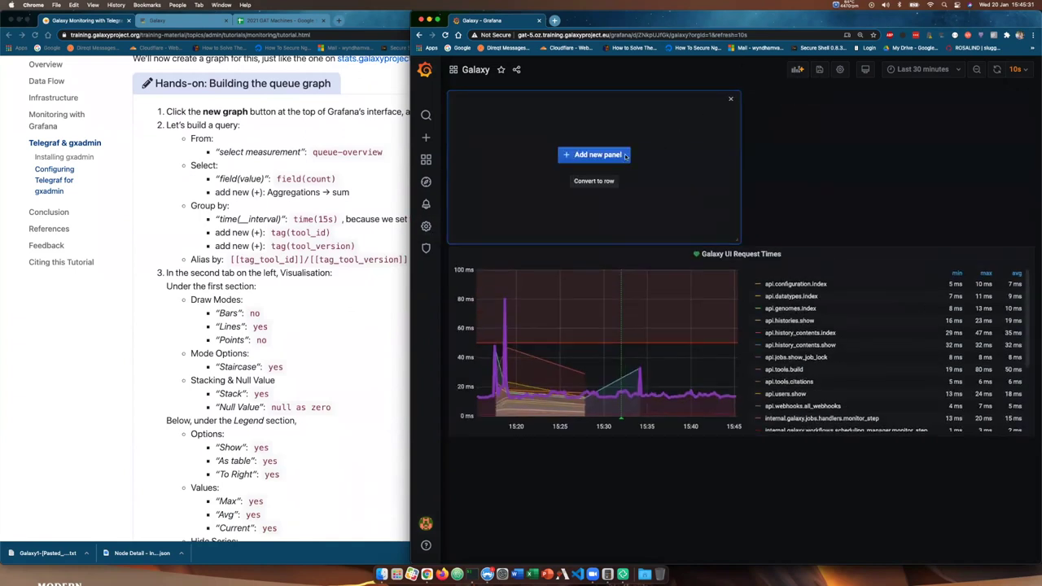
click(583, 155)
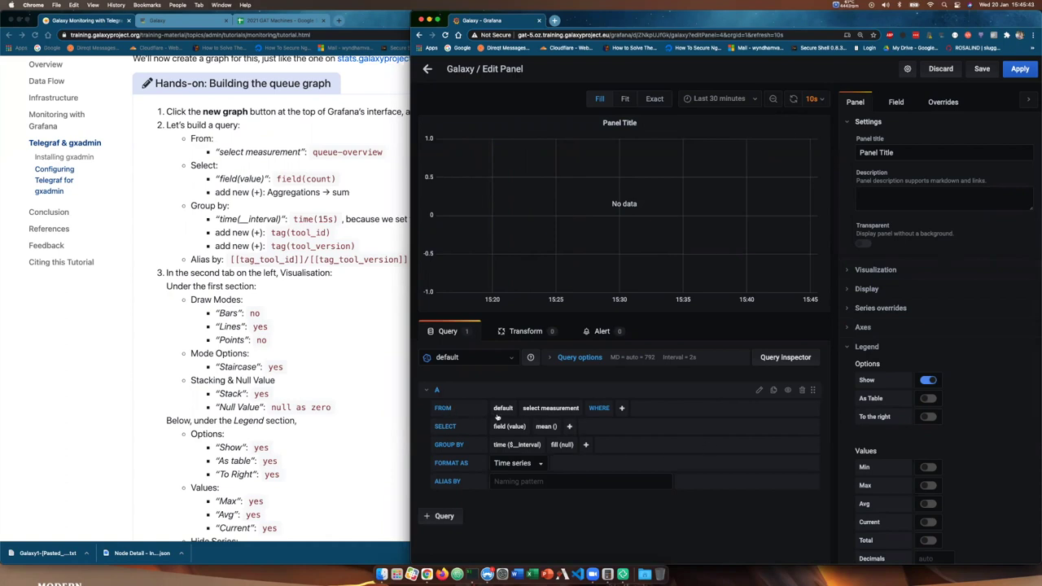
- Make the query read field(count) from queue-overview, aggregated with sum
click(547, 408)
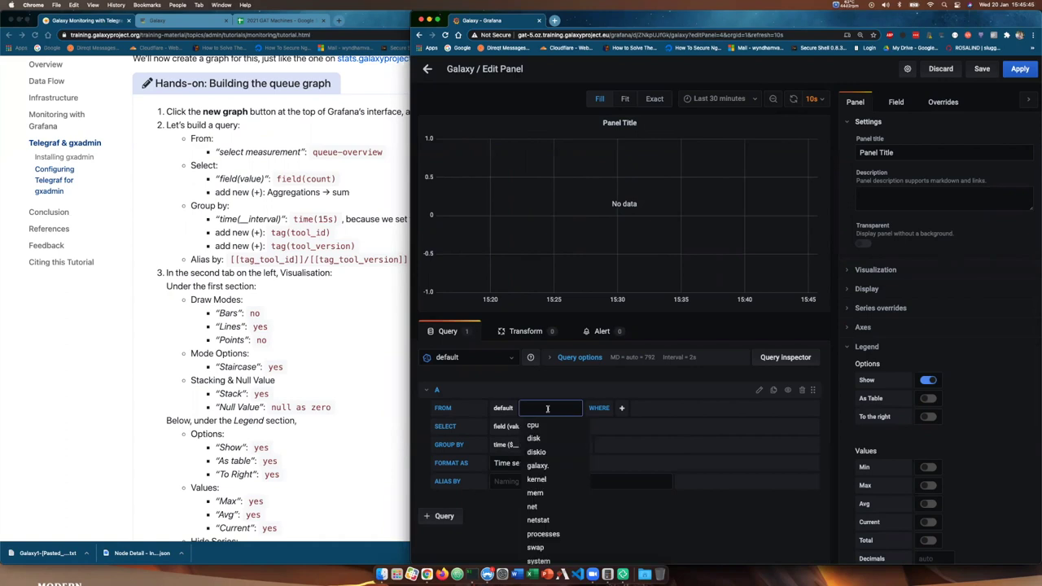
text(que)
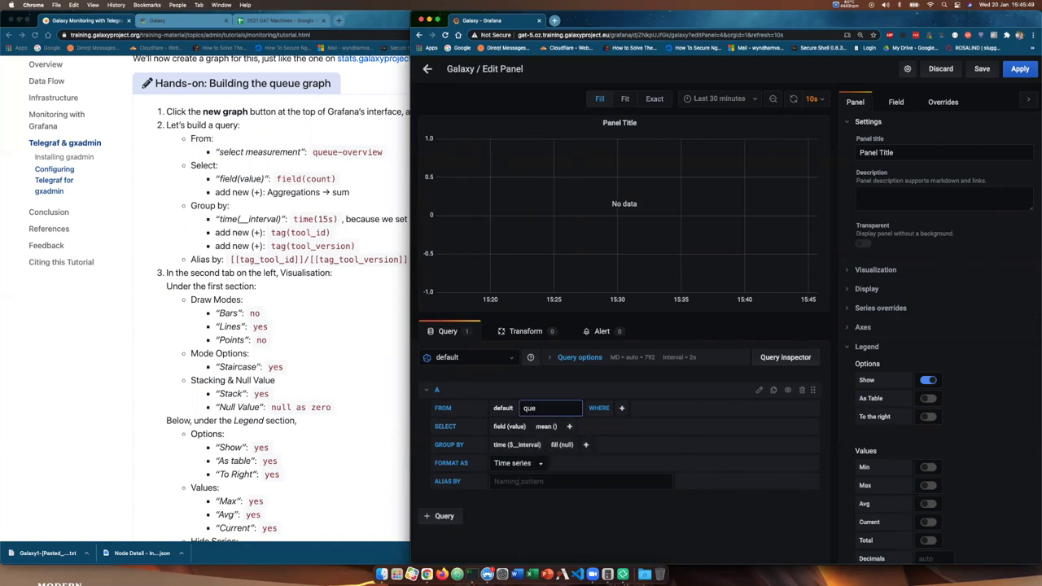
text(ue-overview)
click(511, 425)
text(count)
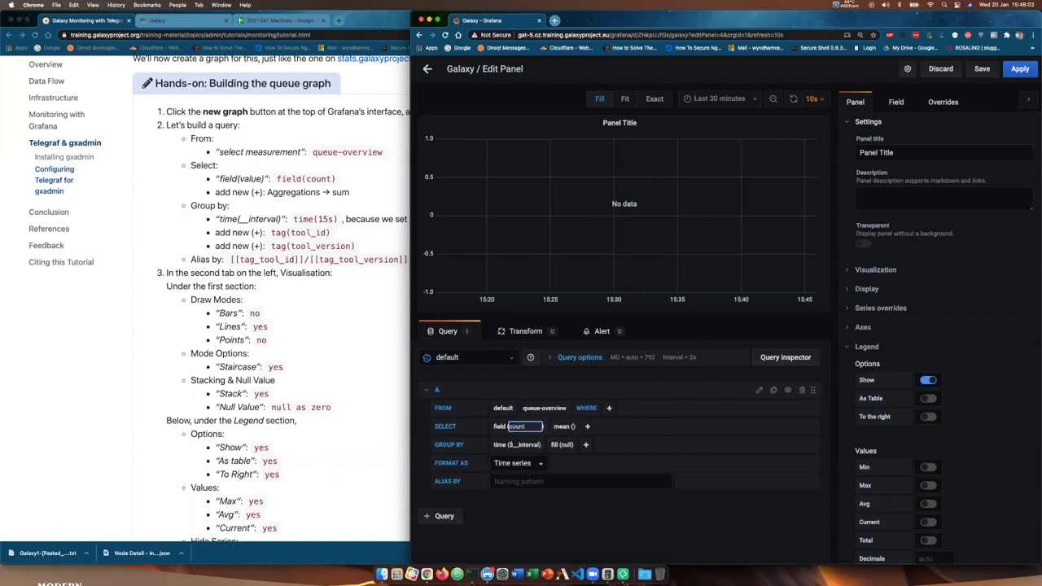
key(Tab)
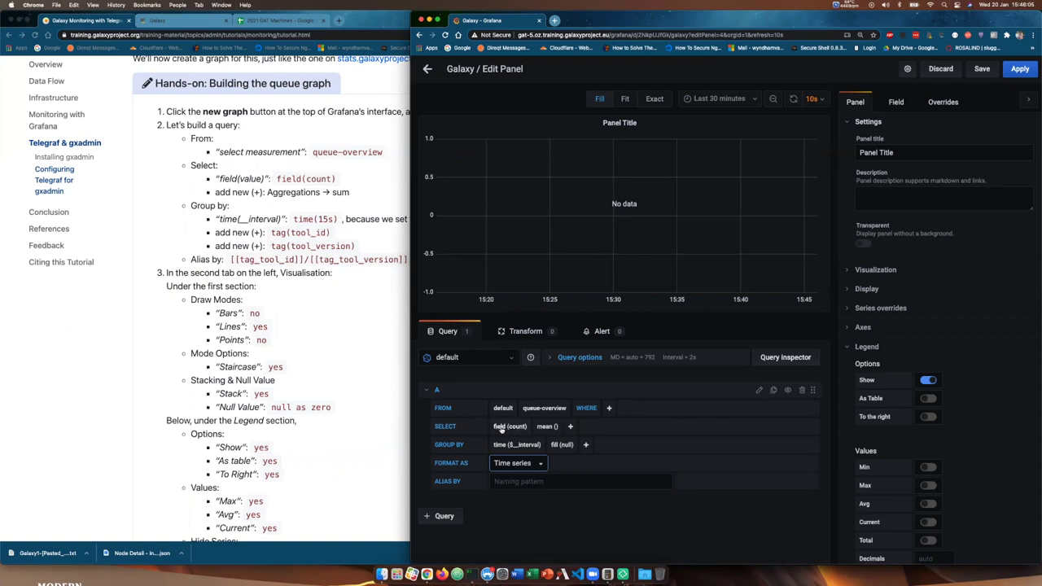
click(569, 426)
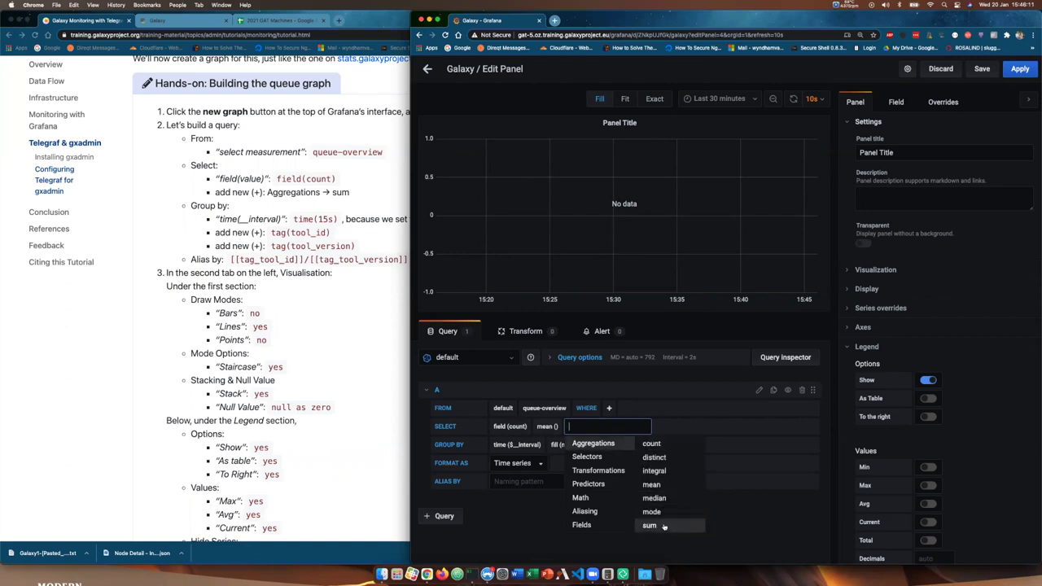
click(663, 526)
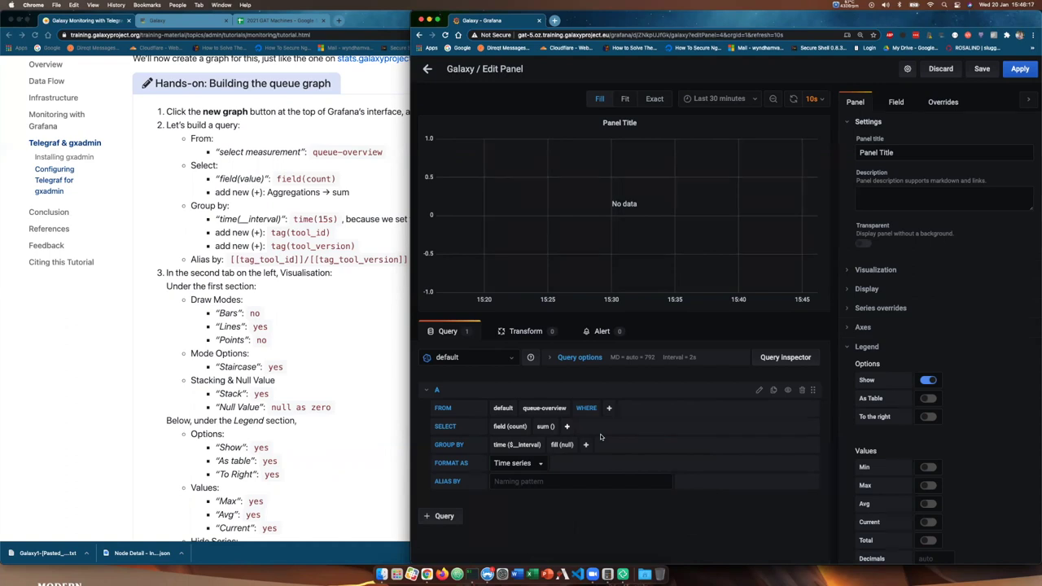
- Group the query by time(15s) with fill(none)
click(530, 444)
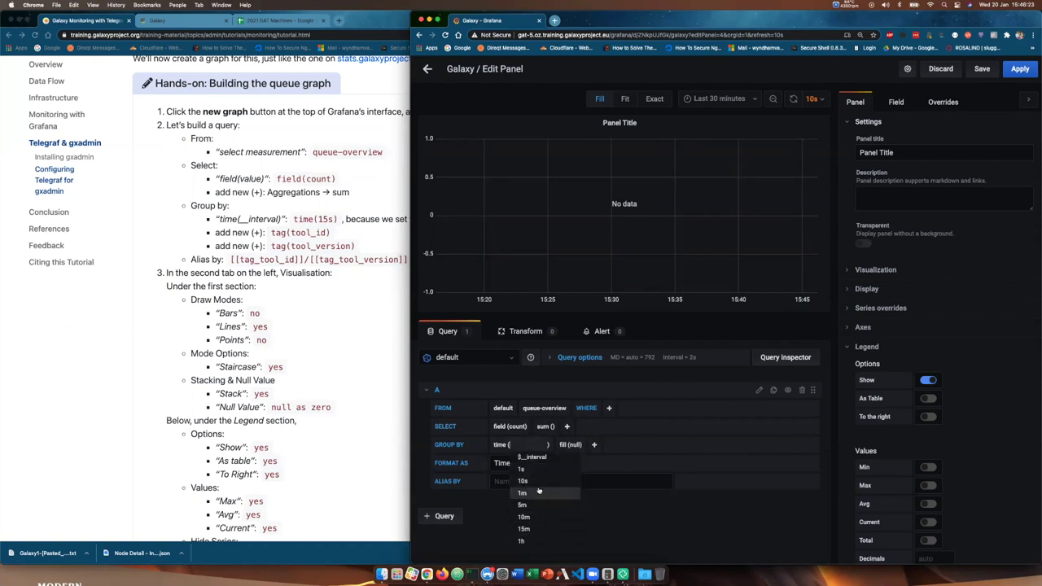
text(15s)
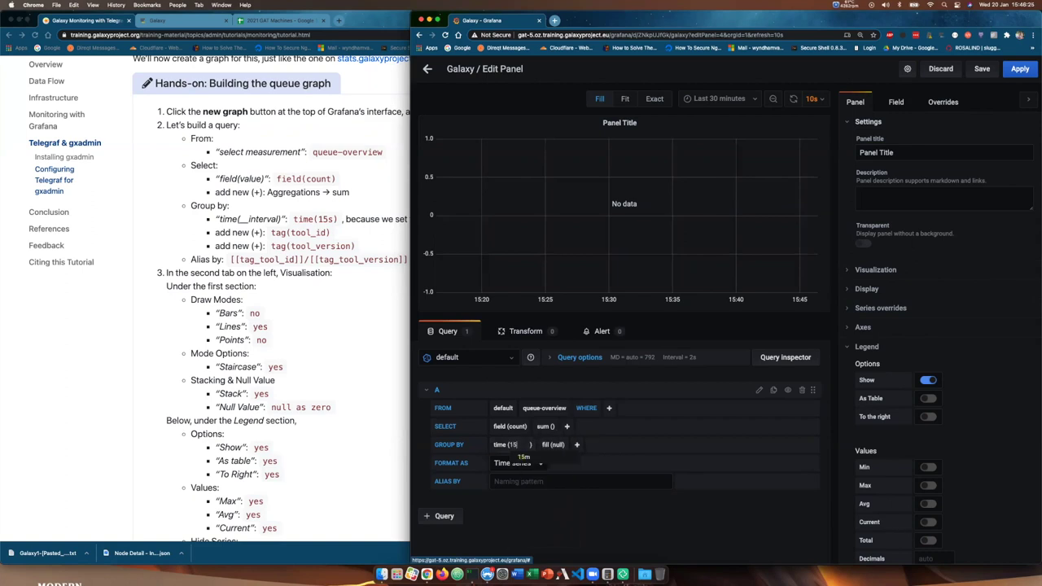
key(Return)
click(543, 444)
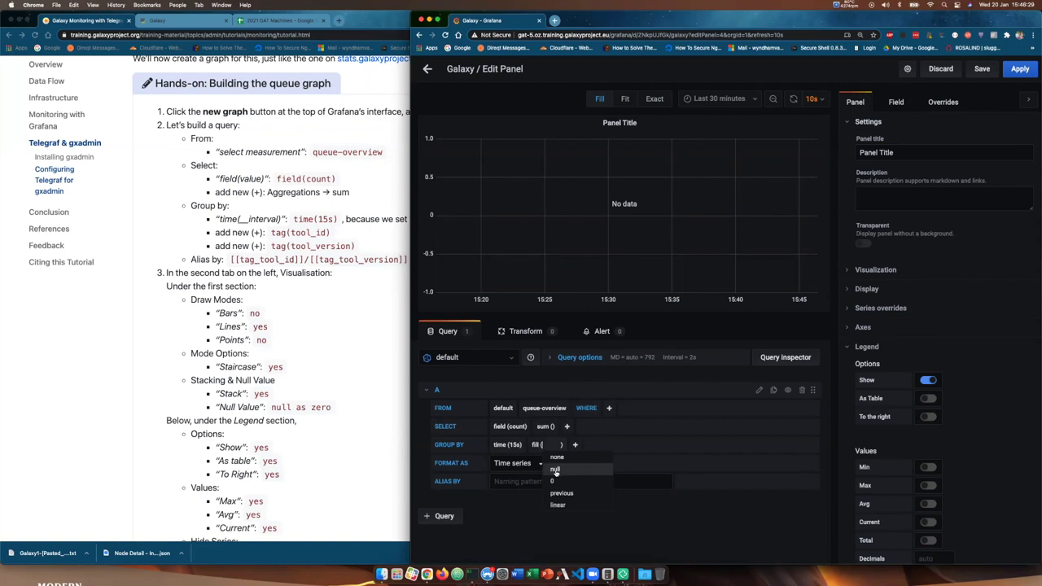
click(557, 461)
click(269, 189)
scroll(269, 190, down, 1)
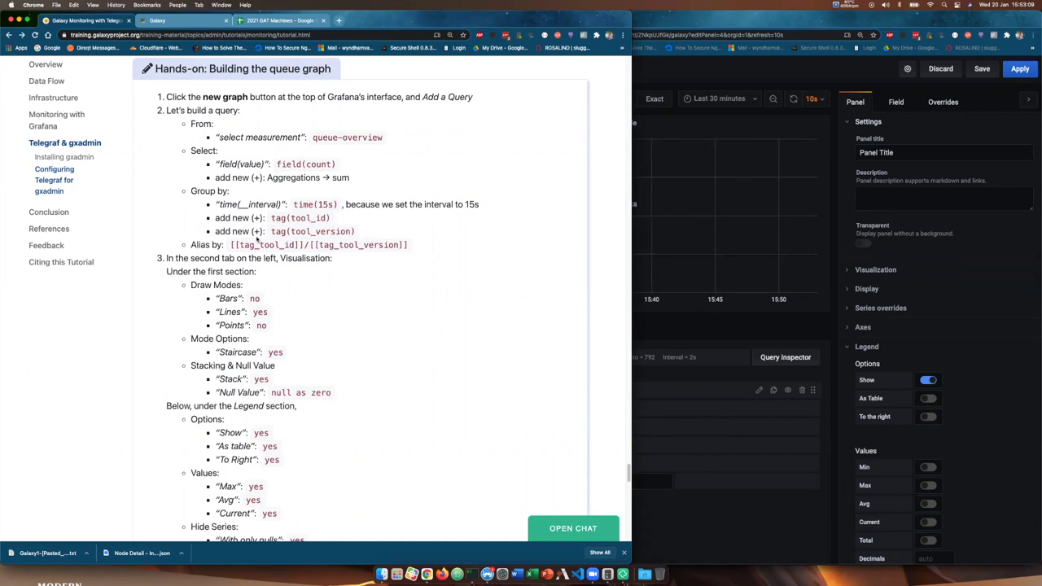
- Add tag(tool_id) and tag(tool_version) to the panel query's GROUP BY
click(705, 340)
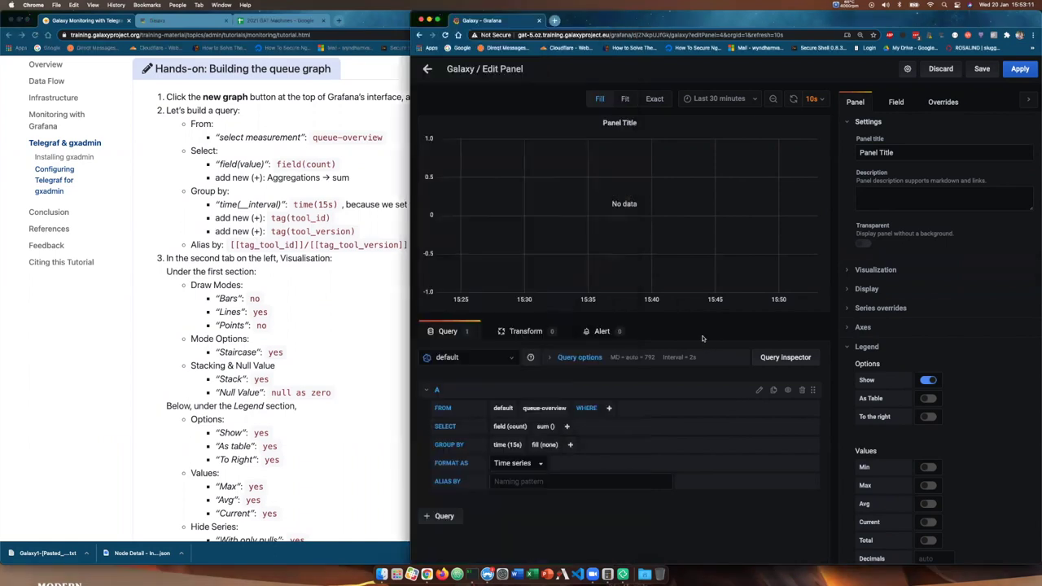
click(570, 444)
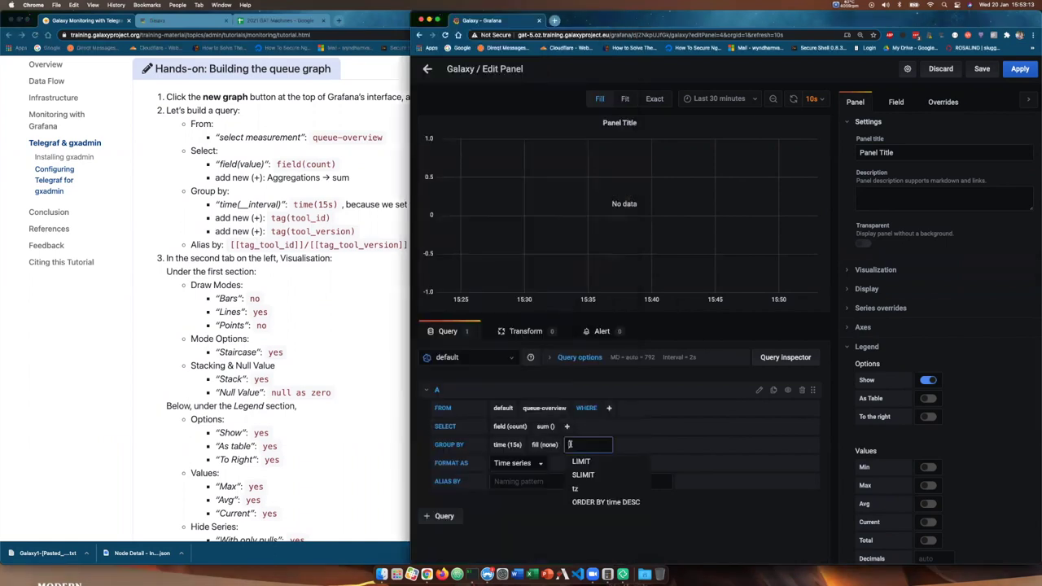
text(tag (too)
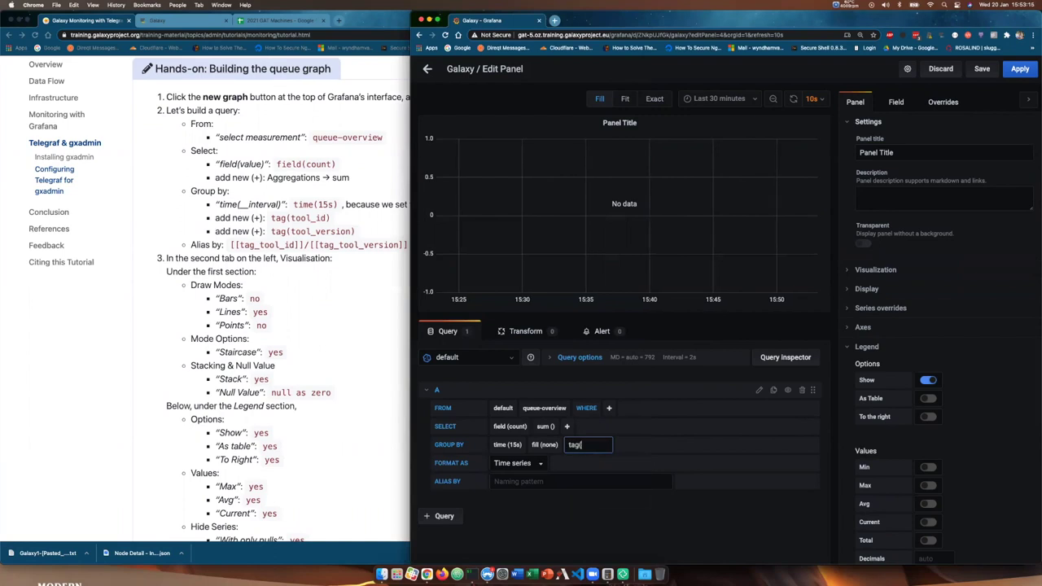
text(l_id))
key(Tab)
click(614, 446)
text(tag(tool_version))
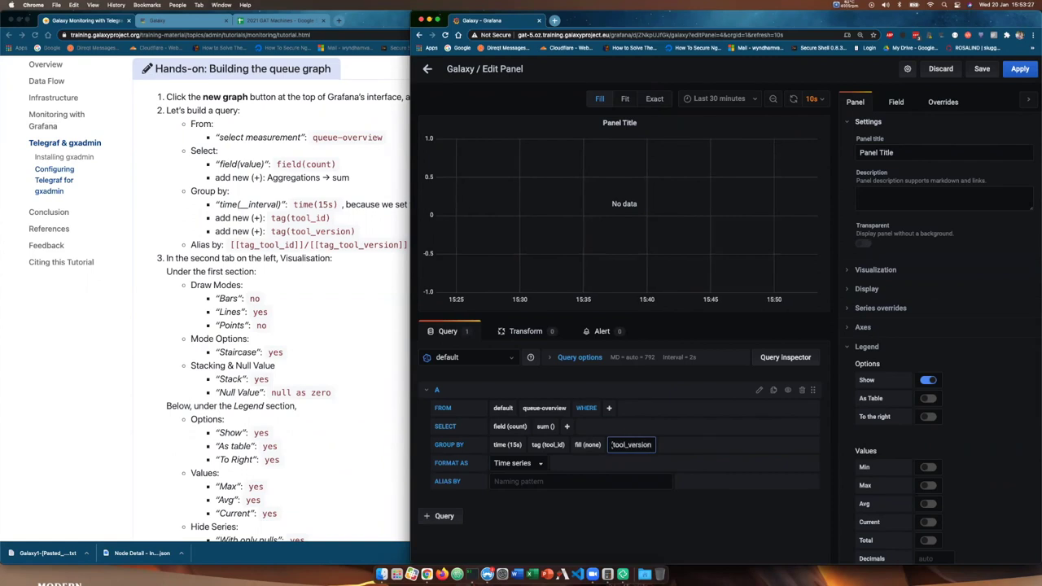
- Set the query's Alias By to [[tag_tool_id]]/[[tag_tool_version]]
click(559, 482)
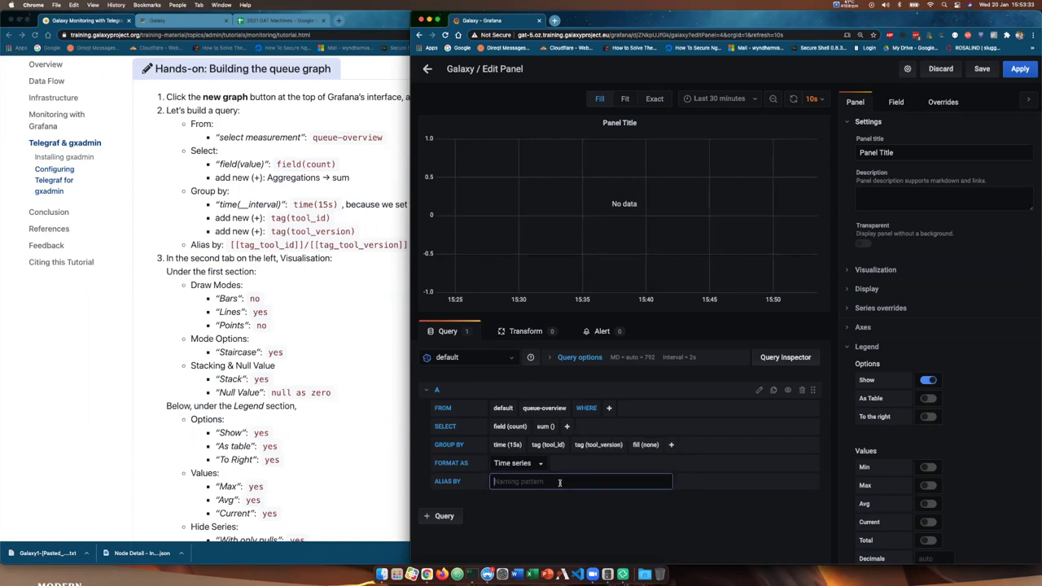
text([[ta)
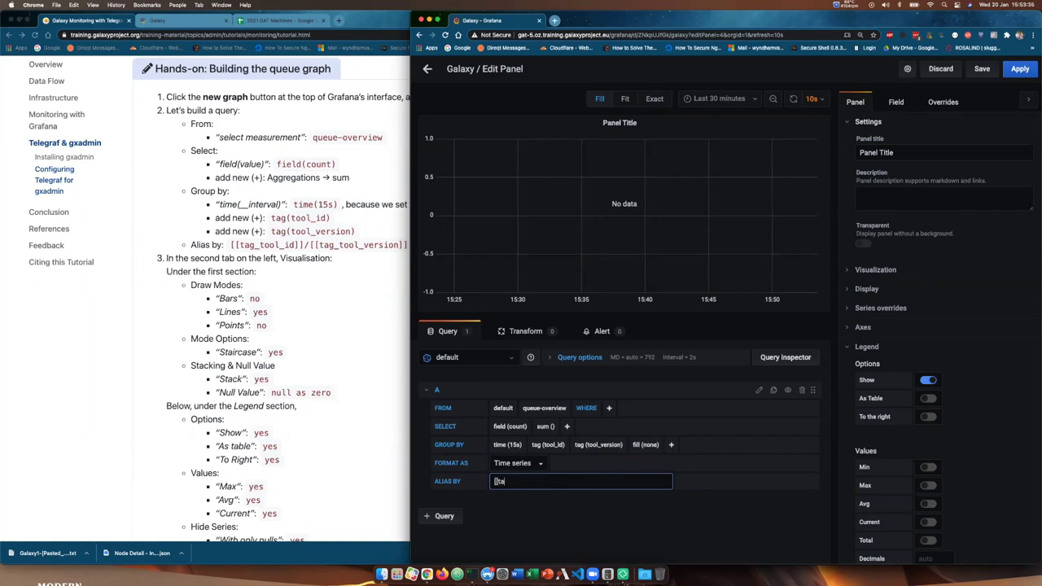
text(g_tool_id]]/[[tag_tool_version]])
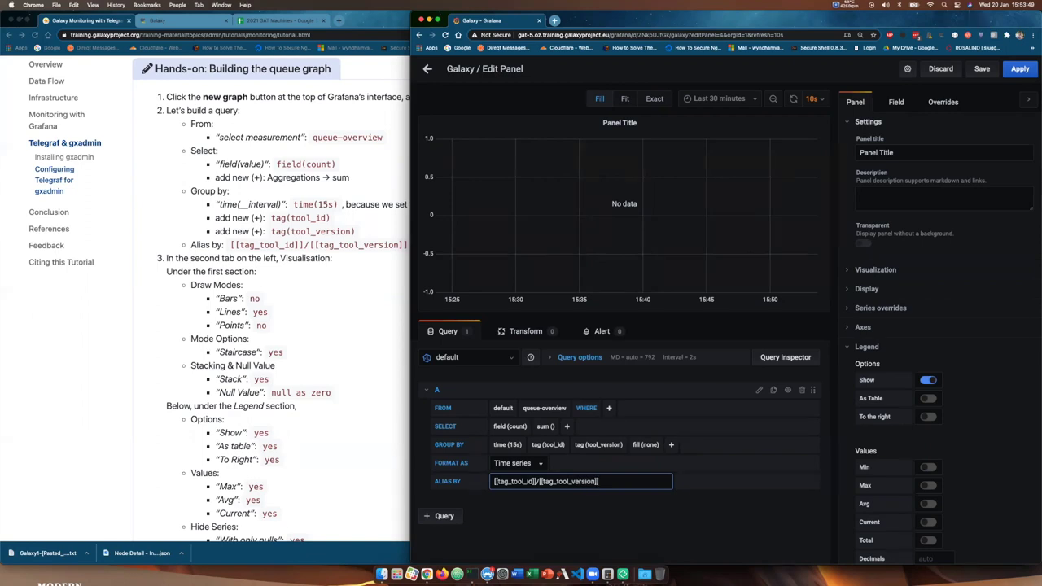
key(Tab)
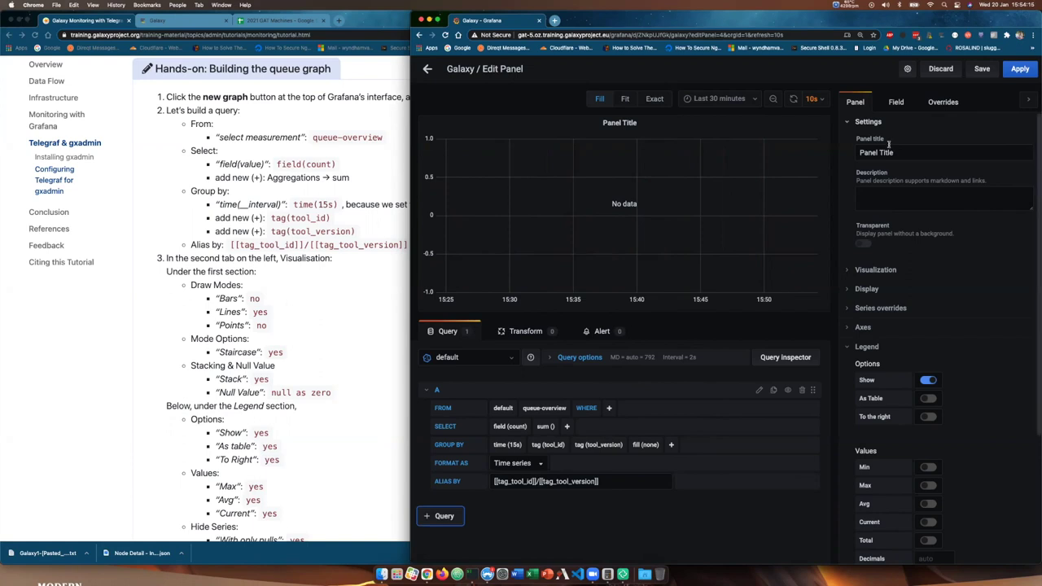
- Draw the graph as stacked staircase lines with null values treated as zero
click(870, 271)
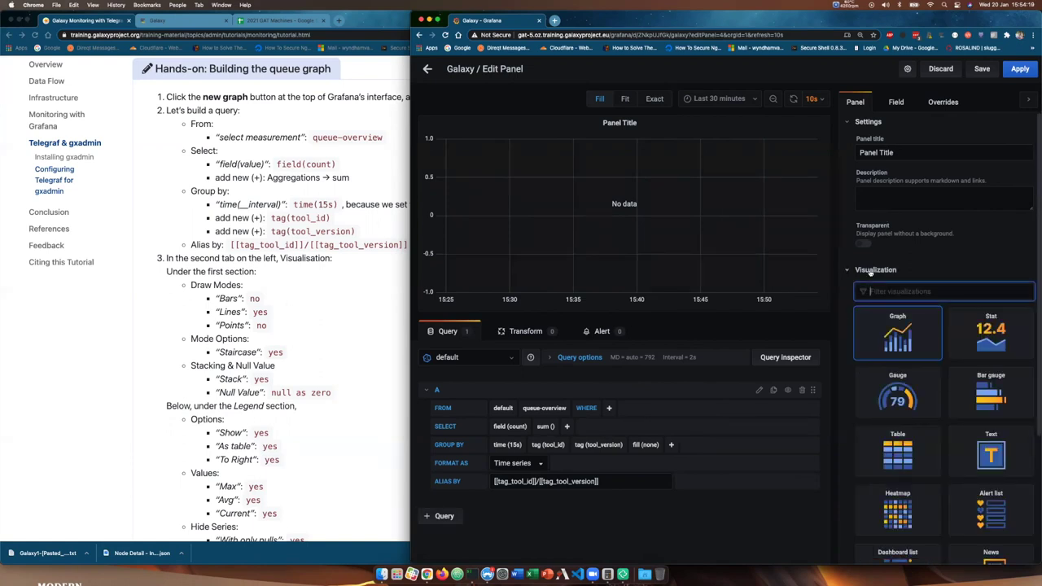
click(870, 272)
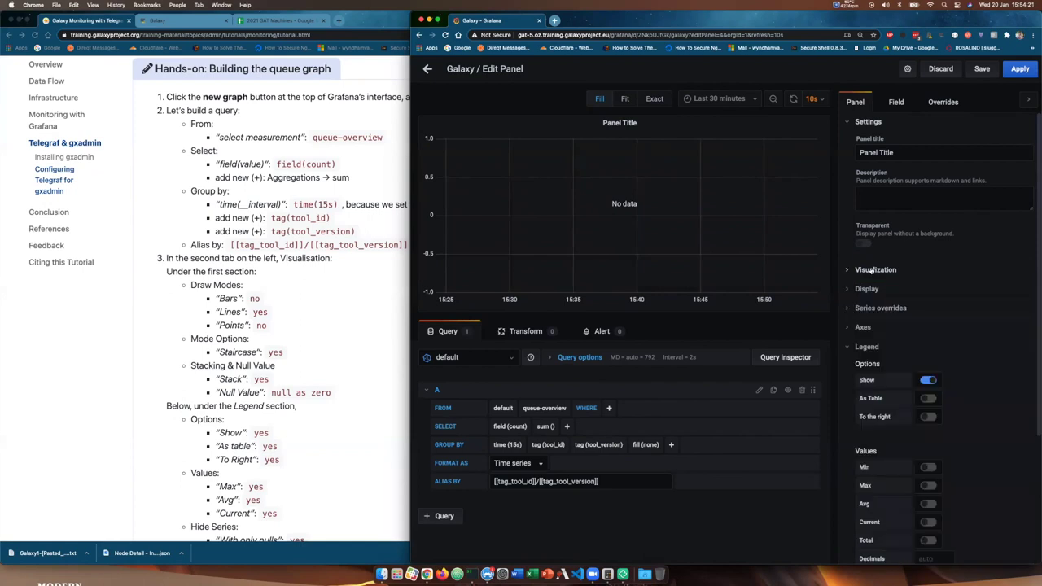
click(871, 273)
scroll(884, 290, down, 2)
scroll(883, 290, down, 5)
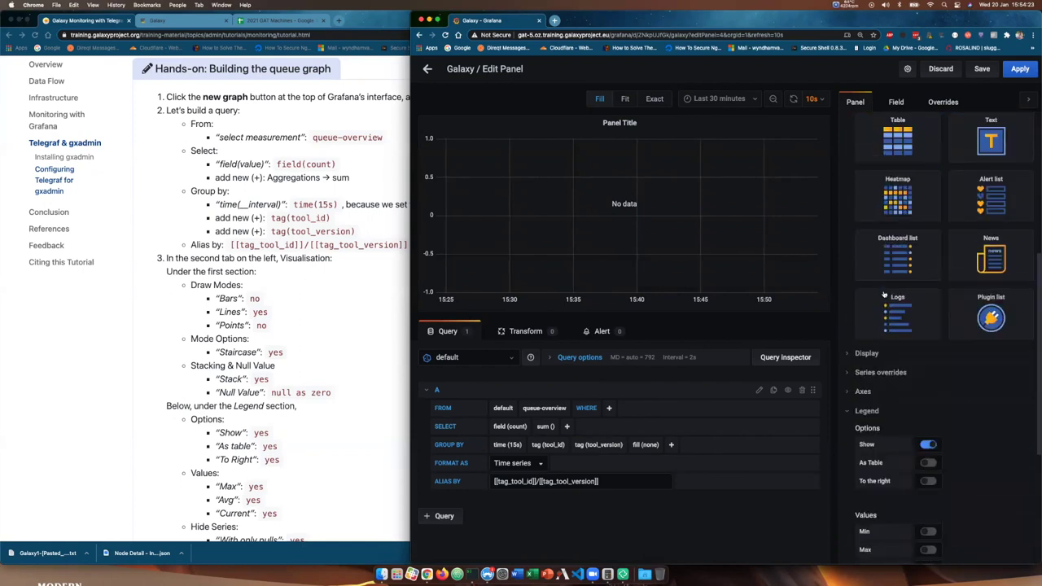
click(873, 353)
scroll(876, 350, down, 3)
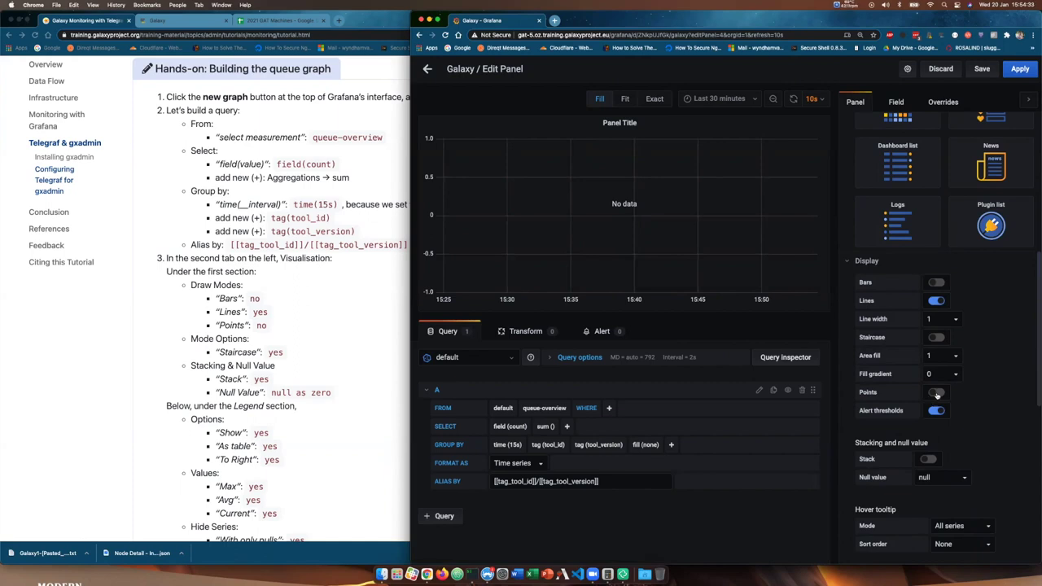
click(936, 337)
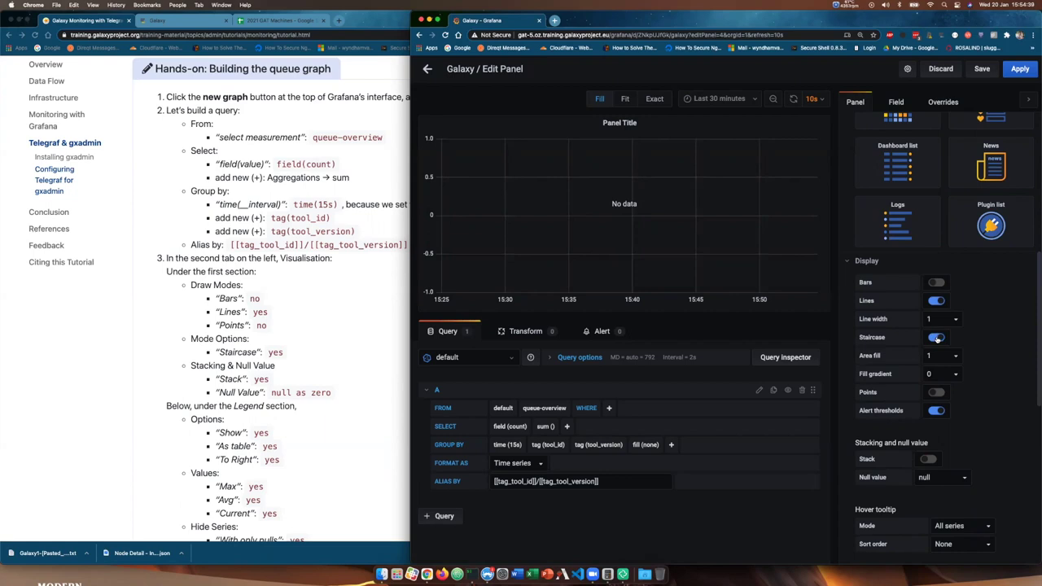
scroll(944, 391, down, 1)
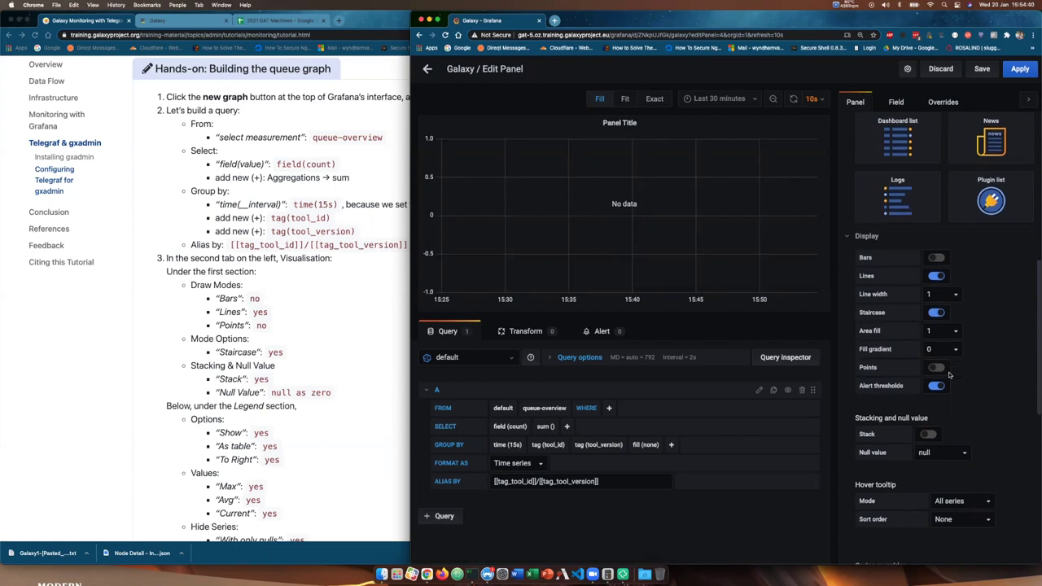
click(927, 435)
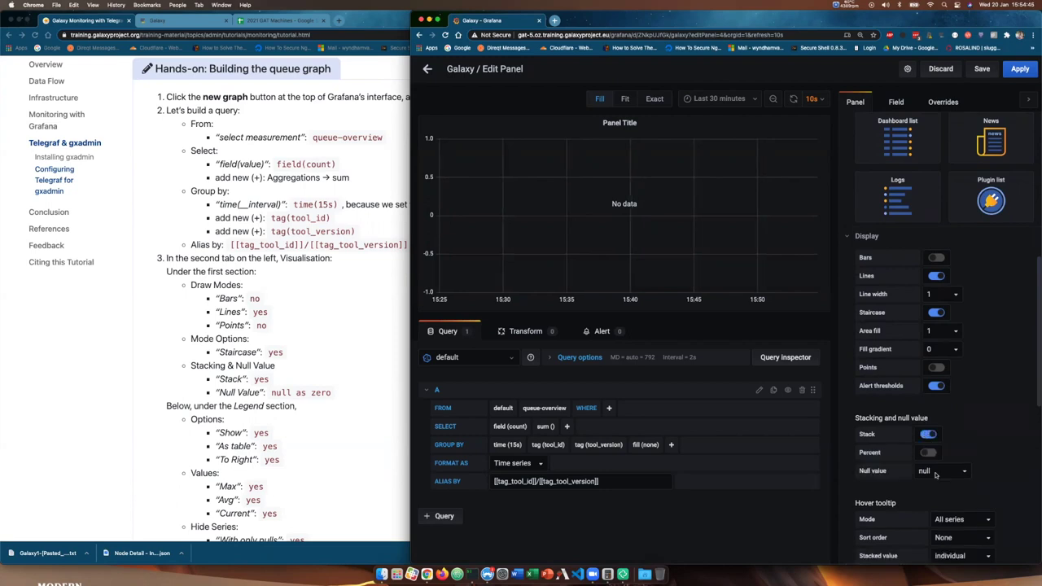
click(935, 473)
click(936, 481)
- Show the legend as a right-side table with Max, Avg and Current values
scroll(972, 449, down, 2)
scroll(972, 448, down, 1)
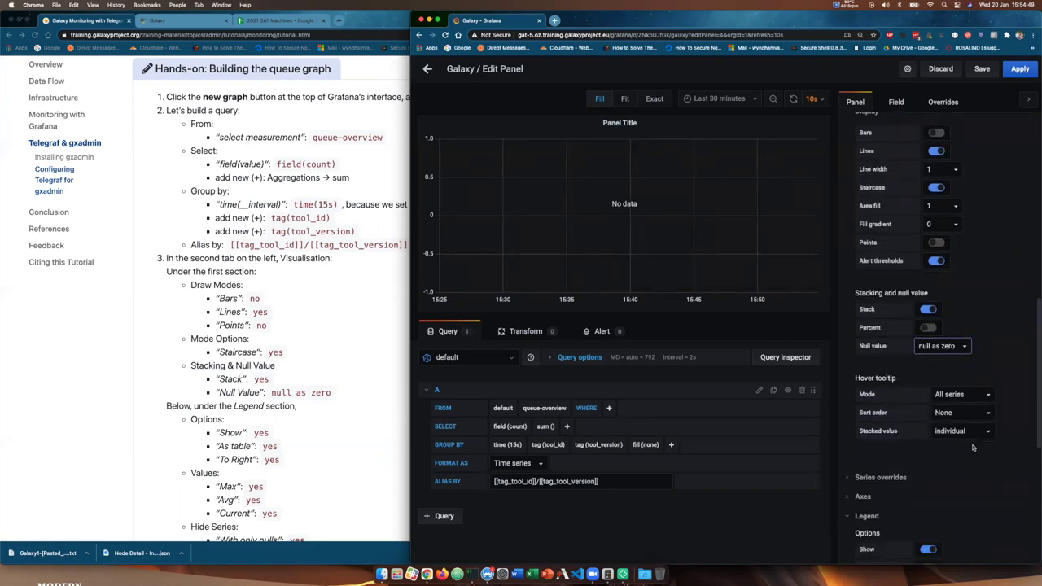
scroll(972, 446, down, 1)
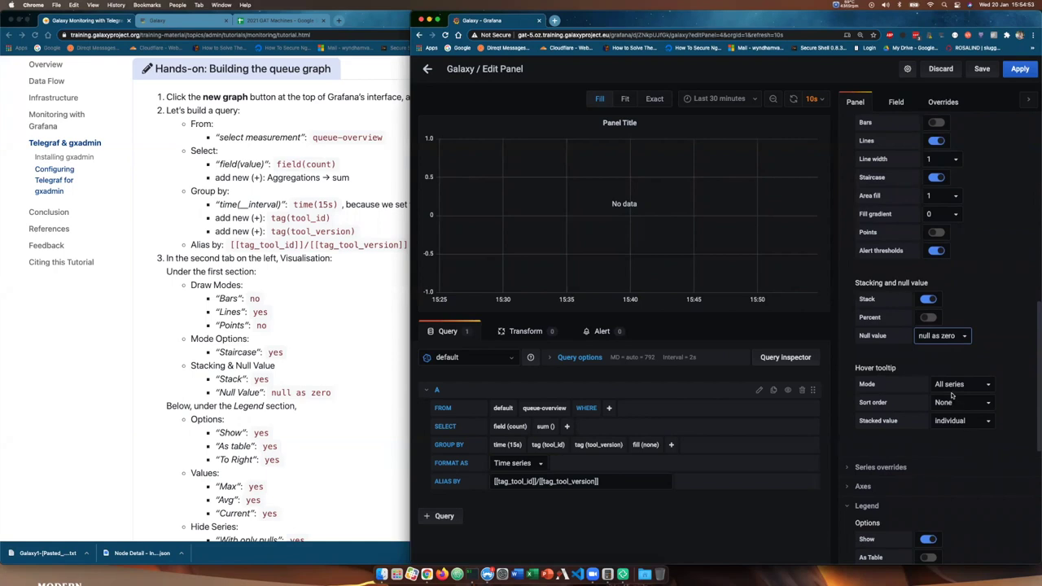
scroll(932, 406, down, 8)
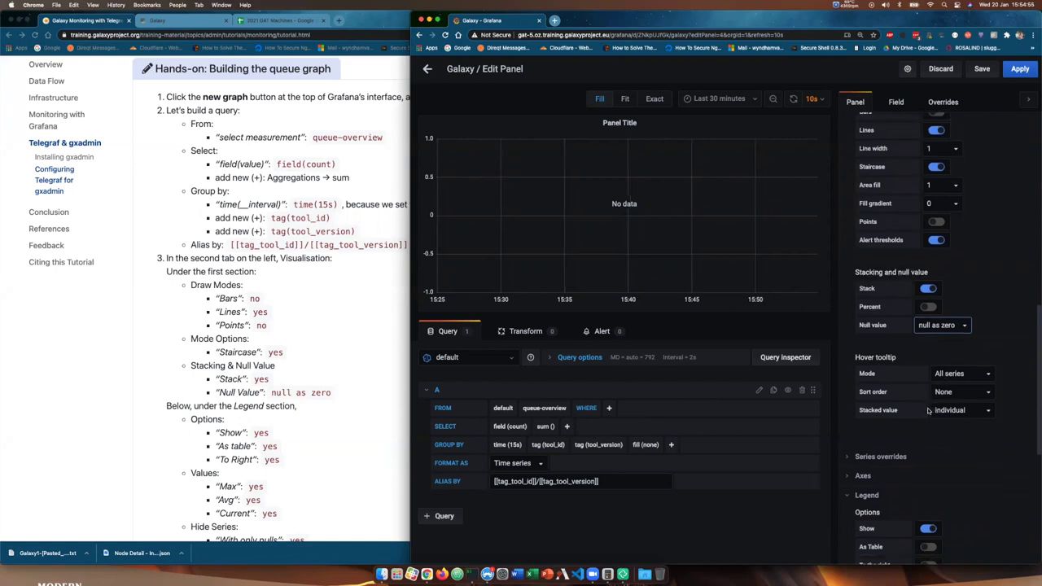
scroll(960, 406, down, 3)
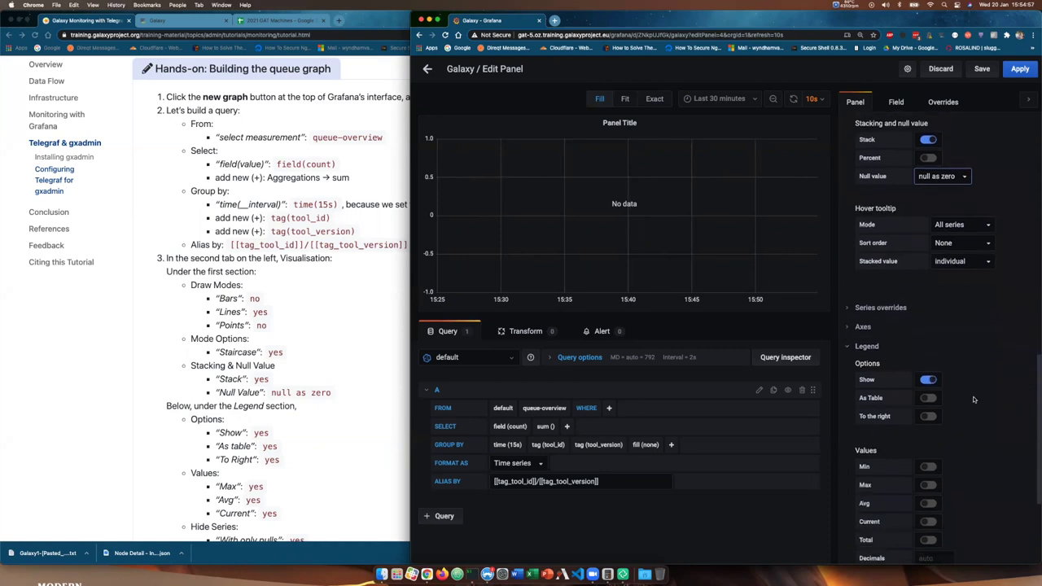
click(928, 398)
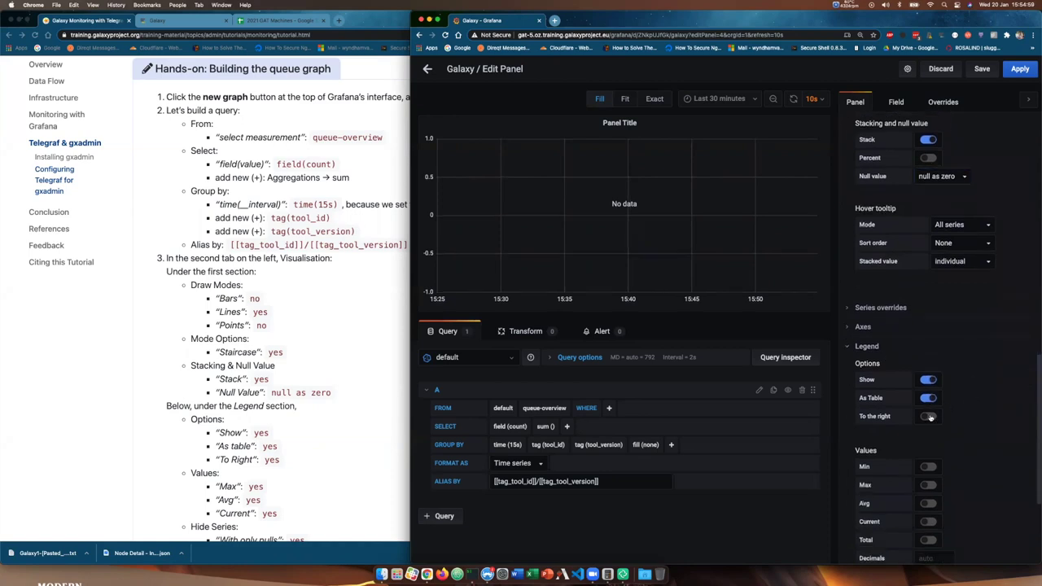
click(929, 416)
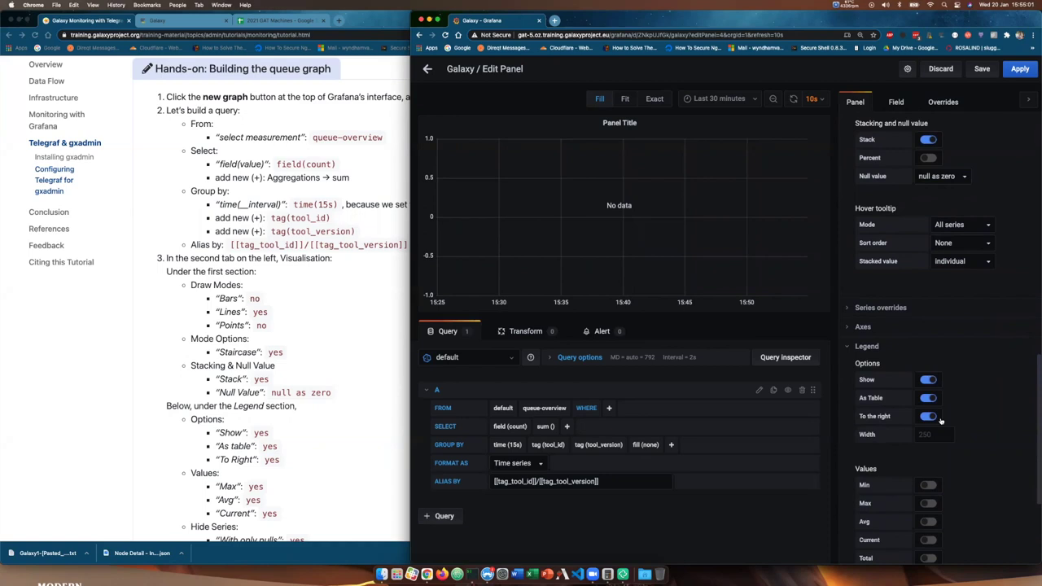
scroll(941, 418, down, 3)
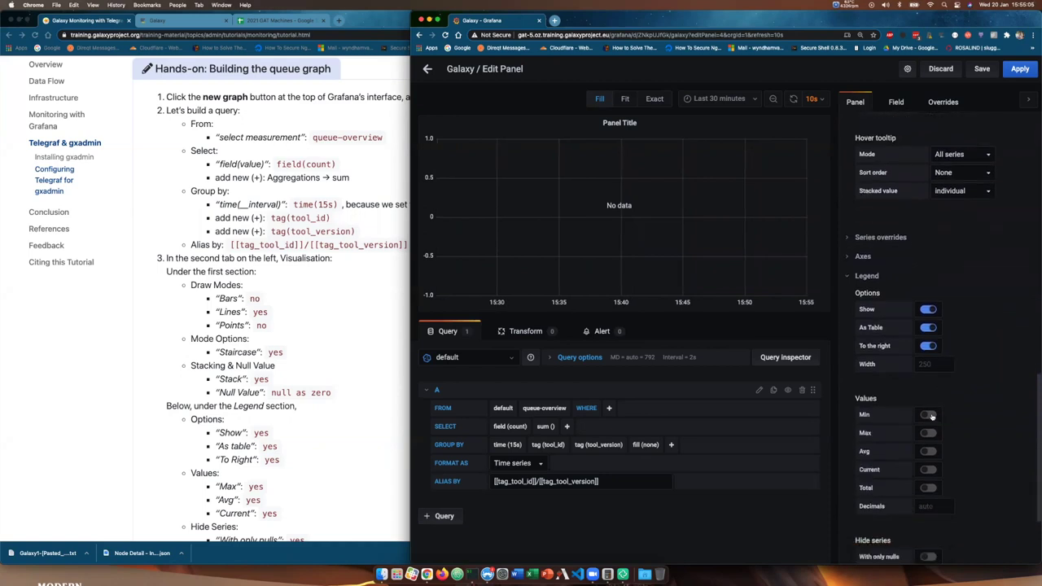
click(929, 432)
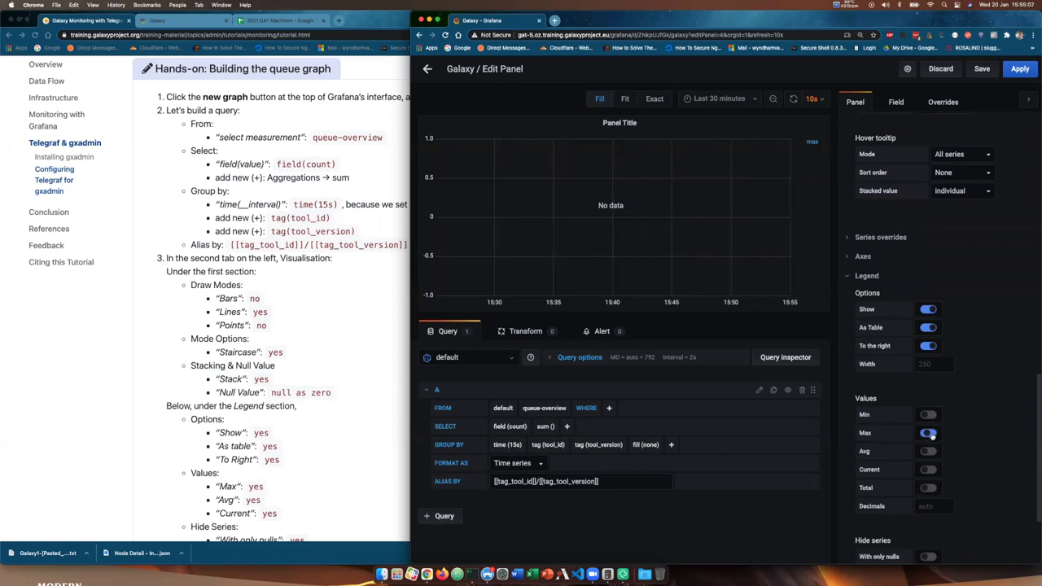
click(929, 450)
click(928, 470)
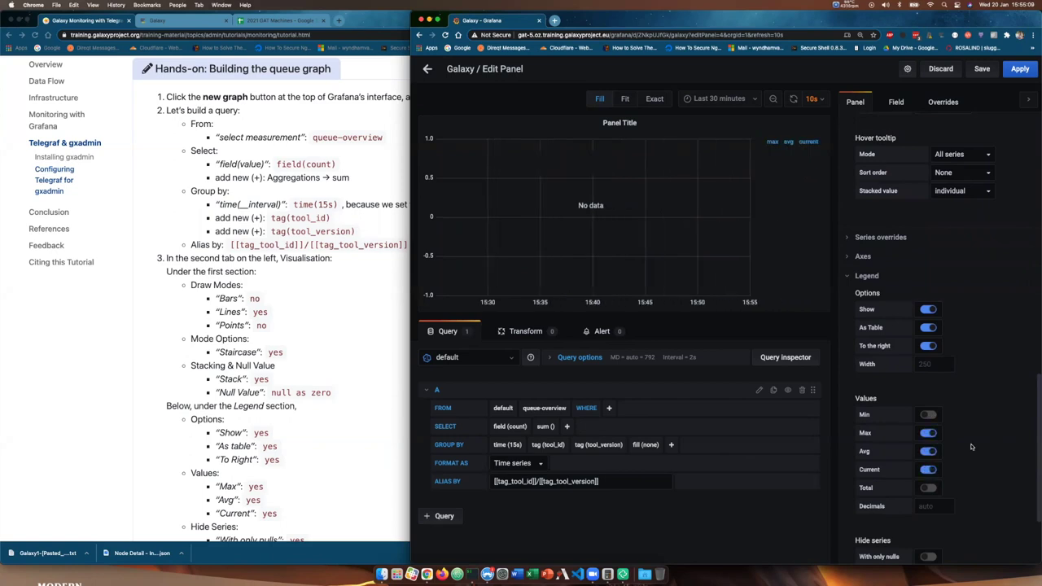
- Hide legend series containing only nulls or only zeros
scroll(971, 446, down, 1)
scroll(970, 446, down, 1)
scroll(293, 350, down, 2)
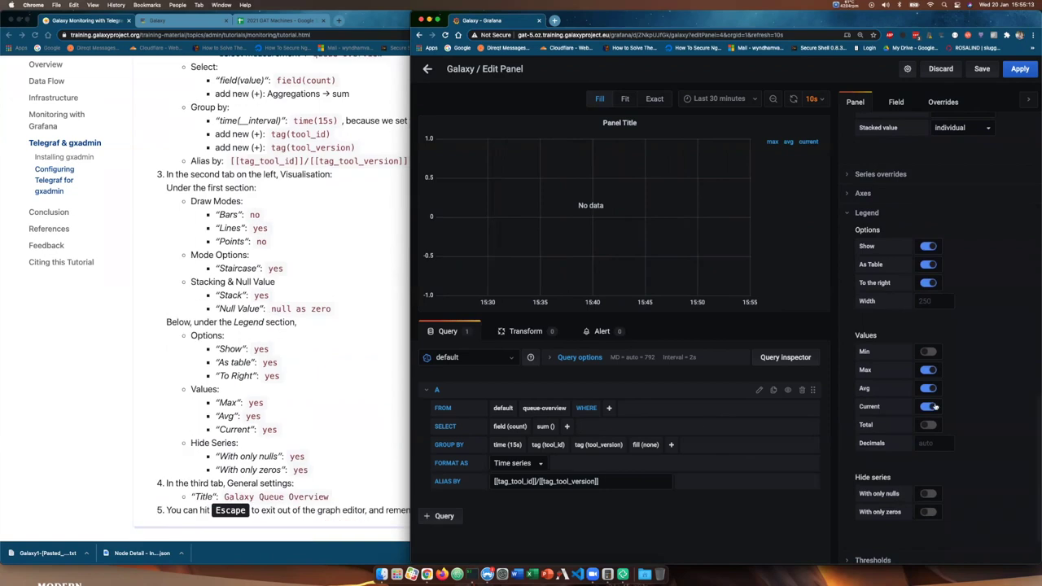
scroll(972, 423, down, 1)
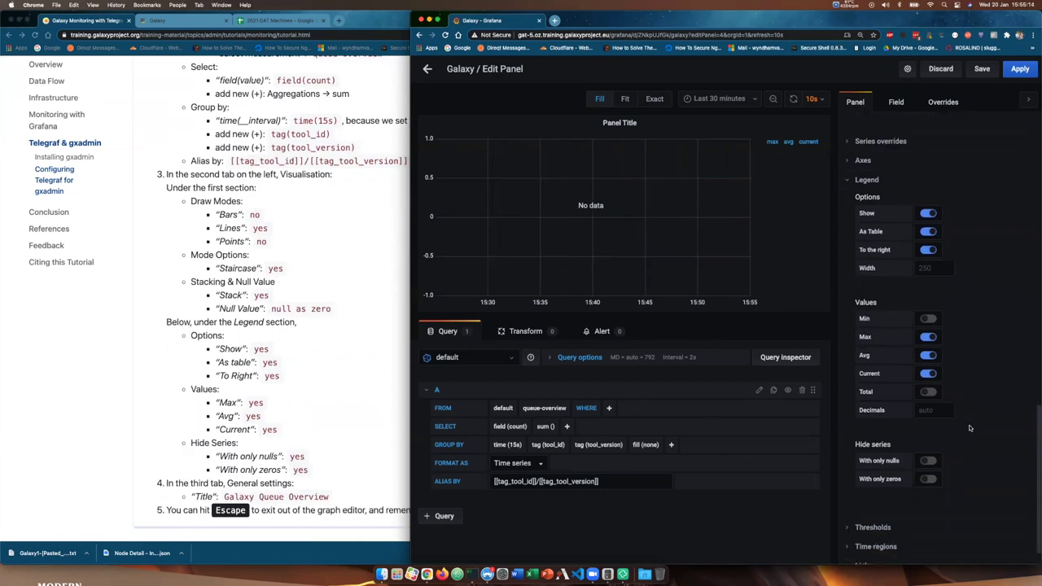
click(928, 460)
click(930, 479)
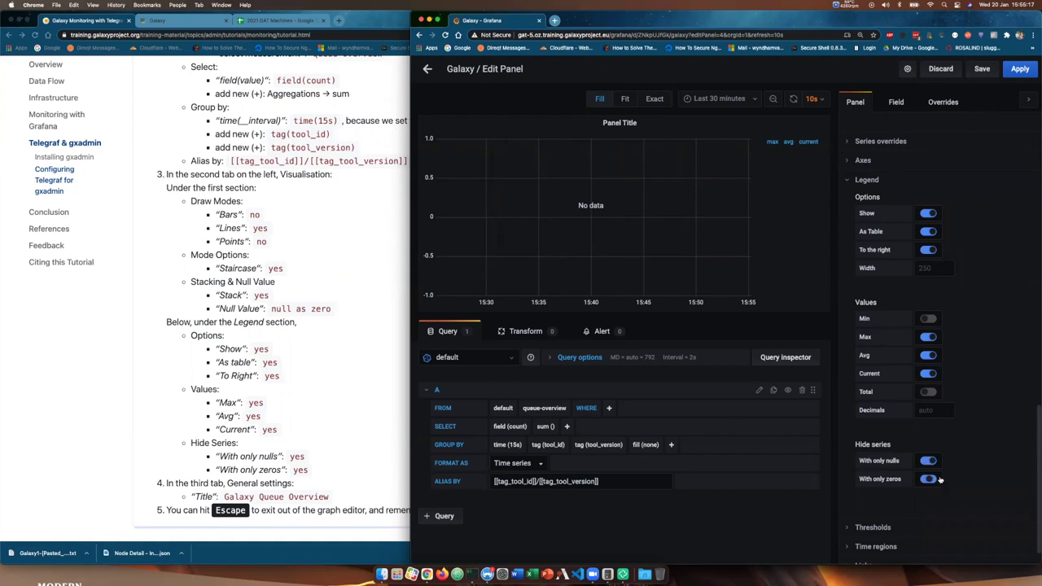
scroll(366, 363, down, 1)
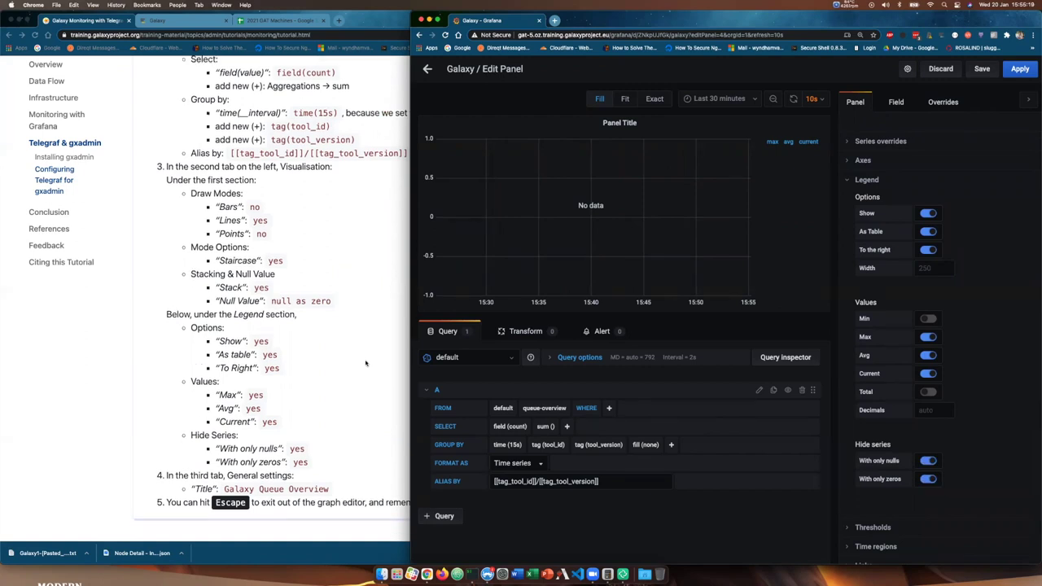
scroll(945, 287, up, 5)
scroll(945, 287, up, 10)
- Replace the panel title with 'Galaxy Queue Overview'
click(917, 153)
key(super+a)
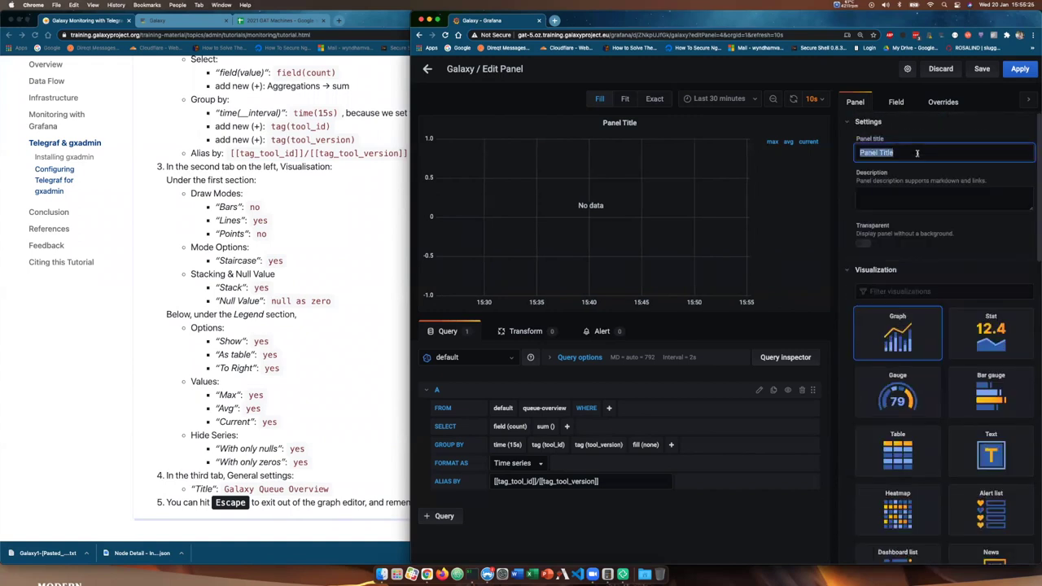
text(Galaxy Queue Oversview)
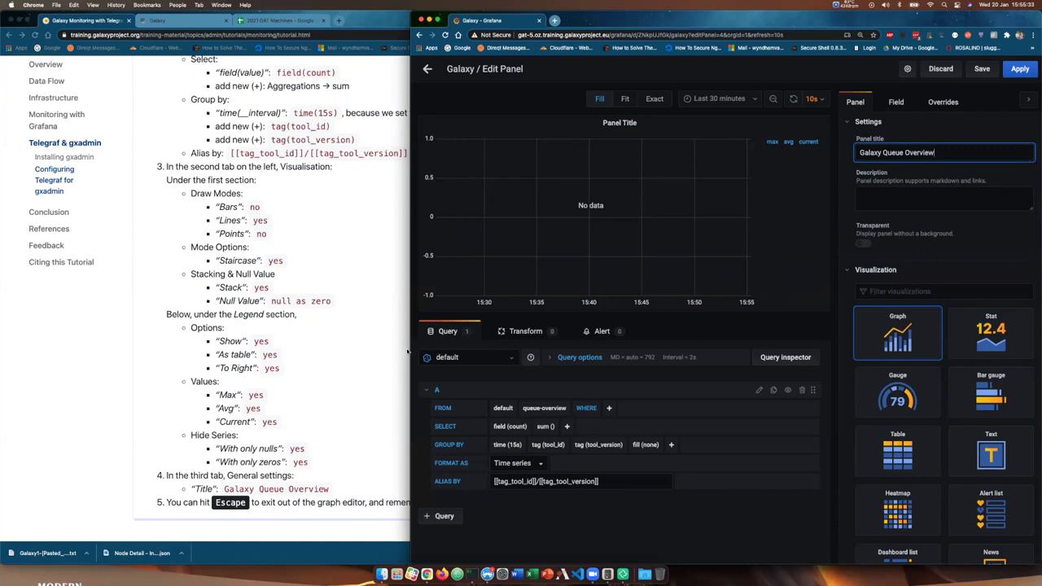
- Save the dashboard, apply the panel edits, and widen the panel to full width
click(986, 71)
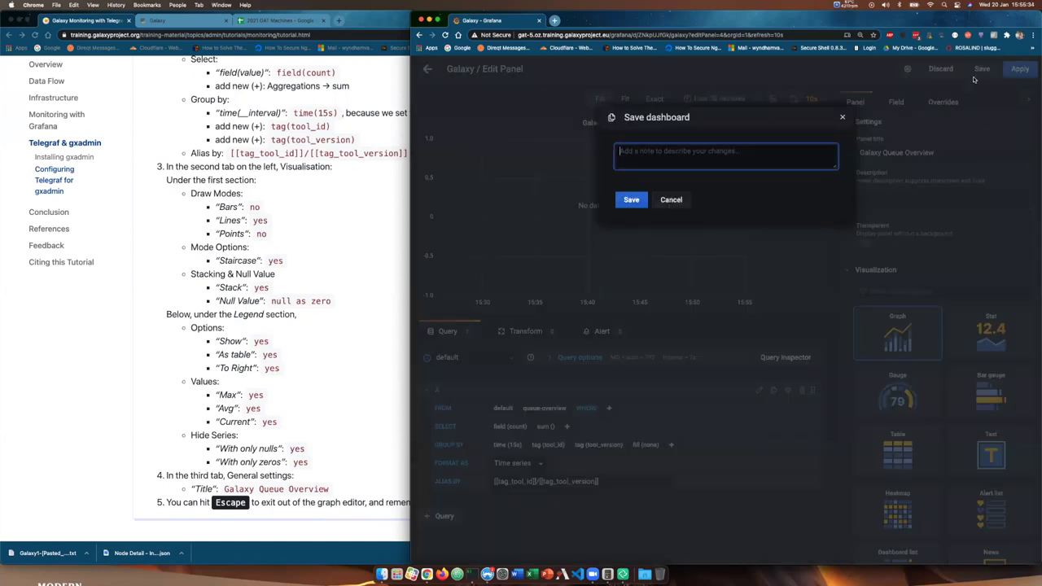
click(627, 203)
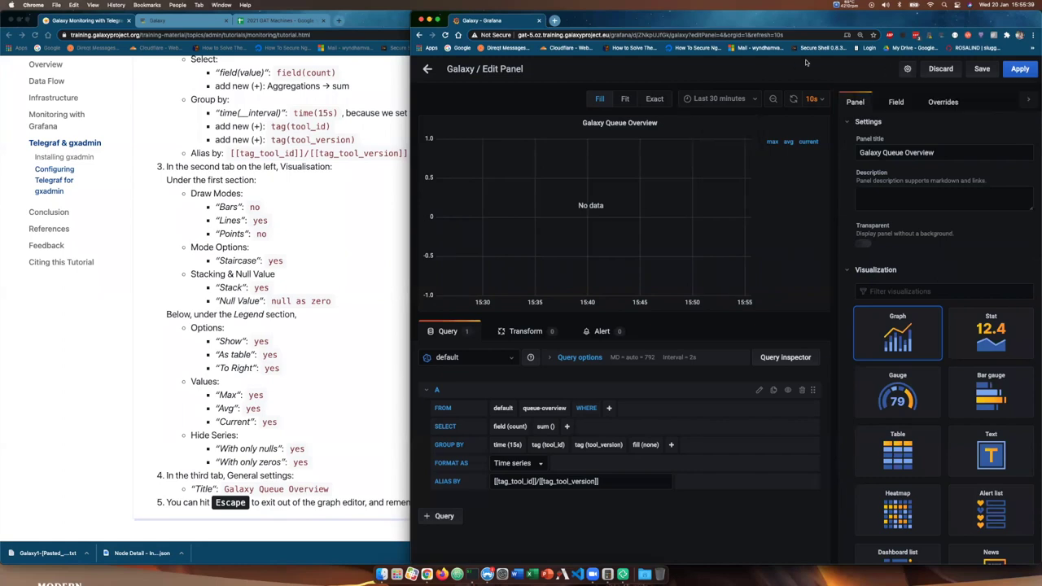
click(1022, 70)
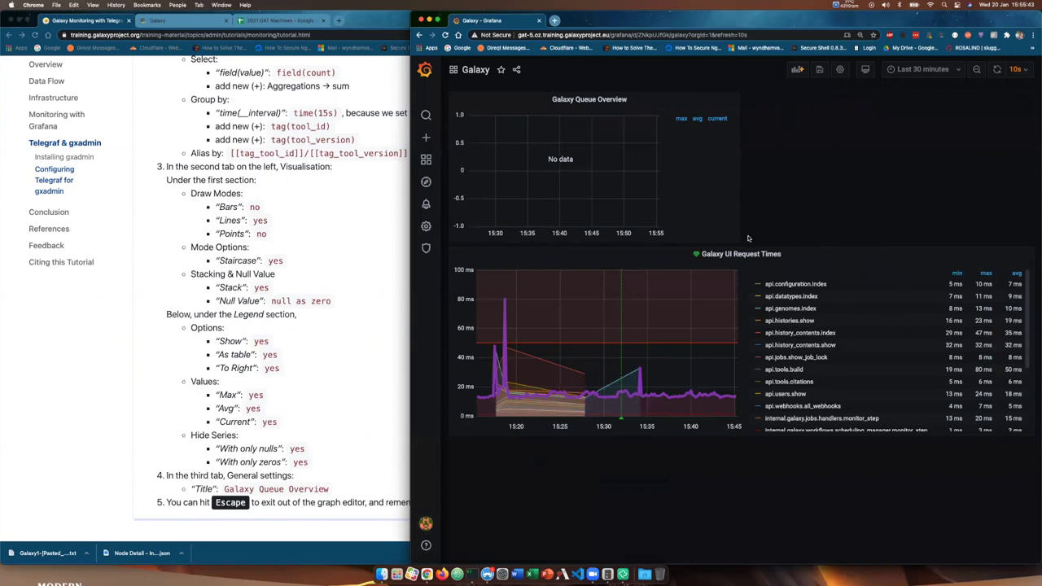
drag(737, 242, 1024, 239)
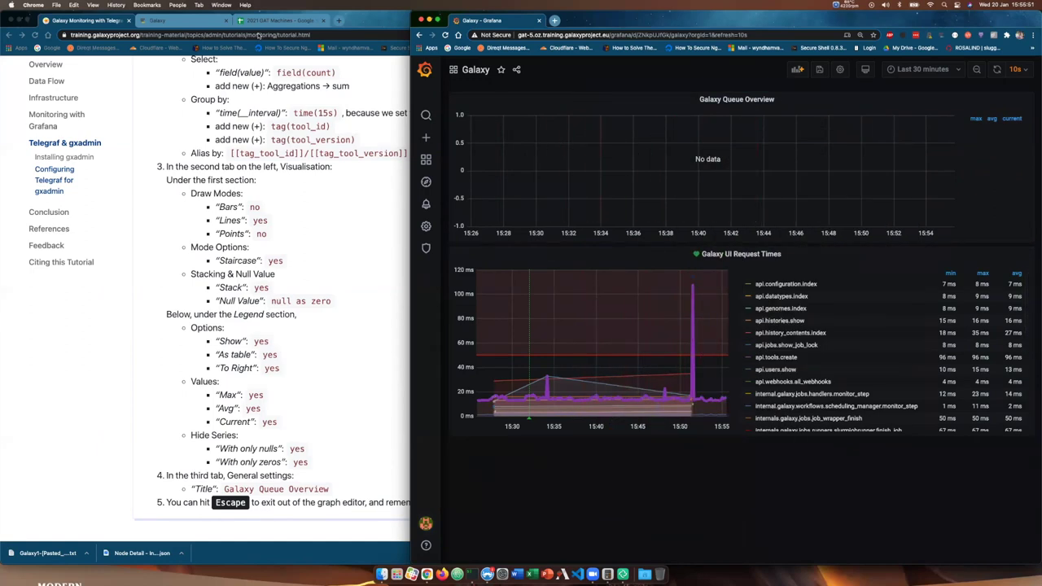
- In Galaxy's Upload dialog, paste the Zenodo URLs for mutant_R1.fastq and mutant_R2.fastq
click(163, 21)
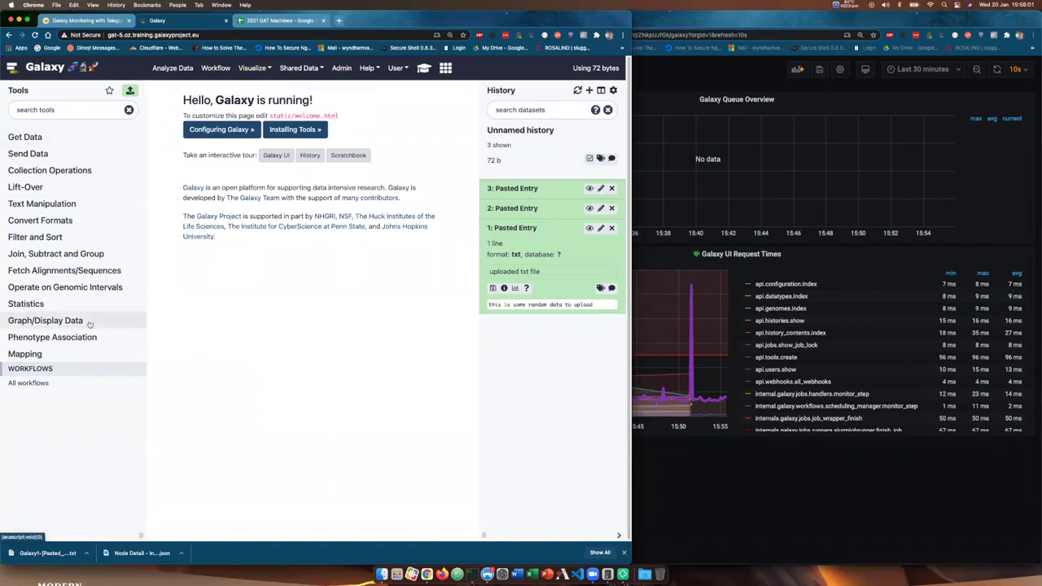
click(511, 227)
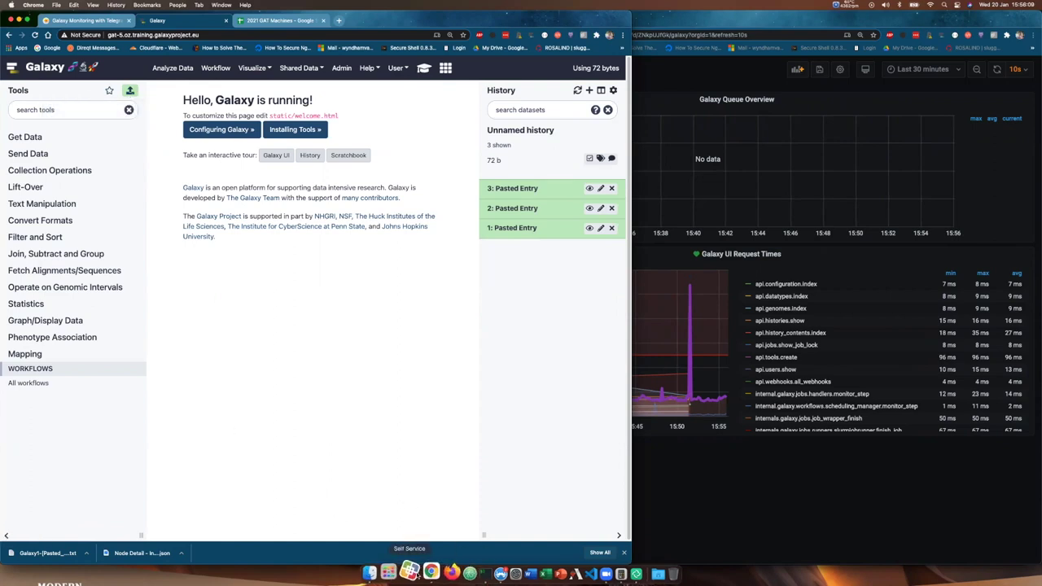
click(131, 92)
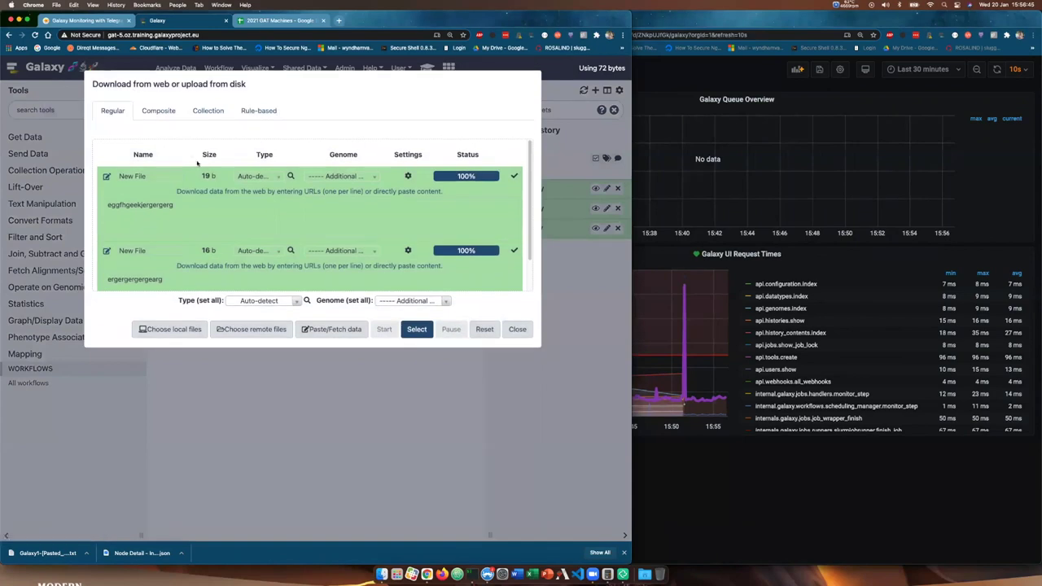
click(335, 328)
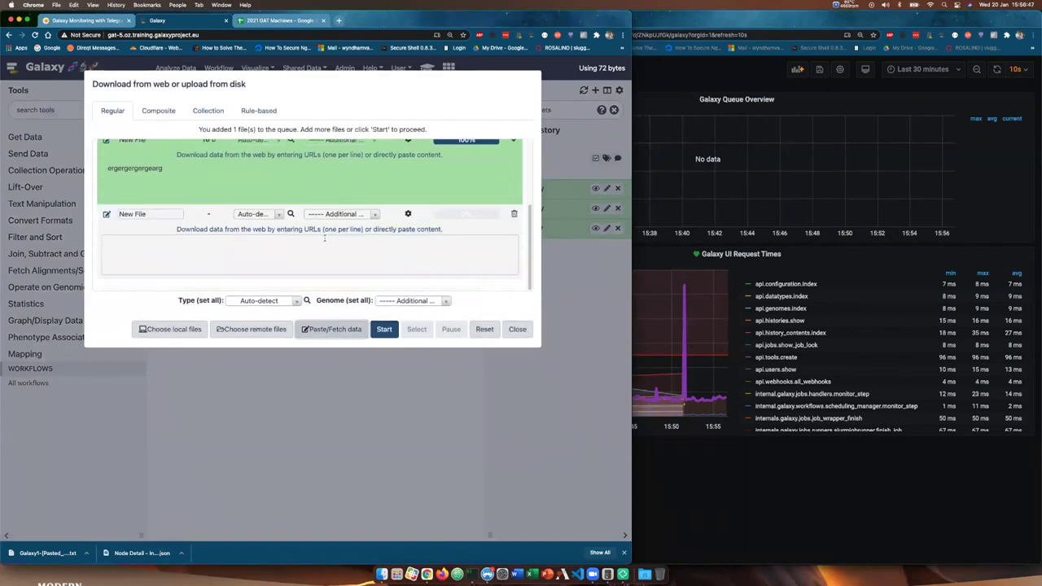
click(245, 241)
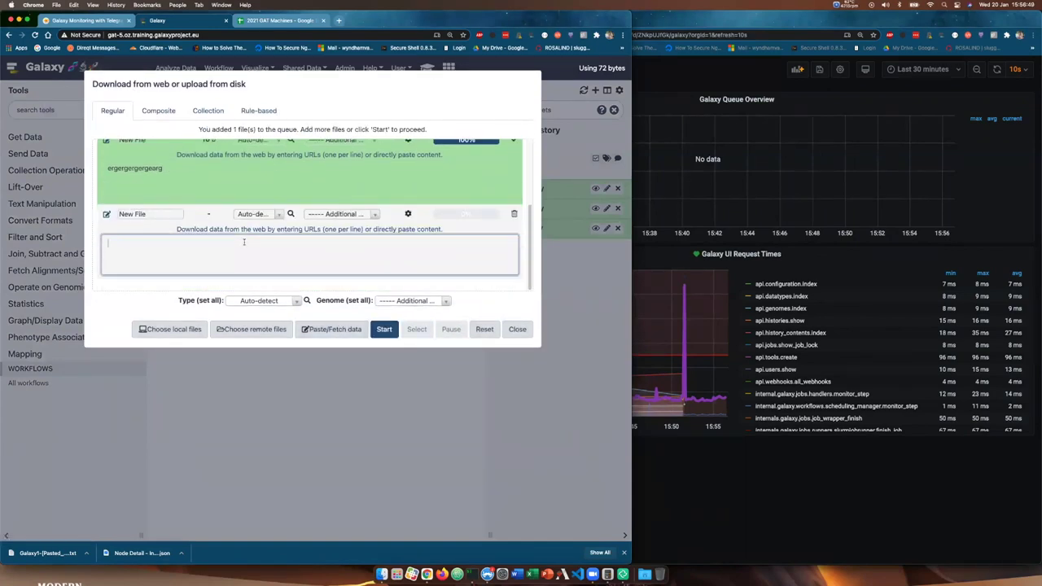
text(https://zenodo.org/record/582600/files/mutant_R1.fastq?download=1)
key(BackSpace)
key(BackSpace)
key(BackSpace)
key(BackSpace)
key(BackSpace)
key(BackSpace)
key(BackSpace)
key(BackSpace)
key(BackSpace)
key(BackSpace)
key(BackSpace)
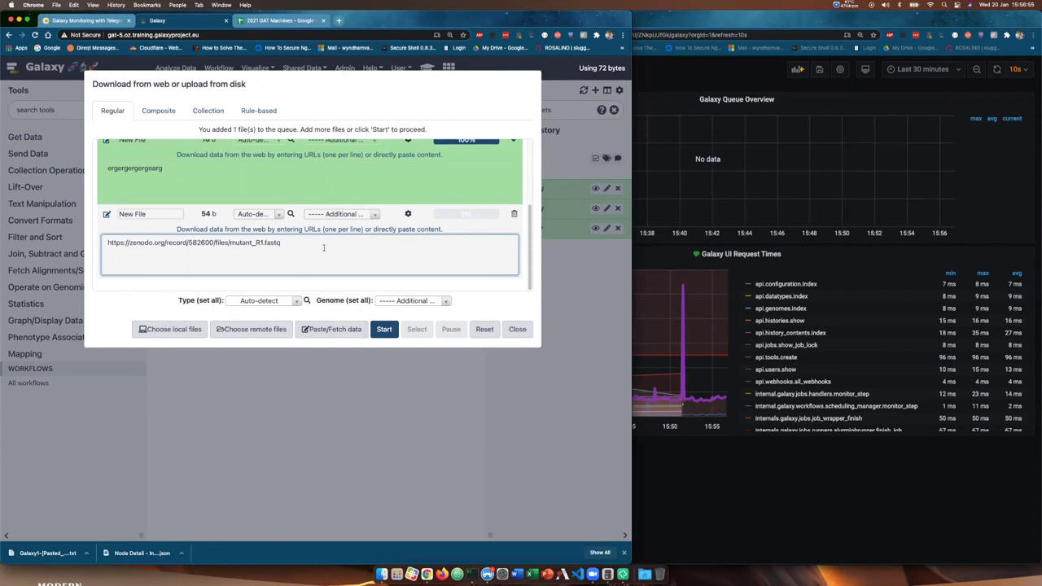
key(super+a)
text(https://zenodo.org/record/582600/files/mutant_R1.fastq)
key(BackSpace)
text(2)
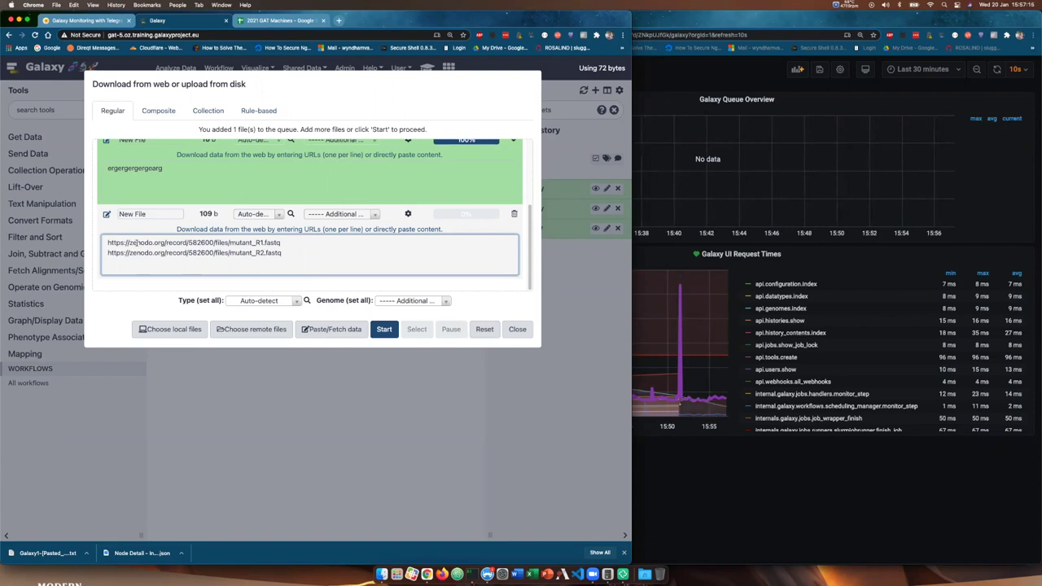
- Set the upload type to fastqsanger and upload both FASTQ files
click(259, 214)
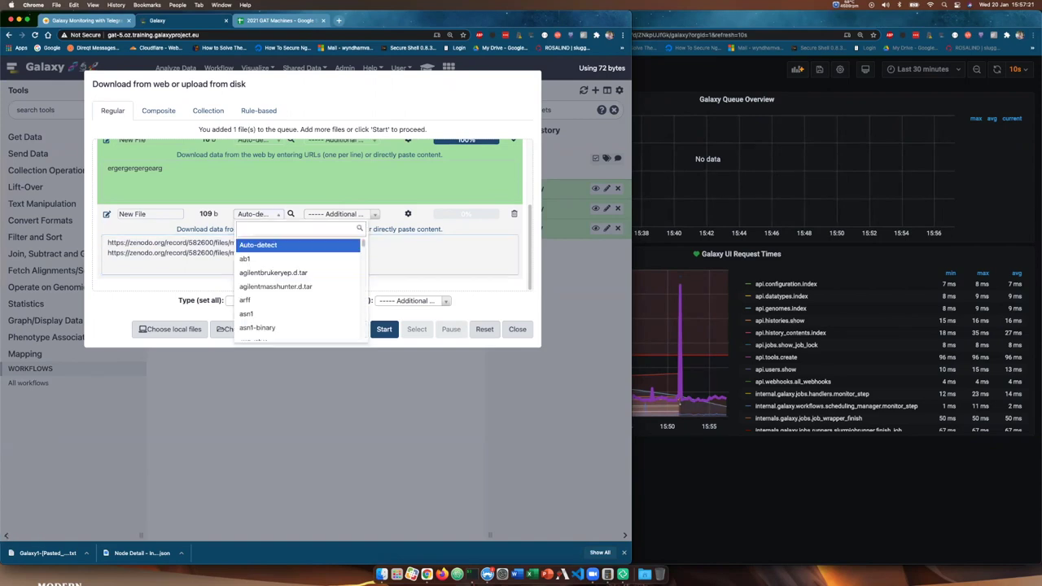
text(fastqsa)
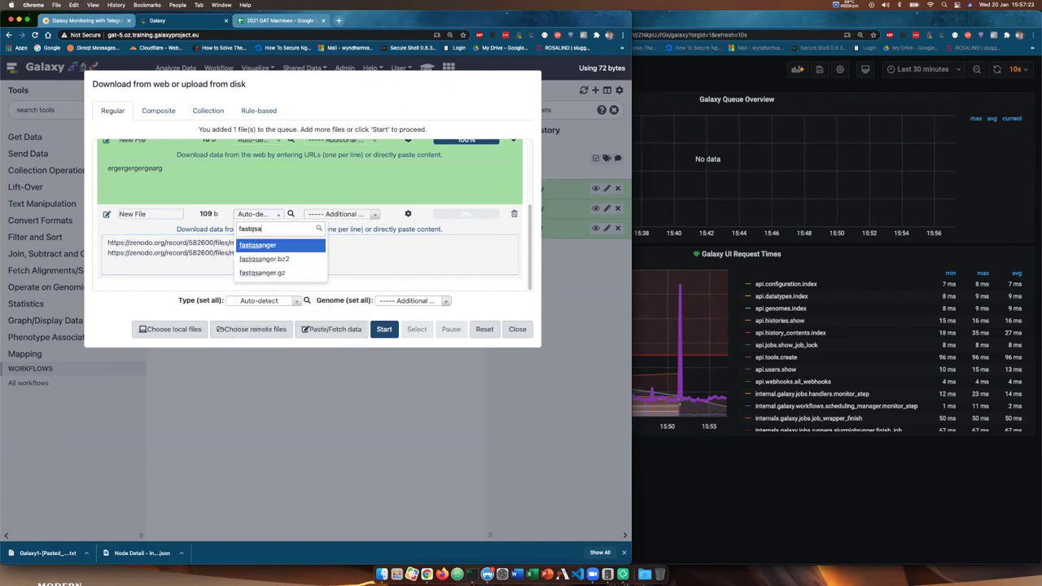
click(252, 246)
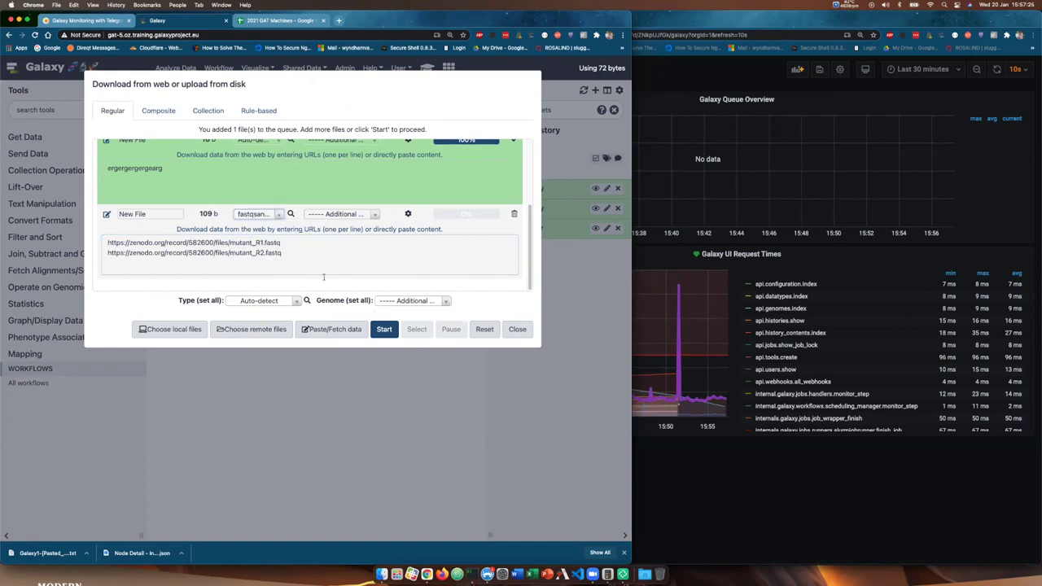
click(383, 329)
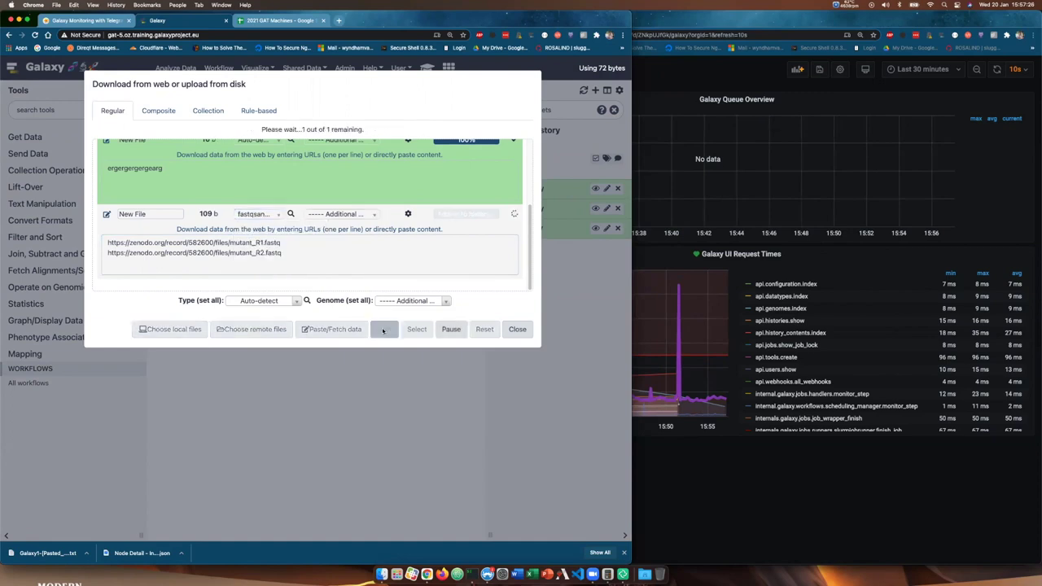
click(514, 330)
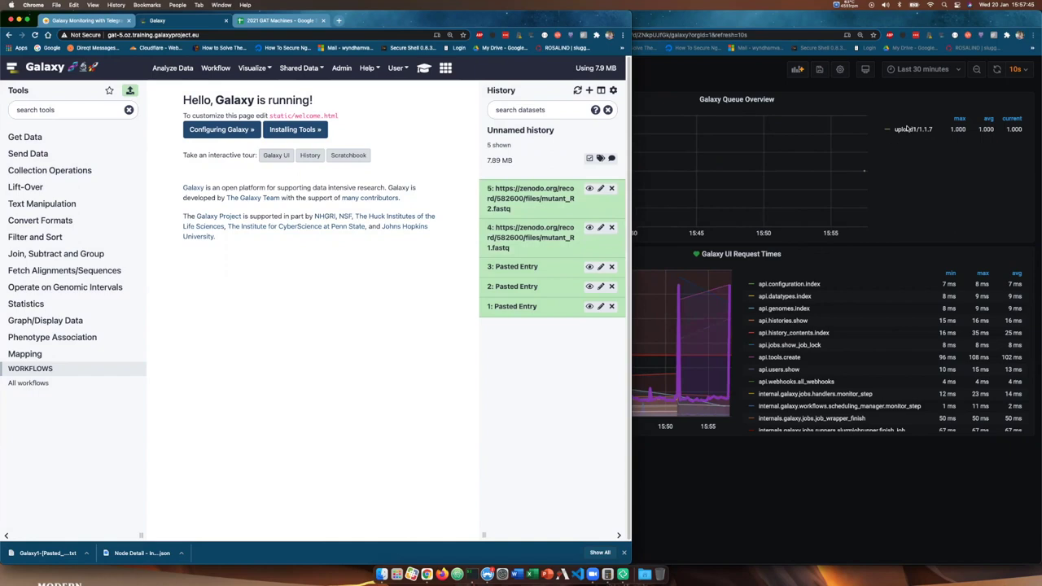
- Run Map with BWA-MEM on the mutant_R1/mutant_R2 reads against the E. coli K-12 built-in genome
click(932, 136)
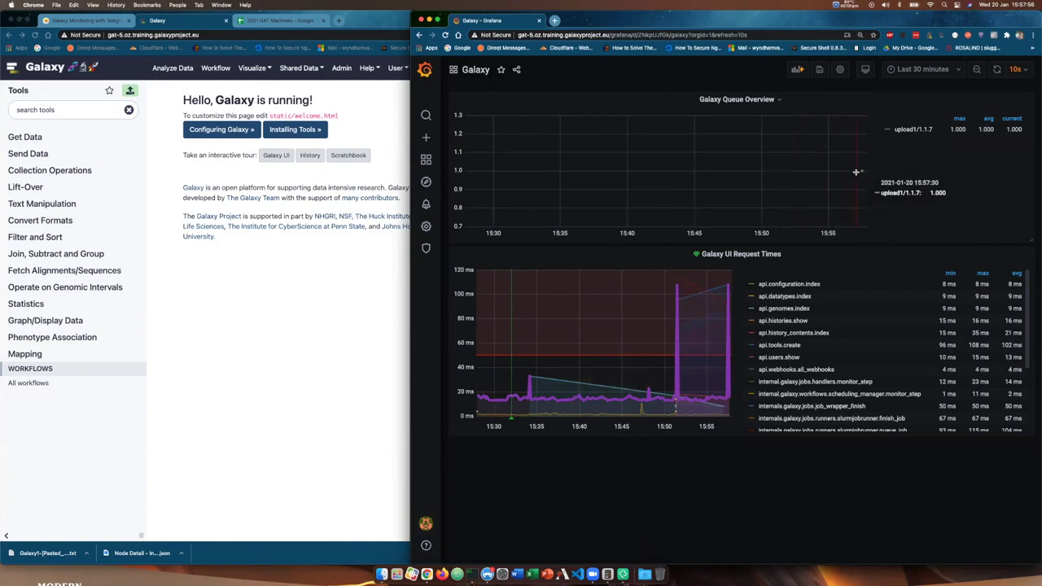
click(302, 266)
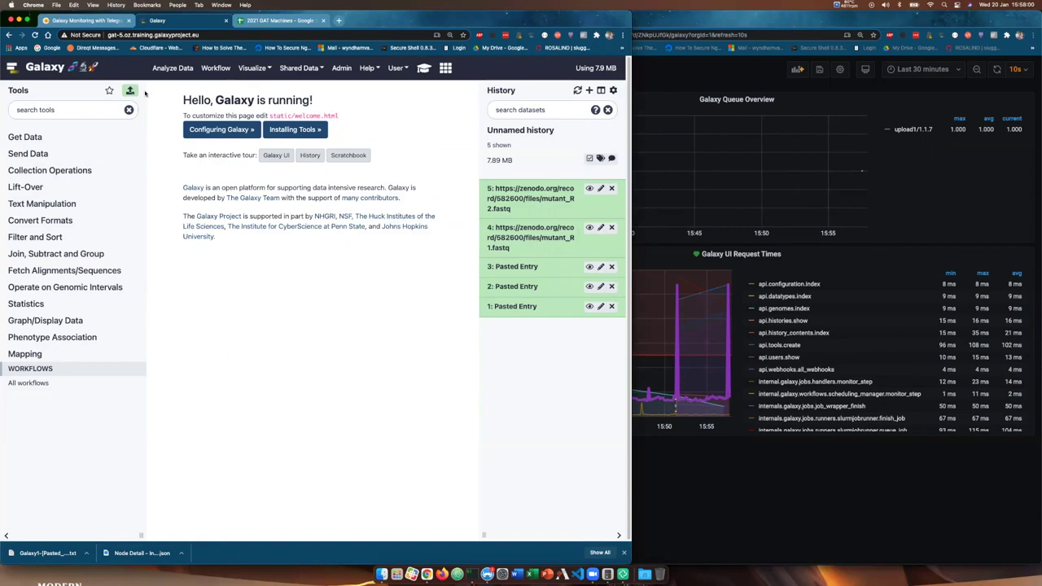
click(45, 356)
click(47, 369)
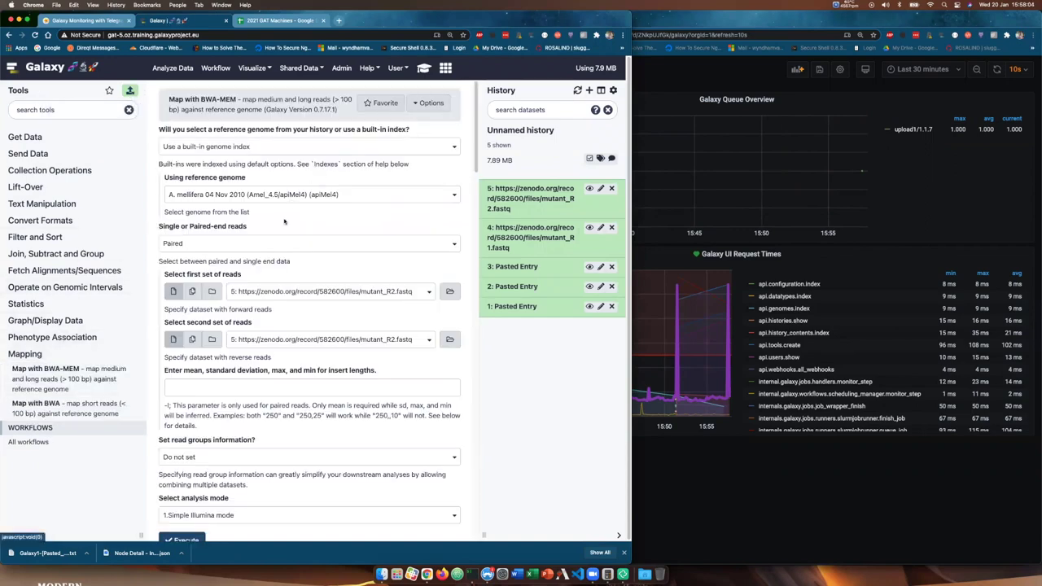
click(286, 197)
text(esch)
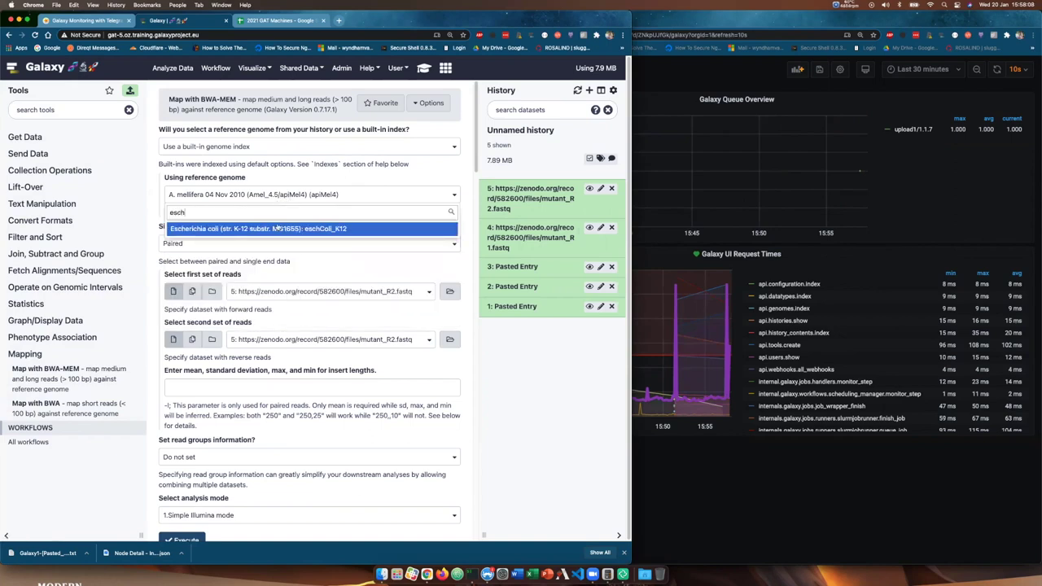
click(277, 228)
click(311, 293)
click(324, 339)
scroll(250, 370, down, 5)
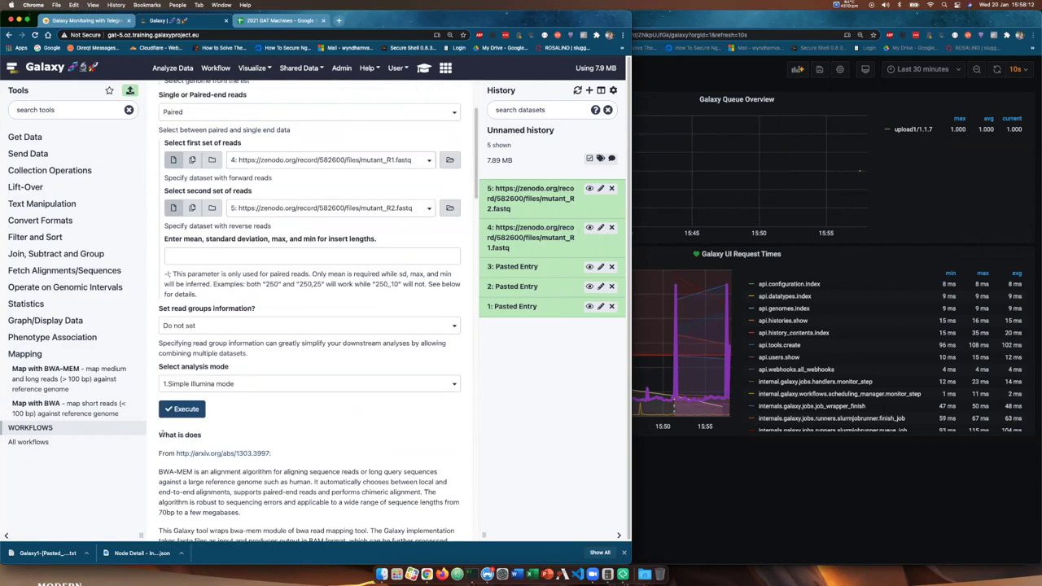
click(180, 407)
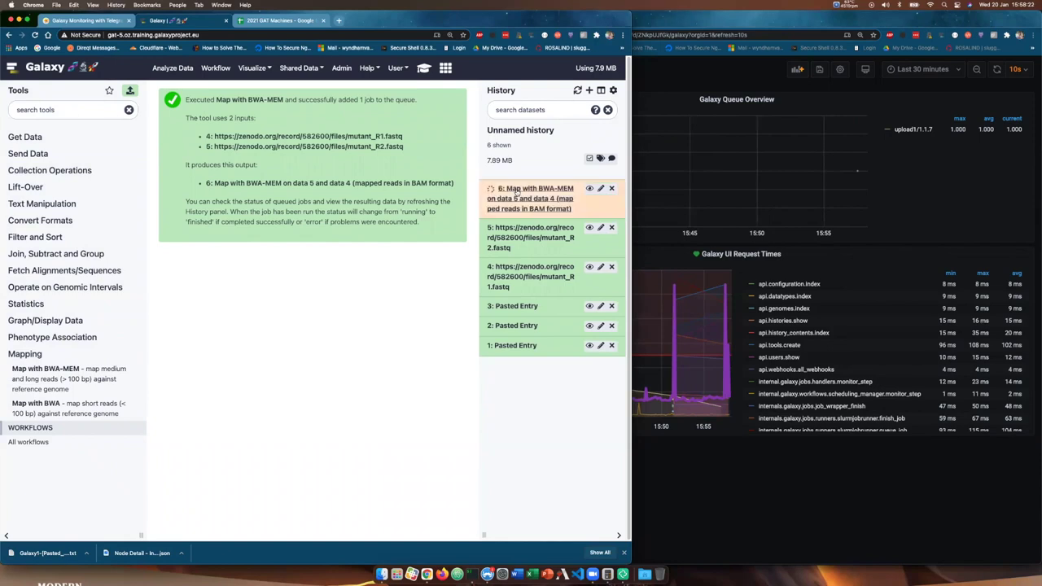
- Check that the Queue Overview legend lists devteam/bwa/bwa_mem/0.7.17.1 beside upload1
click(734, 77)
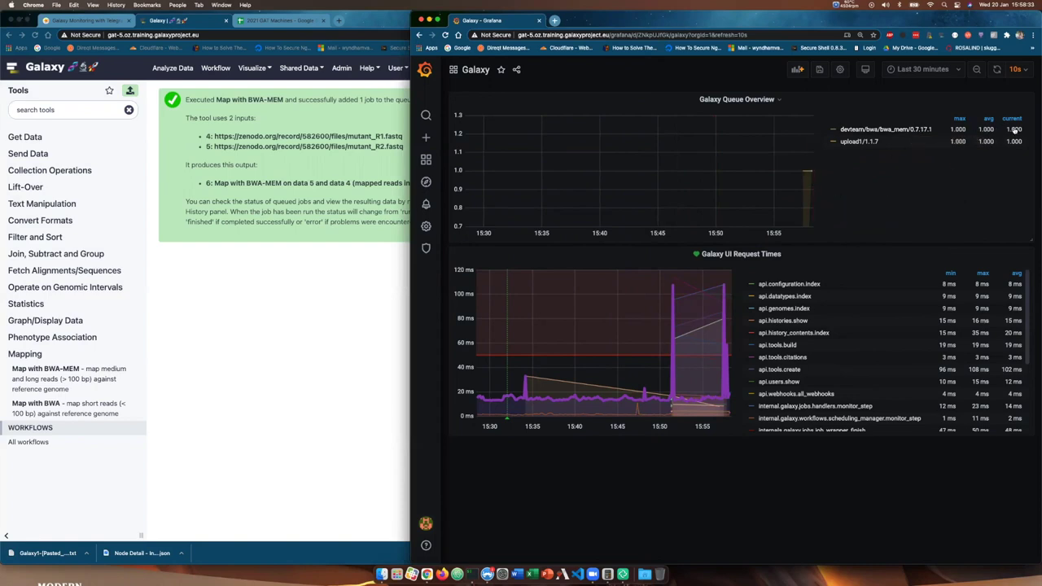
click(316, 263)
click(755, 352)
mouse_move(727, 319)
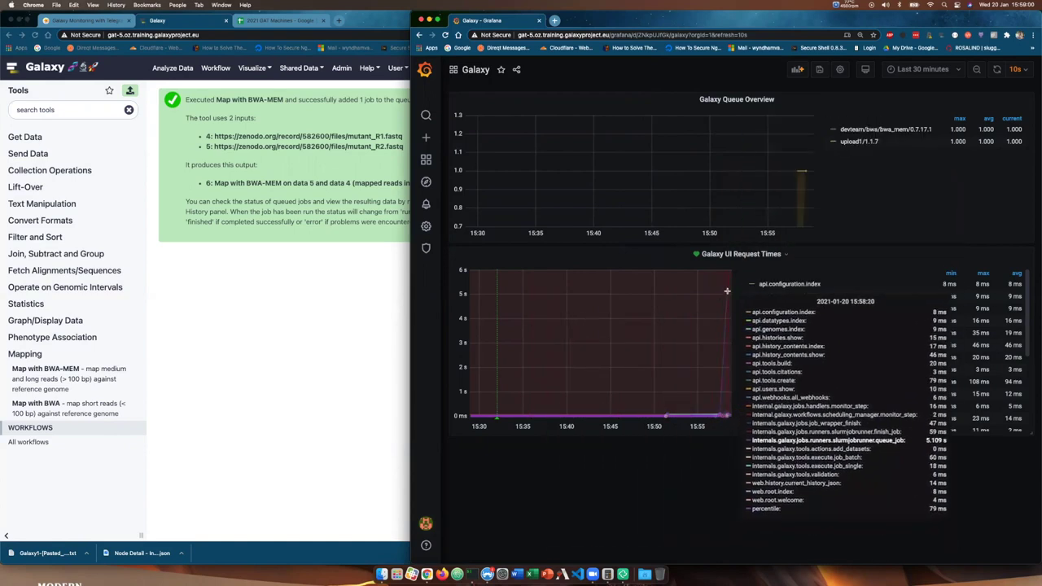
scroll(957, 393, down, 1)
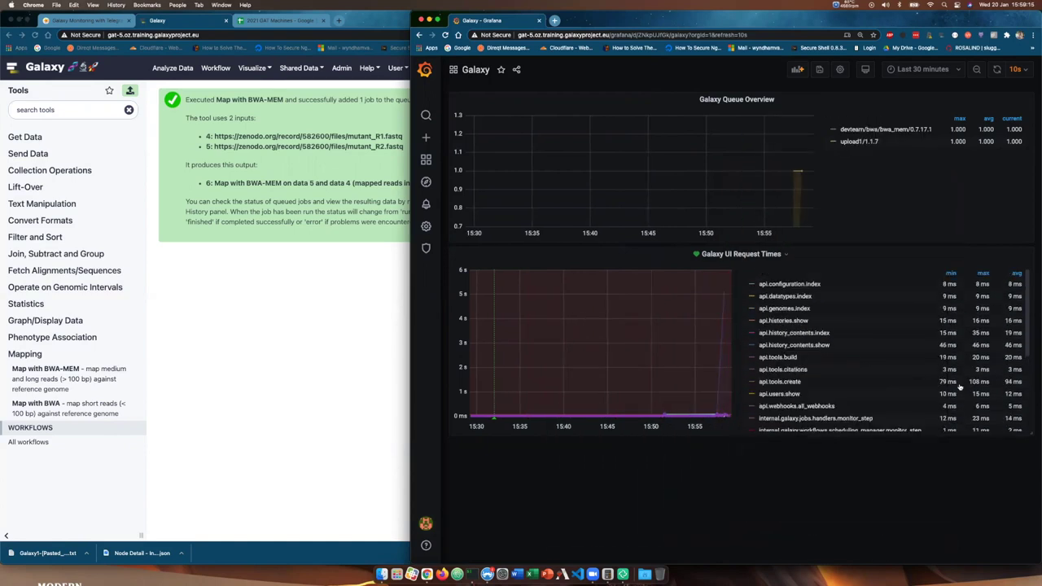
scroll(983, 330, down, 2)
scroll(985, 332, down, 4)
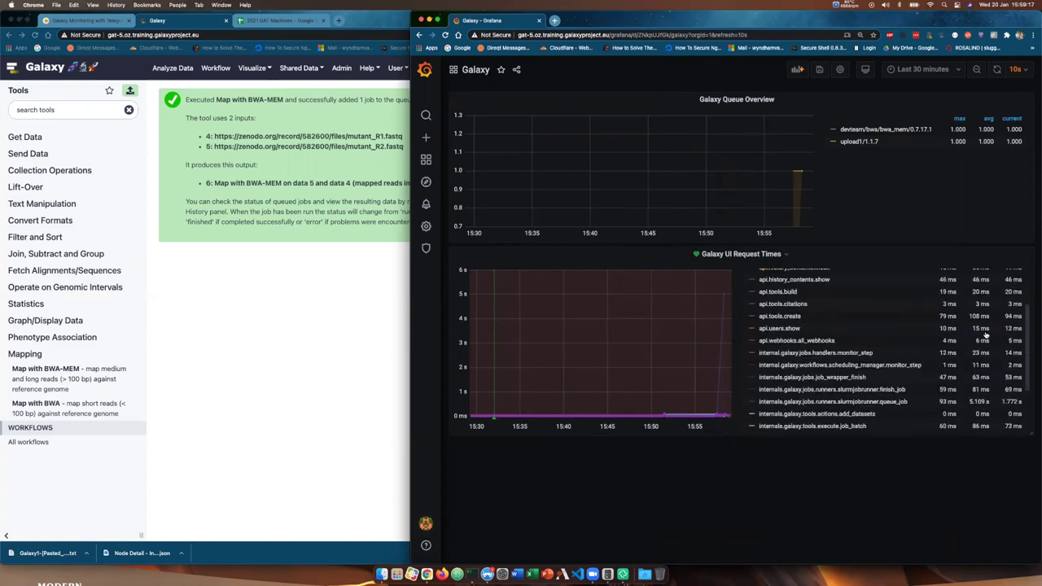
scroll(984, 334, down, 2)
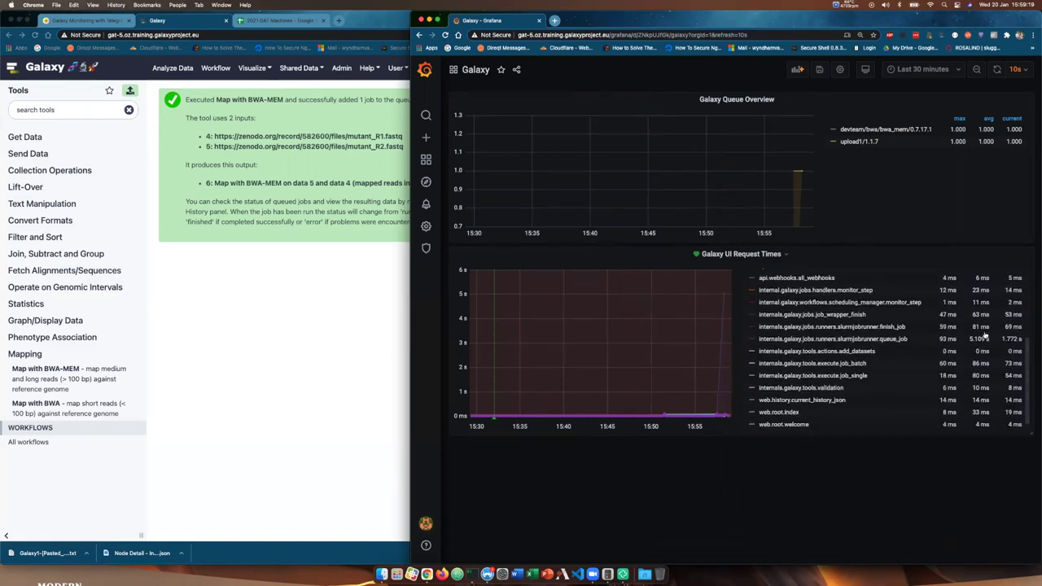
scroll(984, 334, up, 3)
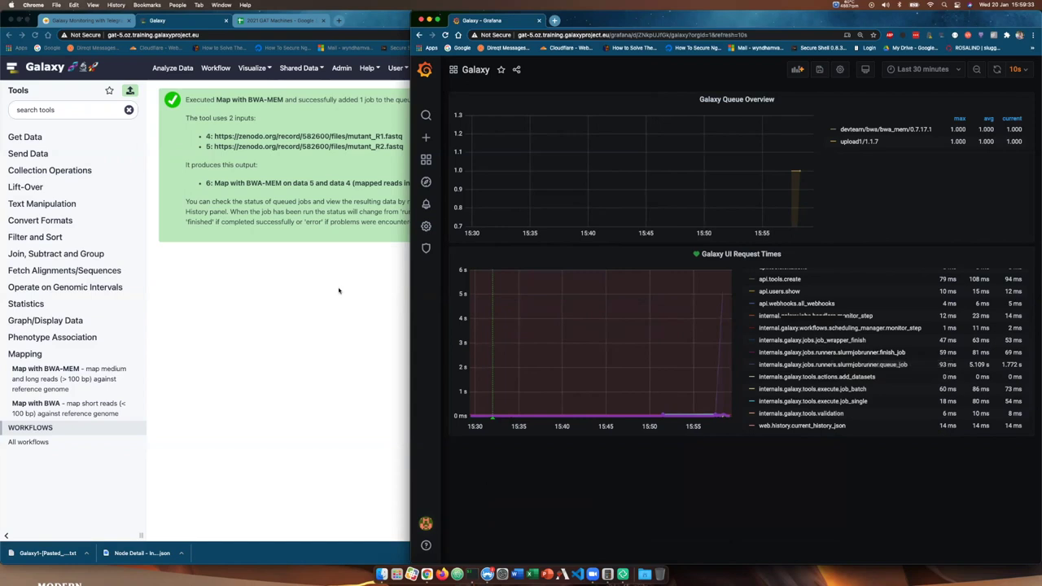
- Return to the monitoring tutorial at its final-graphs figure
click(82, 20)
scroll(313, 354, down, 3)
scroll(312, 353, down, 5)
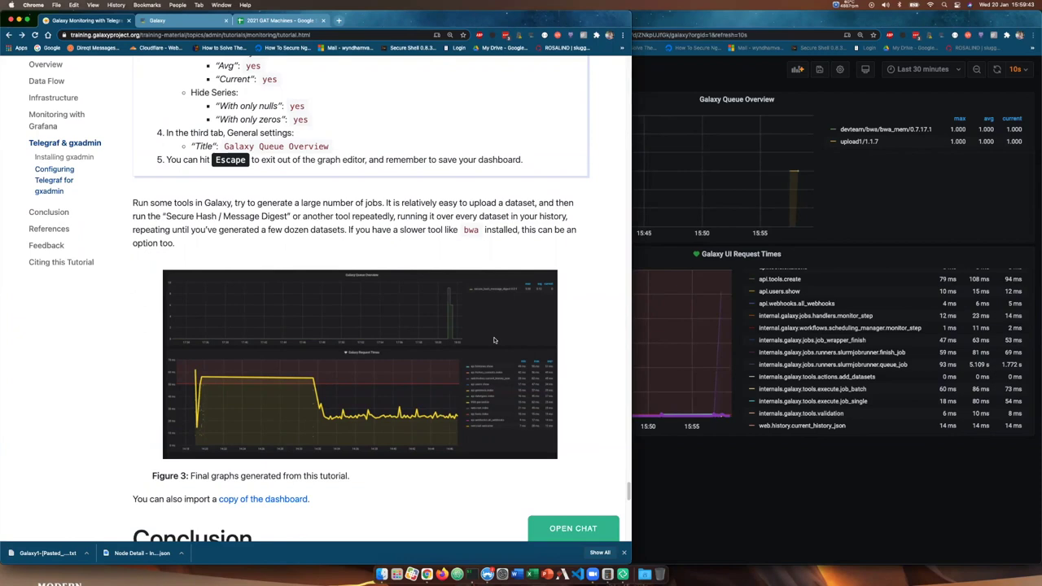
- Scroll the tutorial down from Figure 3 to the Conclusion section
scroll(493, 340, down, 10)
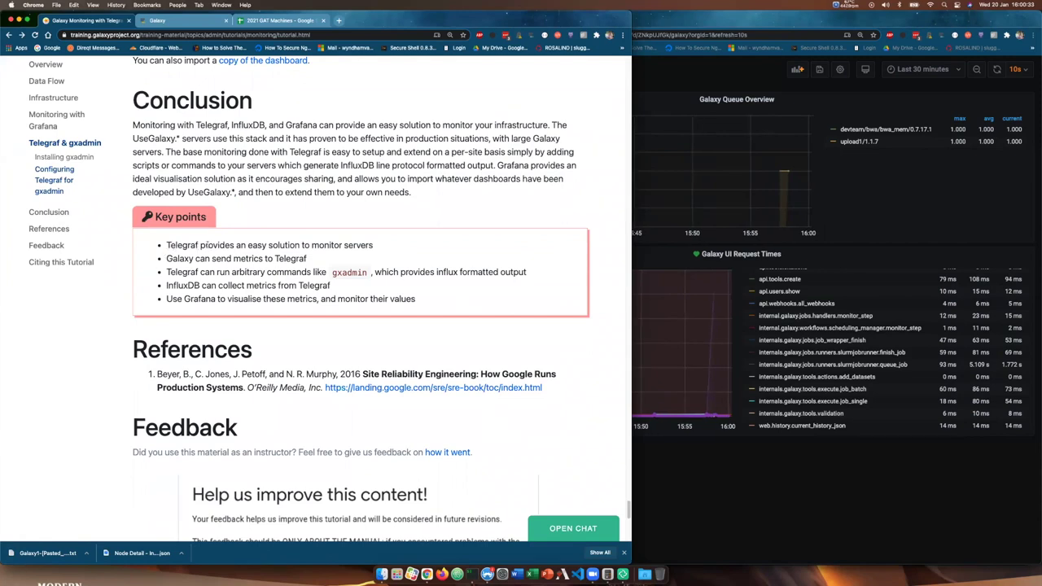
- Read the Telegraf and Galaxy-metrics Key points, then scroll to Citing this Tutorial
drag(165, 245, 373, 246)
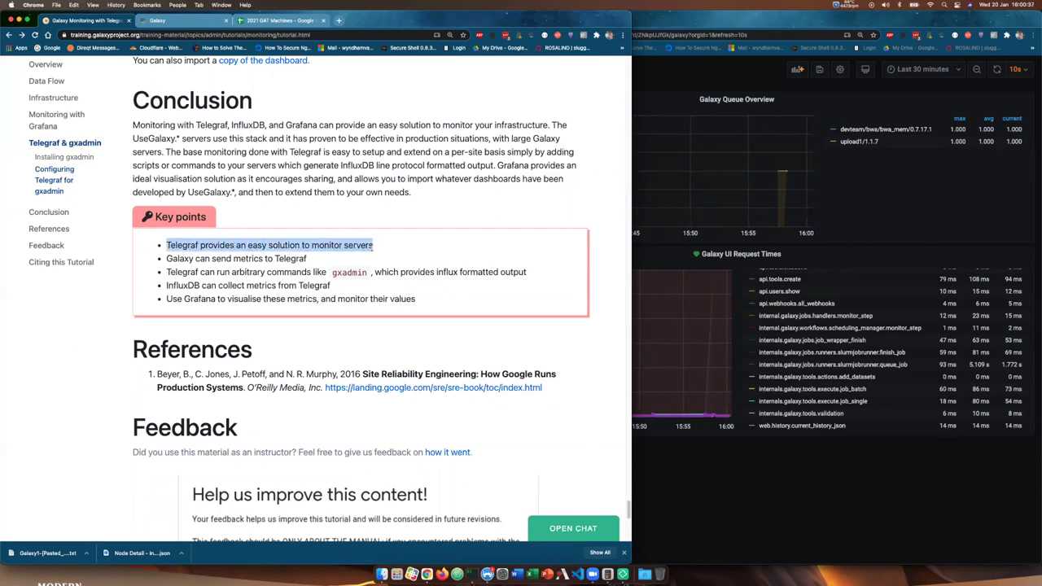
drag(166, 259, 306, 259)
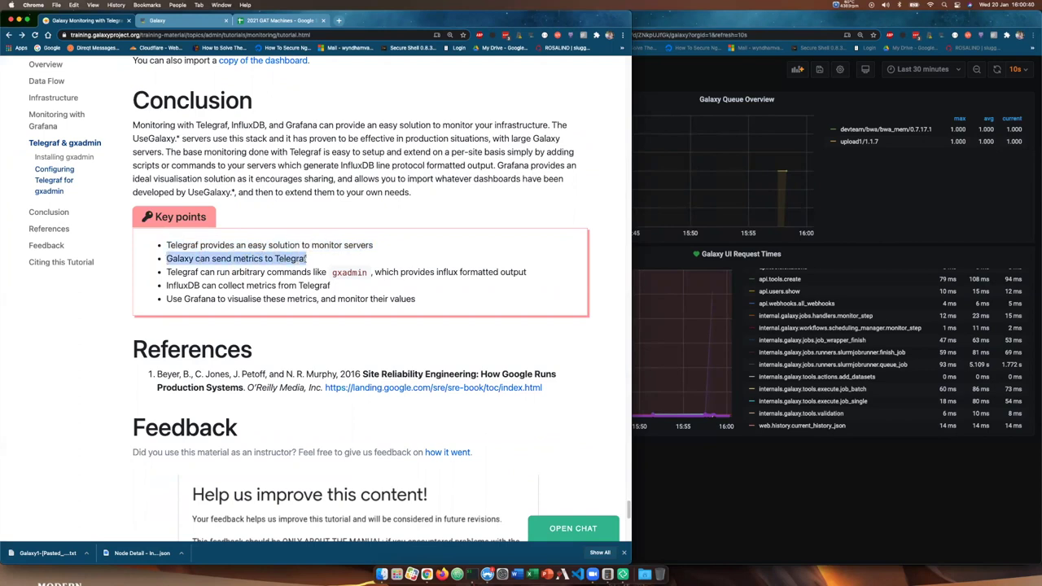
click(220, 271)
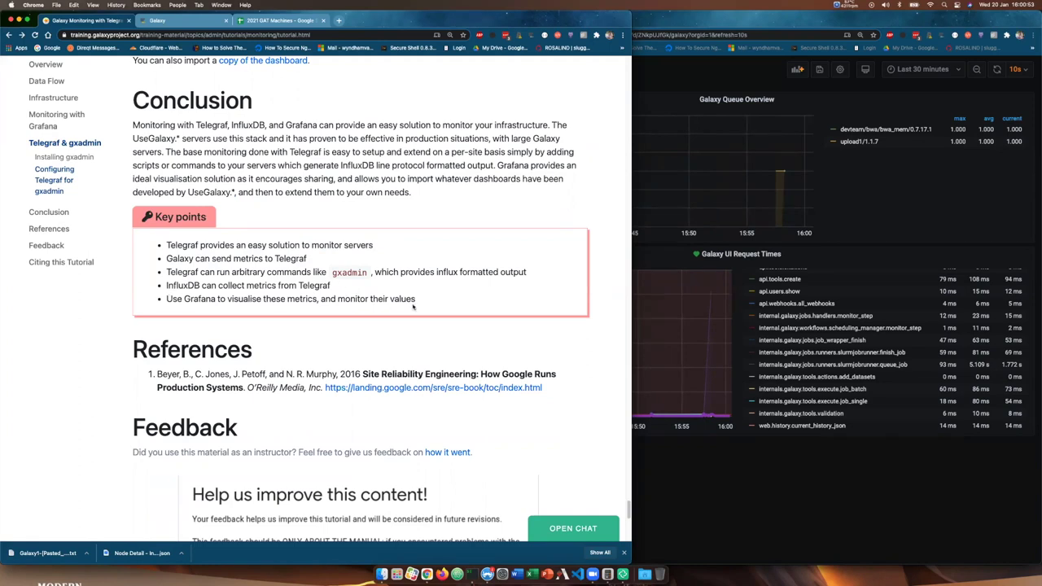
scroll(413, 307, down, 1)
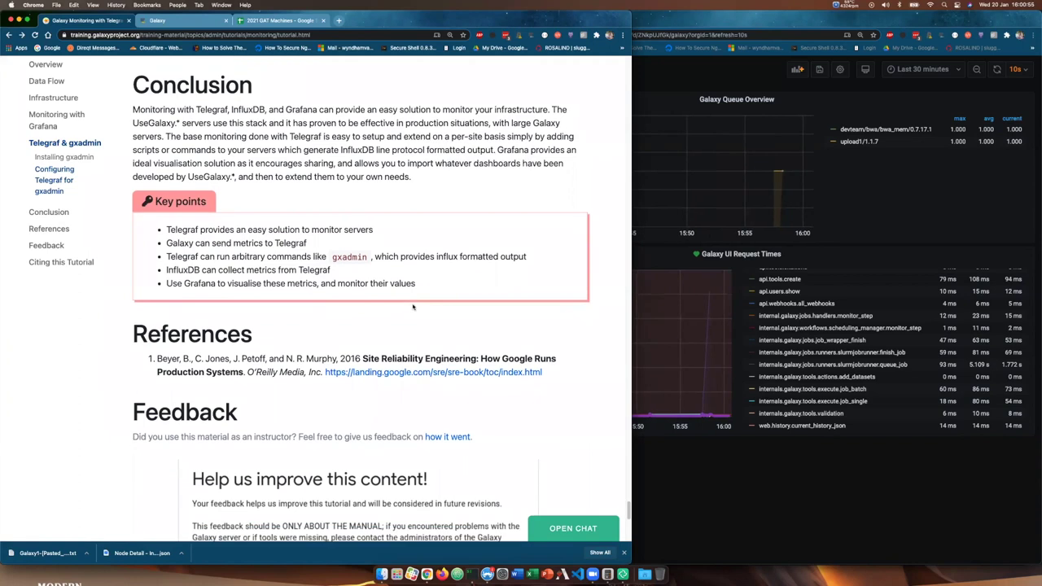
scroll(412, 306, down, 8)
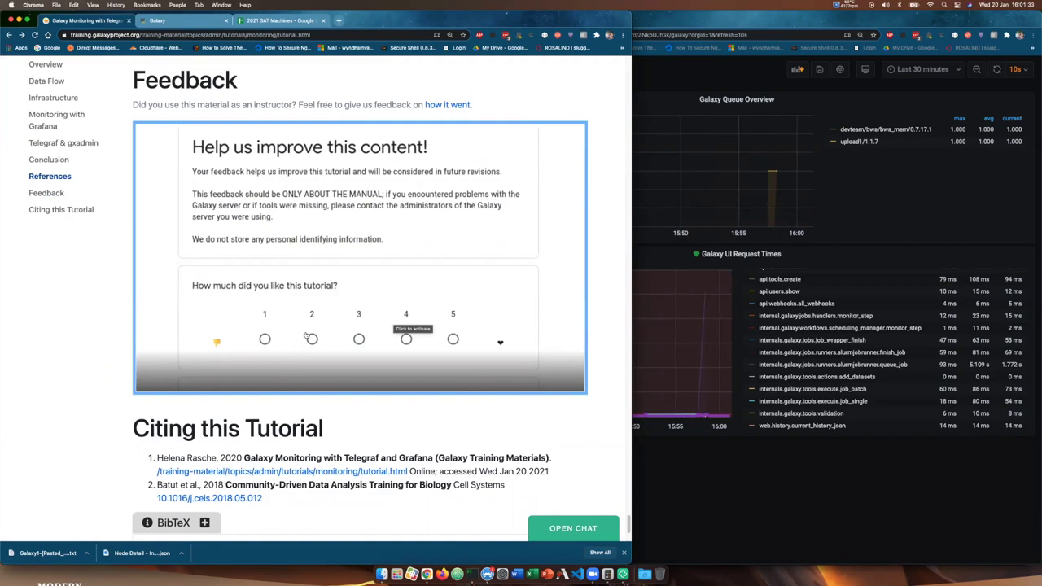
scroll(383, 325, down, 5)
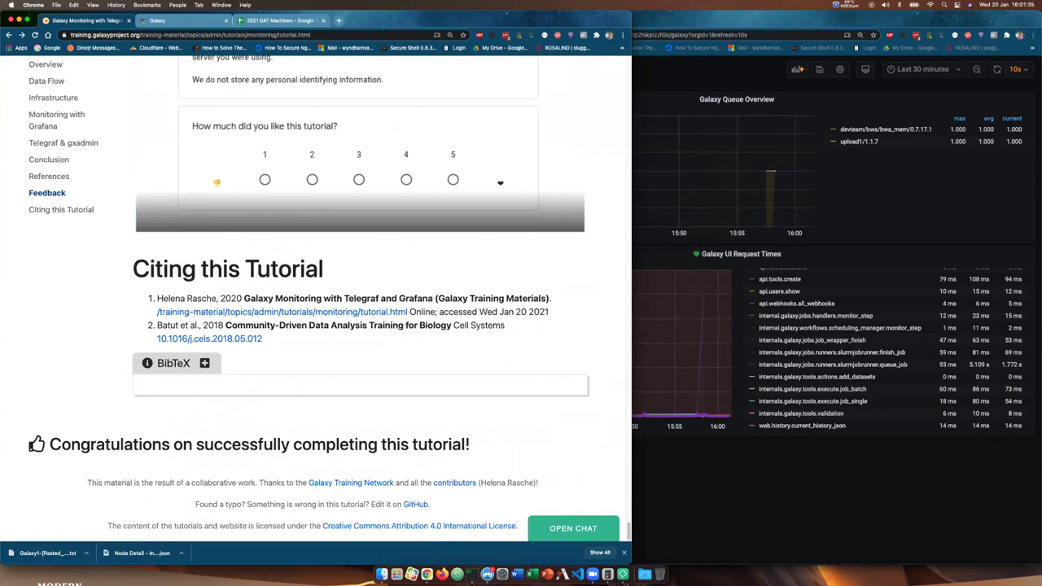